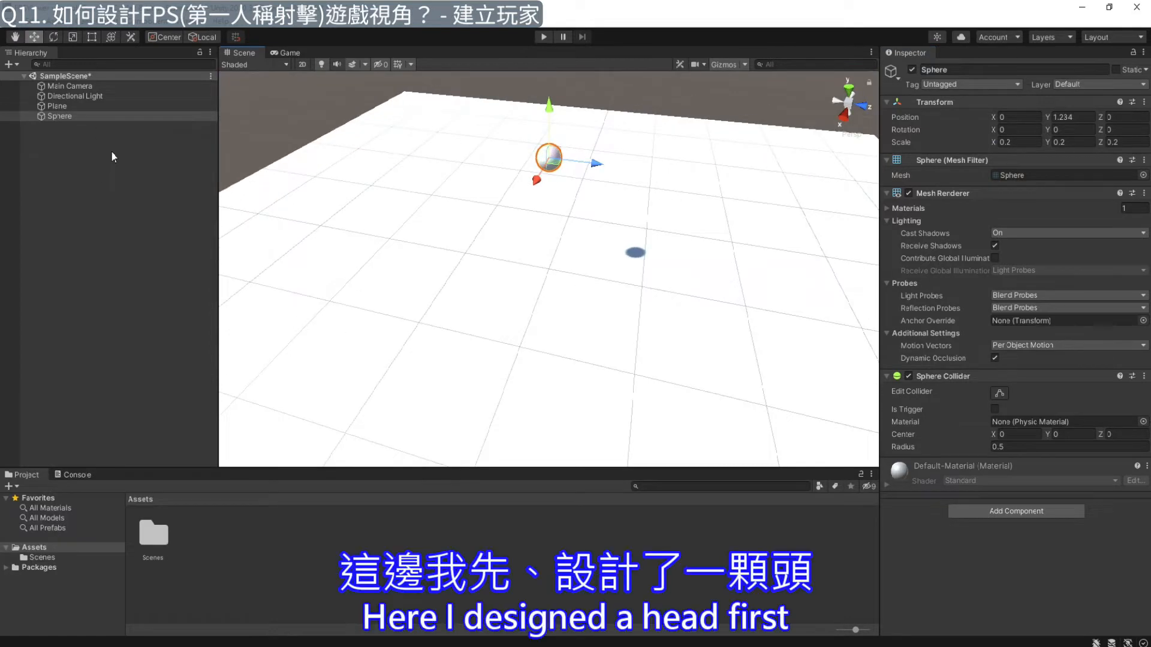
Step: Add a cylinder as a child of the Sphere and move it just below the Sphere, to Y about -1.99
{"action": "right_click", "coordinate": [82, 117]}
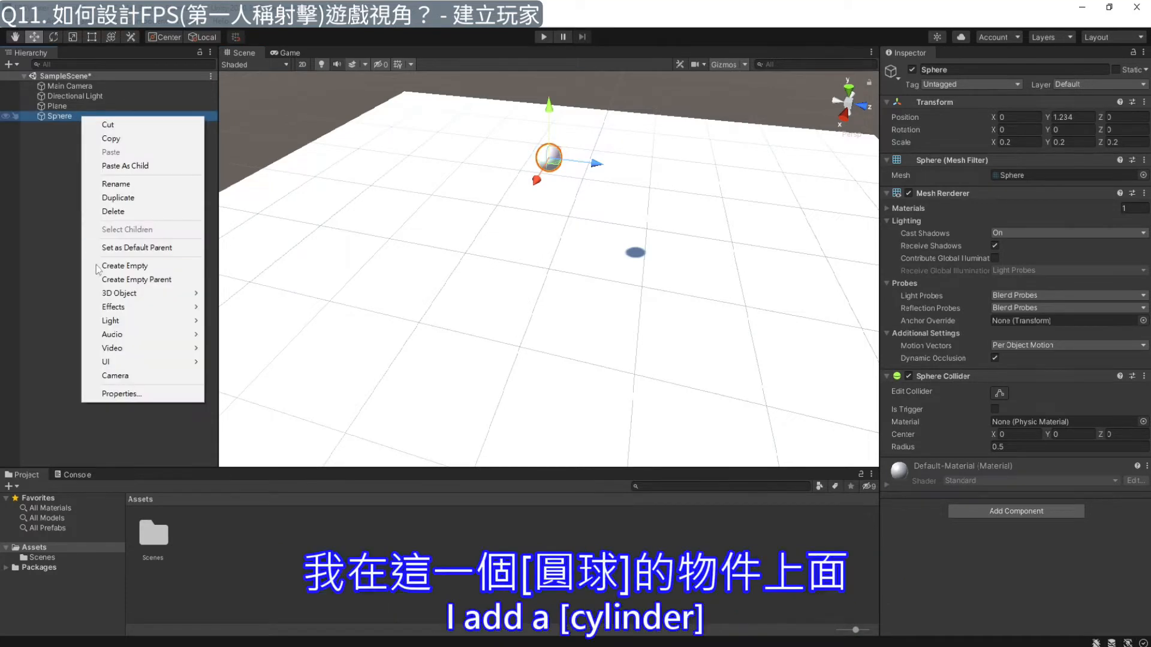
{"action": "mouse_move", "coordinate": [121, 298]}
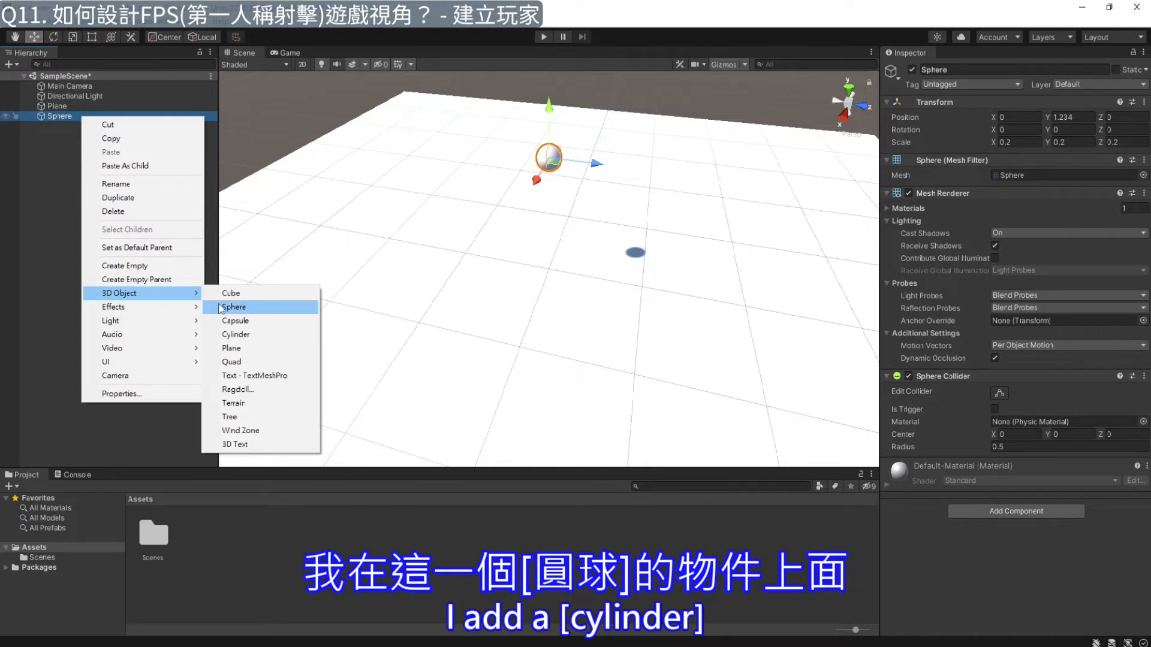
{"action": "left_click", "coordinate": [252, 334]}
{"action": "left_click_drag", "start_coordinate": [549, 107], "coordinate": [549, 154]}
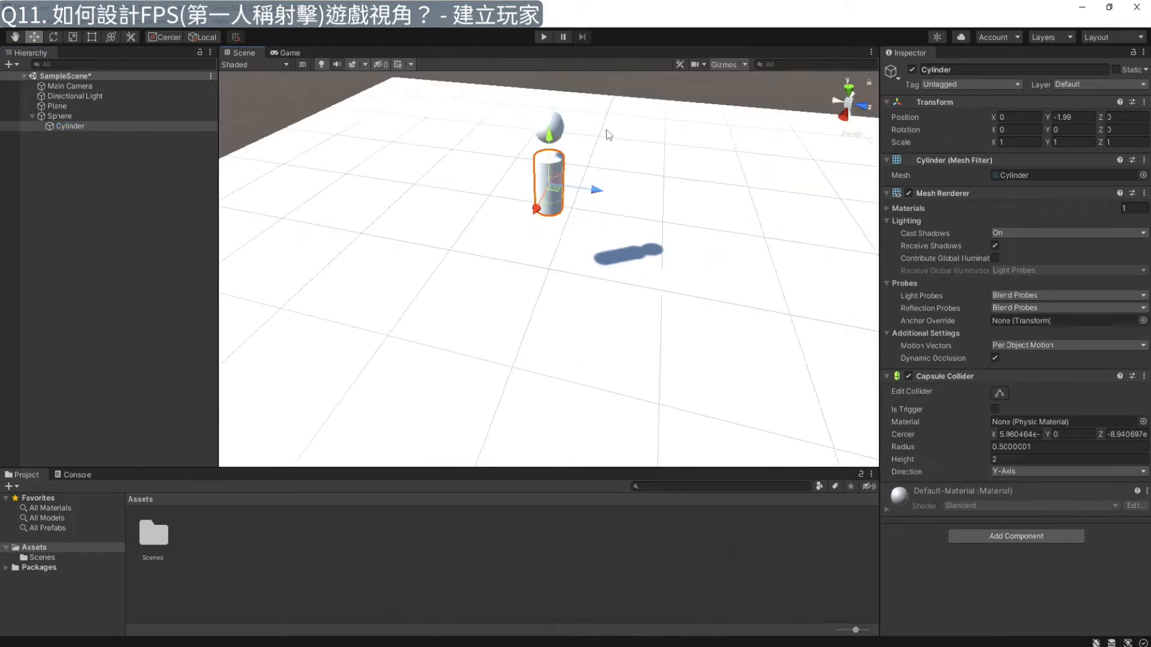
Step: Lower the Sphere together with its child cylinder onto the plane, to Y about 0.535
{"action": "left_click_drag", "start_coordinate": [743, 170], "coordinate": [552, 118], "text": "alt"}
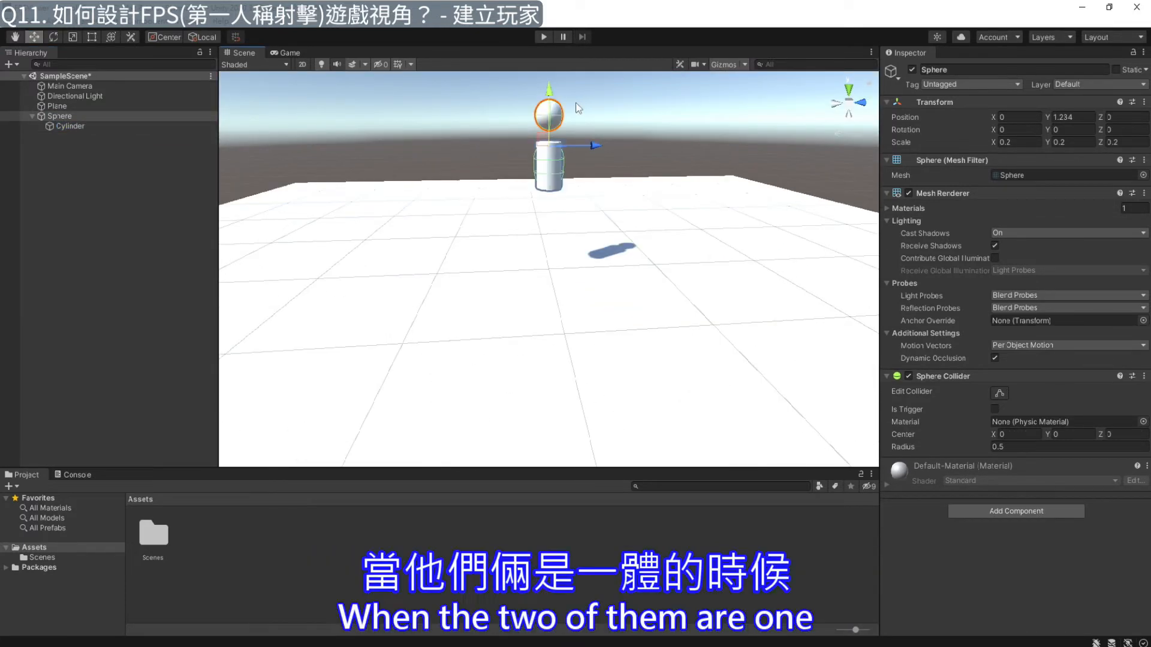
{"action": "left_click_drag", "start_coordinate": [549, 96], "coordinate": [554, 182]}
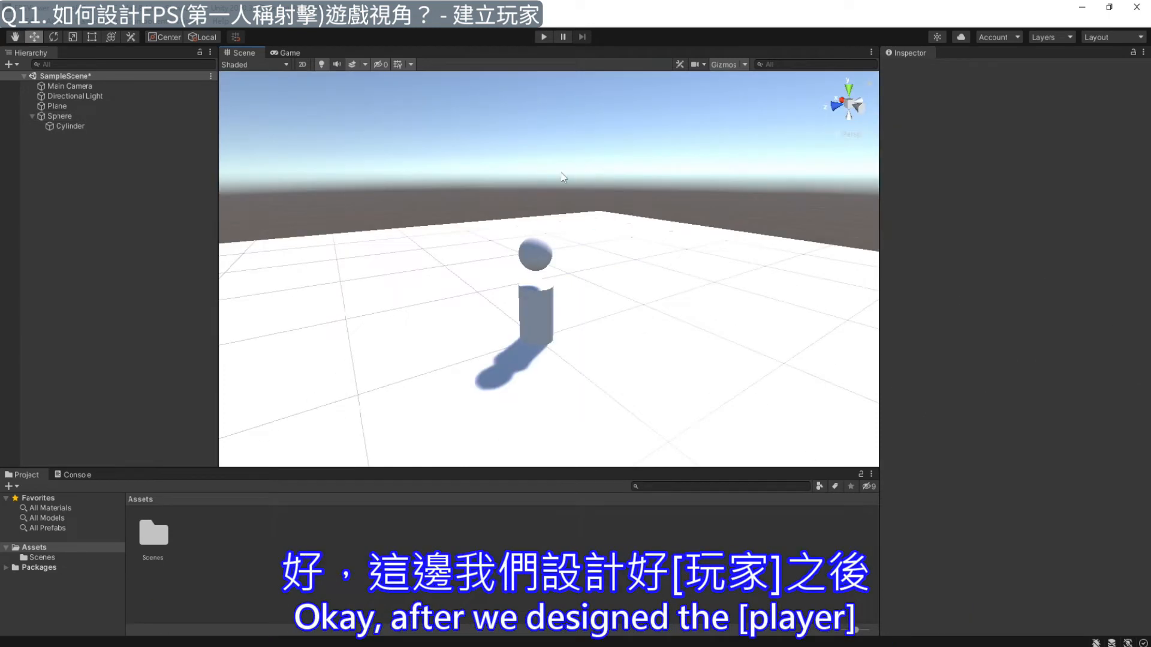
Step: Rename the Sphere object in the scene hierarchy as Player
{"action": "left_click", "coordinate": [92, 115]}
{"action": "left_click", "coordinate": [92, 114]}
{"action": "key", "text": "Caps_Lock"}
{"action": "type", "text": "P"}
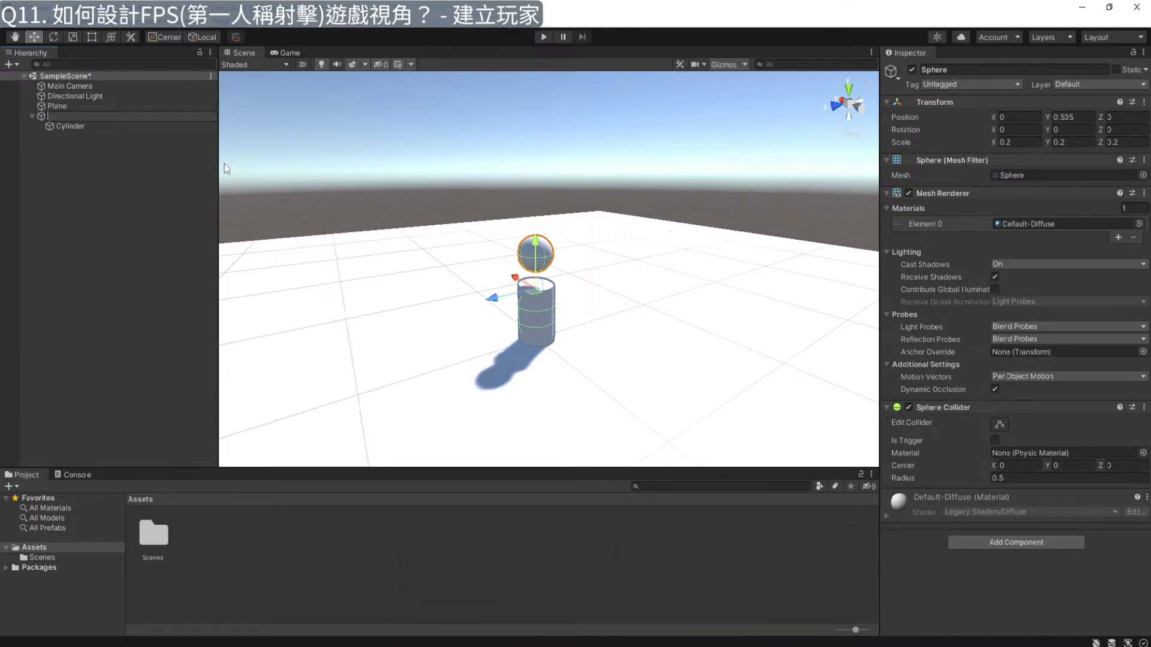
{"action": "key", "text": "Caps_Lock"}
{"action": "type", "text": "layer"}
{"action": "key", "text": "Return"}
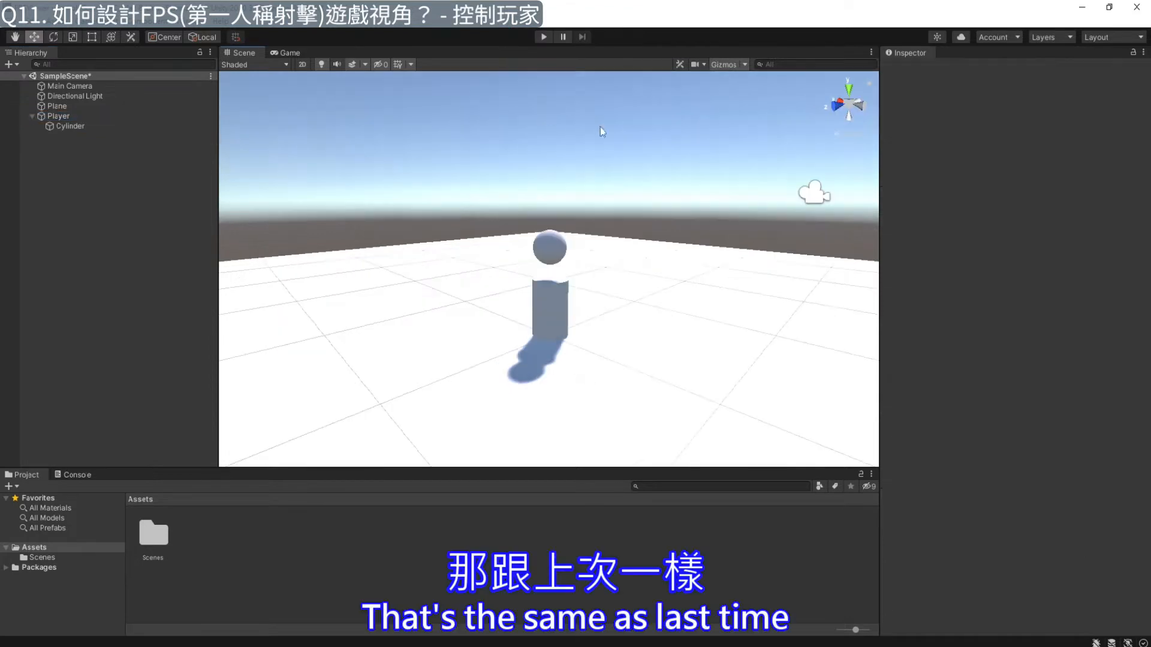
Step: Create a new script component named PlayerMove on the Player object
{"action": "left_click", "coordinate": [546, 244]}
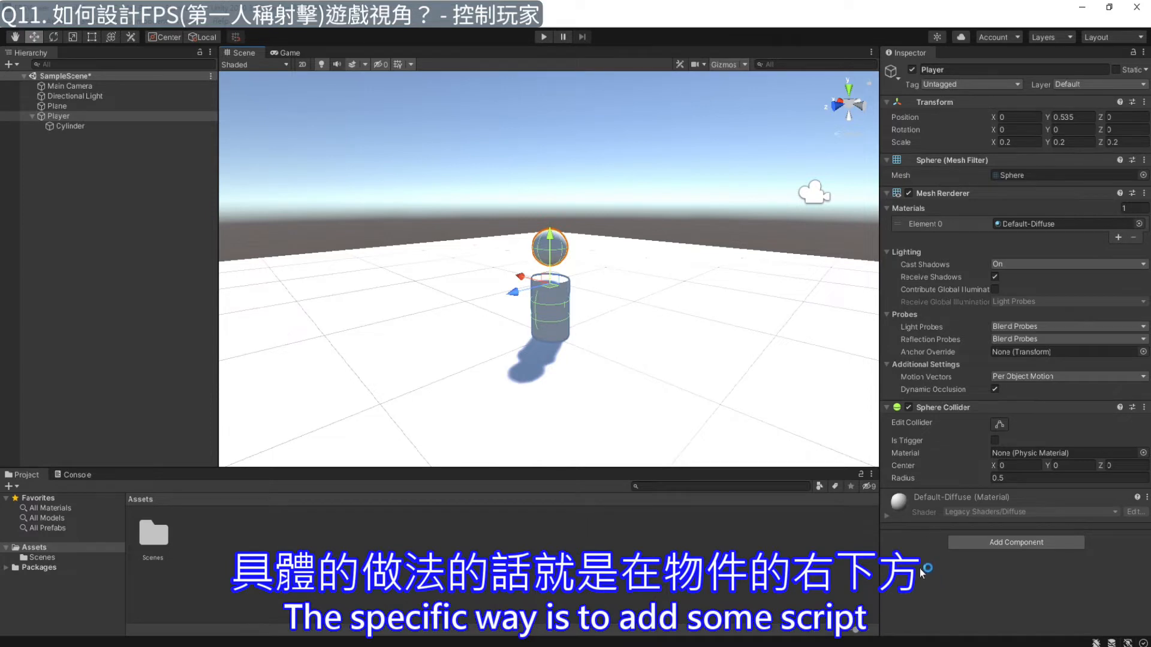
{"action": "left_click", "coordinate": [986, 541]}
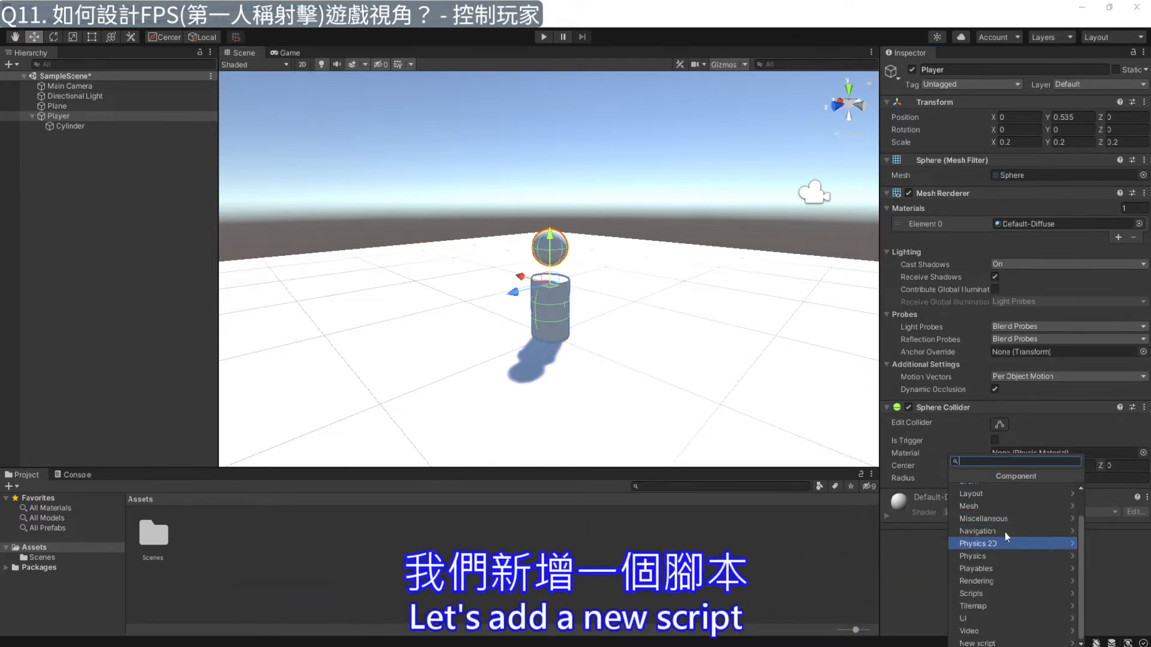
{"action": "type", "text": "script"}
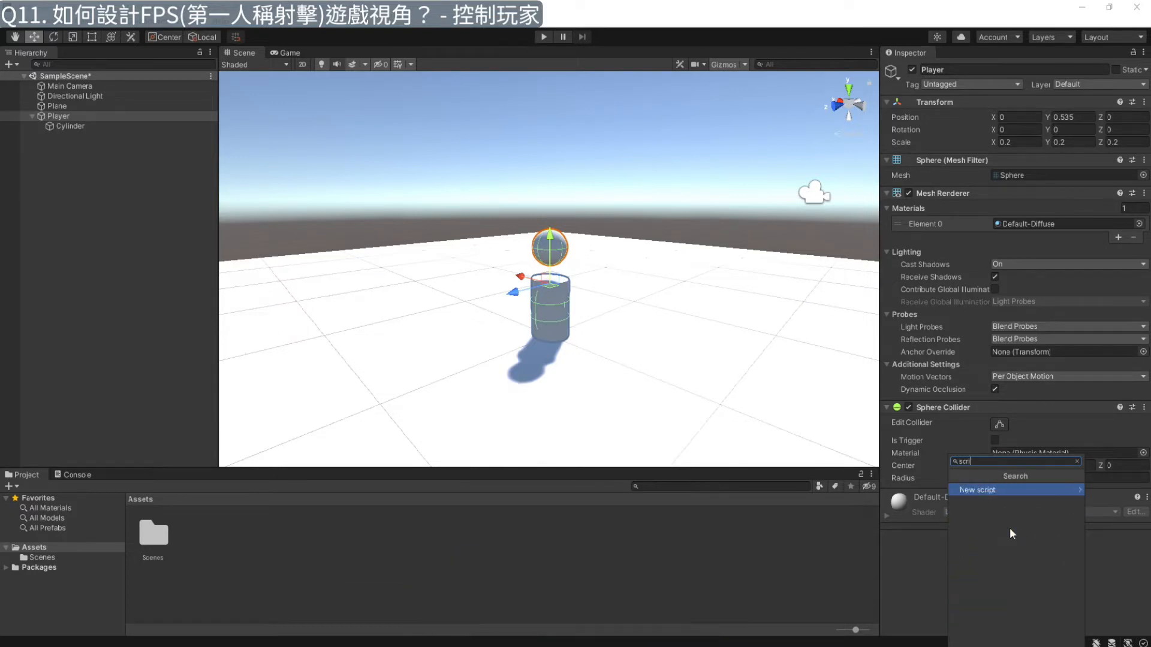
{"action": "left_click", "coordinate": [981, 491]}
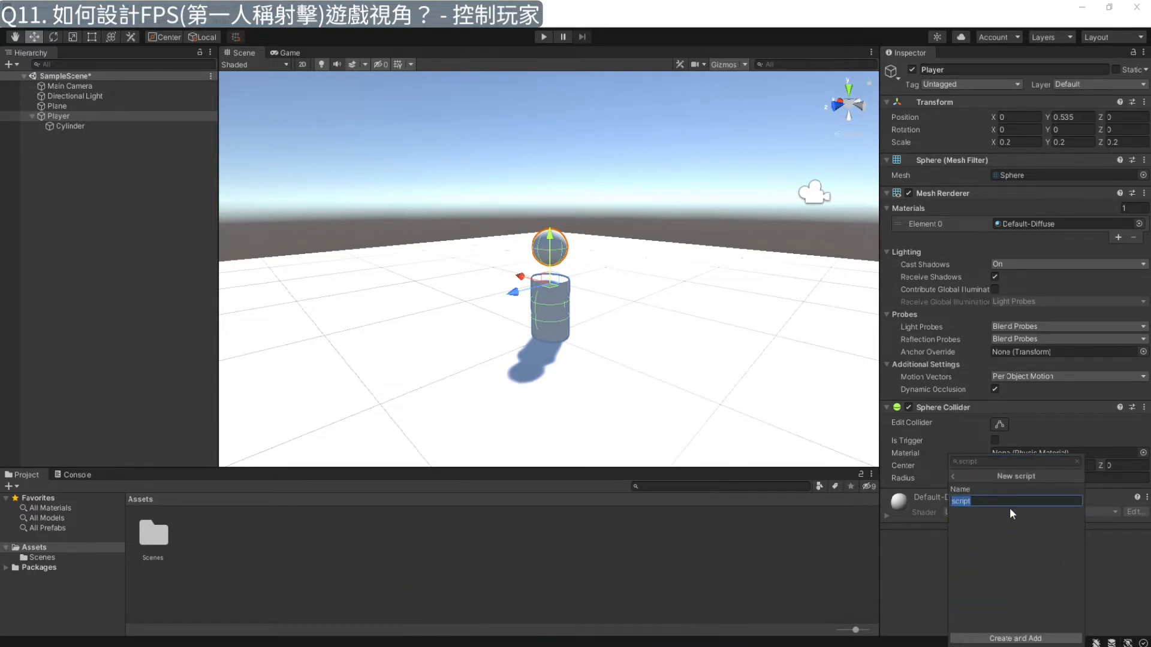
{"action": "key", "text": "Caps_Lock"}
{"action": "type", "text": "P"}
{"action": "key", "text": "Caps_Lock"}
{"action": "type", "text": "lay"}
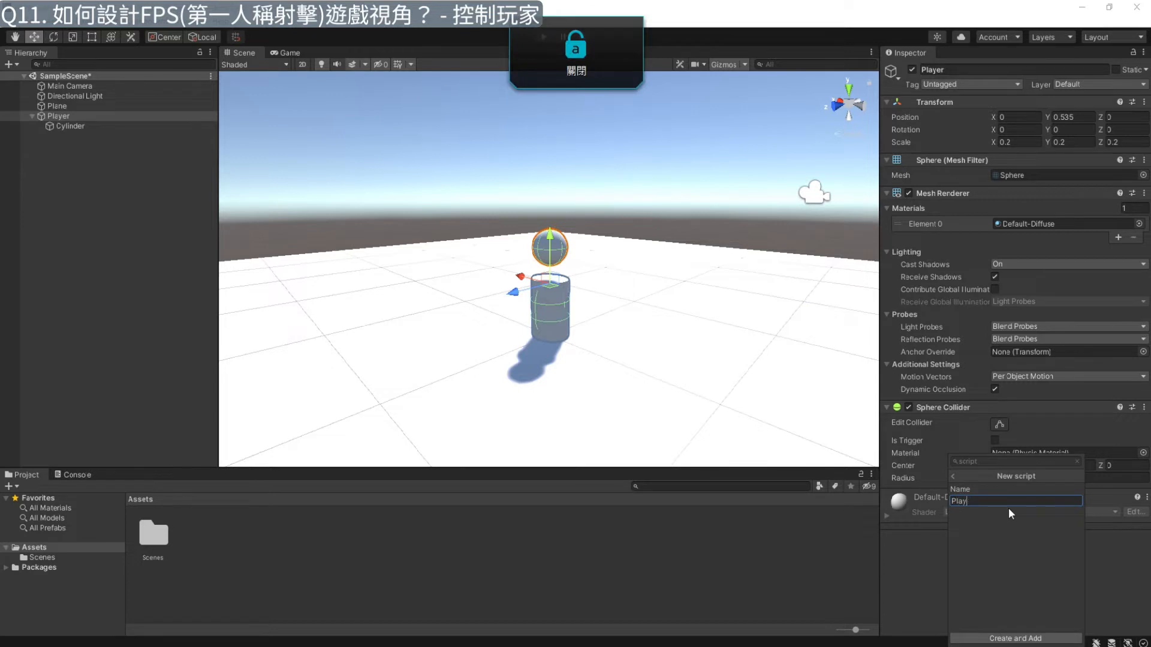
{"action": "type", "text": "erMove"}
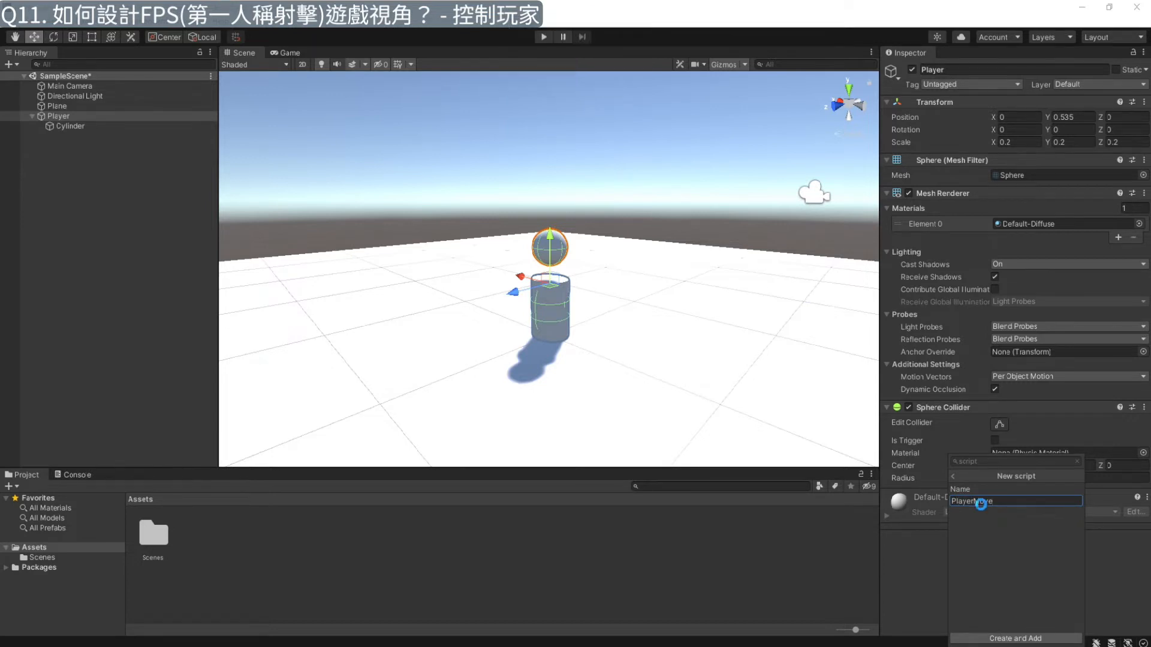
{"action": "key", "text": "Return"}
Step: Open the PlayerMove script from the project assets in Visual Studio for editing
{"action": "left_click", "coordinate": [200, 535]}
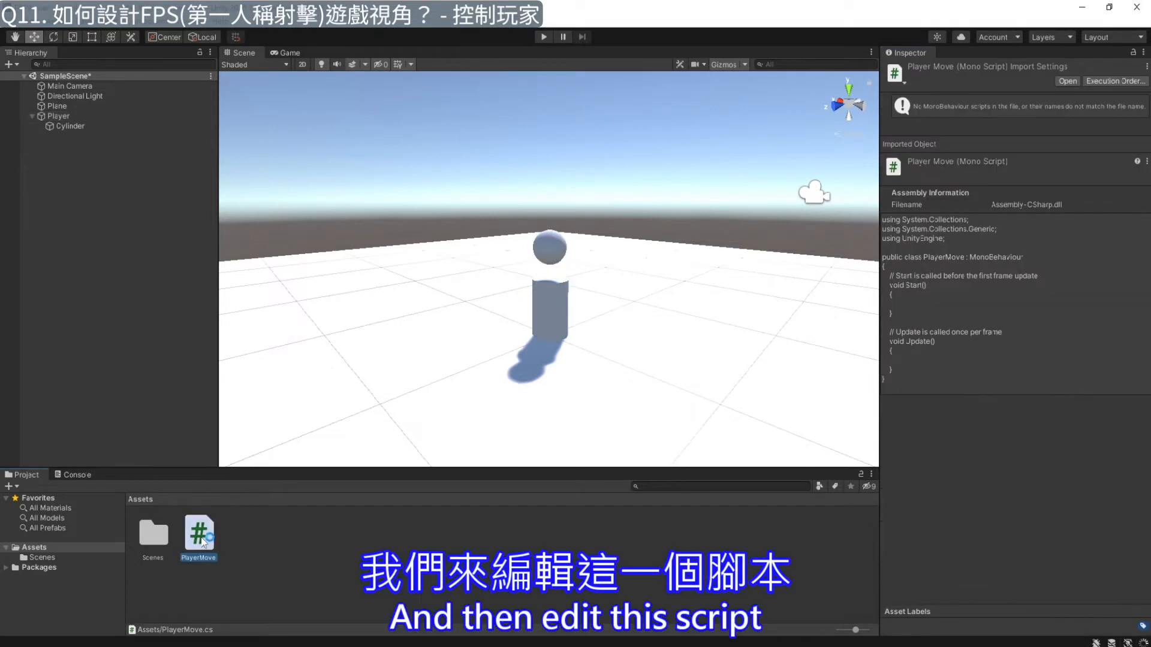
{"action": "double_click", "coordinate": [201, 538]}
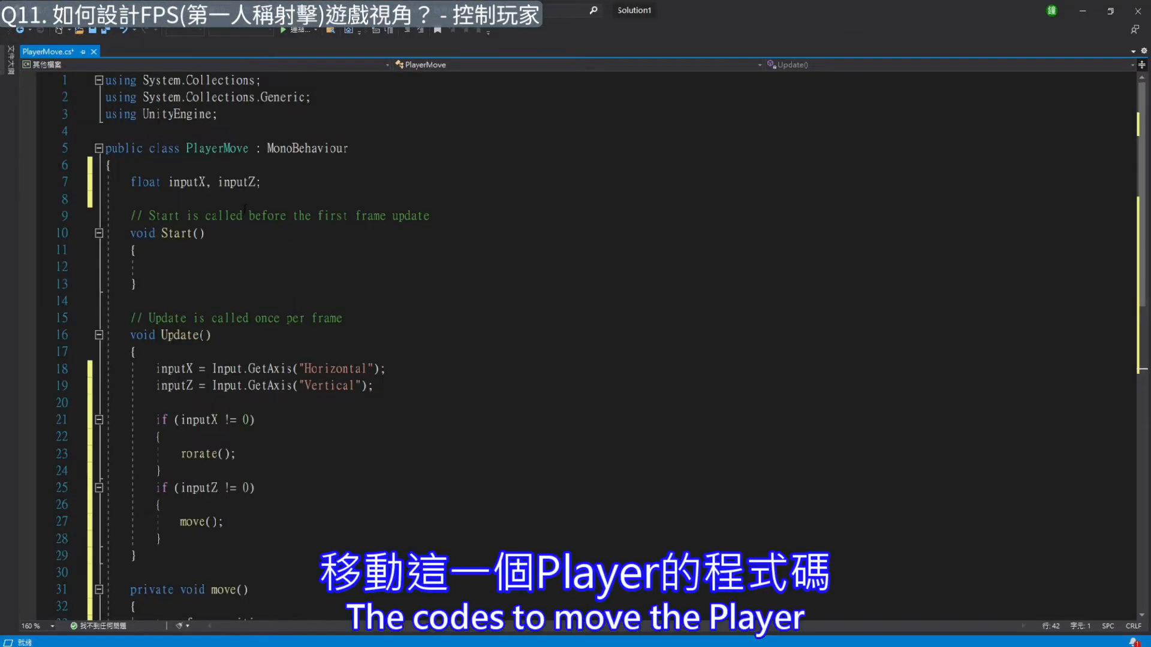
Step: Review the PlayerMove code's inputX and inputZ axis handling and its move and rorate methods, and save the script
{"action": "left_click", "coordinate": [242, 166]}
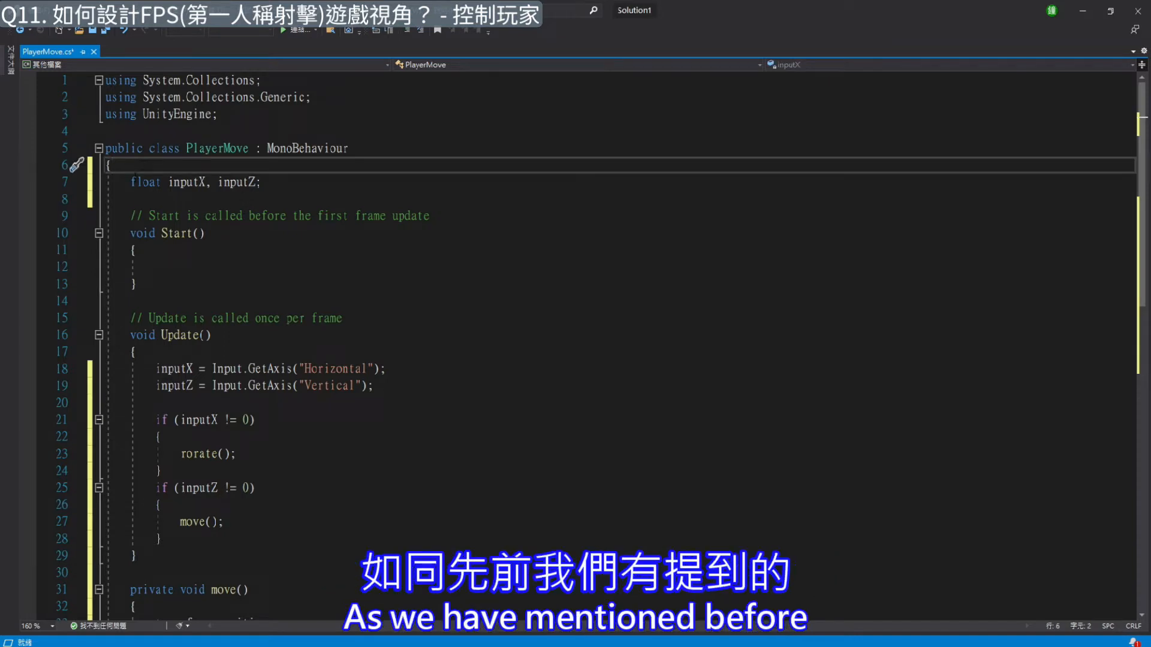
{"action": "left_click_drag", "start_coordinate": [261, 182], "coordinate": [131, 182]}
{"action": "left_click", "coordinate": [187, 369]}
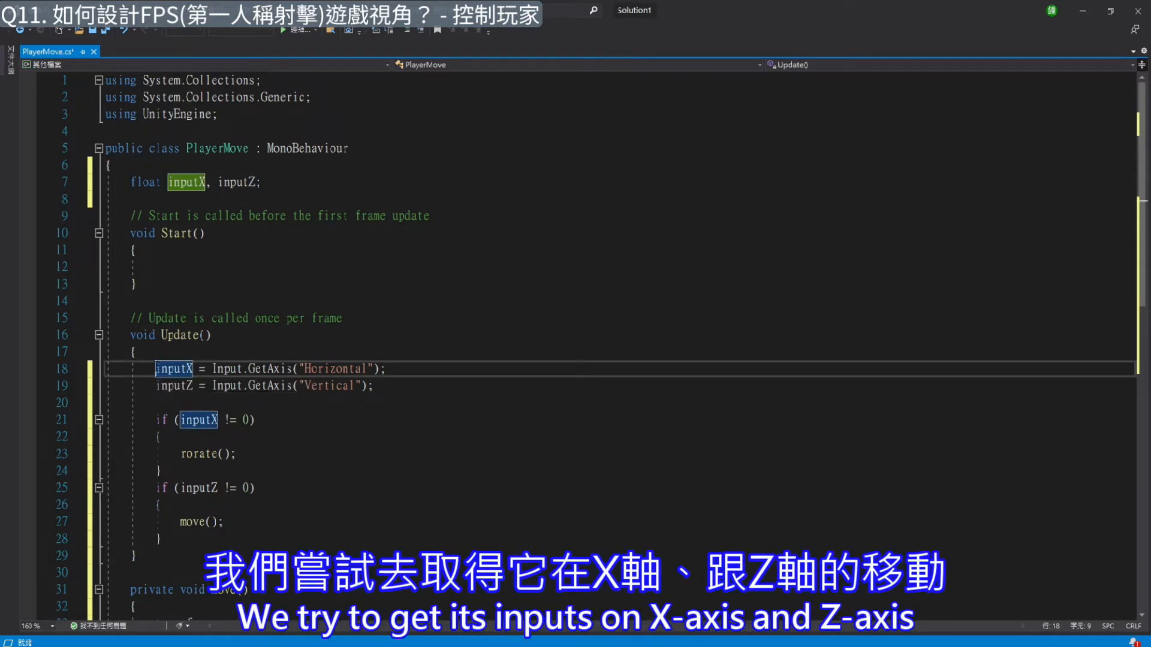
{"action": "left_click_drag", "start_coordinate": [156, 369], "coordinate": [407, 385]}
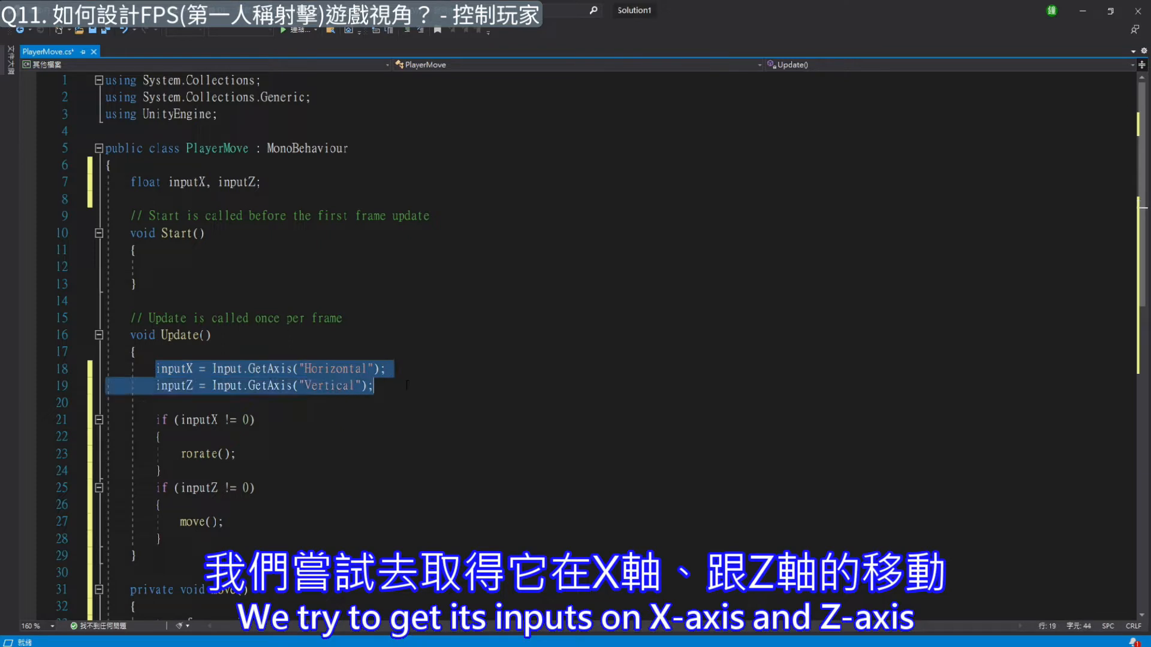
{"action": "left_click", "coordinate": [300, 403]}
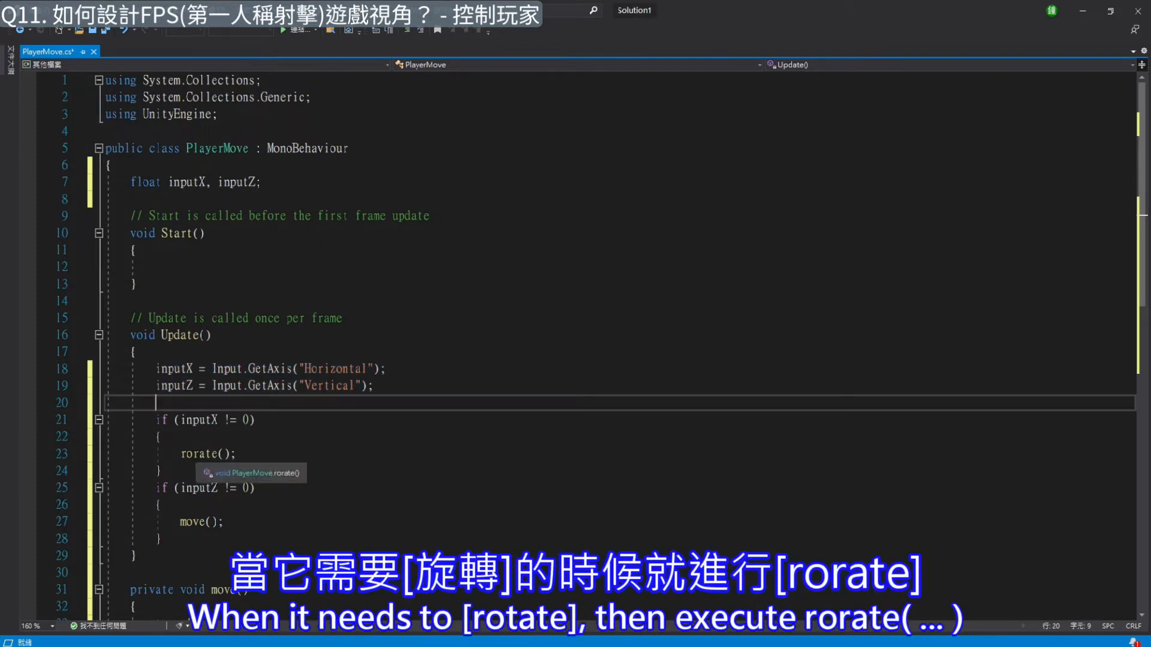
{"action": "left_click_drag", "start_coordinate": [180, 453], "coordinate": [249, 453]}
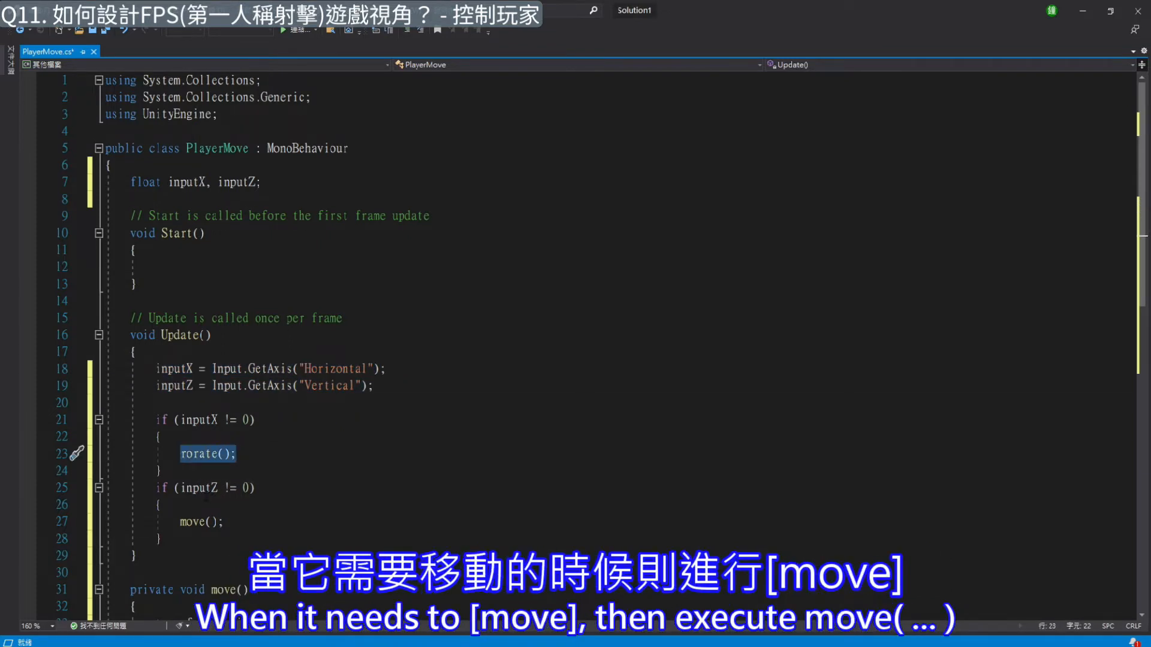
{"action": "left_click_drag", "start_coordinate": [181, 522], "coordinate": [229, 522]}
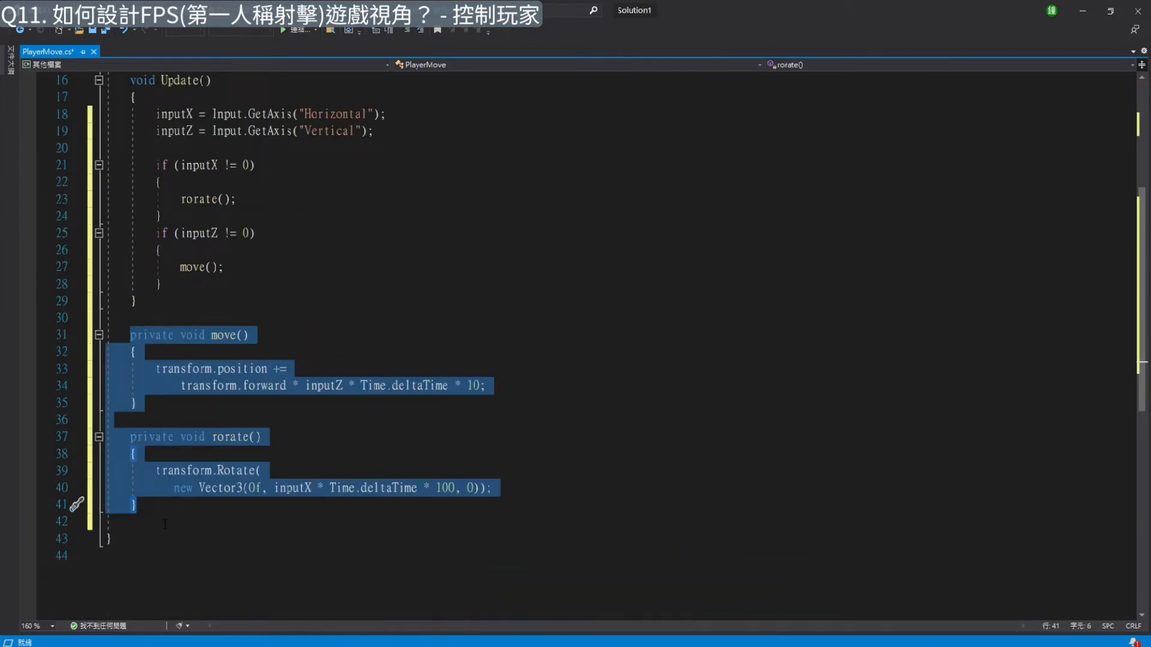
{"action": "left_click", "coordinate": [165, 523]}
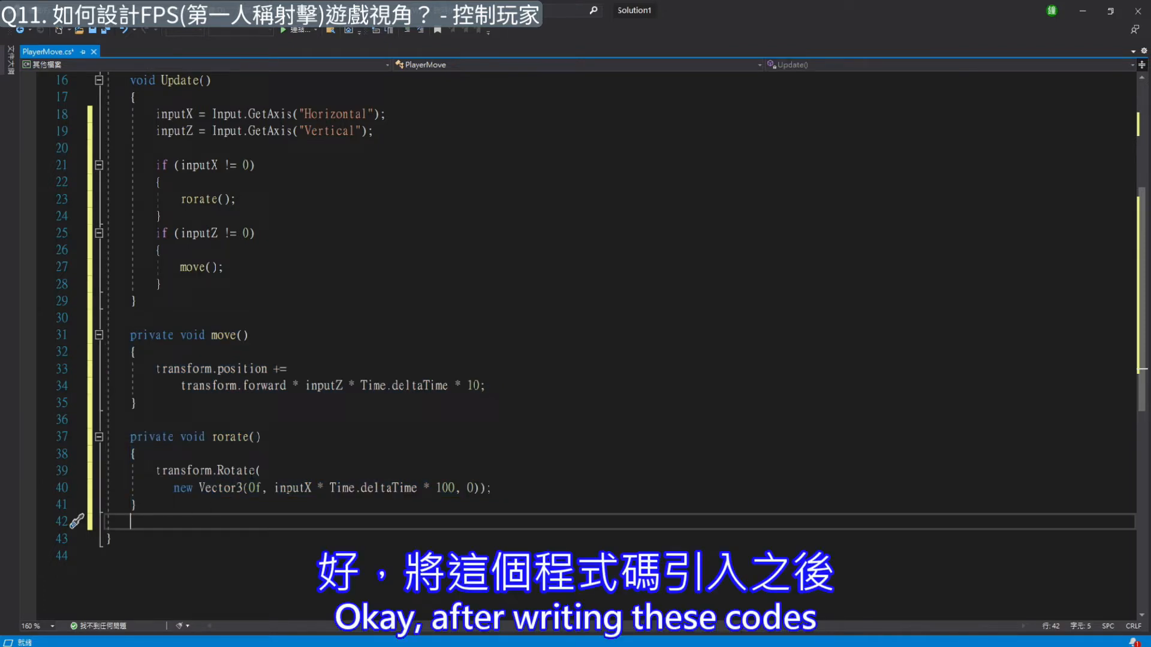
{"action": "key", "text": "ctrl+s"}
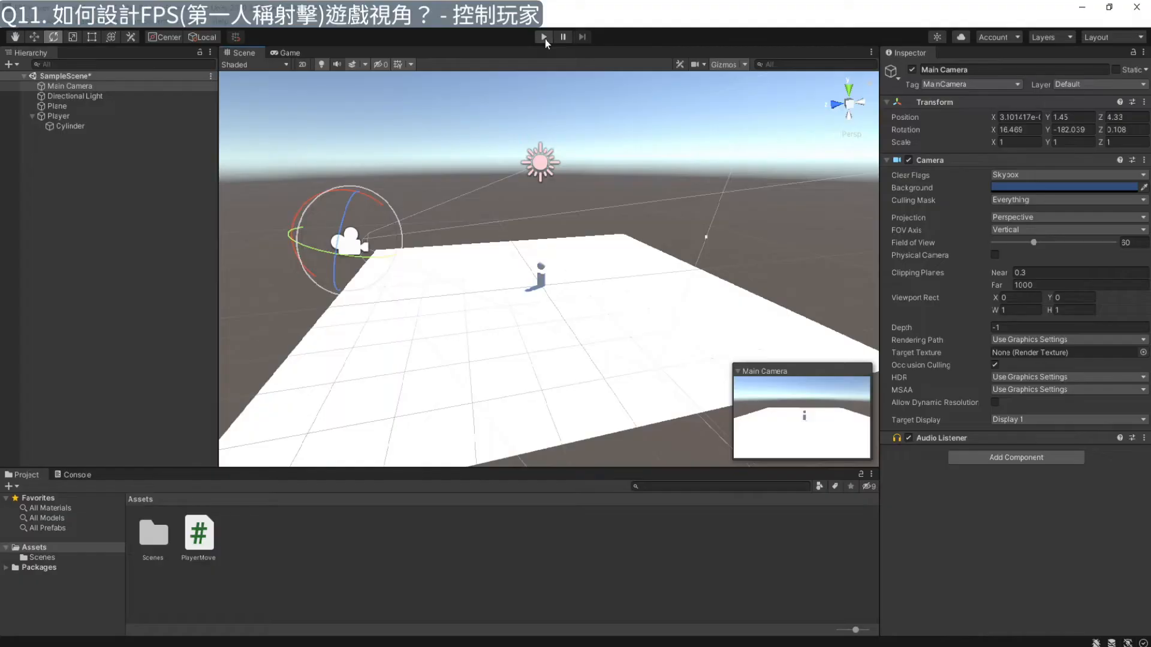
Step: Run the scene in Play mode in Unity, test moving and rotating the Player in all directions, and stop the game
{"action": "left_click", "coordinate": [544, 39]}
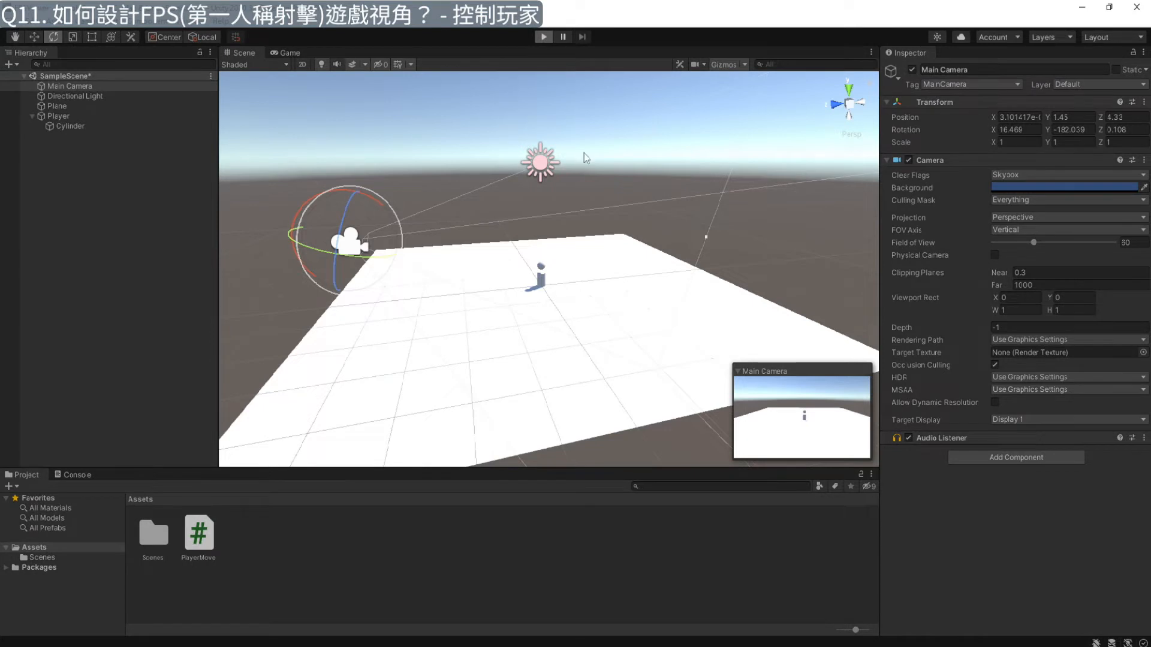
{"action": "key", "text": "w"}
{"action": "key", "text": "s"}
{"action": "key", "text": "w"}
{"action": "key", "text": "d"}
{"action": "key", "text": "s"}
{"action": "key", "text": "a"}
{"action": "key", "text": "d"}
{"action": "key", "text": "a"}
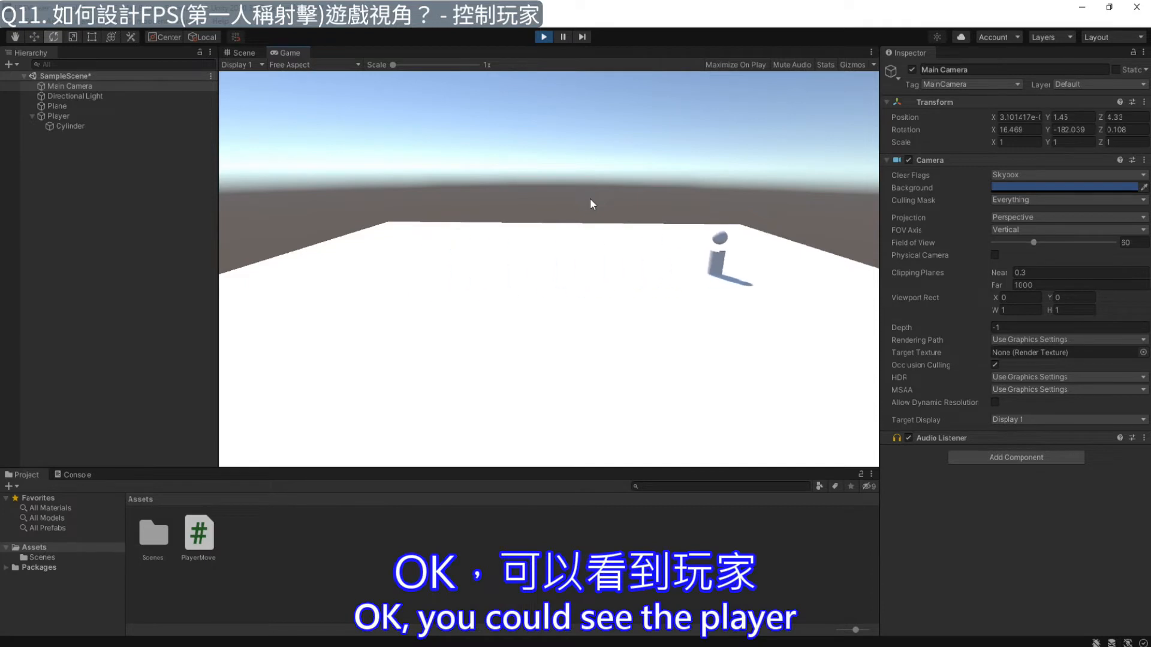
{"action": "key", "text": "d"}
{"action": "key", "text": "w"}
{"action": "key", "text": "a"}
{"action": "key", "text": "s"}
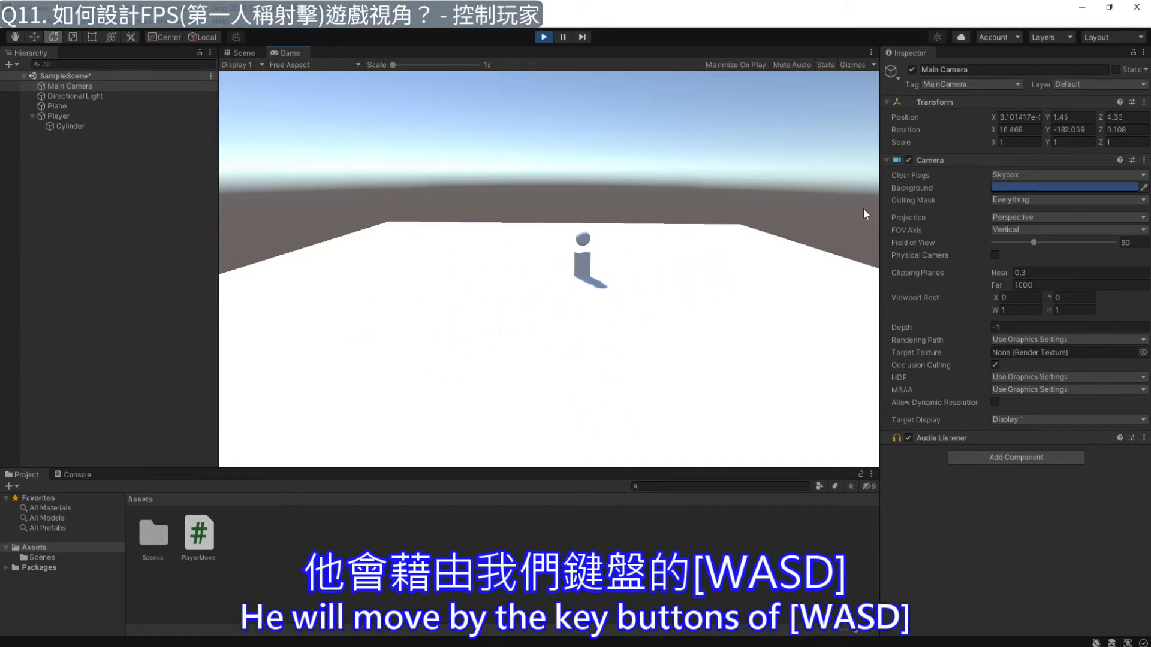
{"action": "key", "text": "w"}
{"action": "key", "text": "s"}
{"action": "key", "text": "d"}
{"action": "key", "text": "w"}
{"action": "key", "text": "s"}
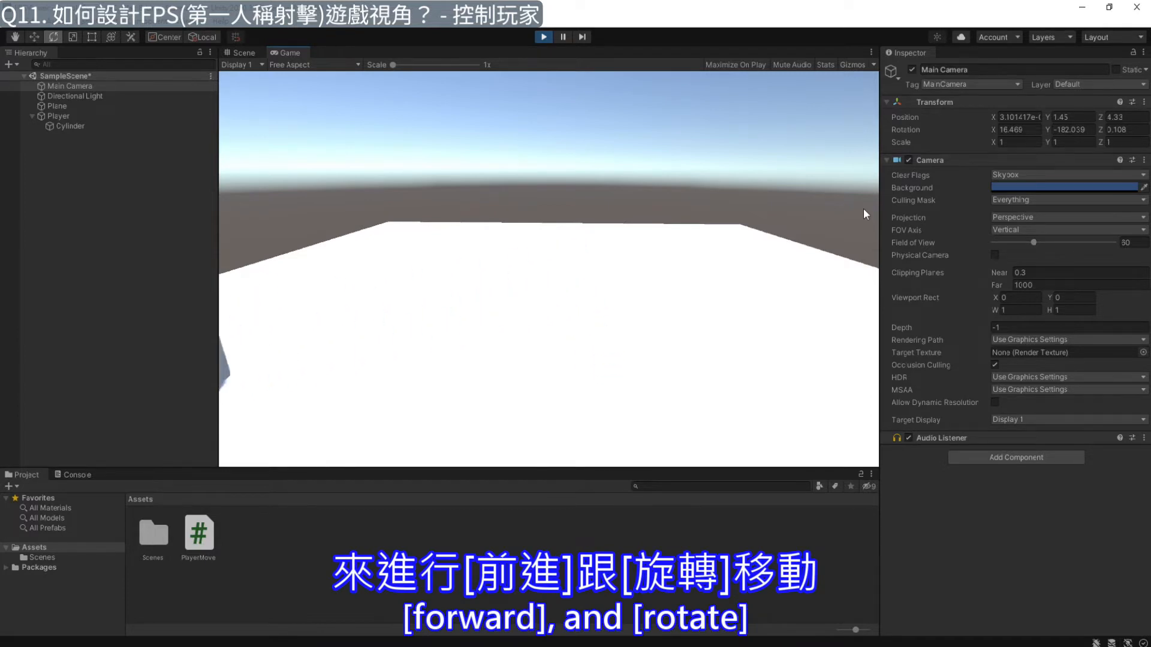
{"action": "key", "text": "a"}
{"action": "key", "text": "w"}
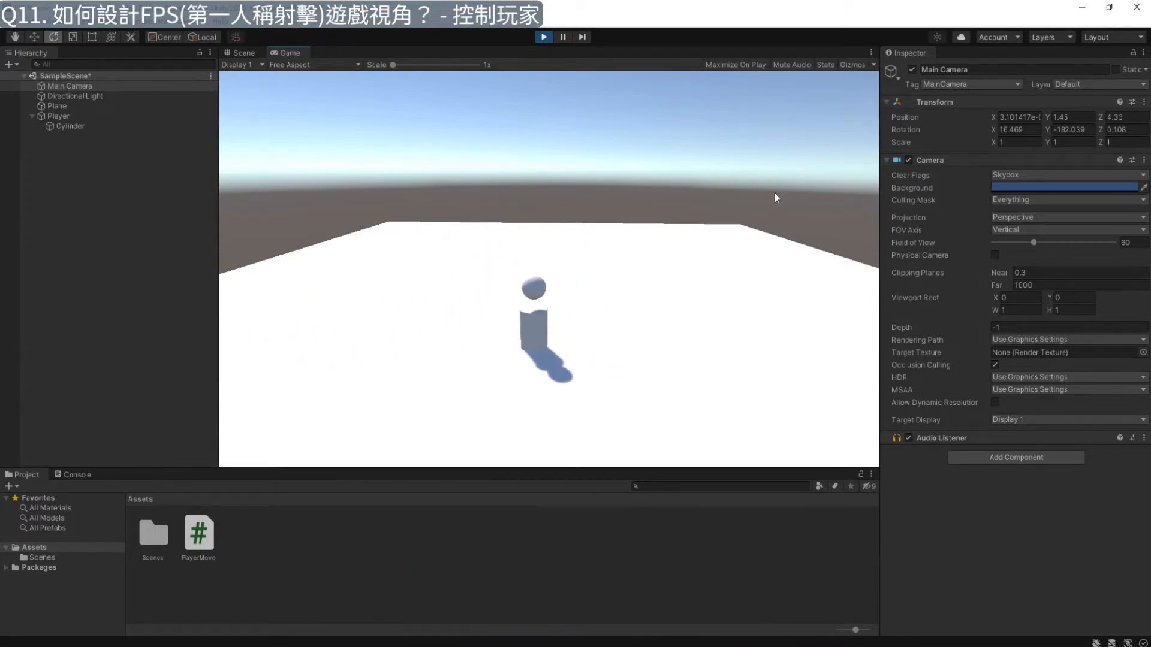
{"action": "left_click", "coordinate": [543, 36]}
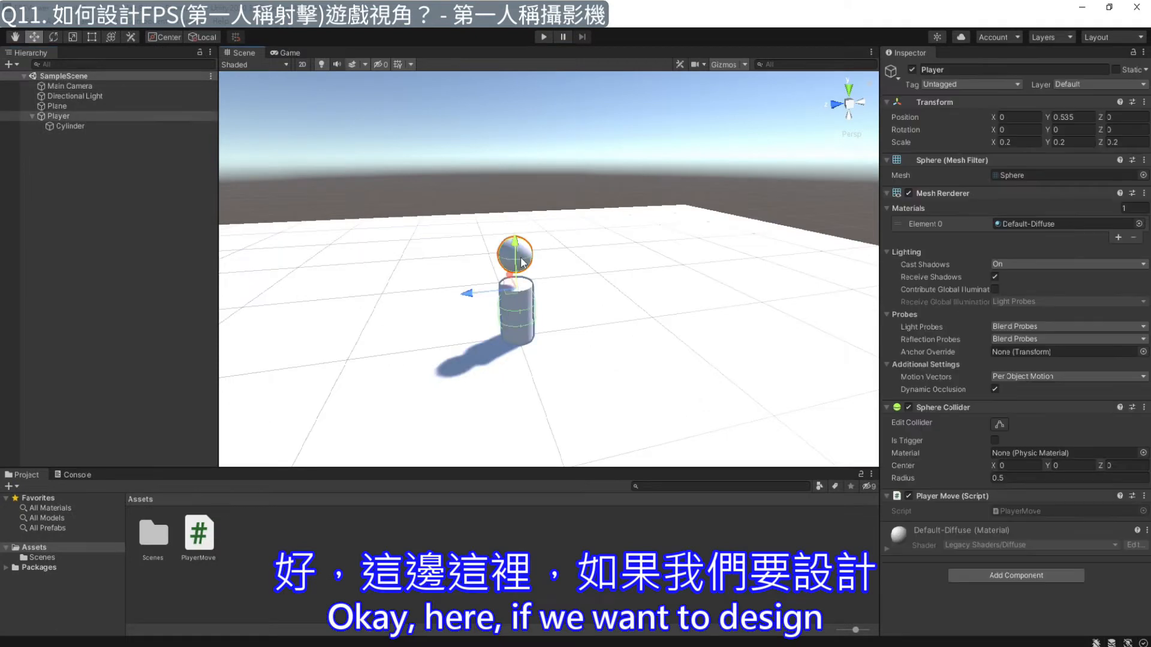
Step: Add a new Camera to the scene and make it a child of the Player object
{"action": "key", "text": "alt"}
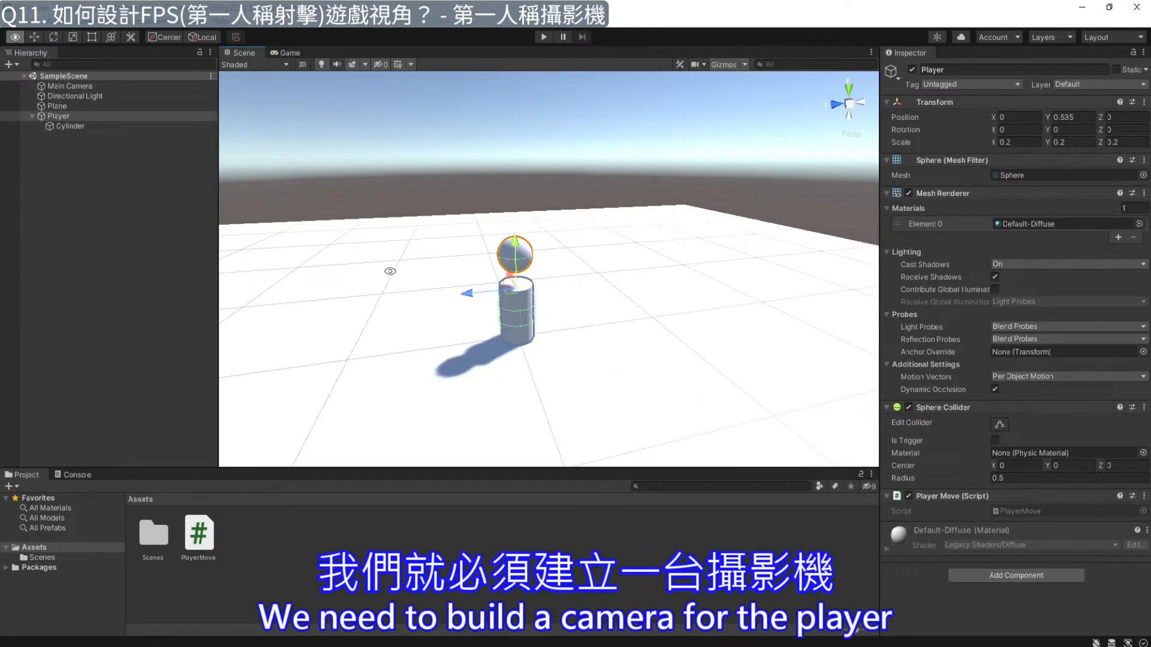
{"action": "left_click_drag", "start_coordinate": [392, 269], "coordinate": [728, 250], "text": "alt"}
{"action": "left_click_drag", "start_coordinate": [479, 284], "coordinate": [622, 282], "text": "alt"}
{"action": "left_click_drag", "start_coordinate": [393, 285], "coordinate": [463, 276], "text": "alt"}
{"action": "left_click", "coordinate": [92, 164]}
{"action": "right_click", "coordinate": [91, 165]}
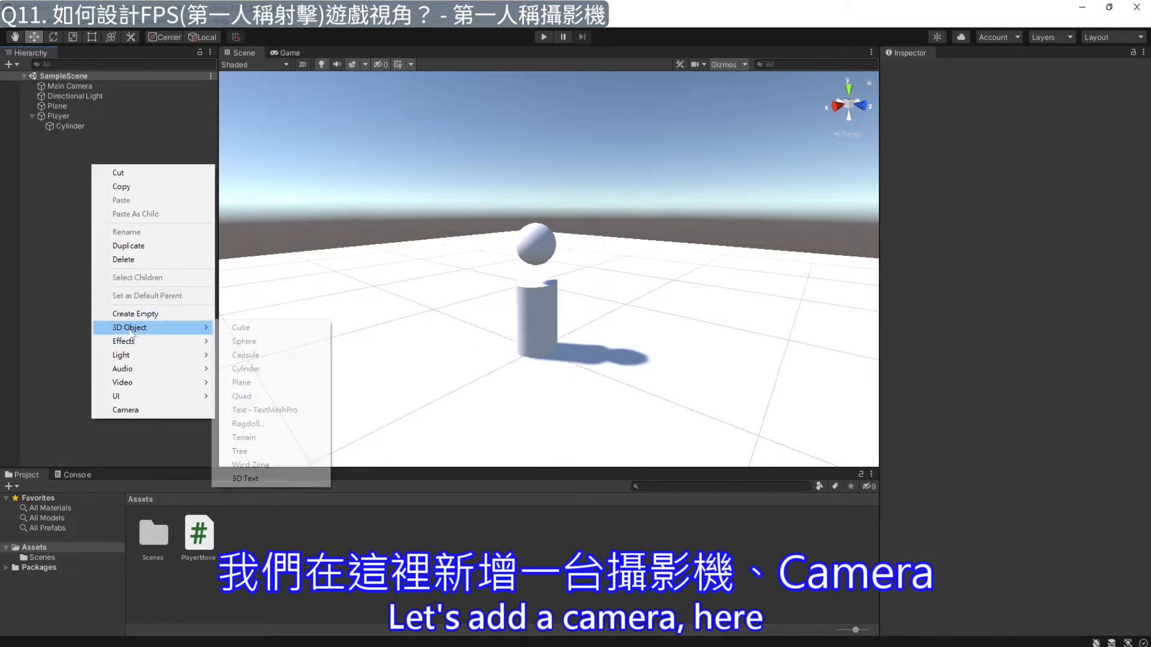
{"action": "left_click", "coordinate": [126, 409]}
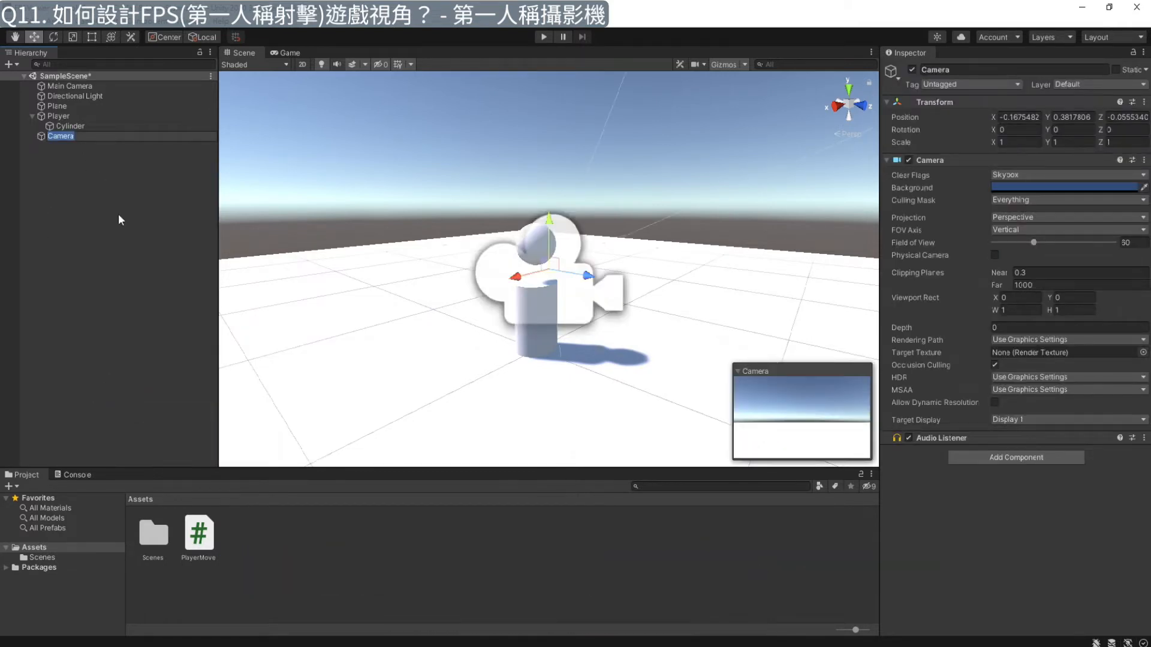
{"action": "left_click", "coordinate": [68, 138]}
{"action": "left_click_drag", "start_coordinate": [66, 135], "coordinate": [72, 122]}
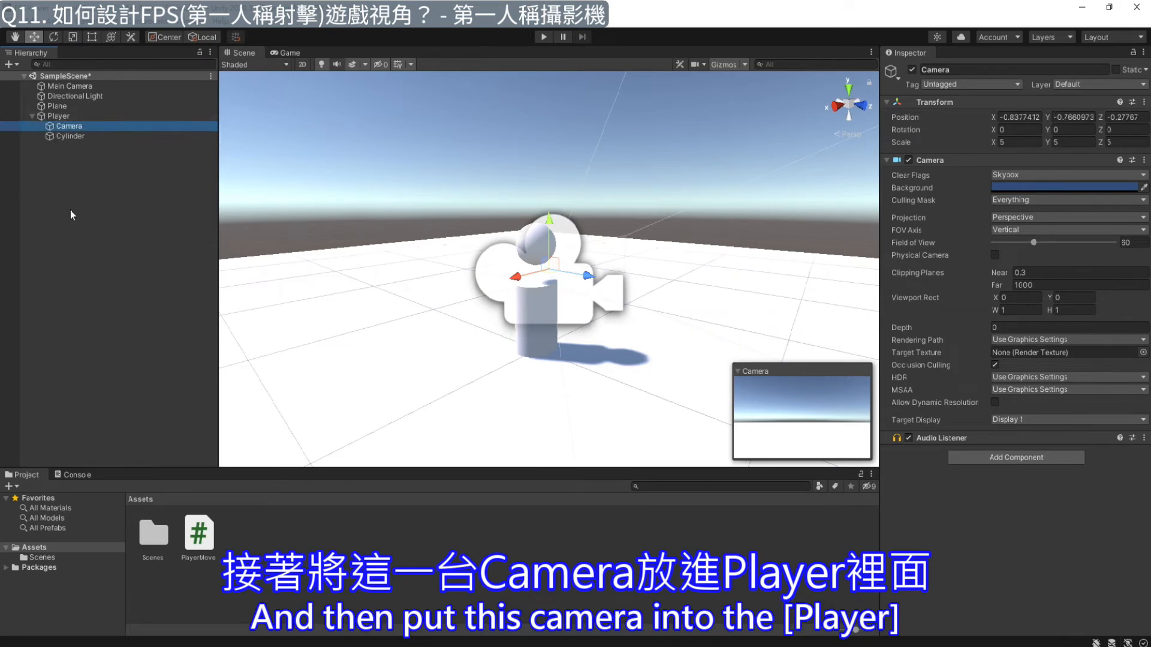
Step: Run the scene in Play mode, move and turn the Player to check the camera following it, and stop the game
{"action": "left_click", "coordinate": [544, 36]}
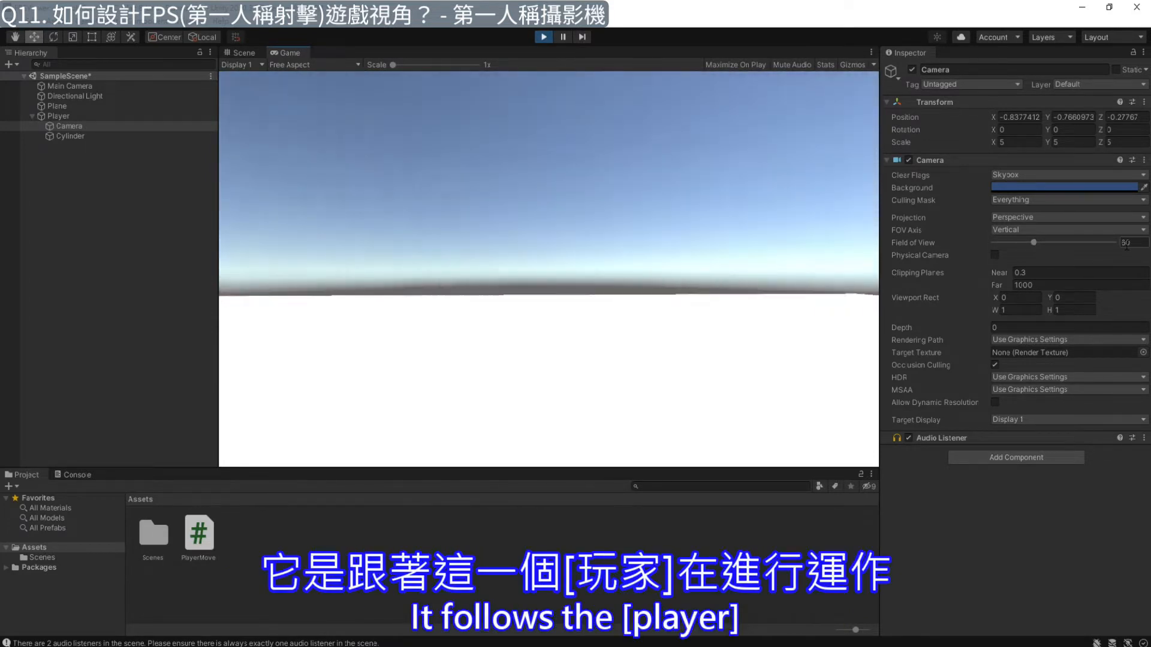
{"action": "key", "text": "a"}
{"action": "key", "text": "w"}
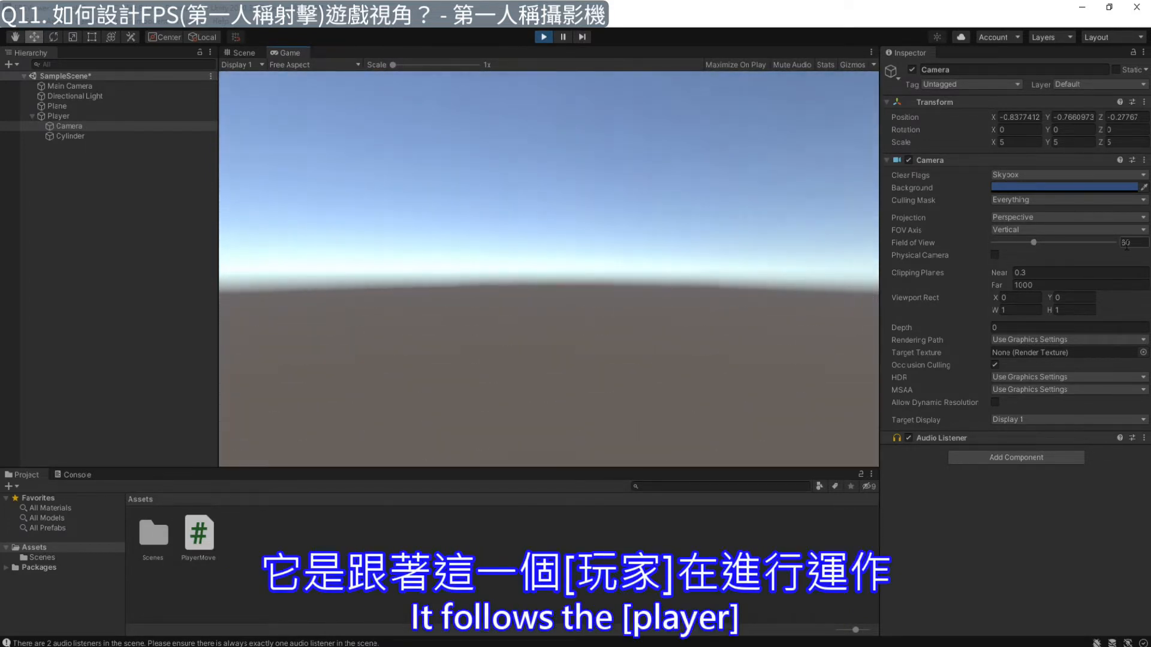
{"action": "key", "text": "a"}
{"action": "key", "text": "a"}
{"action": "key", "text": "w"}
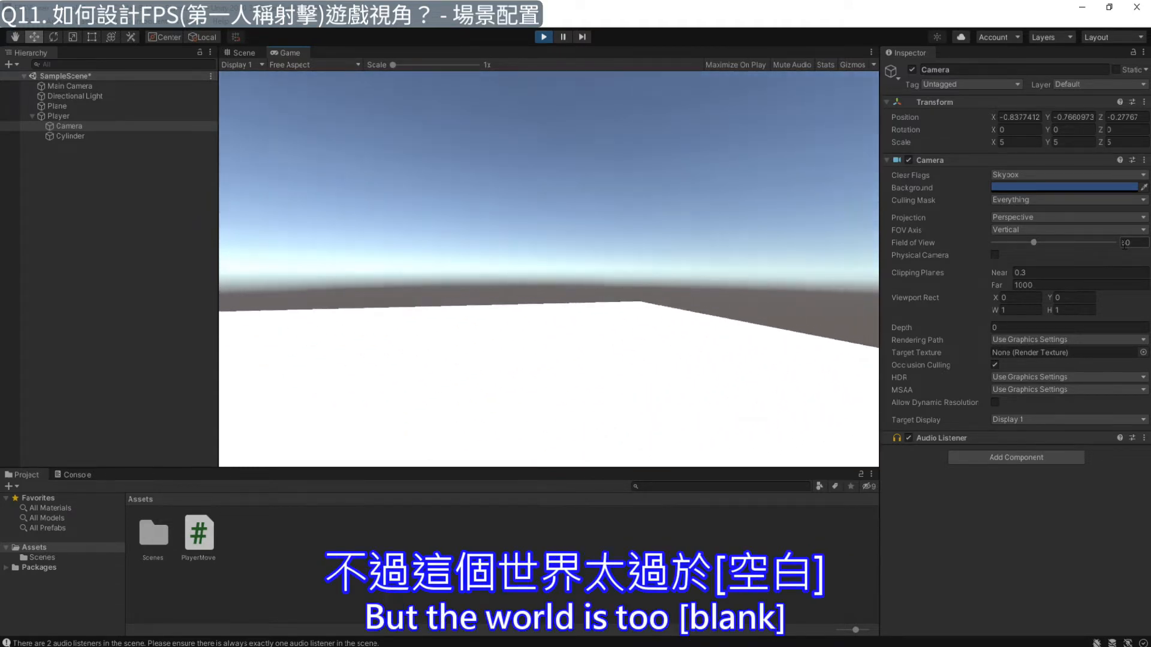
{"action": "key", "text": "a"}
{"action": "key", "text": "a"}
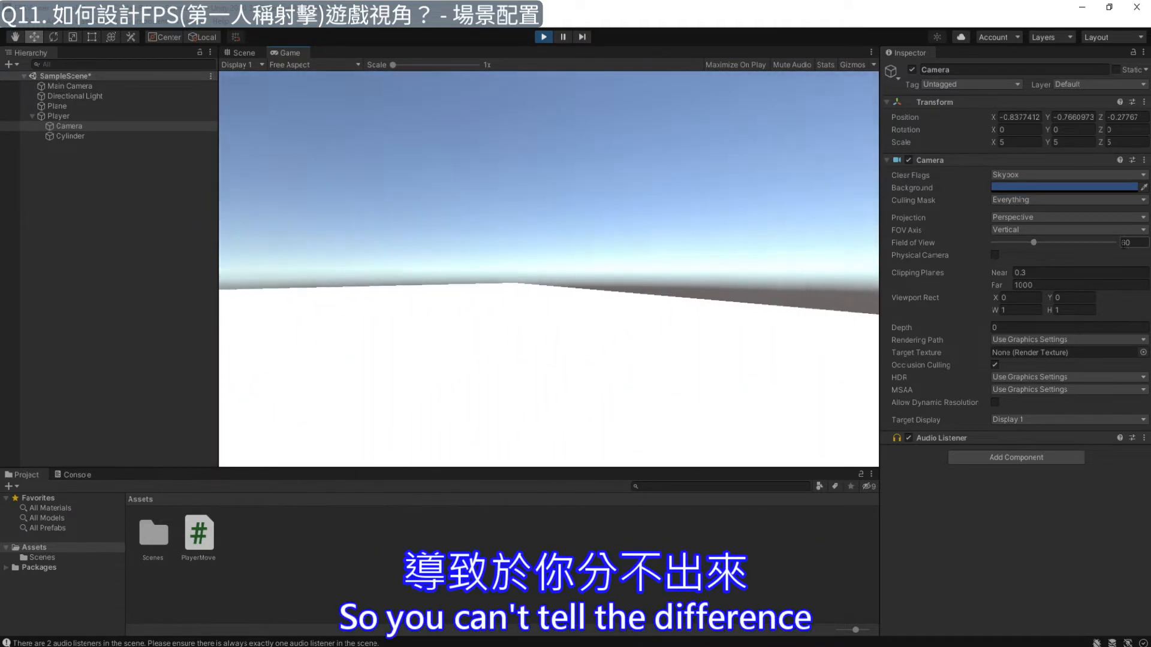
{"action": "key", "text": "a"}
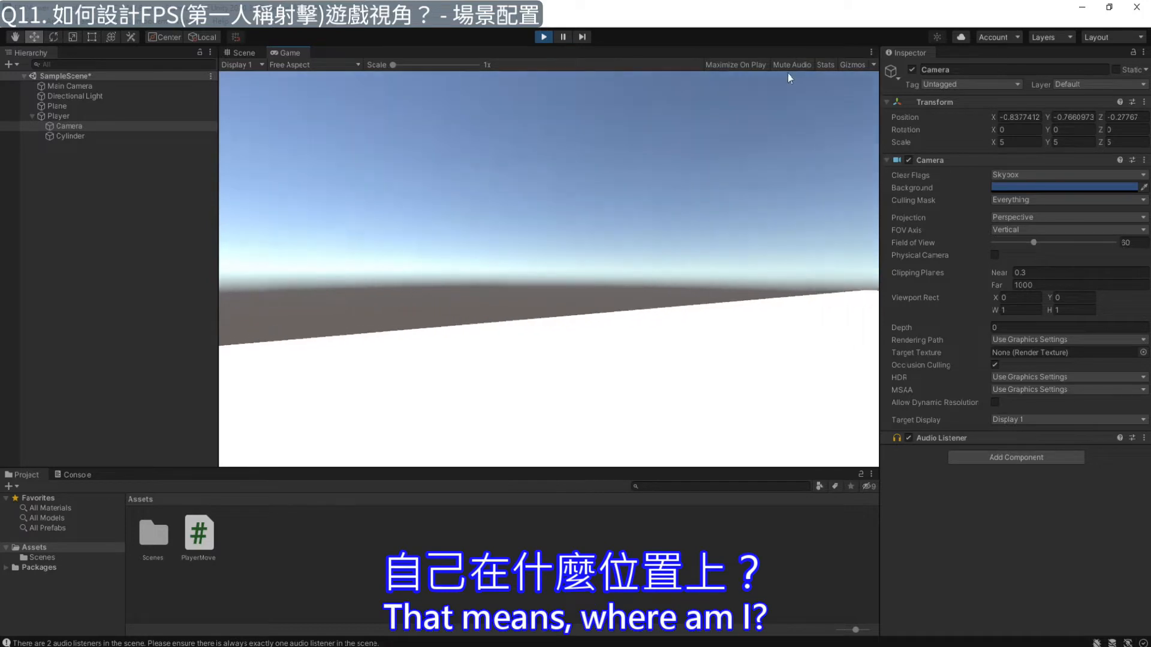
{"action": "left_click", "coordinate": [544, 36]}
Step: Add a Cube, Sphere, Capsule and Cylinder to the scene and spread them around the Player on the Plane
{"action": "right_click", "coordinate": [77, 159]}
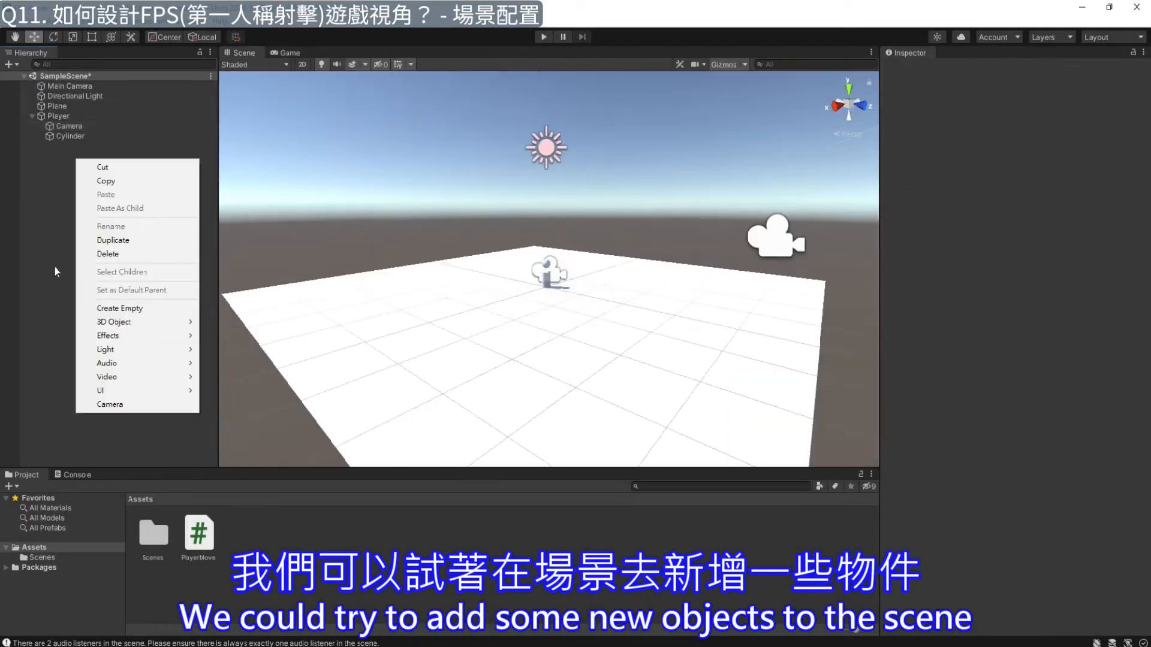
{"action": "mouse_move", "coordinate": [159, 322]}
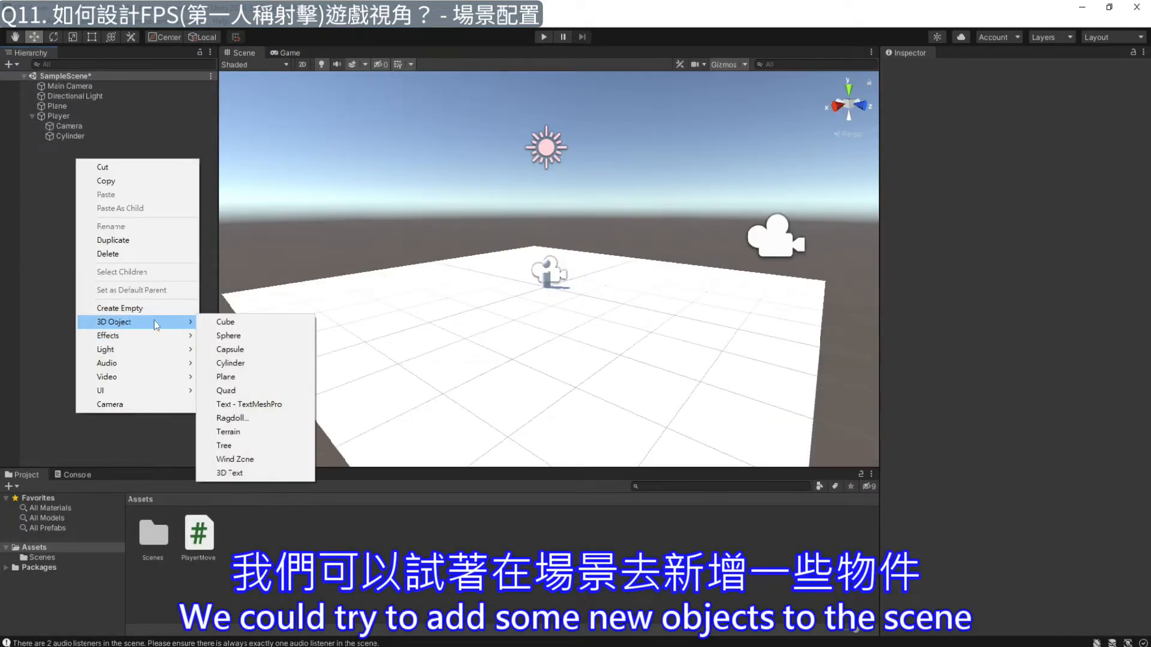
{"action": "left_click", "coordinate": [235, 330]}
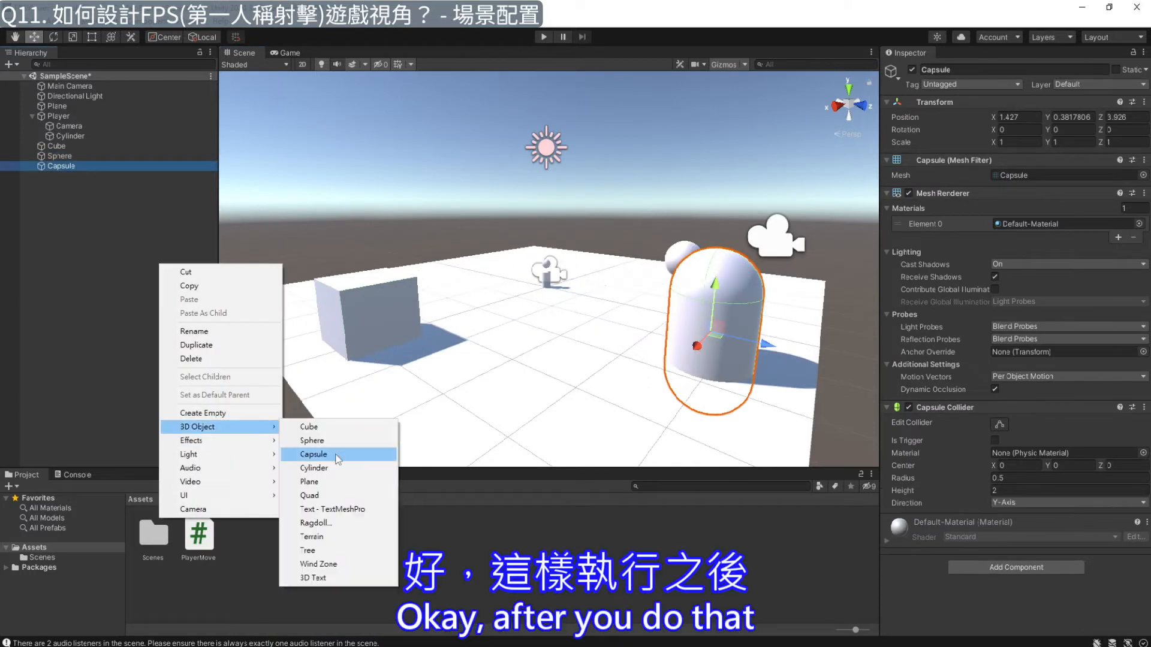
{"action": "left_click", "coordinate": [310, 463]}
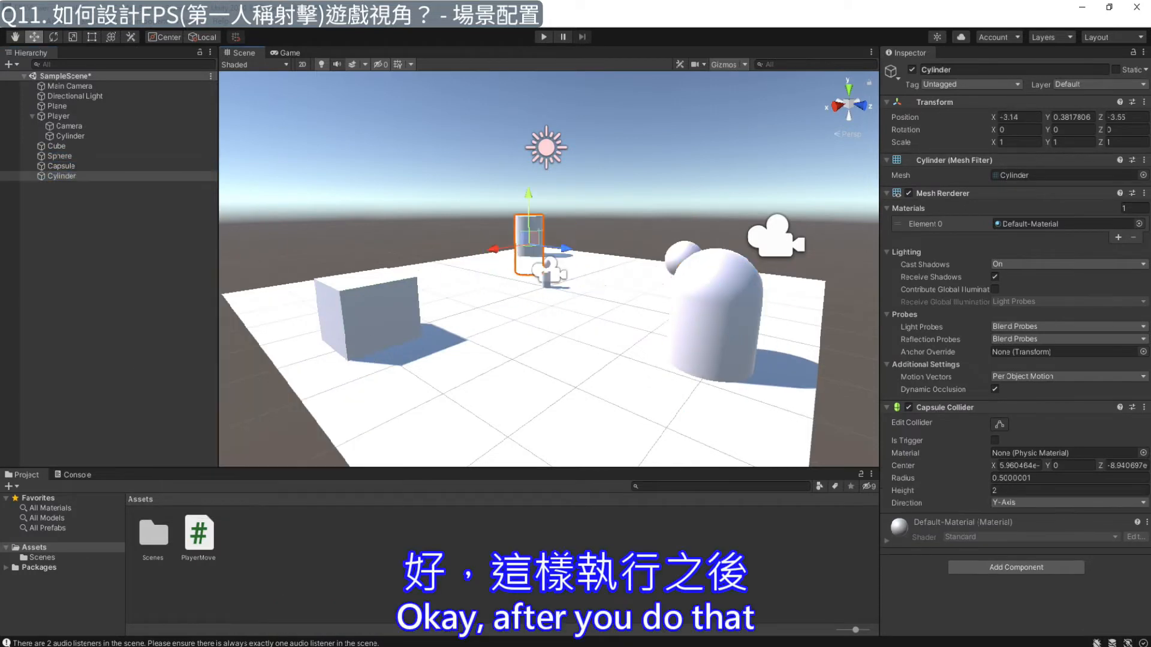
Step: Run the game, steer the Player around the new objects to check the first-person view, and stop the game
{"action": "left_click", "coordinate": [544, 37]}
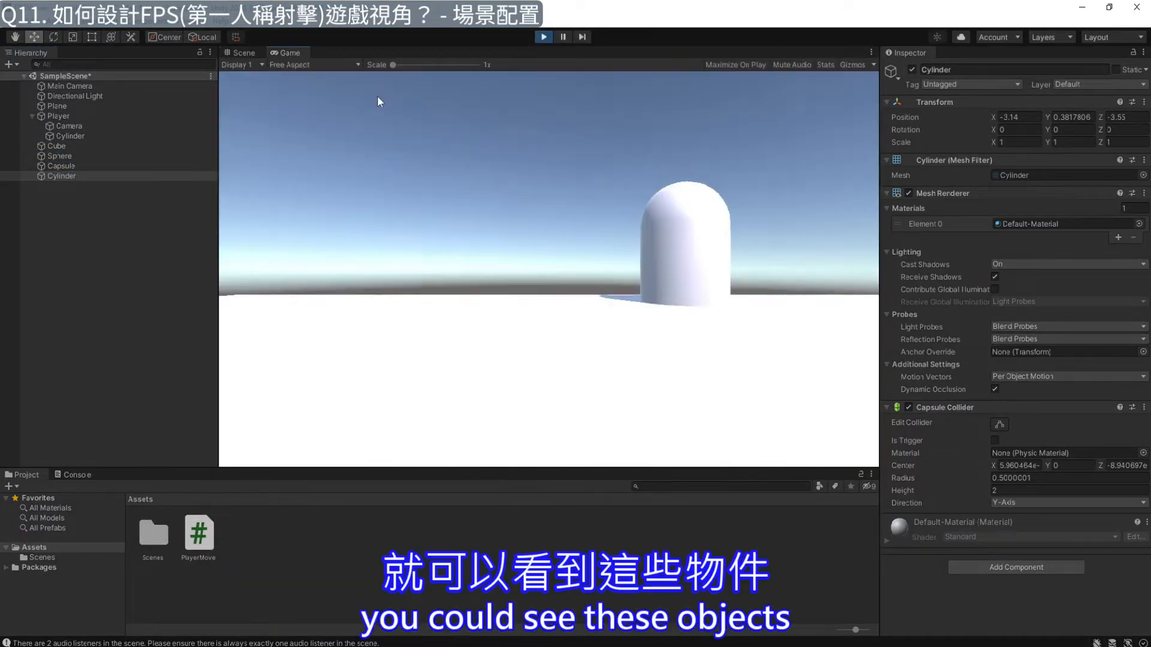
{"action": "key", "text": "a"}
{"action": "key", "text": "w"}
{"action": "key", "text": "d"}
{"action": "key", "text": "w"}
{"action": "key", "text": "d"}
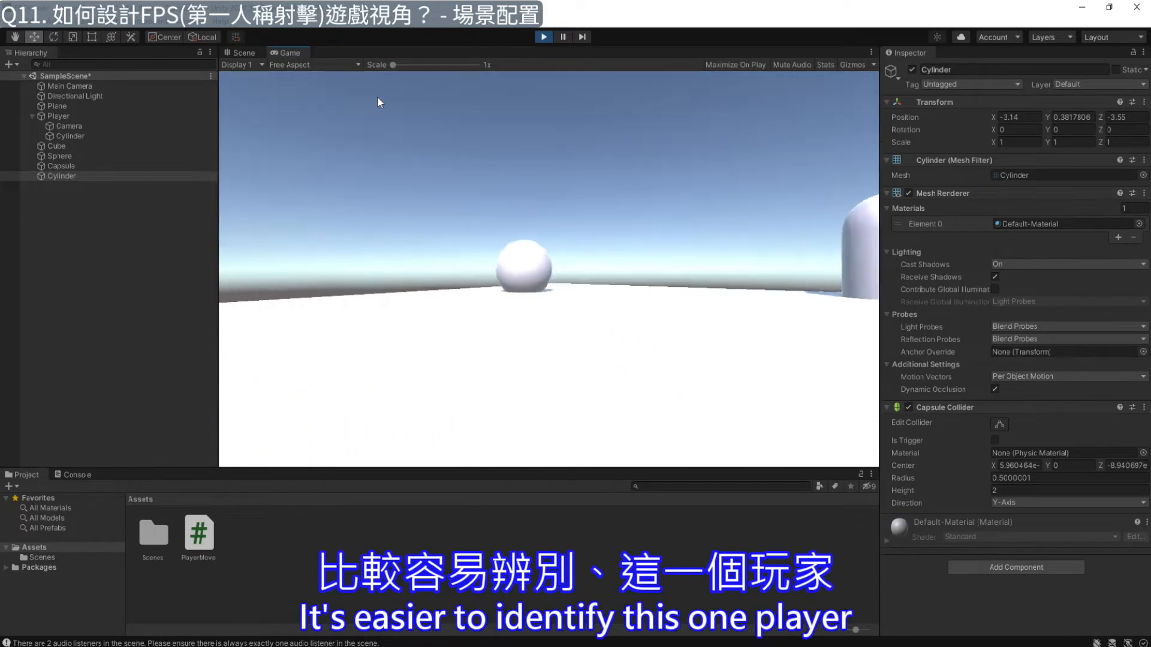
{"action": "key", "text": "d"}
{"action": "key", "text": "w"}
{"action": "key", "text": "d"}
{"action": "key", "text": "a"}
{"action": "key", "text": "a"}
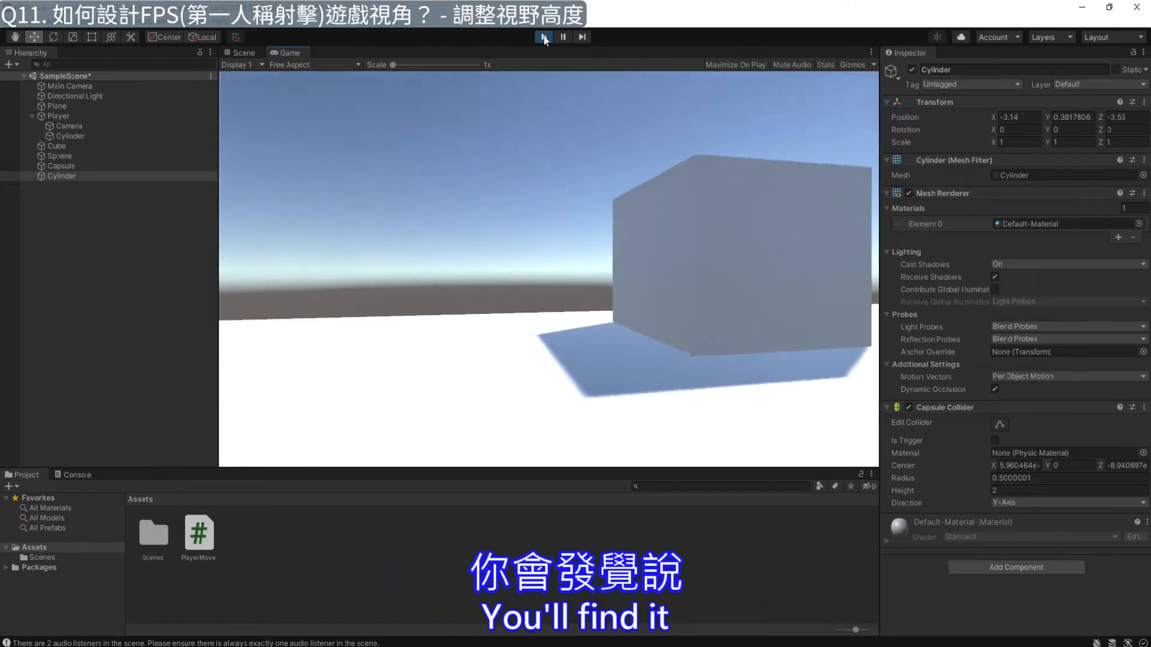
{"action": "key", "text": "a"}
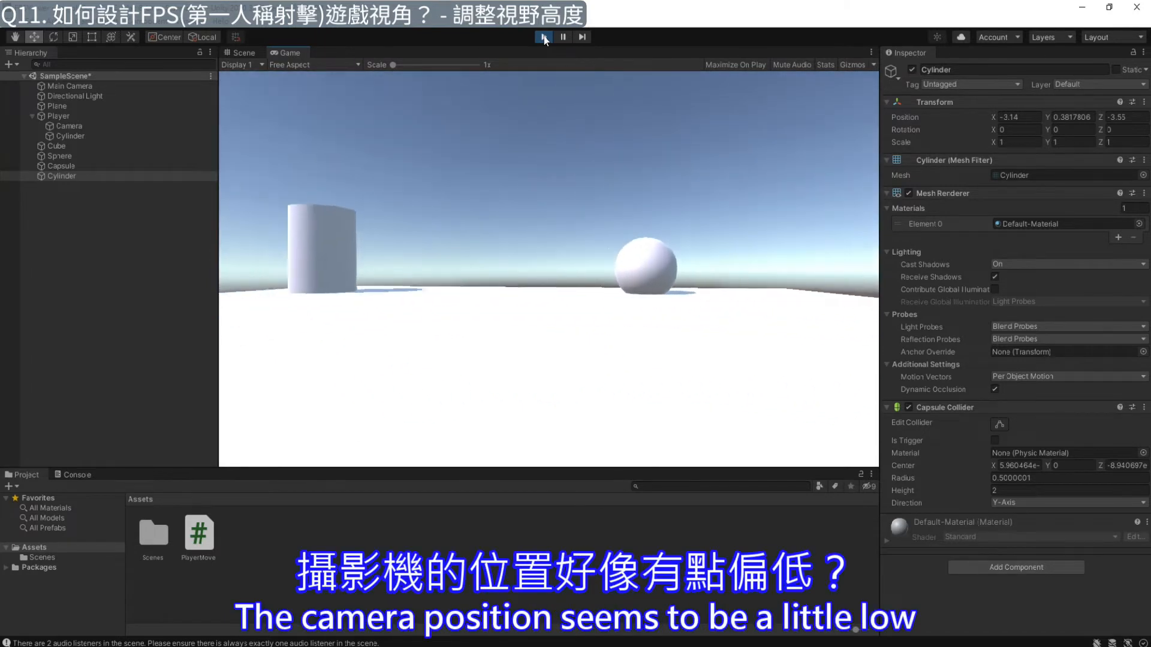
{"action": "left_click", "coordinate": [544, 36]}
Step: Raise the Player's child Camera to the height of the sphere head, at a Y position of about -0.01
{"action": "key", "text": "f"}
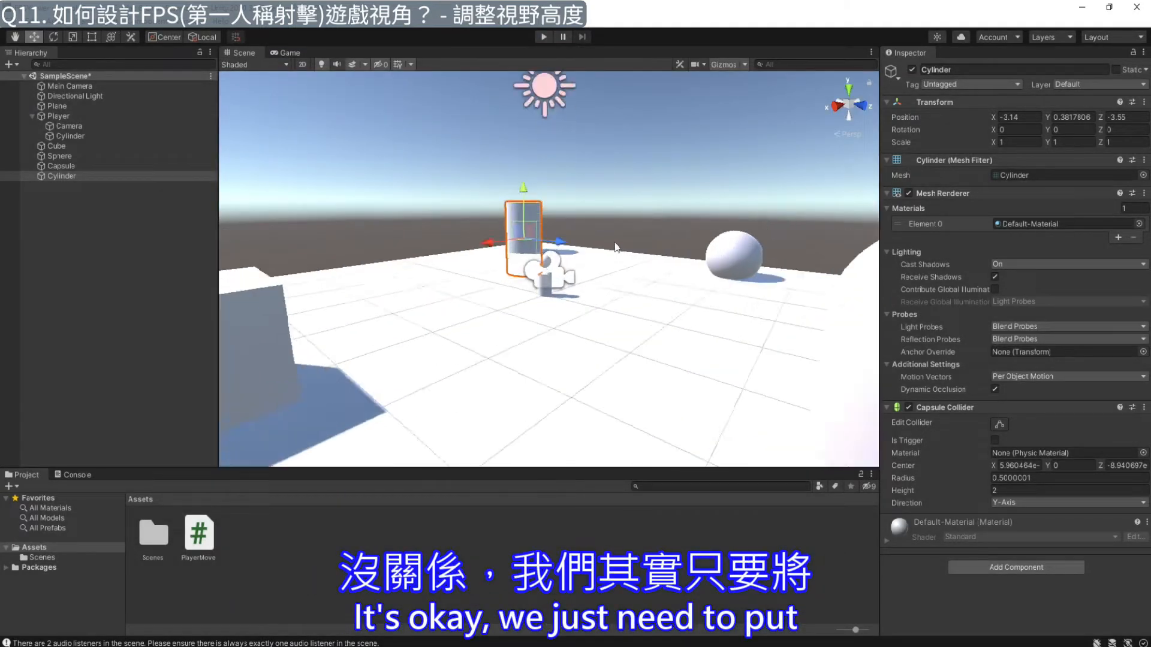
{"action": "left_click", "coordinate": [73, 126]}
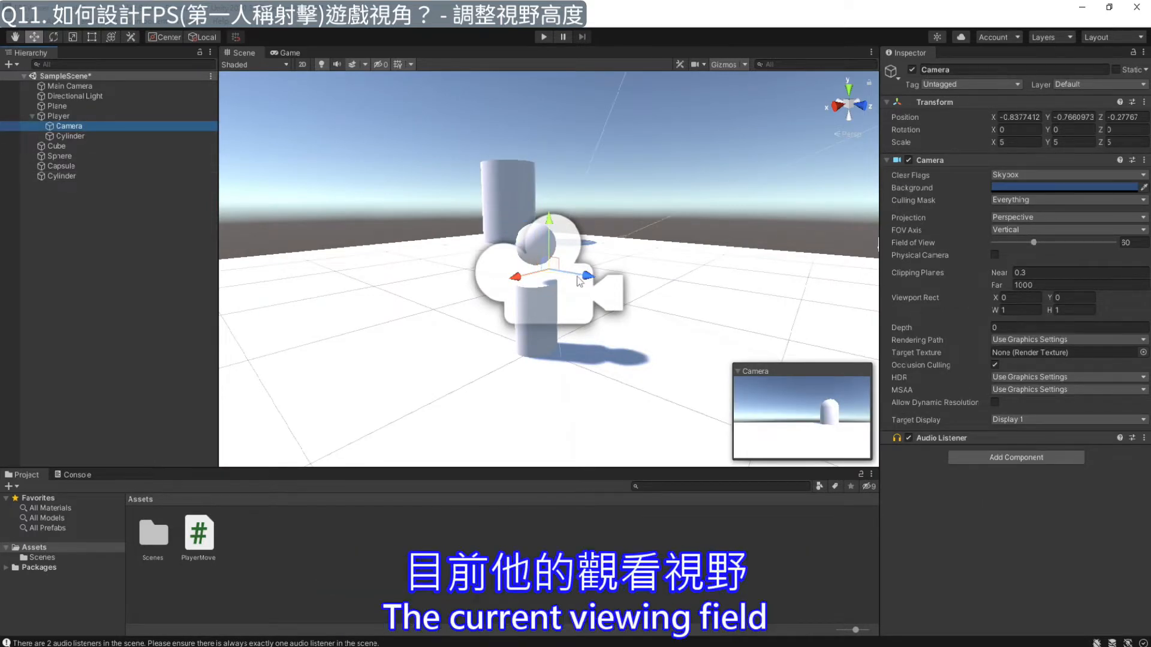
{"action": "left_click", "coordinate": [93, 116]}
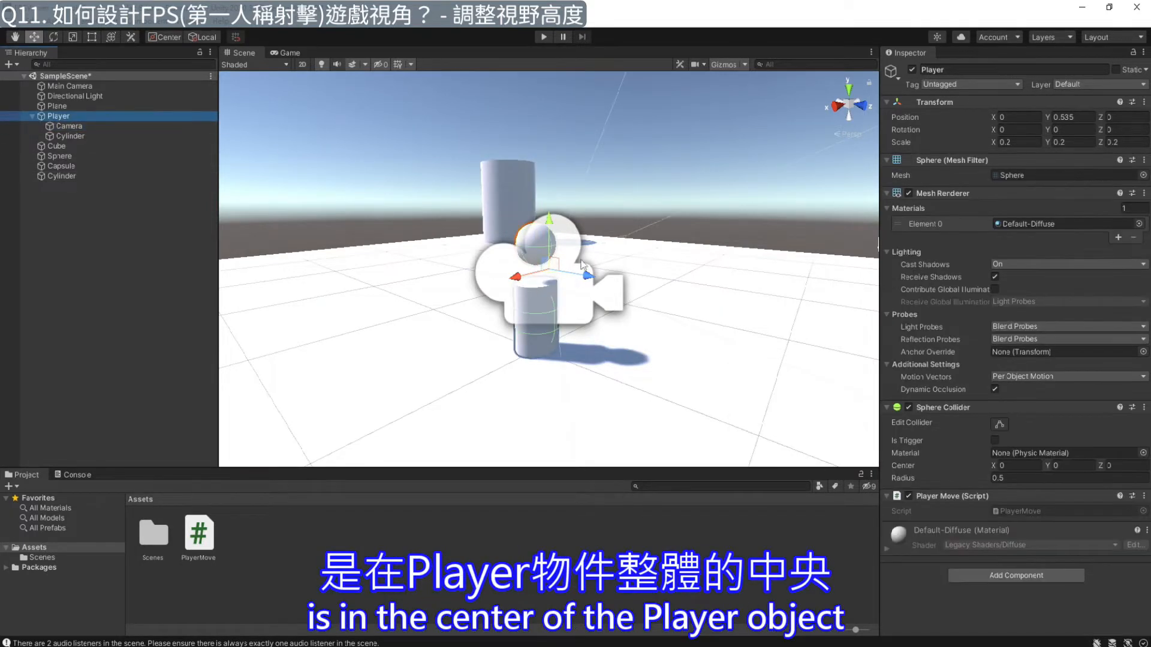
{"action": "left_click", "coordinate": [578, 288]}
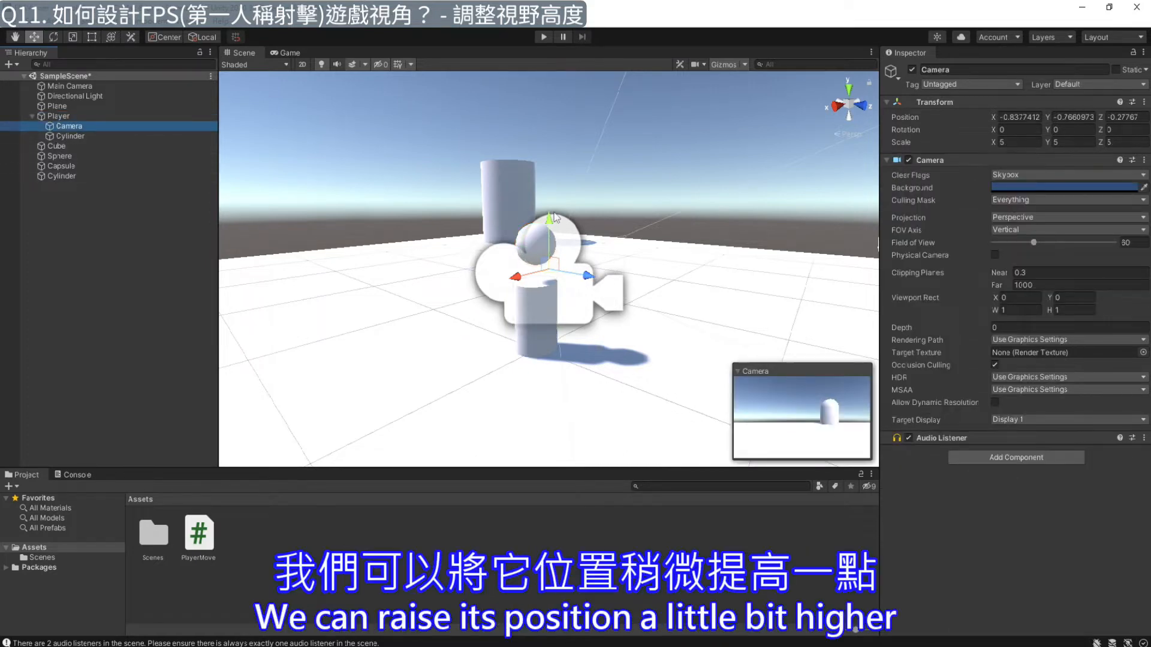
{"action": "mouse_move", "coordinate": [552, 221]}
{"action": "left_mouse_down"}
{"action": "mouse_move", "coordinate": [553, 177]}
{"action": "mouse_move", "coordinate": [555, 200]}
{"action": "left_mouse_up"}
Step: Test the raised camera view in Play mode by turning the Player toward the surrounding objects, and stop the game
{"action": "left_click", "coordinate": [544, 37]}
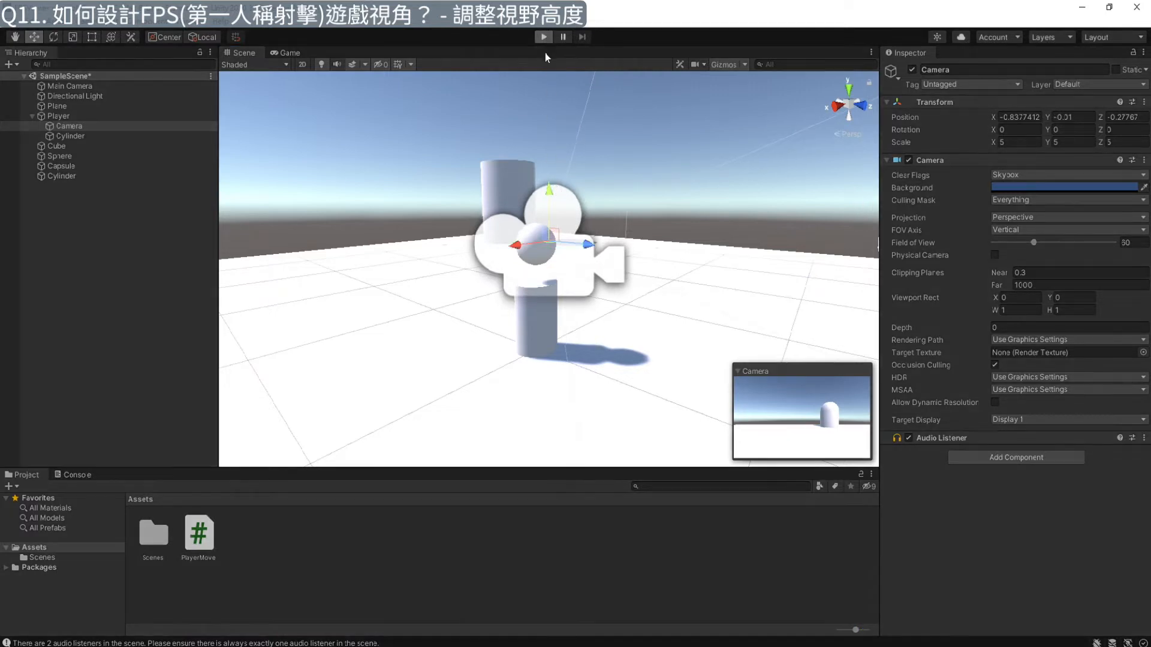
{"action": "key", "text": "d"}
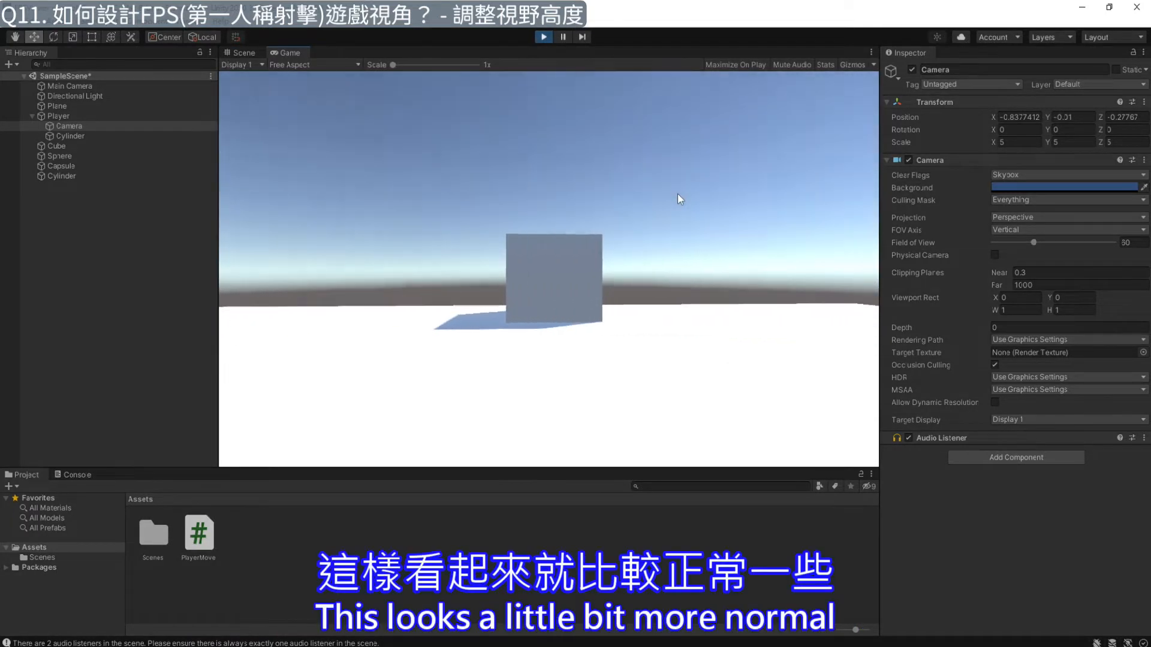
{"action": "key", "text": "d"}
{"action": "key", "text": "a"}
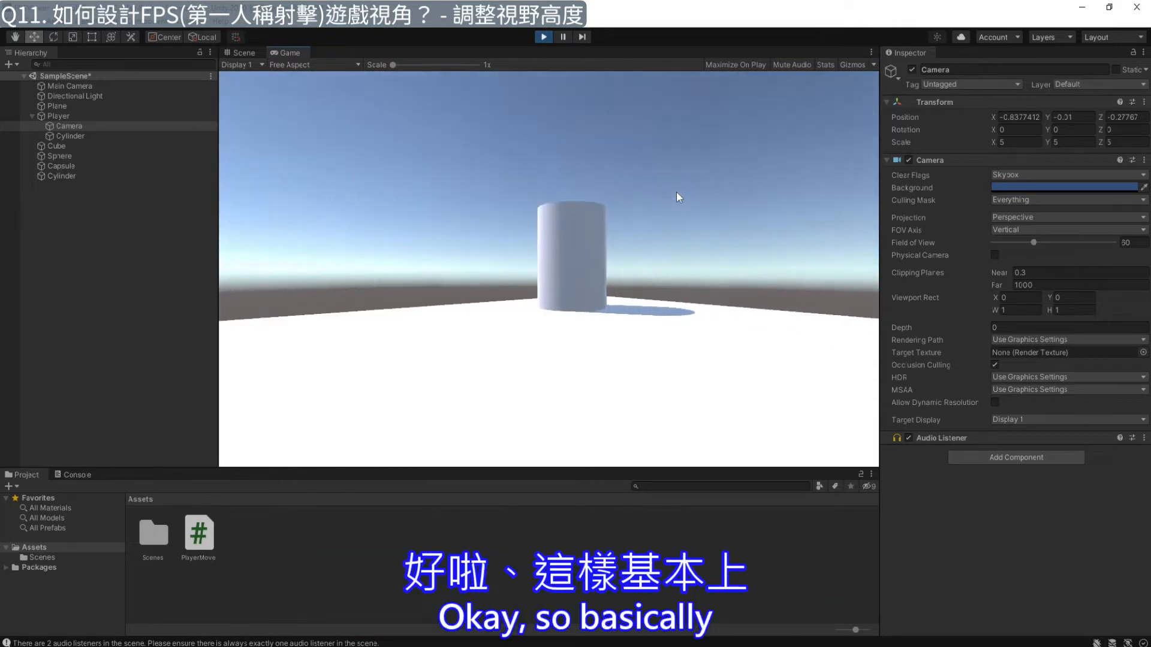
{"action": "key", "text": "d"}
{"action": "key", "text": "d"}
{"action": "key", "text": "a"}
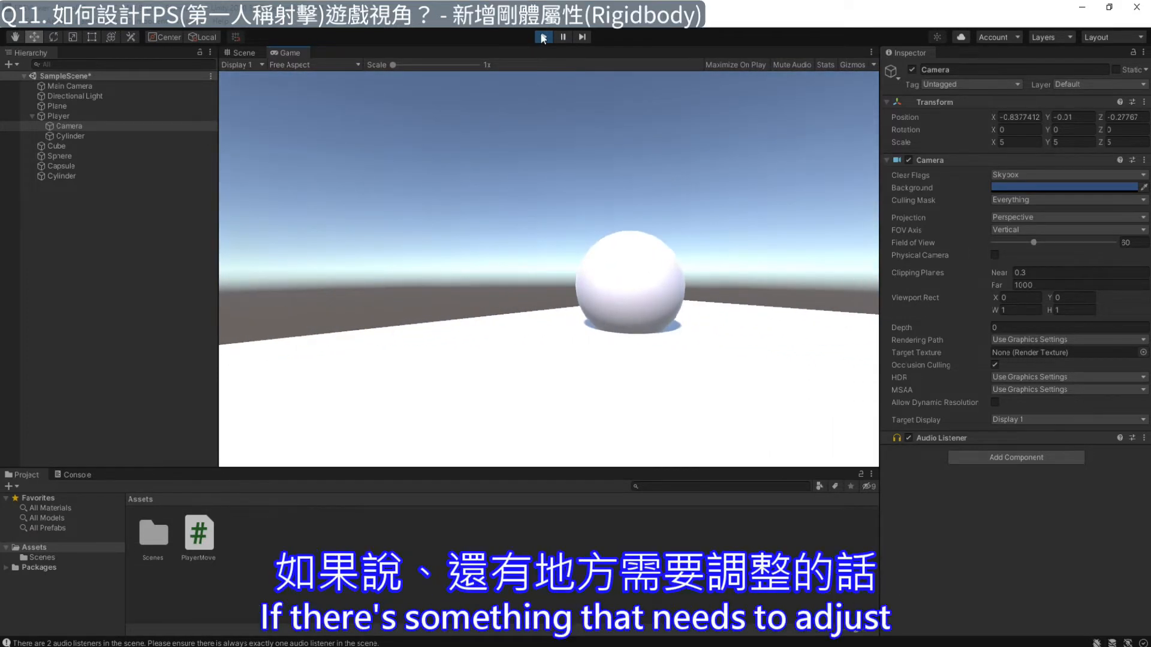
{"action": "key", "text": "a"}
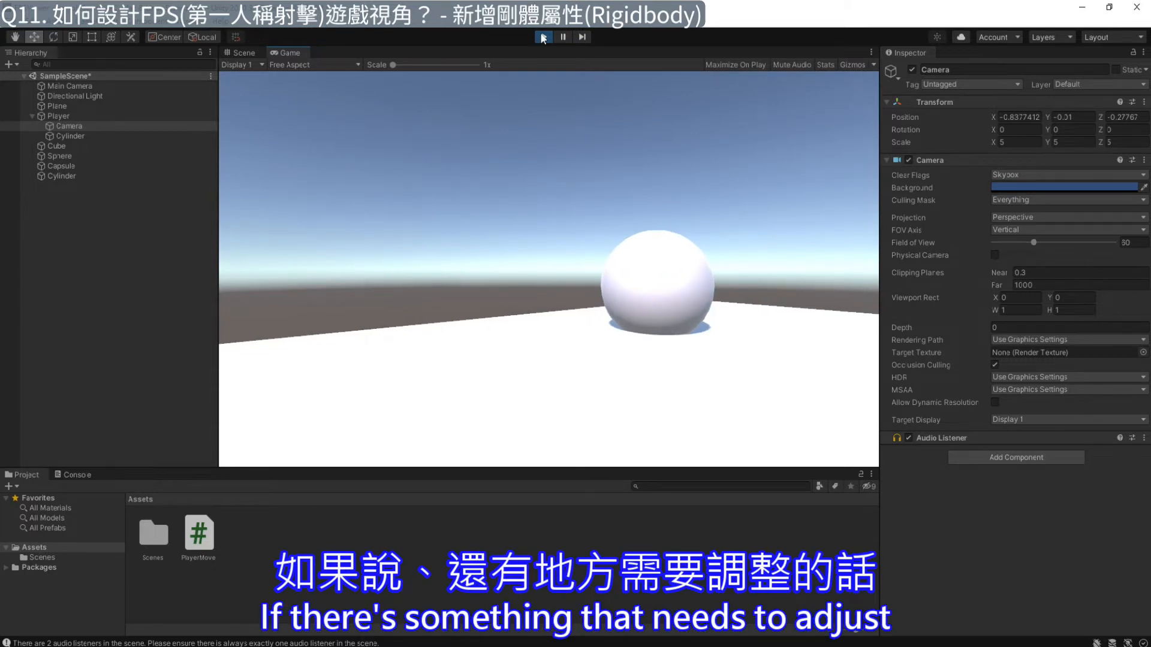
{"action": "left_click", "coordinate": [543, 37]}
Step: Add a Rigidbody physics component to the Player object
{"action": "left_click", "coordinate": [58, 116]}
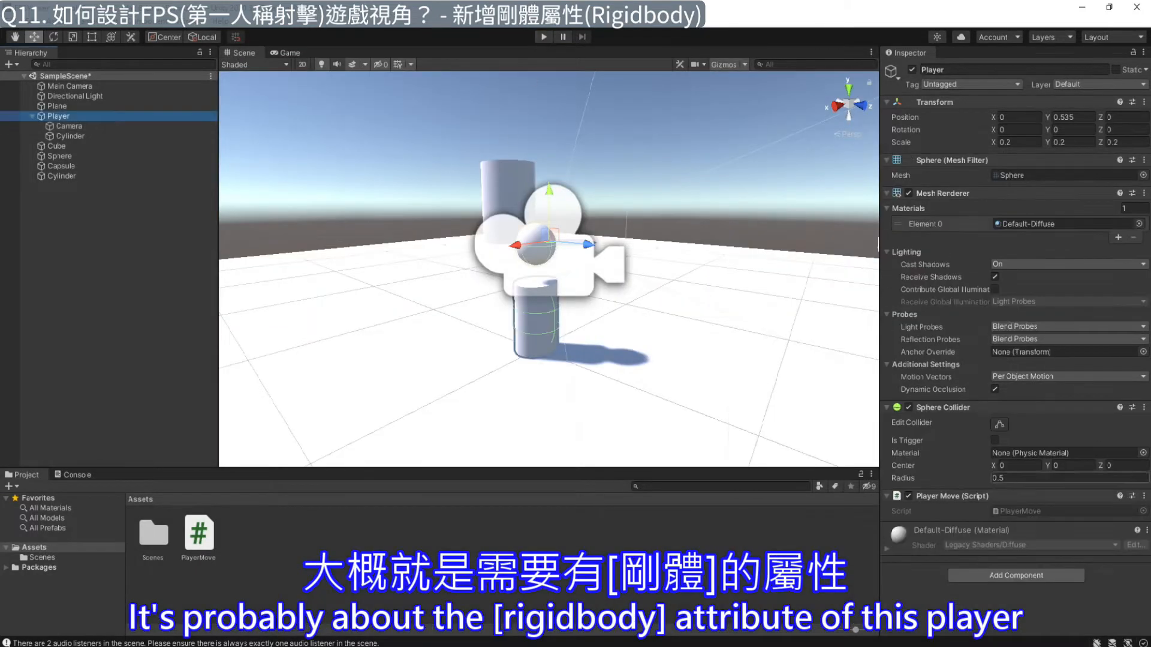
{"action": "left_click", "coordinate": [1016, 575]}
{"action": "key", "text": "BackSpace"}
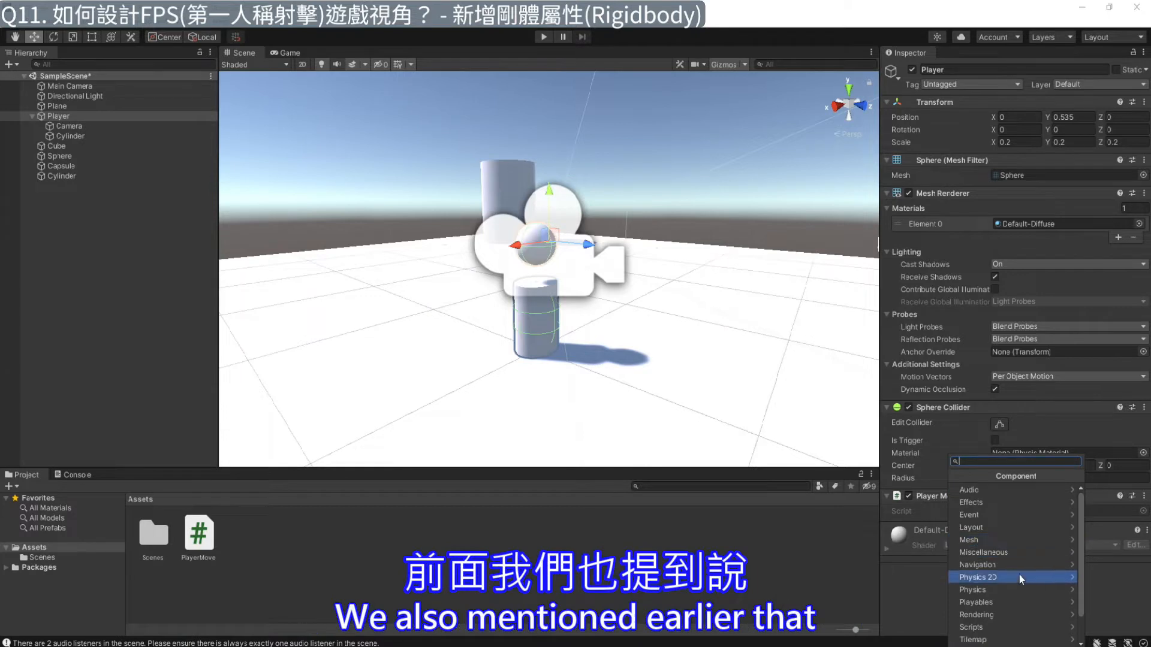
{"action": "scroll", "coordinate": [1019, 575], "scroll_direction": "down", "scroll_amount": 2}
{"action": "left_click", "coordinate": [994, 554]}
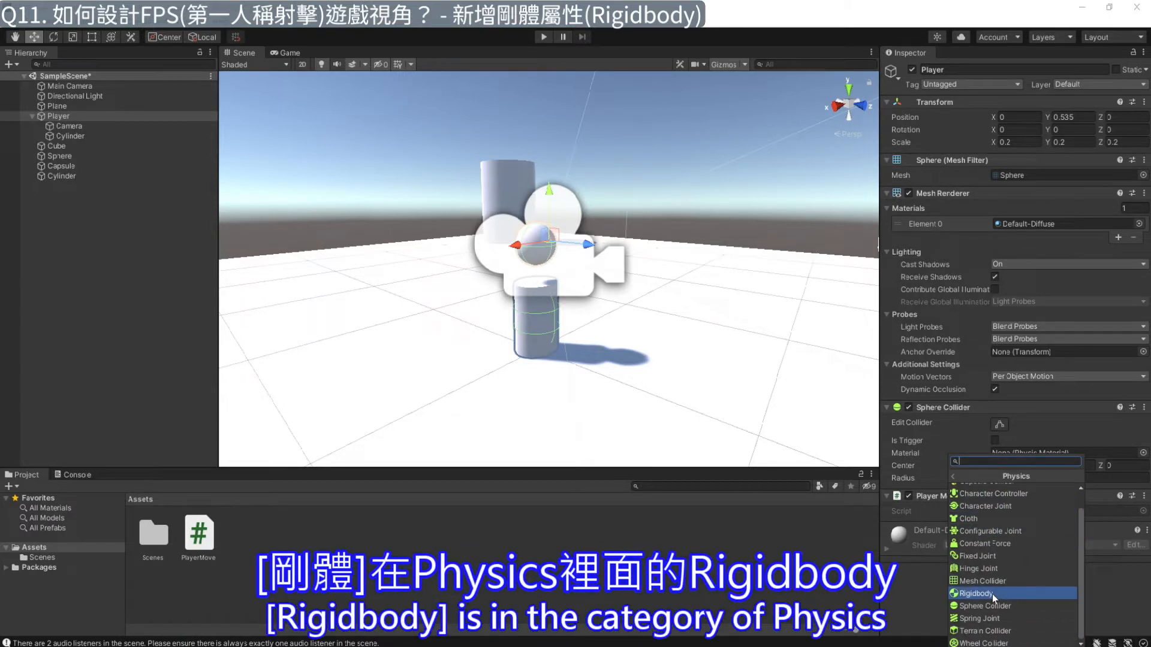
{"action": "left_click", "coordinate": [994, 594]}
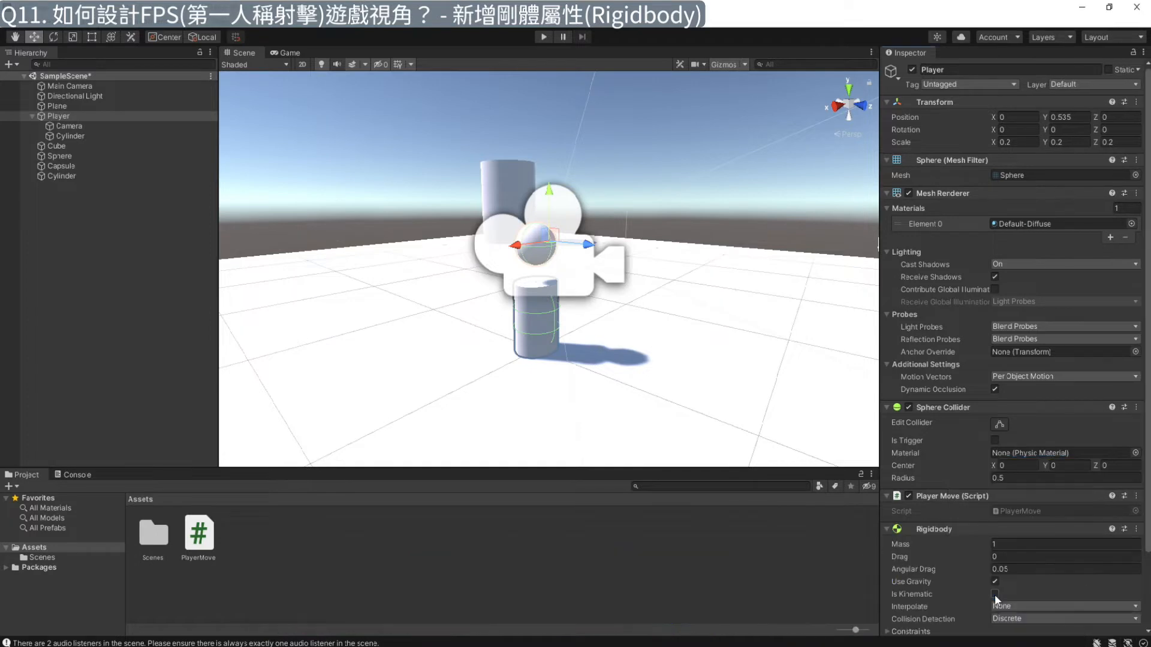
Step: Run the game to test how the Player with its Rigidbody collides with the scene objects, and stop it
{"action": "key", "text": "ctrl+p"}
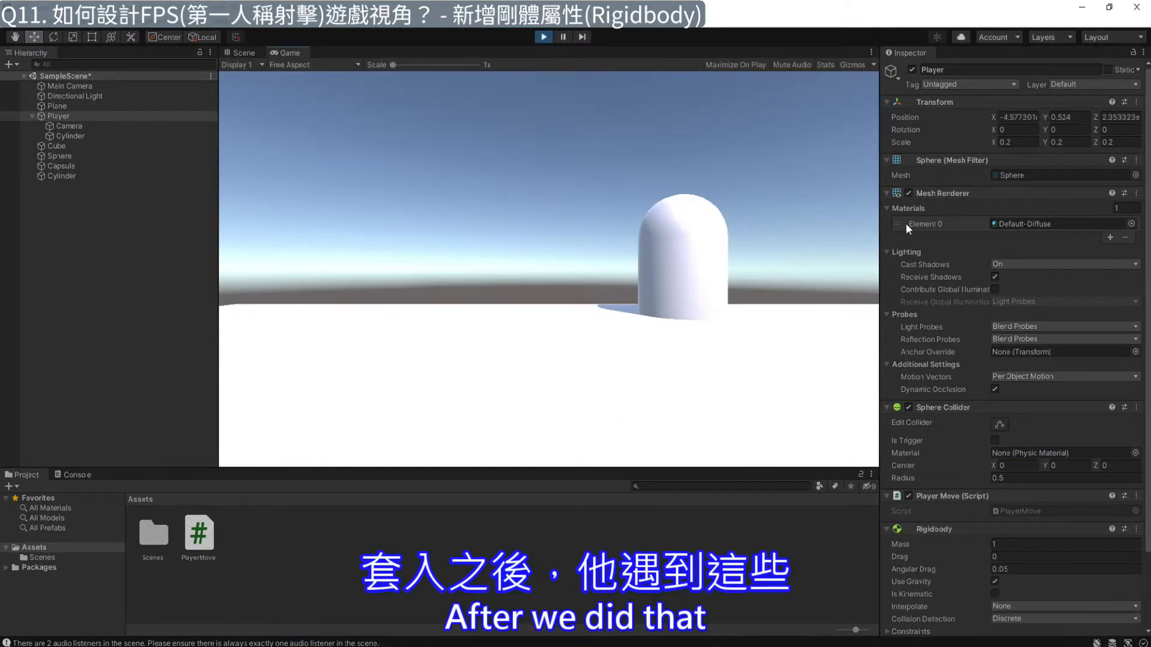
{"action": "key", "text": "w"}
{"action": "key", "text": "d"}
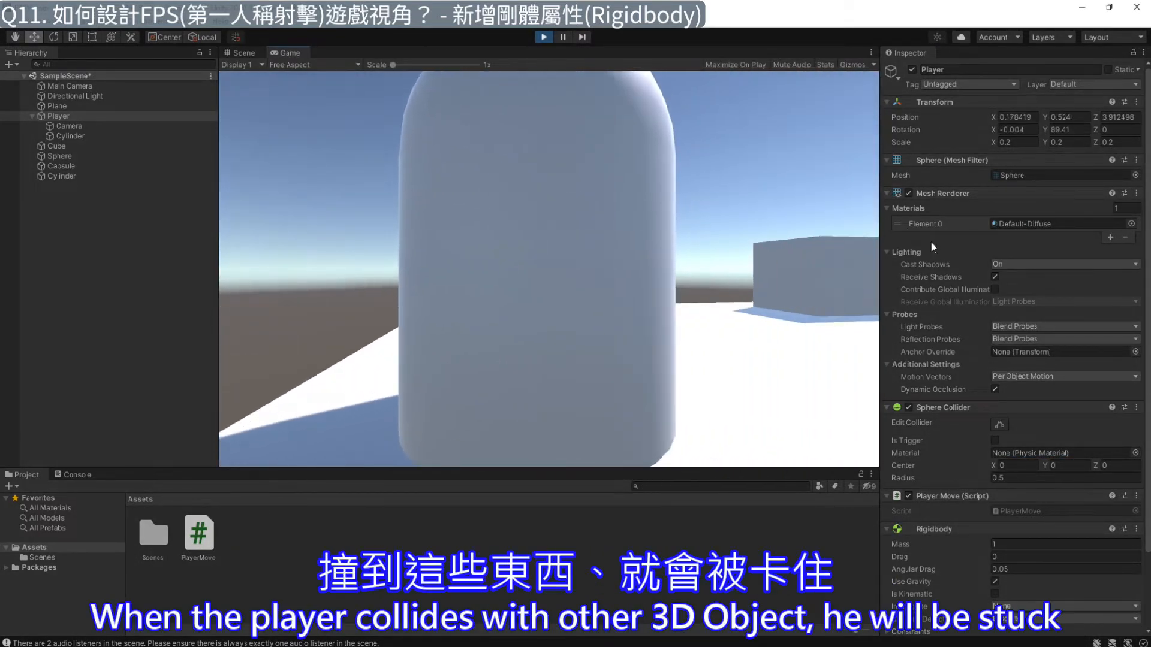
{"action": "key", "text": "w"}
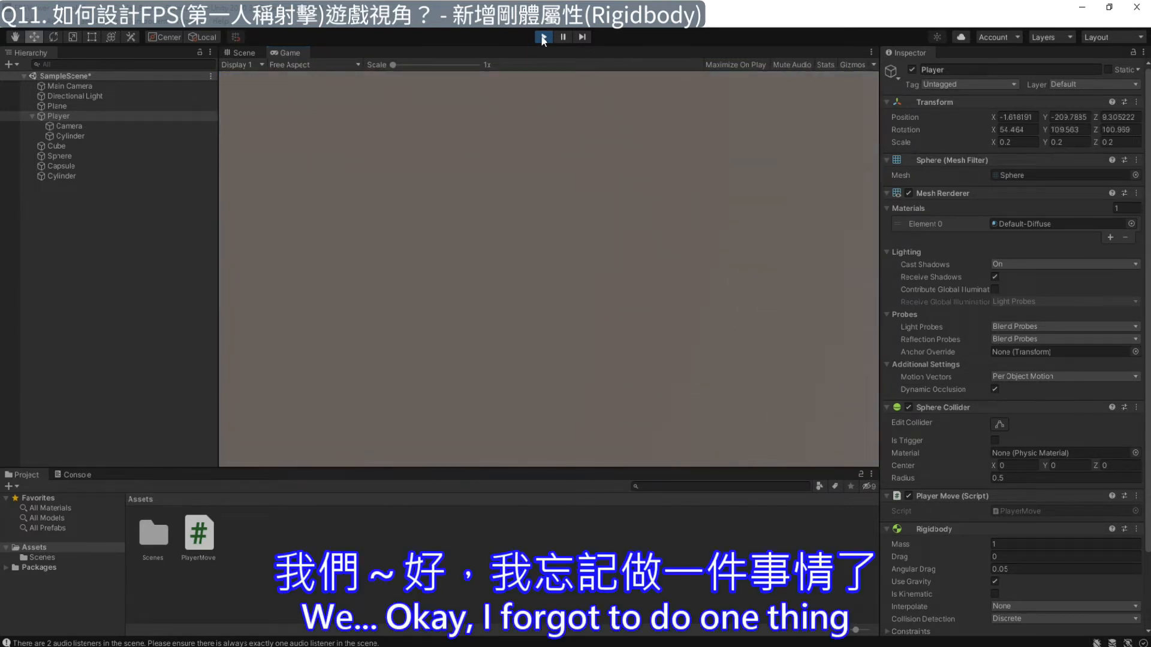
{"action": "left_click", "coordinate": [543, 38]}
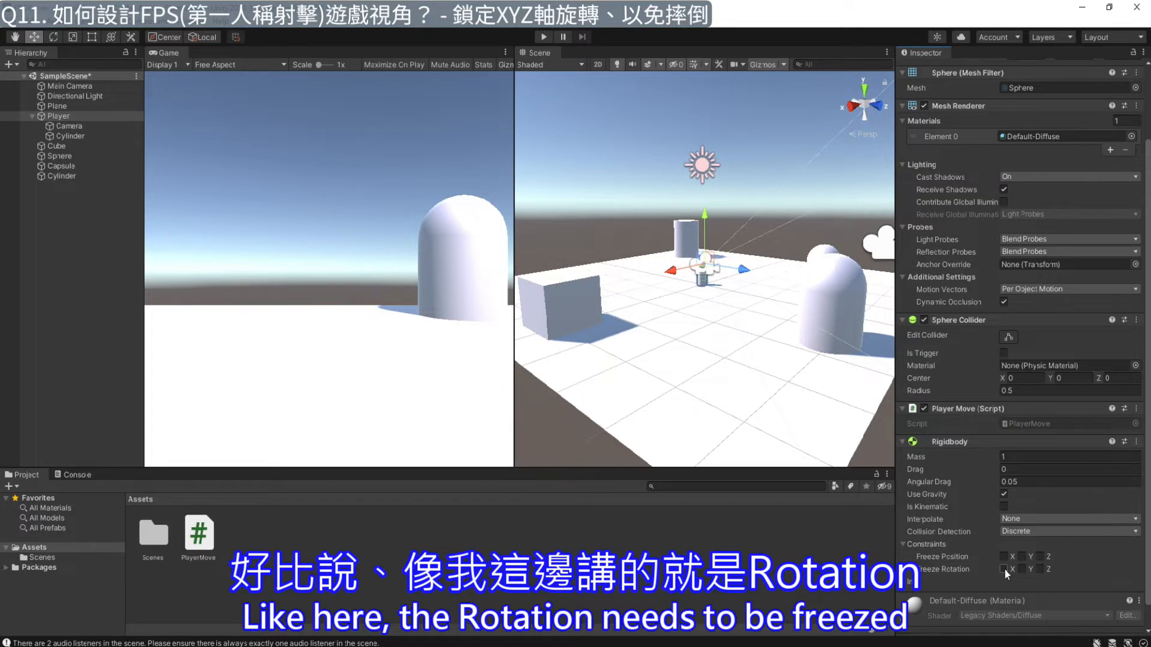
{"action": "left_click", "coordinate": [542, 37]}
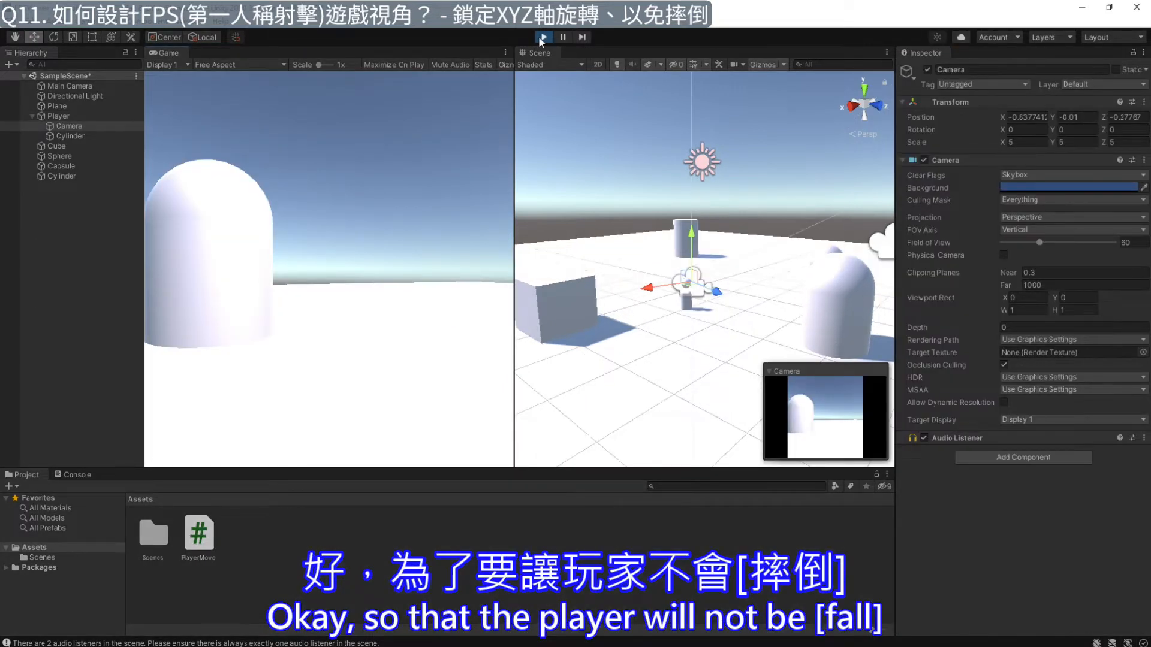
{"action": "left_click", "coordinate": [542, 36]}
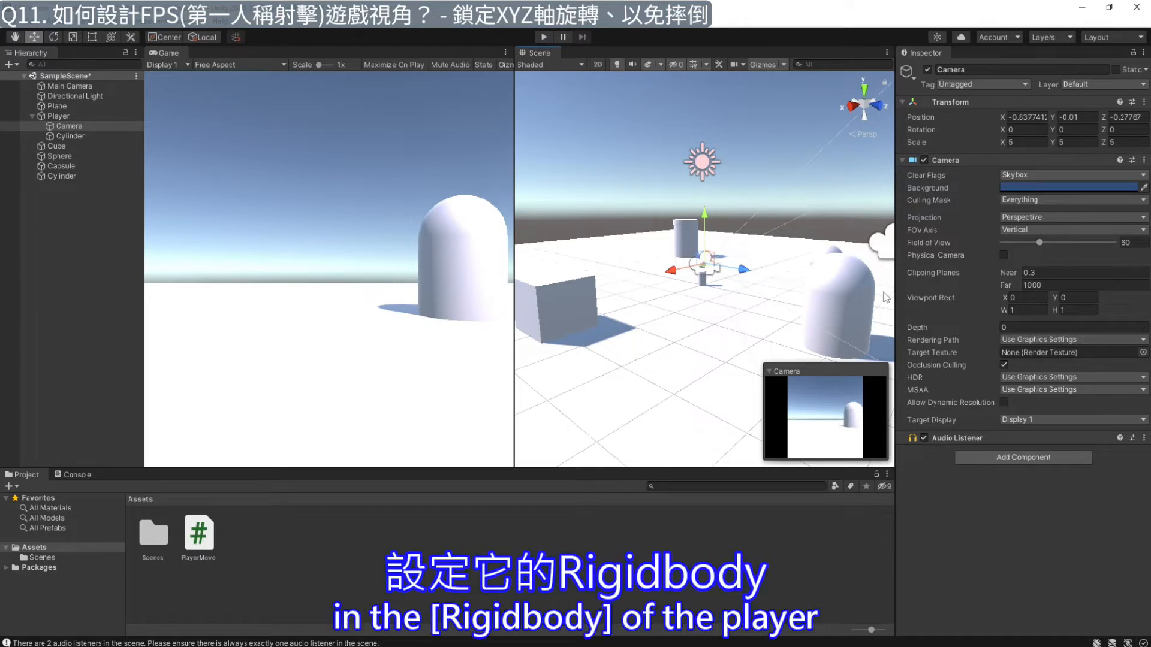
Step: Freeze the rotation of the Player's Rigidbody on the X, Y and Z axes
{"action": "left_click", "coordinate": [66, 115]}
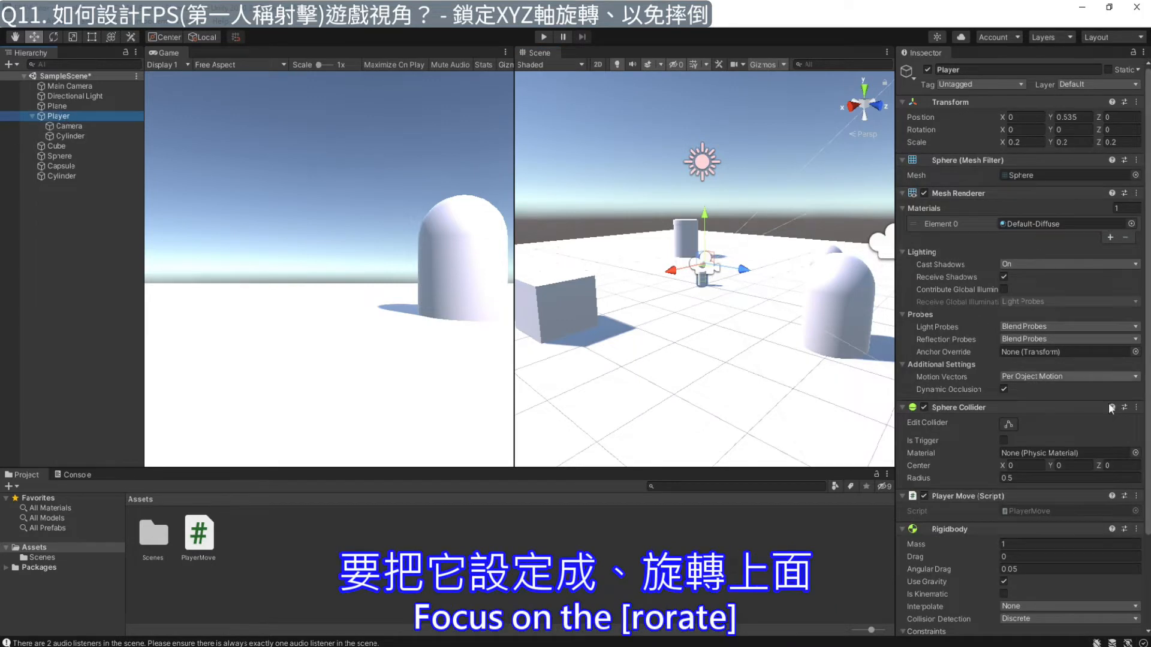
{"action": "scroll", "coordinate": [947, 489], "scroll_direction": "down", "scroll_amount": 4}
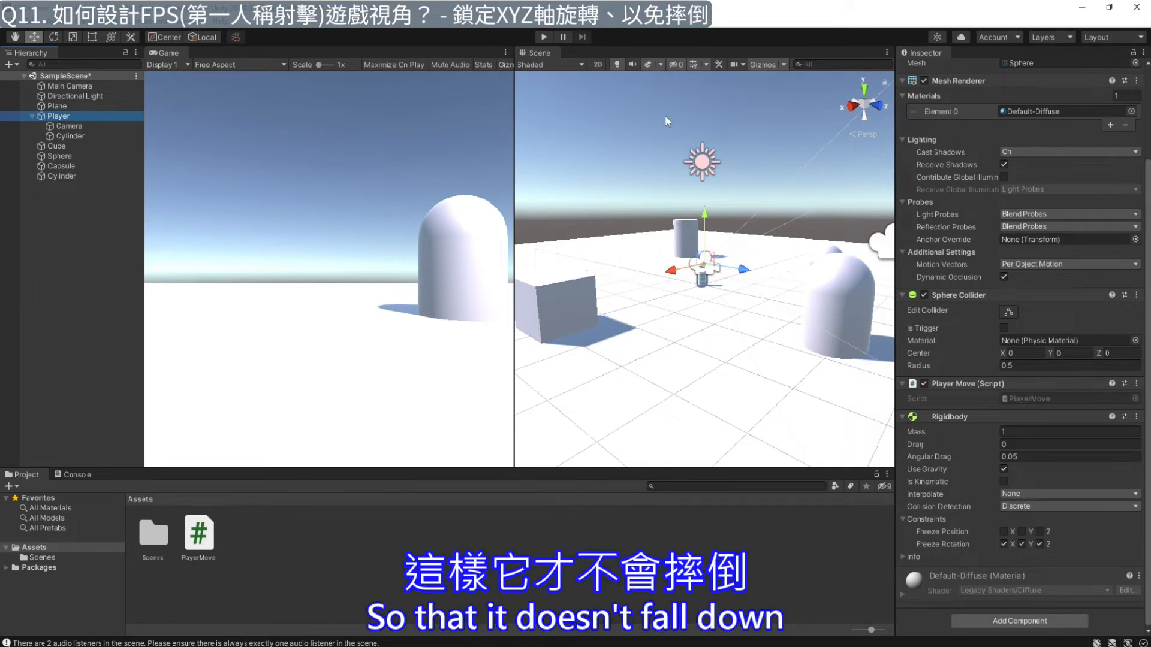
Step: Run the game and move and turn the Player among the objects to test the frozen rotation
{"action": "key", "text": "ctrl+p"}
{"action": "key", "text": "w"}
{"action": "key", "text": "a"}
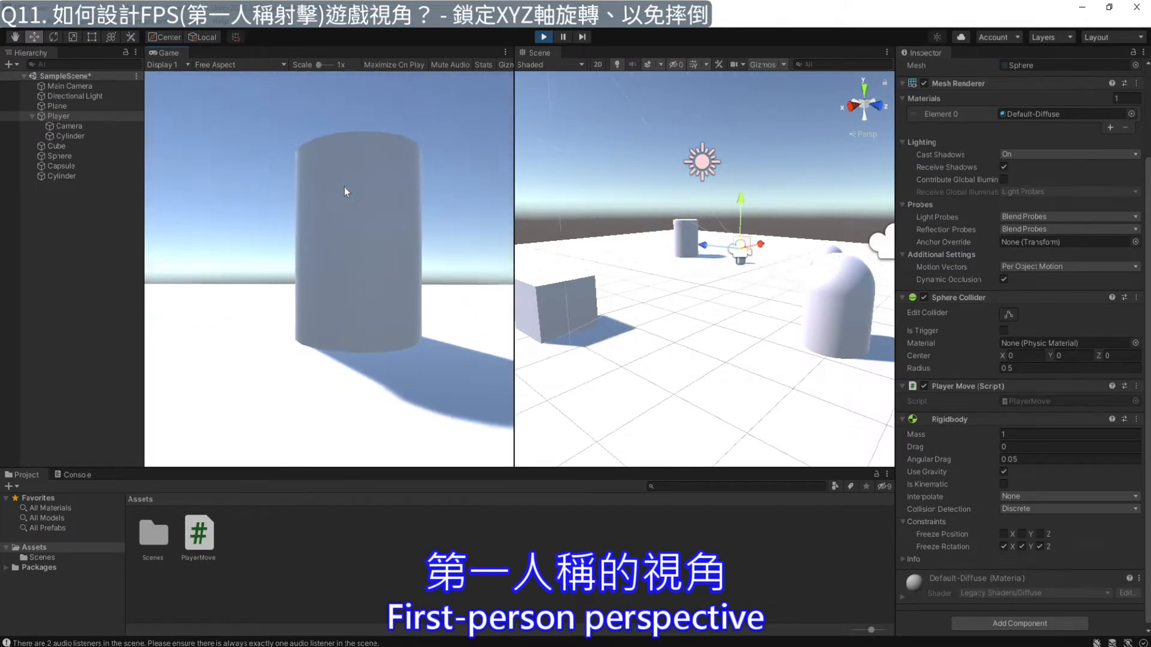
Step: Turn the Player to look around the scene in the running game, and stop the game
{"action": "key", "text": "a"}
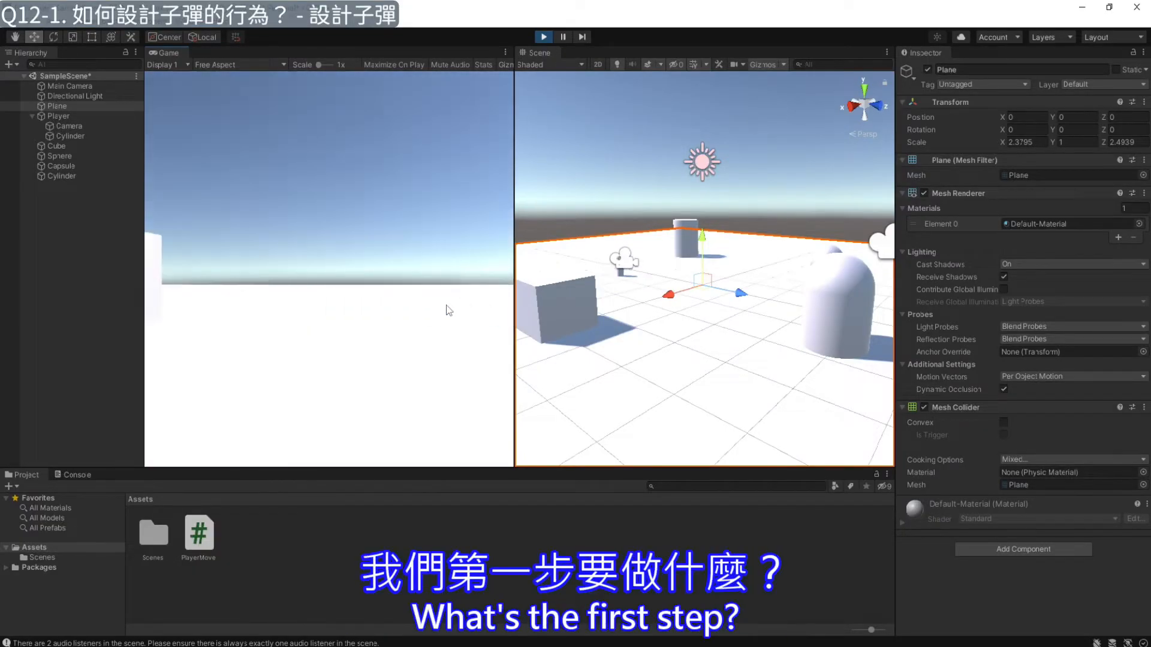
{"action": "key", "text": "a"}
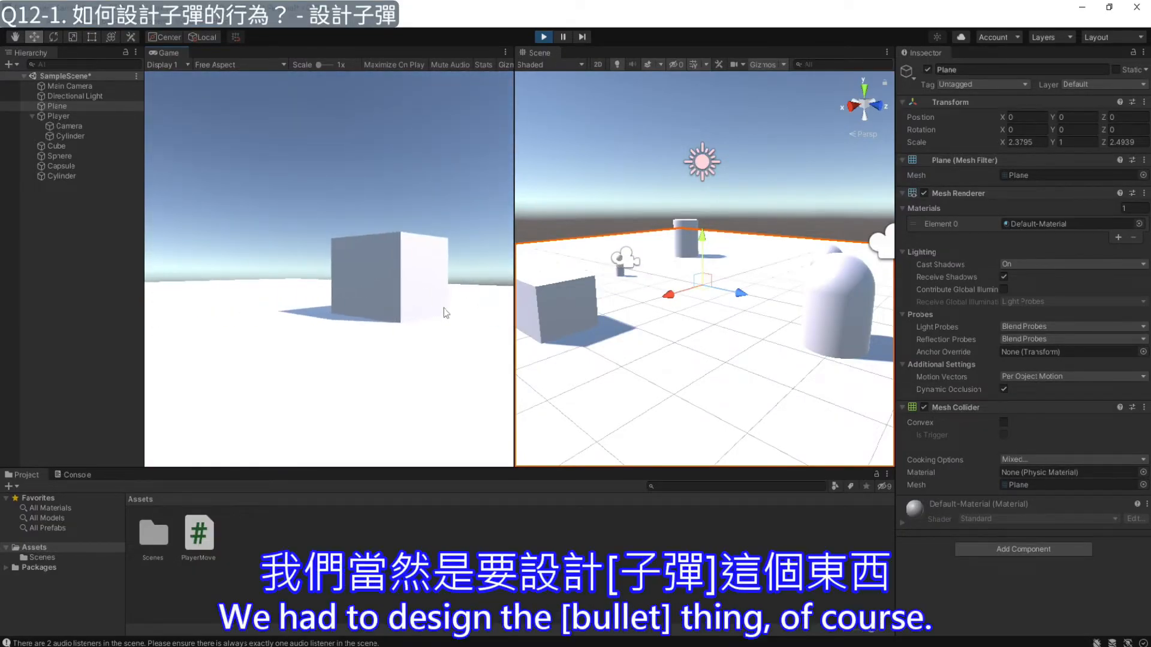
{"action": "left_click", "coordinate": [543, 37]}
Step: Add a 3D Sphere object to the scene and name it Bullet
{"action": "right_click", "coordinate": [72, 217]}
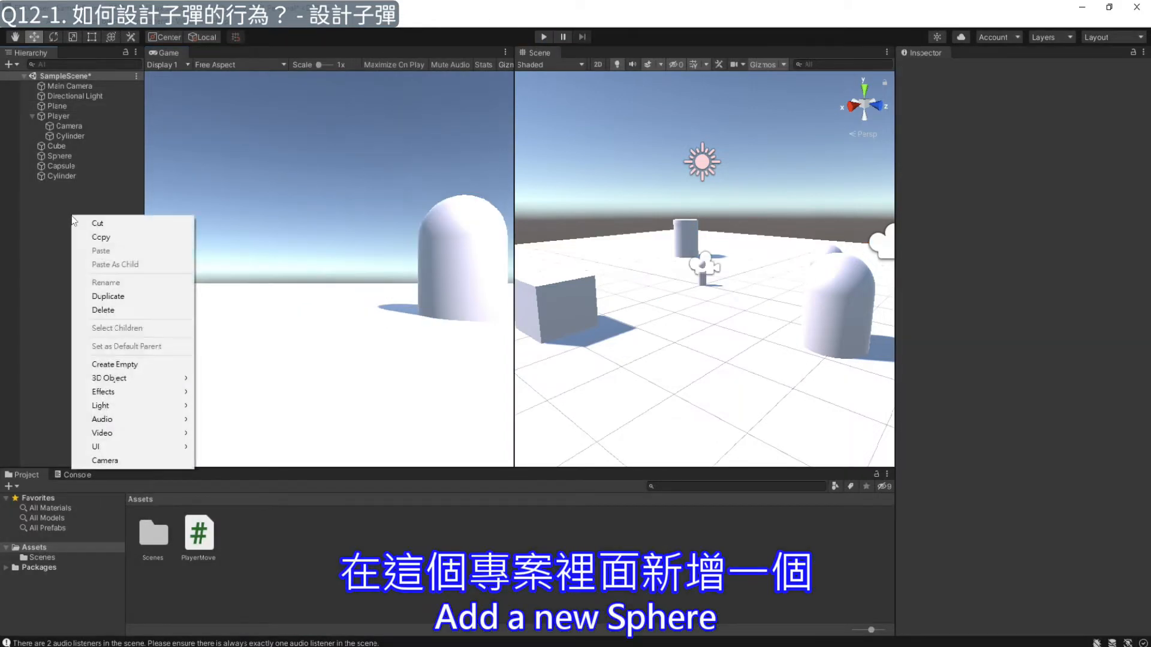
{"action": "mouse_move", "coordinate": [107, 379]}
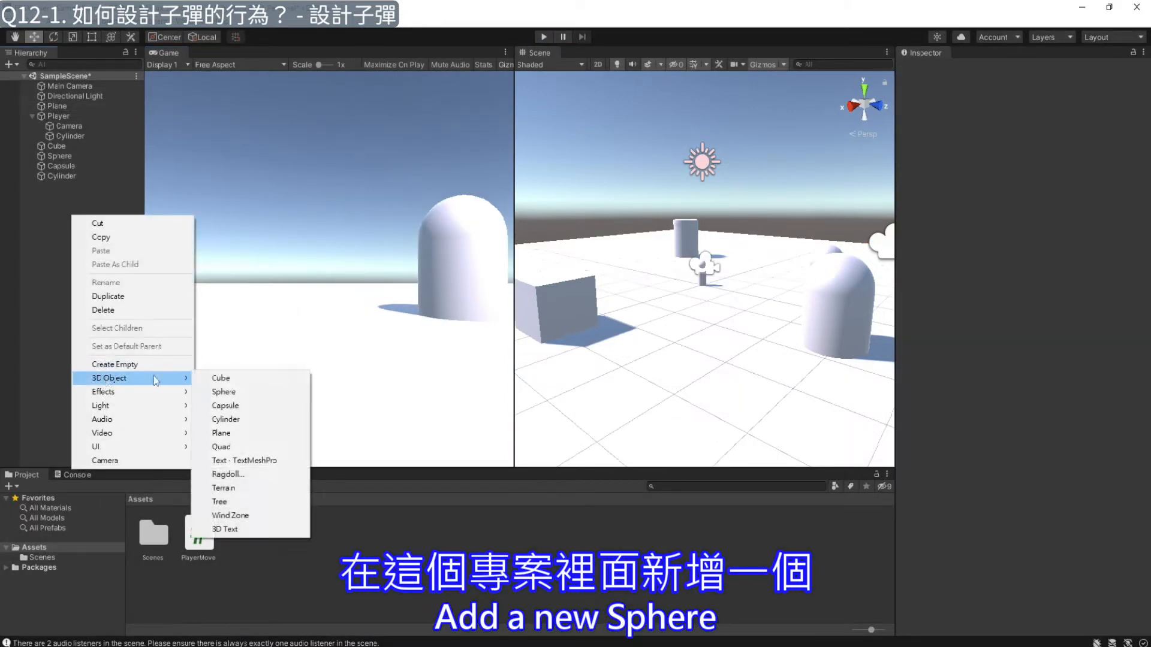
{"action": "left_click", "coordinate": [252, 393]}
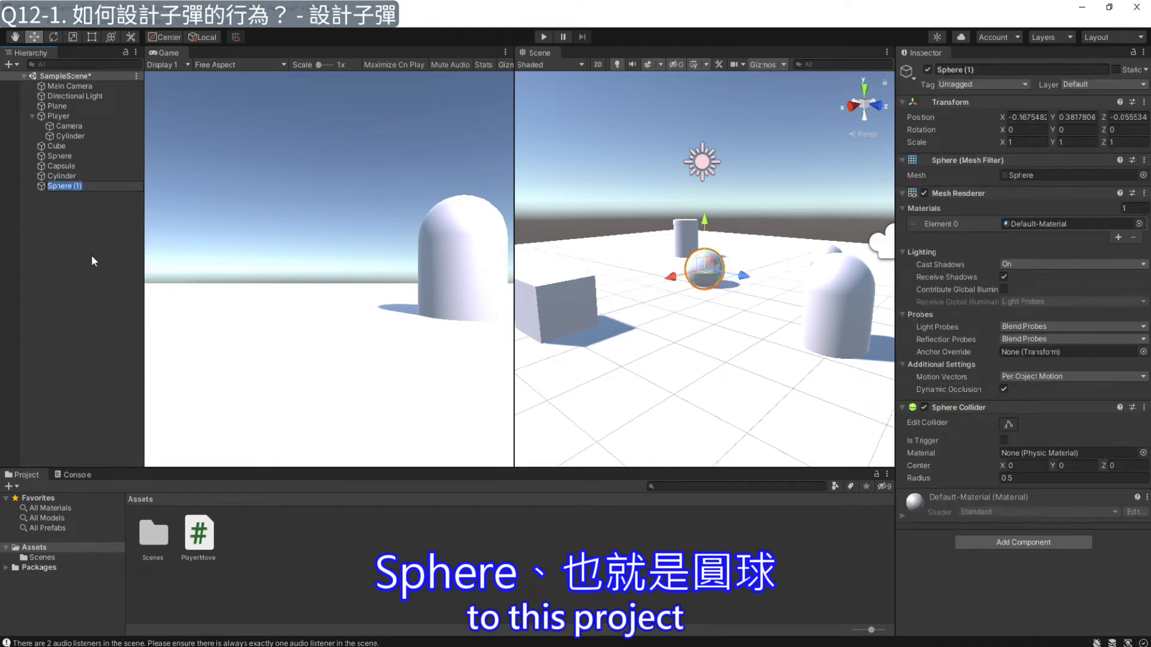
{"action": "key", "text": "Caps_Lock"}
{"action": "type", "text": "Bul"}
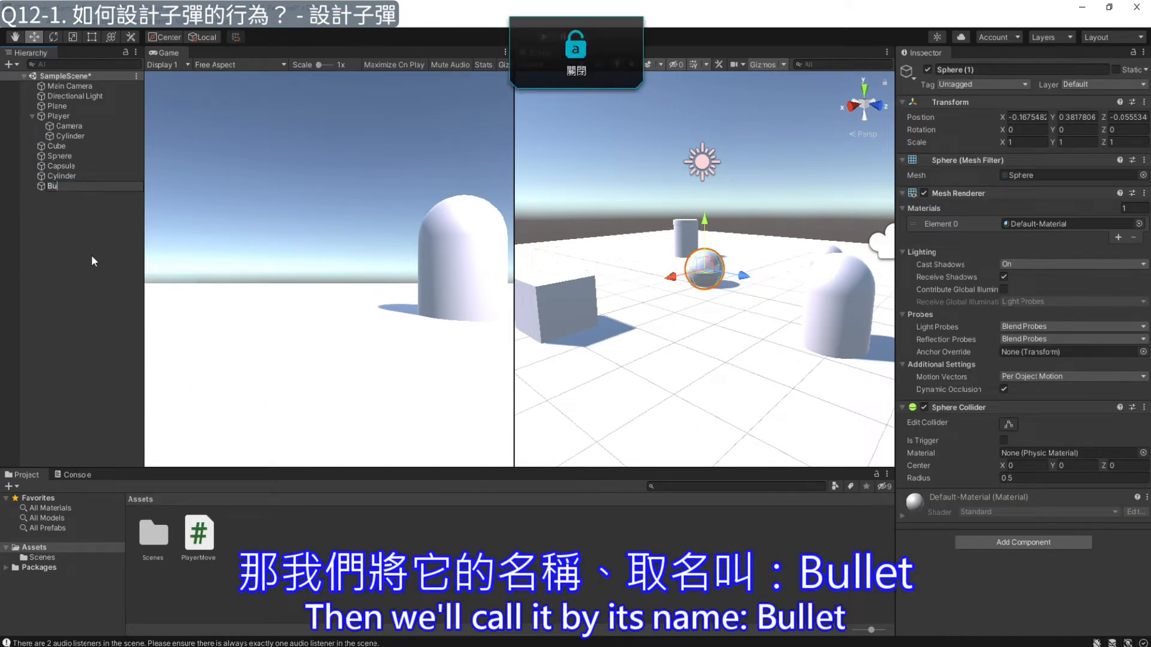
{"action": "type", "text": "let"}
{"action": "key", "text": "Return"}
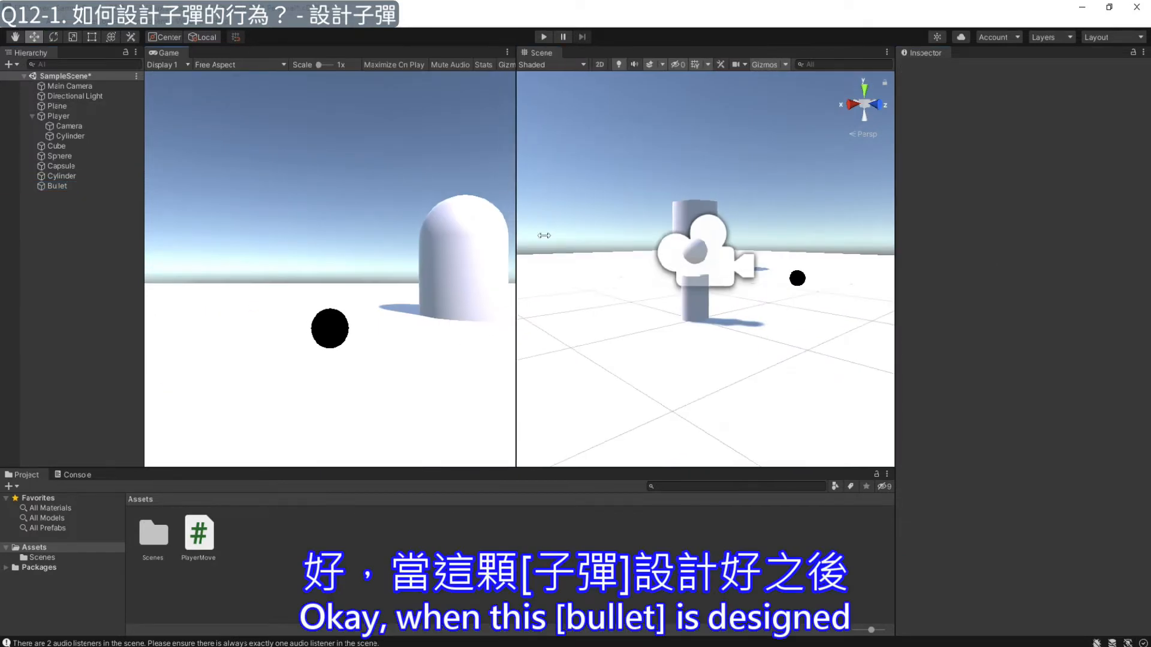
Step: Widen the Game view and run the game to check how the Bullet appears, and stop it
{"action": "left_click_drag", "start_coordinate": [543, 235], "coordinate": [642, 236]}
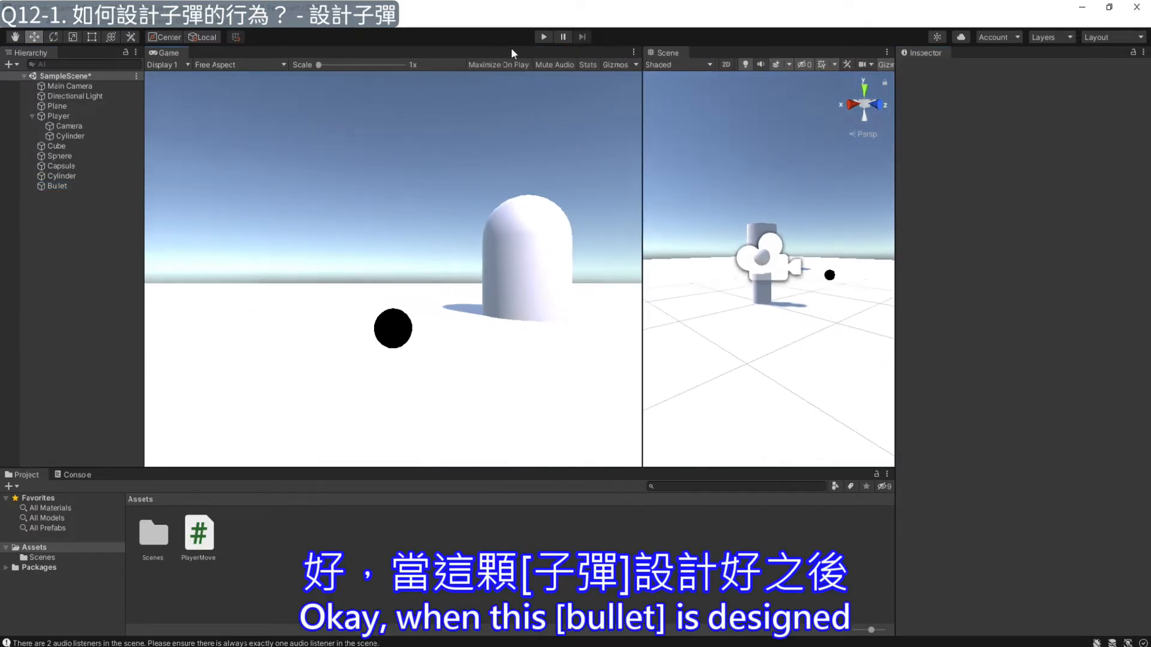
{"action": "left_click", "coordinate": [544, 36]}
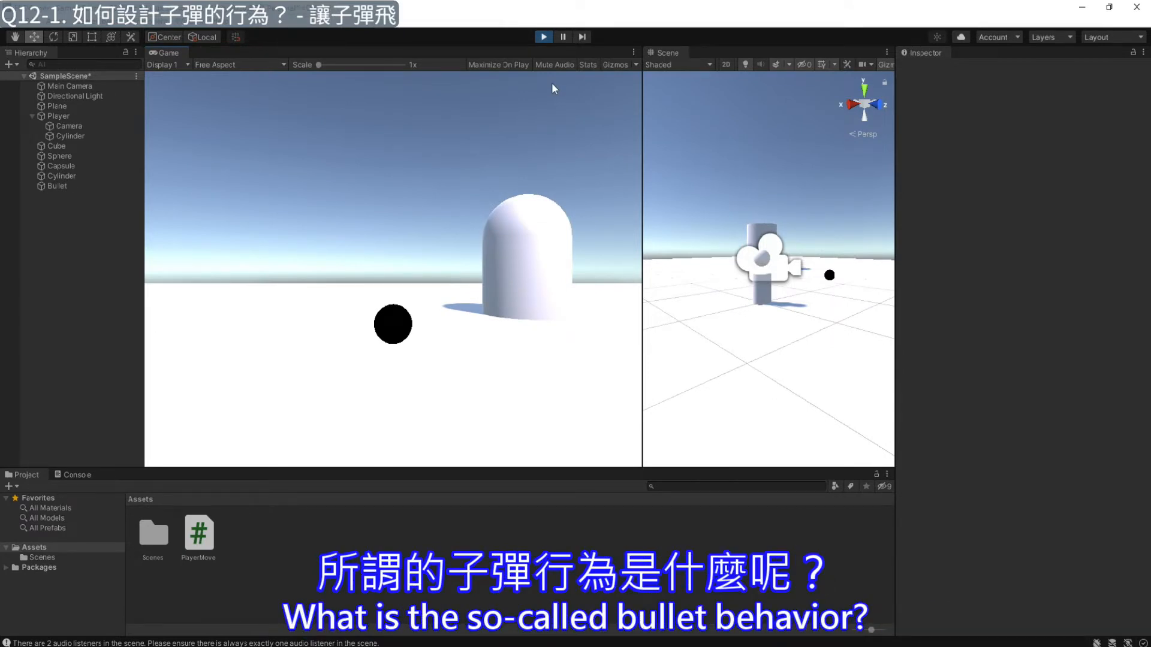
{"action": "left_click", "coordinate": [544, 37]}
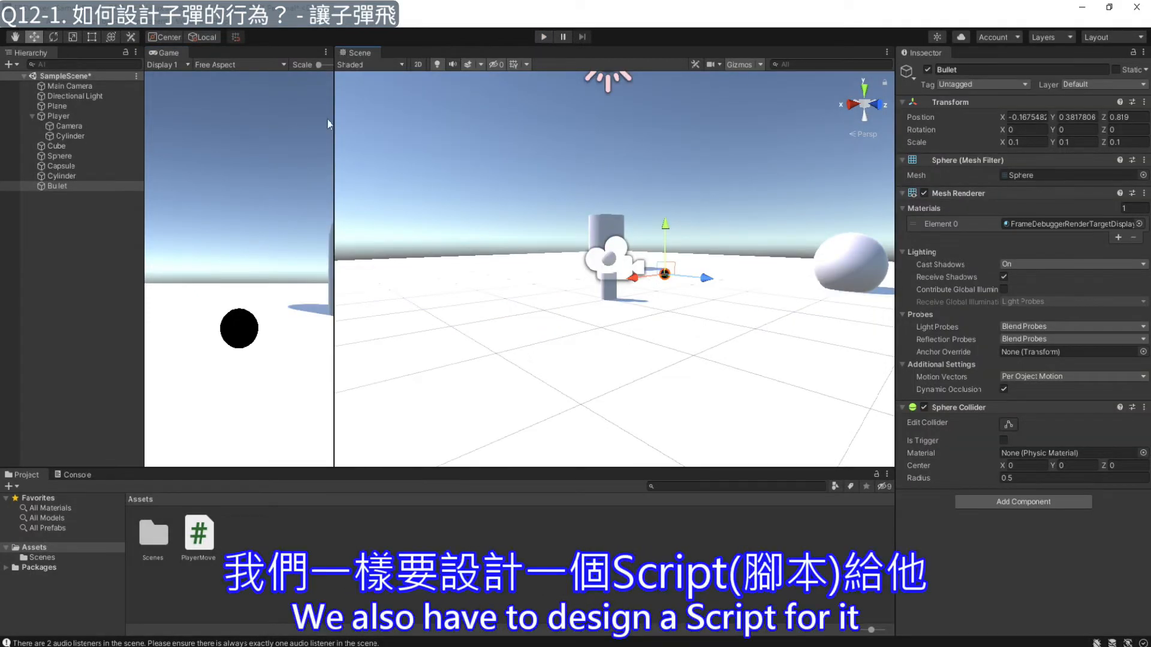
Step: Create a new script named BulletFly and attach it to the Bullet object
{"action": "left_click", "coordinate": [979, 504]}
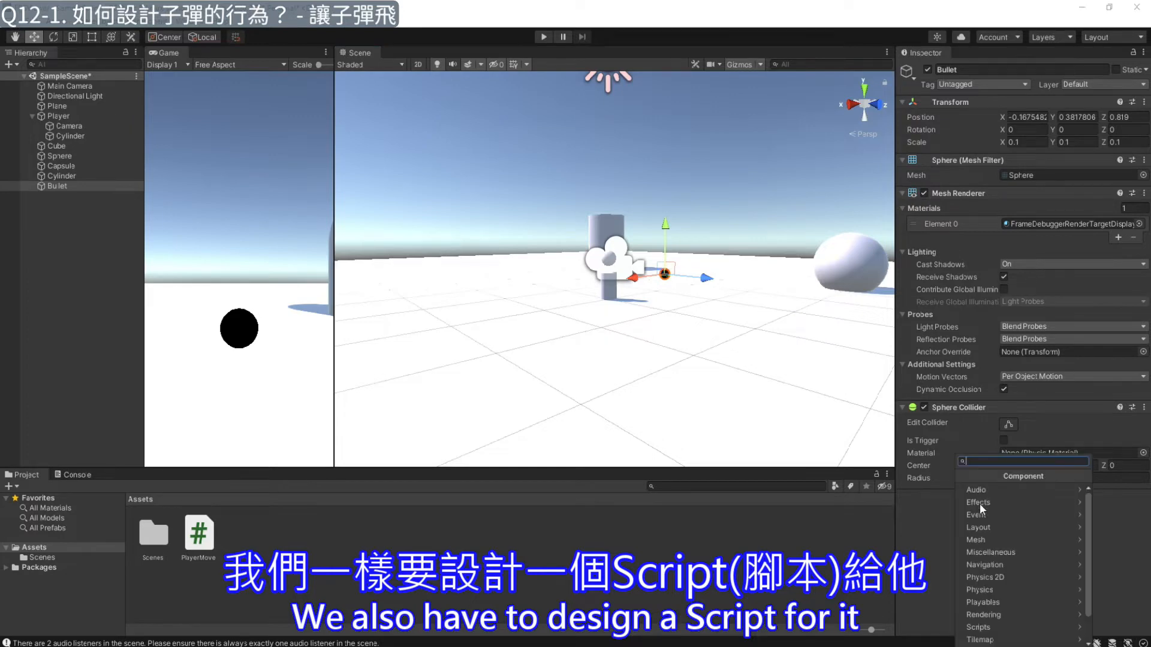
{"action": "type", "text": "script"}
{"action": "left_click", "coordinate": [1005, 492]}
{"action": "key", "text": "Caps_Lock"}
{"action": "type", "text": "BulletFly"}
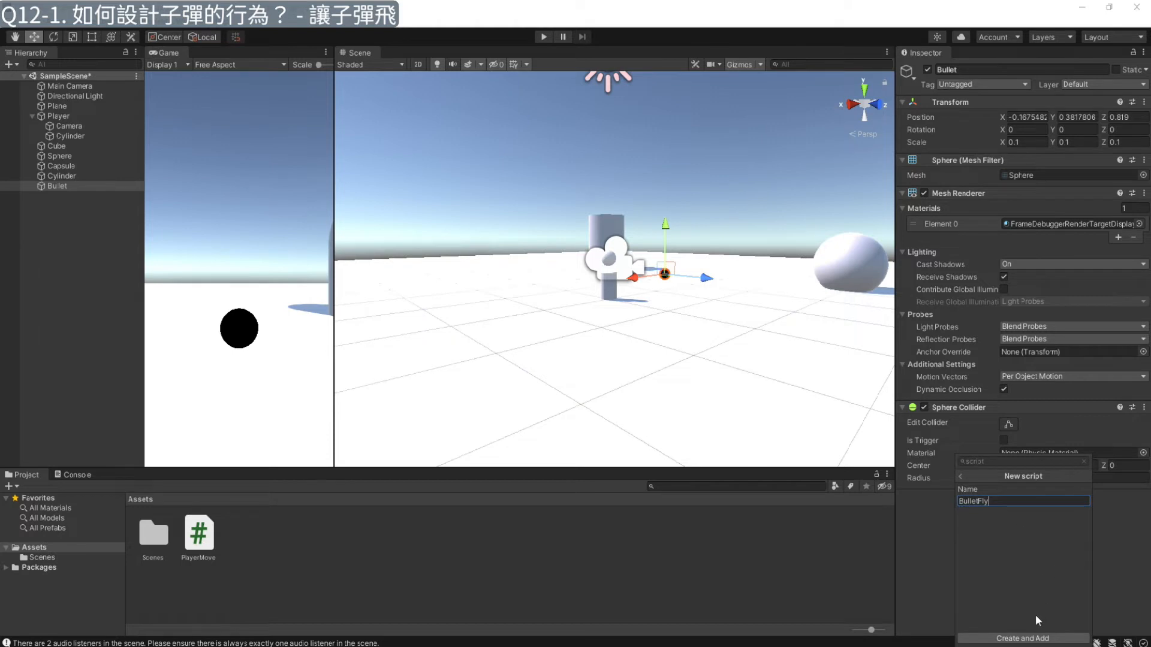
{"action": "left_click", "coordinate": [1023, 638]}
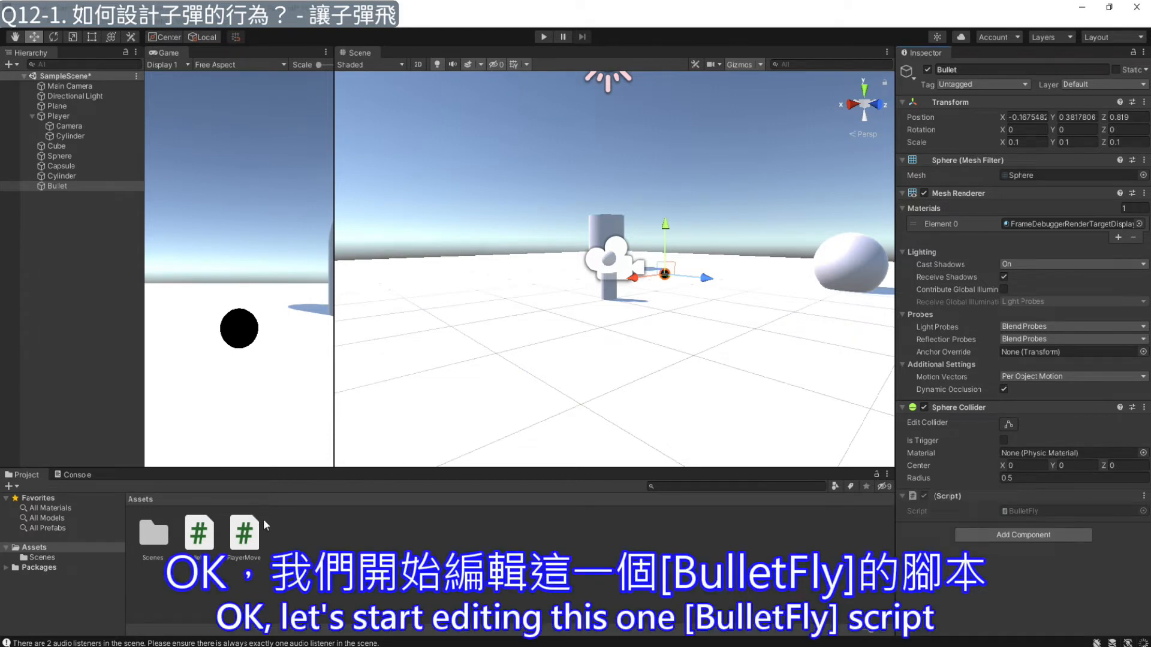
Step: Open the BulletFly script in Visual Studio for editing
{"action": "double_click", "coordinate": [200, 535]}
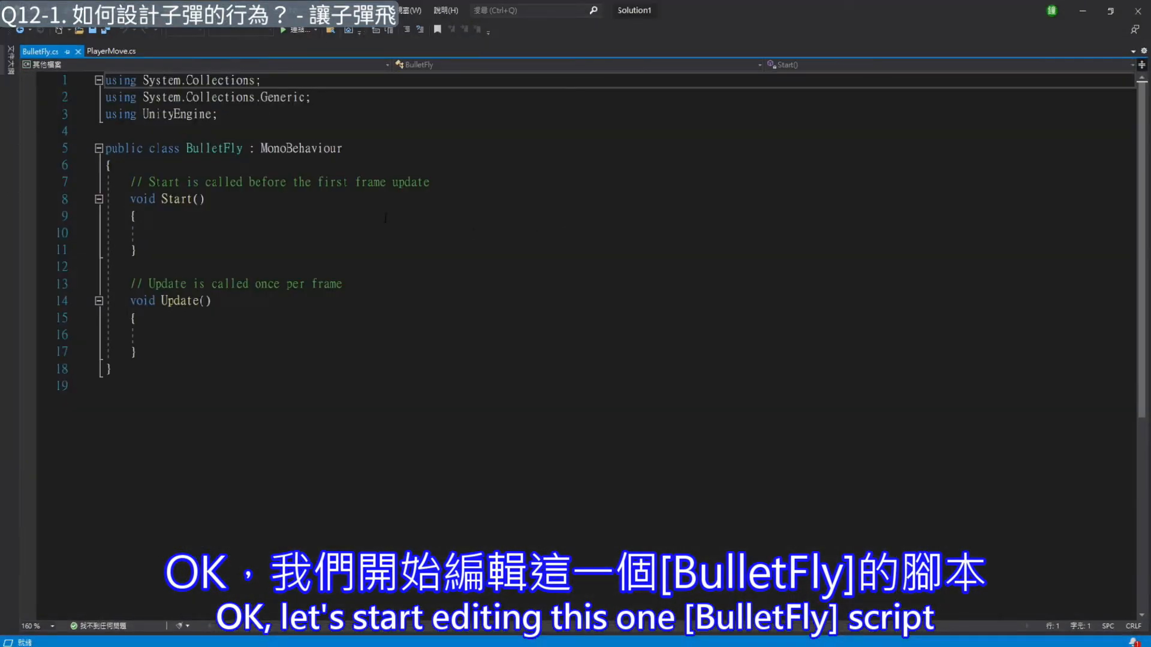
{"action": "left_click", "coordinate": [373, 245]}
{"action": "left_click", "coordinate": [371, 235]}
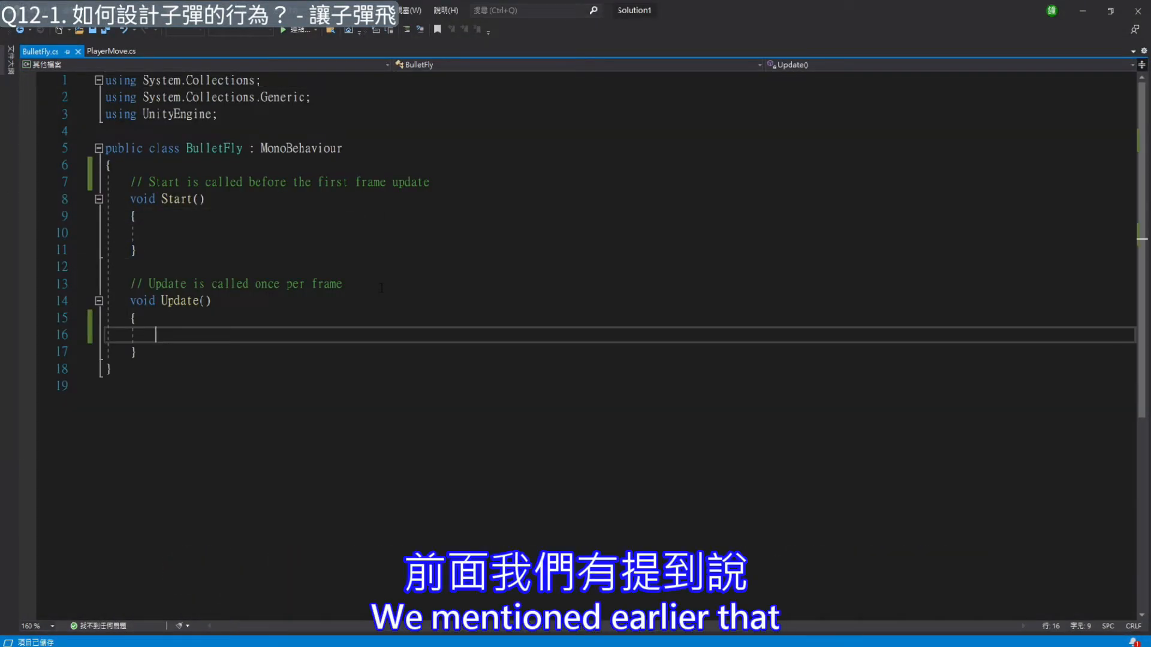
{"action": "left_click", "coordinate": [264, 302]}
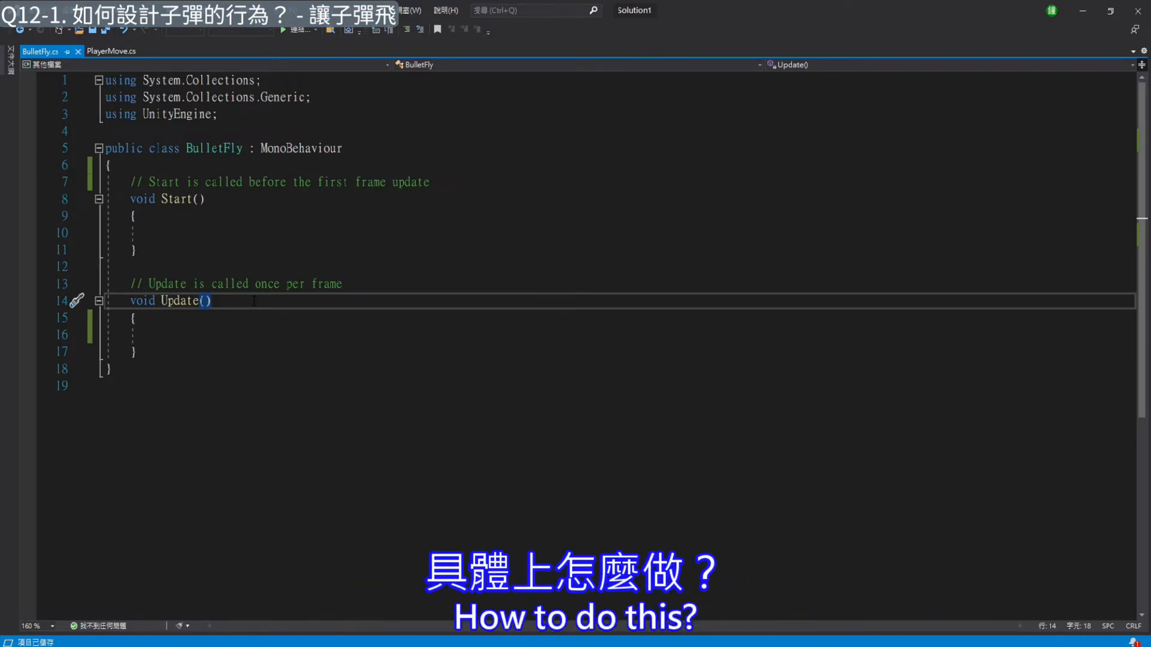
Step: Add the line transform.position += transform.forward * Time.deltaTime; inside Update() and save the script
{"action": "key", "text": "Down"}
{"action": "key", "text": "Down"}
{"action": "type", "text": "tra"}
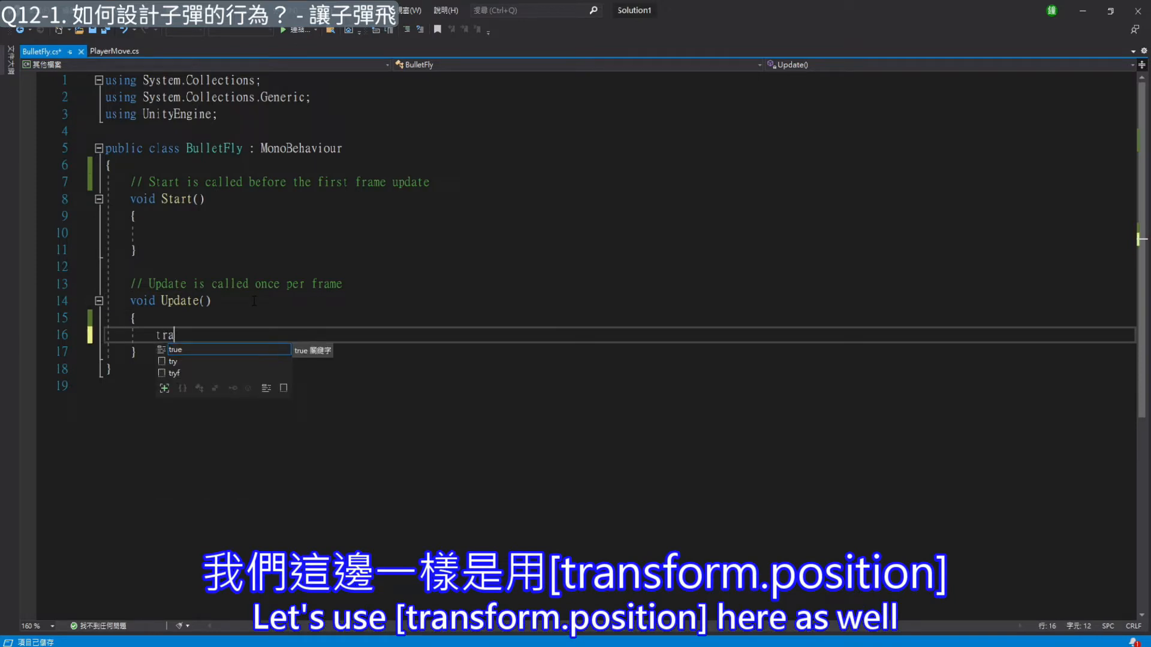
{"action": "type", "text": "nsform.position += trans"}
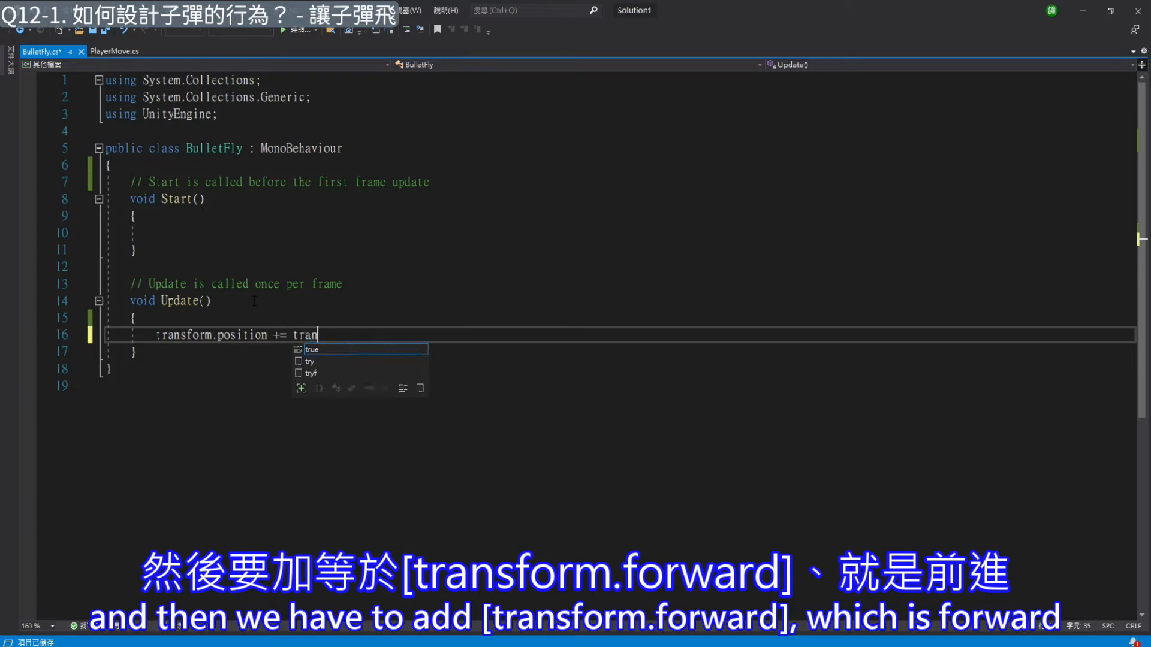
{"action": "type", "text": "form."}
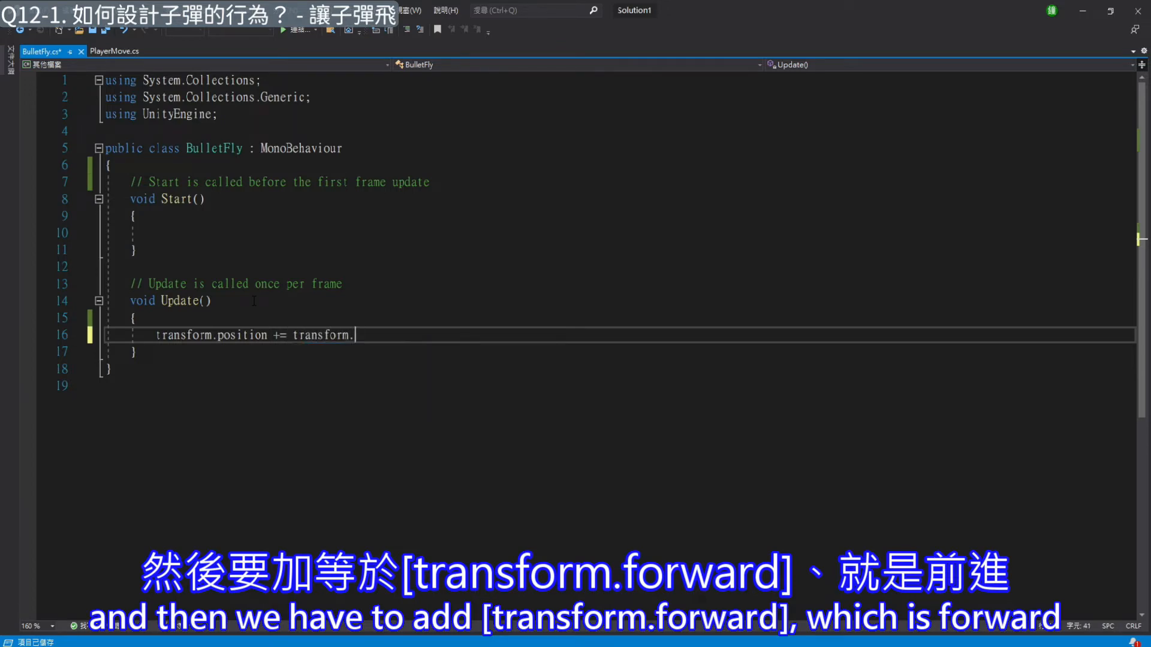
{"action": "type", "text": "forward * Time."}
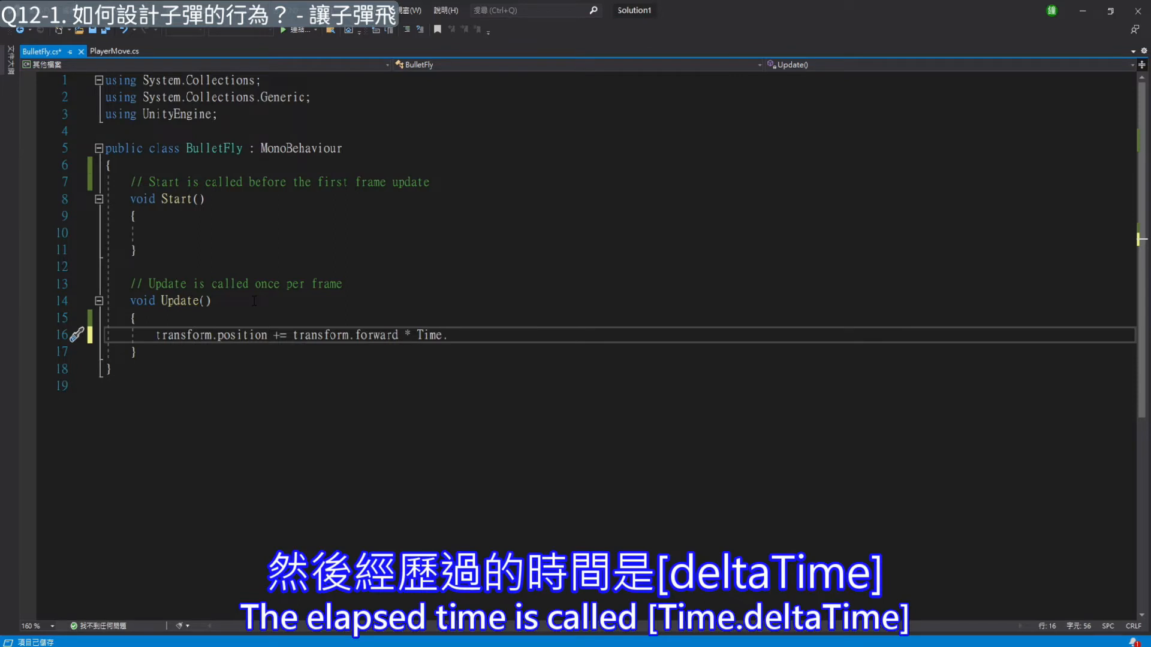
{"action": "type", "text": "delta"}
{"action": "key", "text": "Caps_Lock"}
{"action": "type", "text": "T"}
{"action": "key", "text": "Caps_Lock"}
{"action": "type", "text": "ime;"}
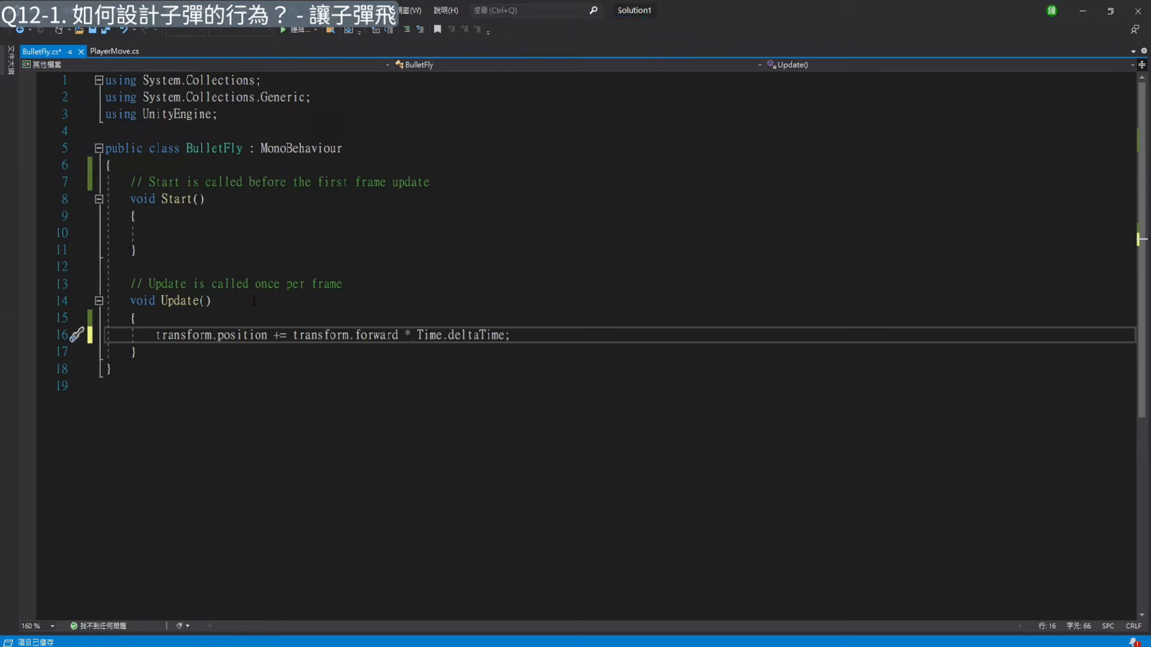
{"action": "key", "text": "Up"}
{"action": "key", "text": "ctrl+s"}
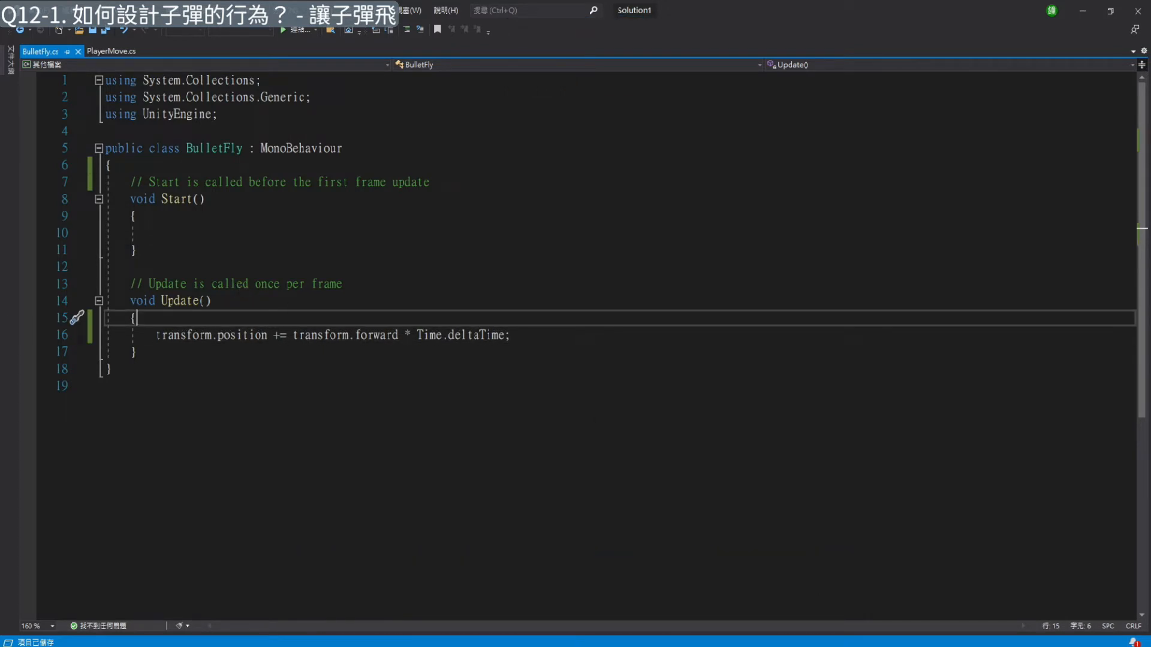
Step: Switch to Unity, run the game to watch the Bullet fly forward from several angles, and stop it
{"action": "key", "text": "alt+Tab"}
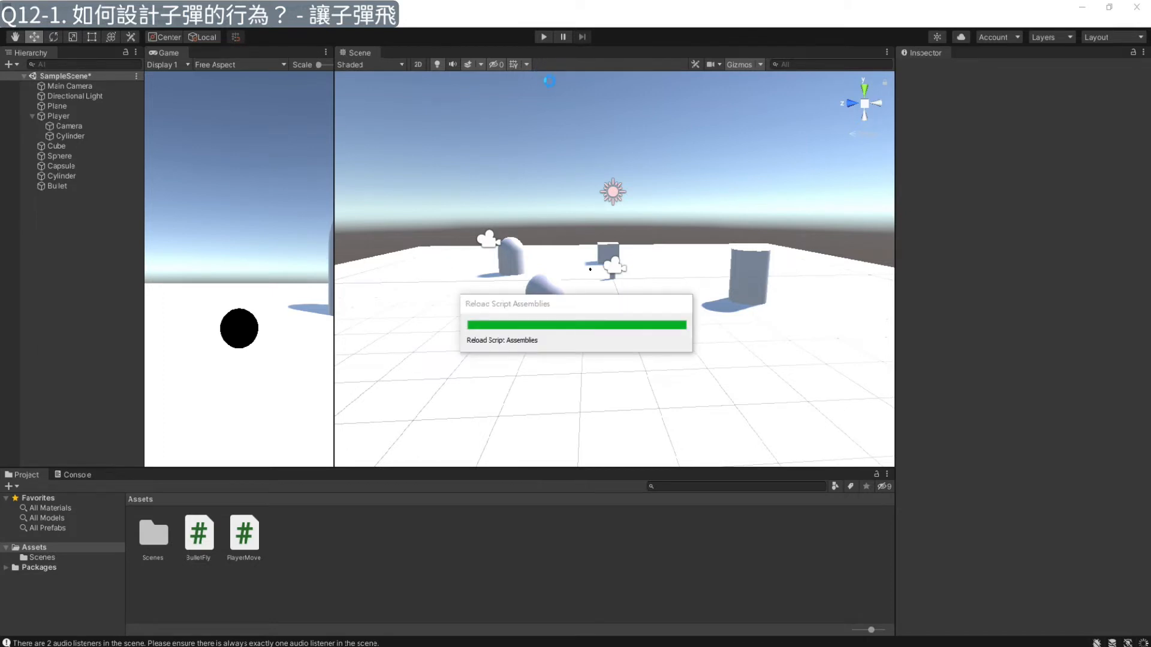
{"action": "scroll", "coordinate": [568, 185], "scroll_direction": "up", "scroll_amount": 2}
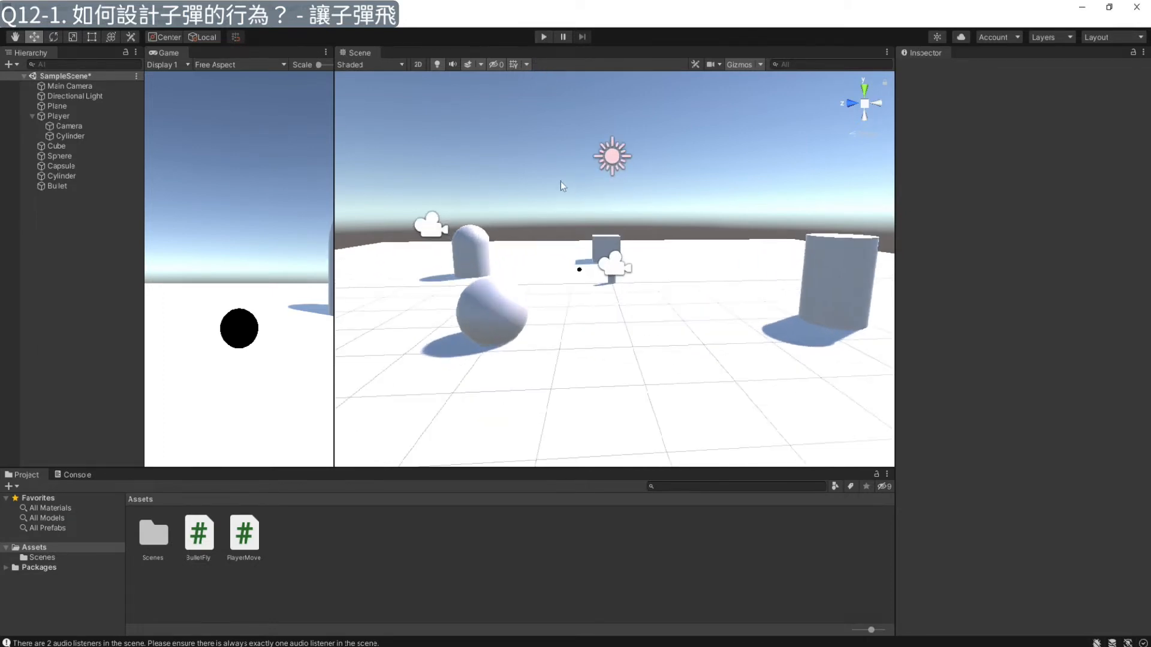
{"action": "left_click", "coordinate": [541, 37]}
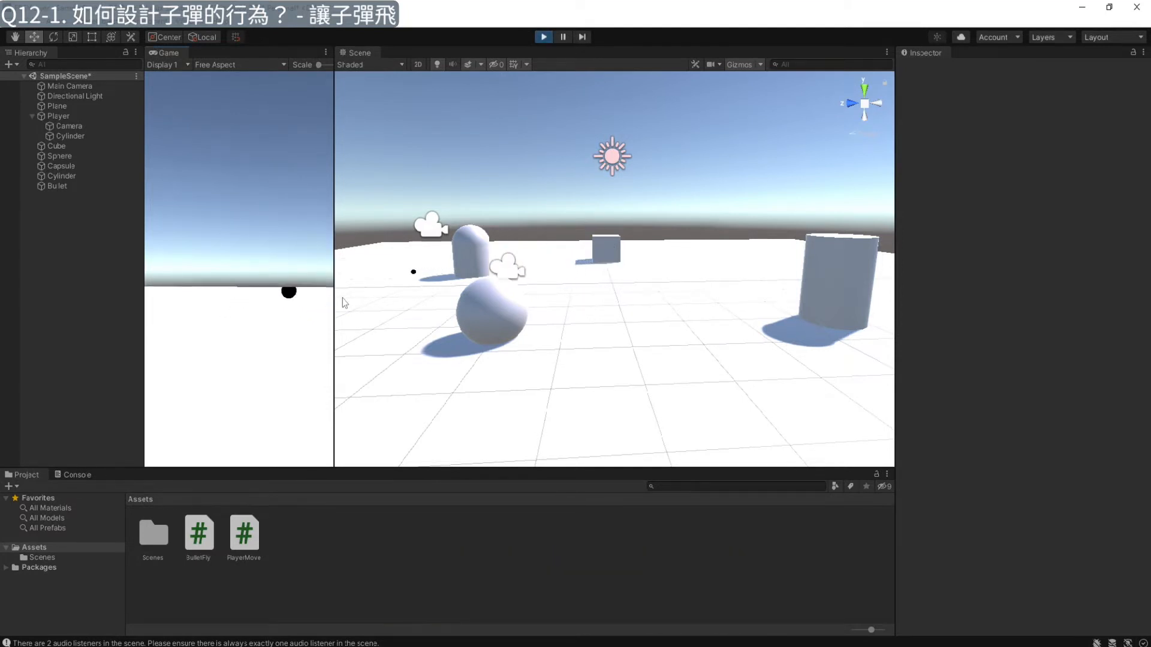
{"action": "scroll", "coordinate": [384, 217], "scroll_direction": "down", "scroll_amount": 3}
{"action": "scroll", "coordinate": [384, 217], "scroll_direction": "down", "scroll_amount": 3}
{"action": "left_click_drag", "start_coordinate": [383, 217], "coordinate": [673, 211], "text": "alt"}
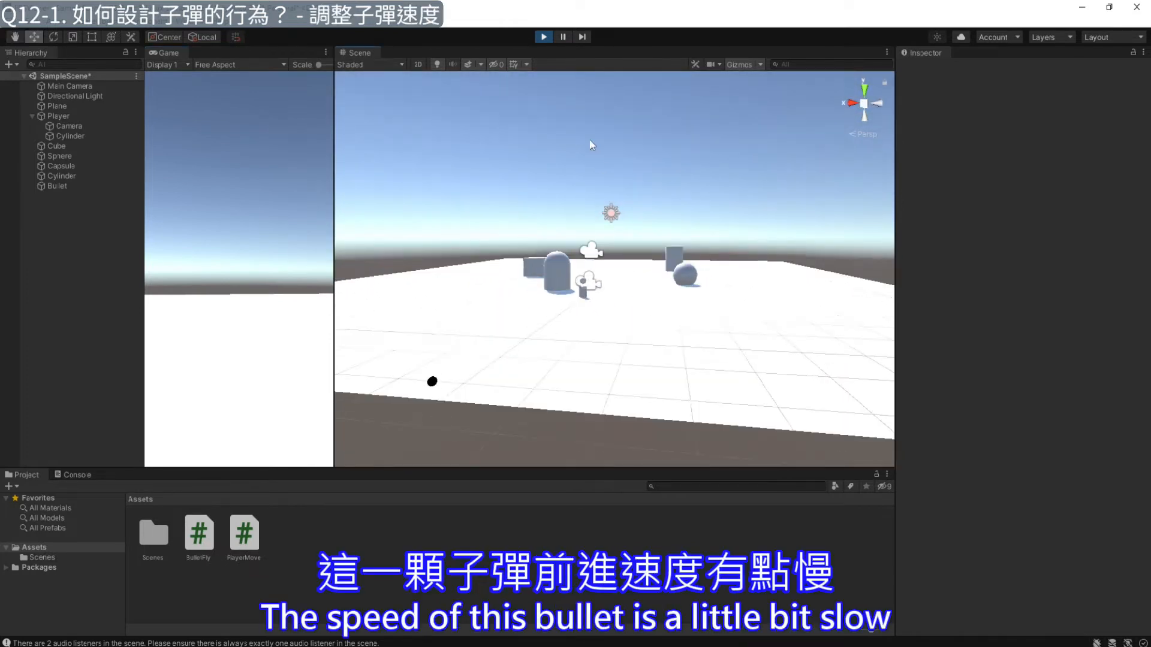
{"action": "left_click_drag", "start_coordinate": [655, 336], "coordinate": [348, 369], "text": "alt"}
{"action": "left_click", "coordinate": [545, 38]}
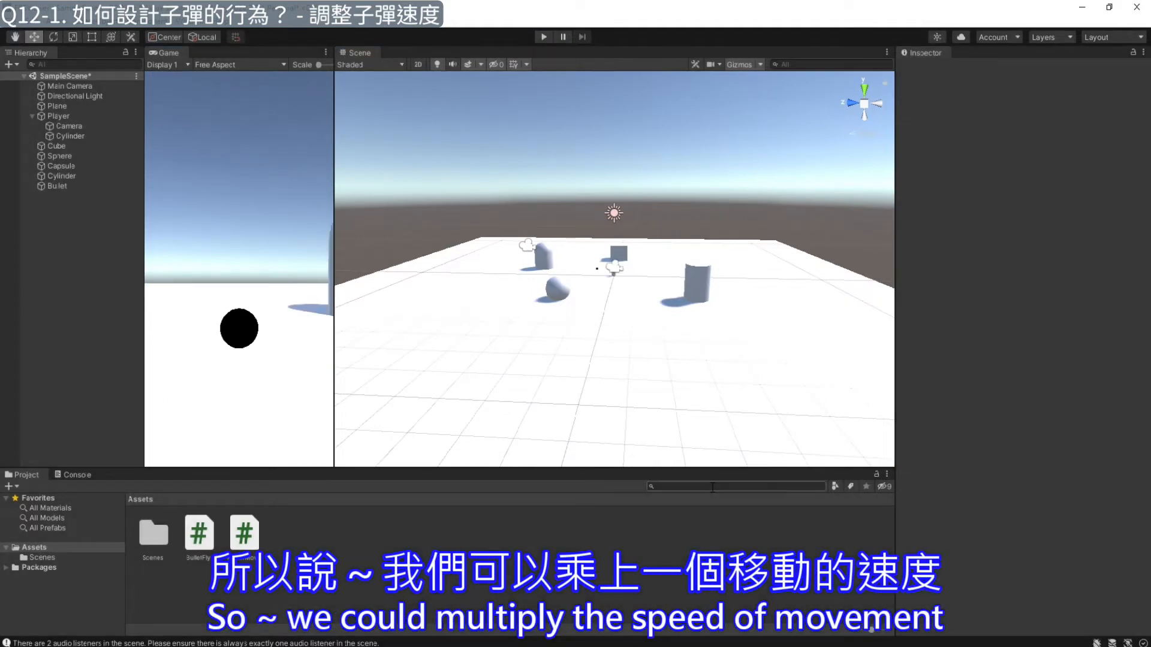
Step: Return to Visual Studio and multiply the Bullet's forward movement in Update() by a speed variable
{"action": "key", "text": "alt+Tab"}
{"action": "key", "text": "Left"}
{"action": "type", "text": "* "}
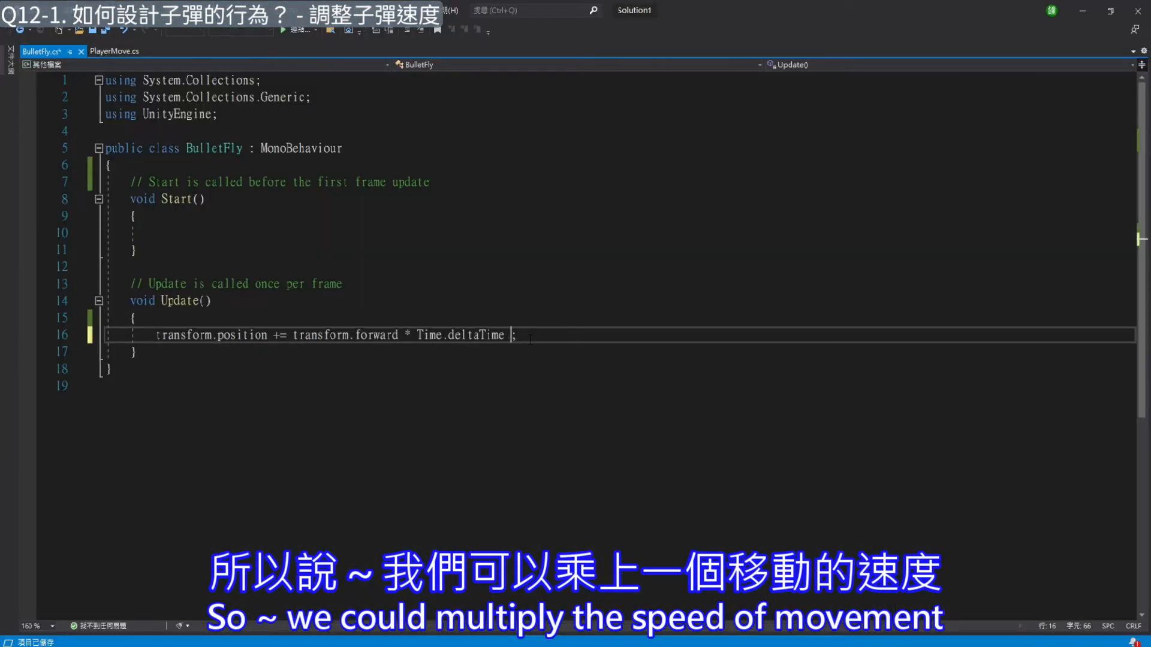
{"action": "type", "text": "speed"}
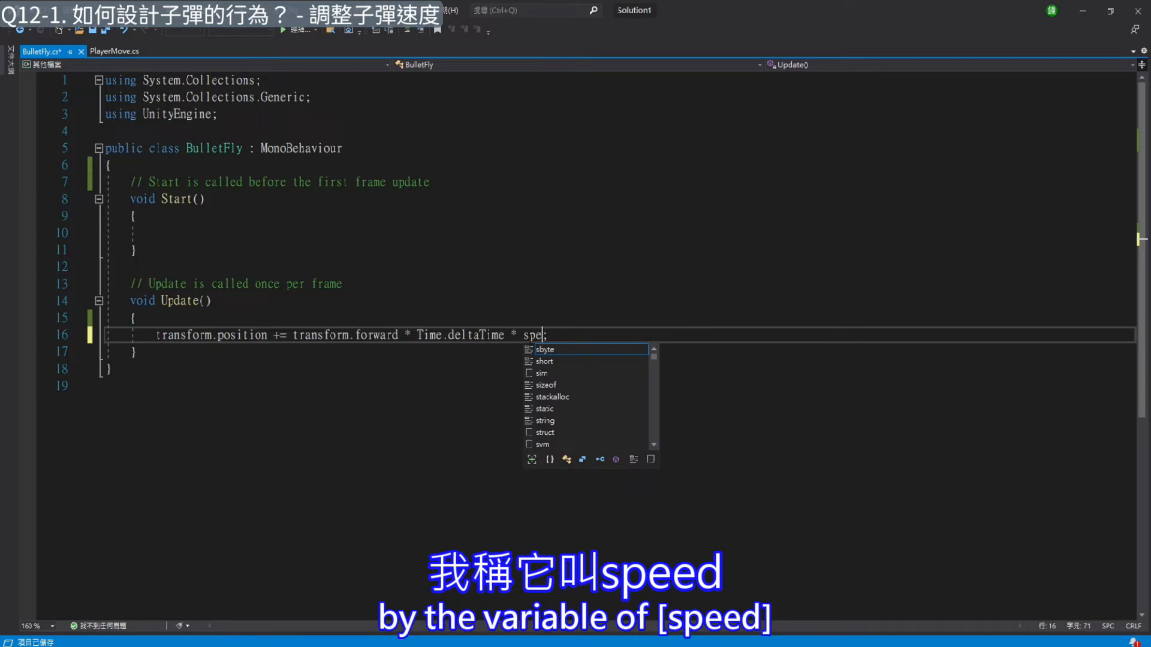
Step: Declare float speed = 2.0f; at the start of the BulletFly class, above Start(), and save the script
{"action": "key", "text": "Up"}
{"action": "key", "text": "Up"}
{"action": "key", "text": "Up"}
{"action": "key", "text": "Up"}
{"action": "key", "text": "Up"}
{"action": "key", "text": "Up"}
{"action": "key", "text": "Up"}
{"action": "key", "text": "Up"}
{"action": "key", "text": "Up"}
{"action": "key", "text": "Up"}
{"action": "key", "text": "Up"}
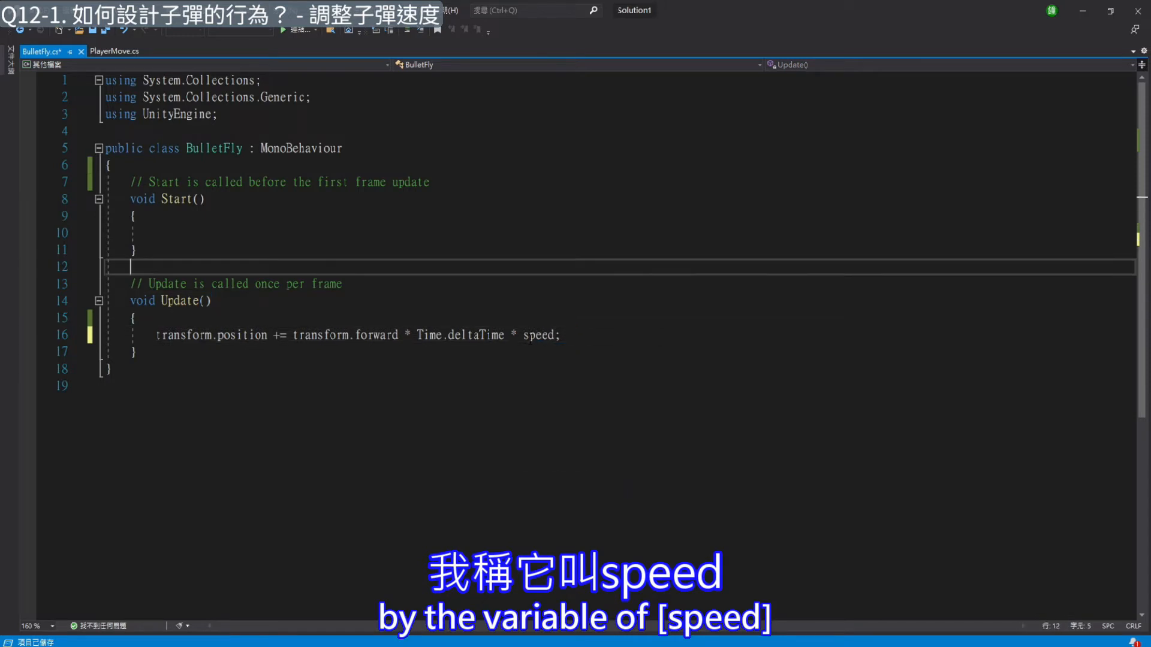
{"action": "key", "text": "Down"}
{"action": "key", "text": "Return"}
{"action": "key", "text": "Return"}
{"action": "key", "text": "Up"}
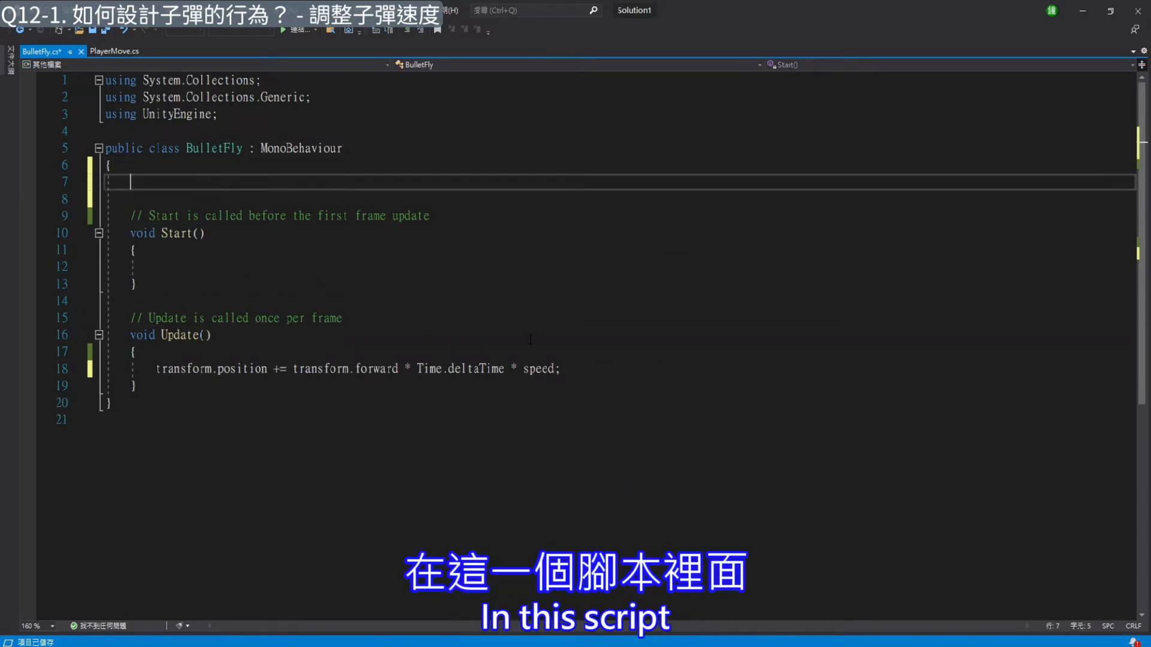
{"action": "type", "text": "float speed = "}
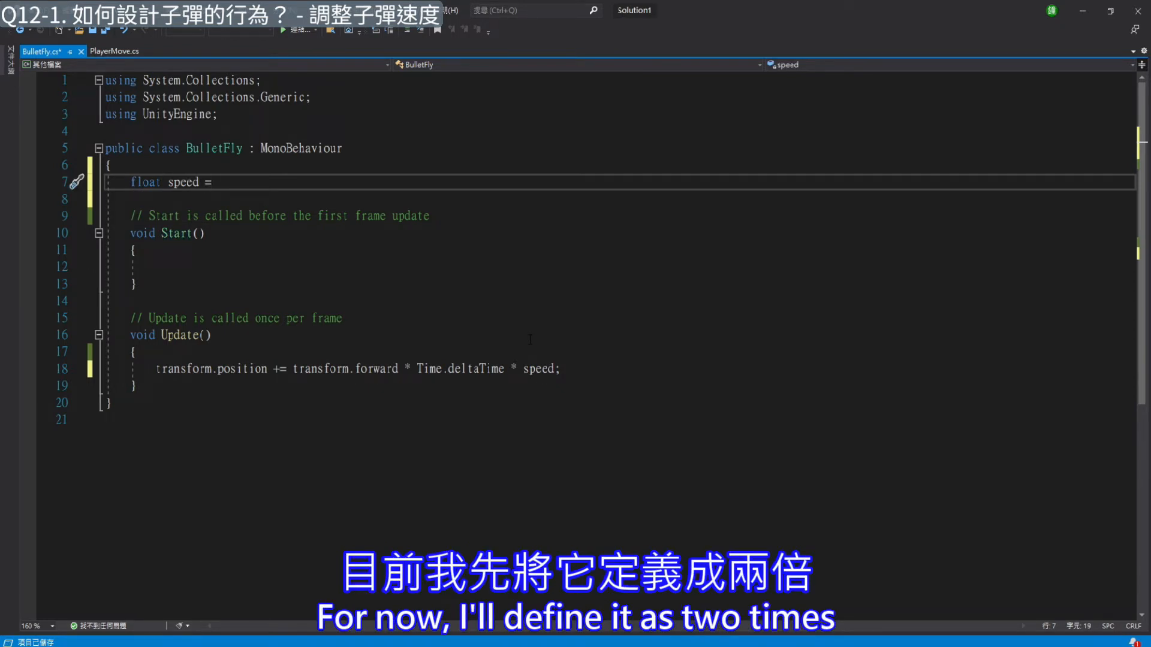
{"action": "type", "text": "2.0"}
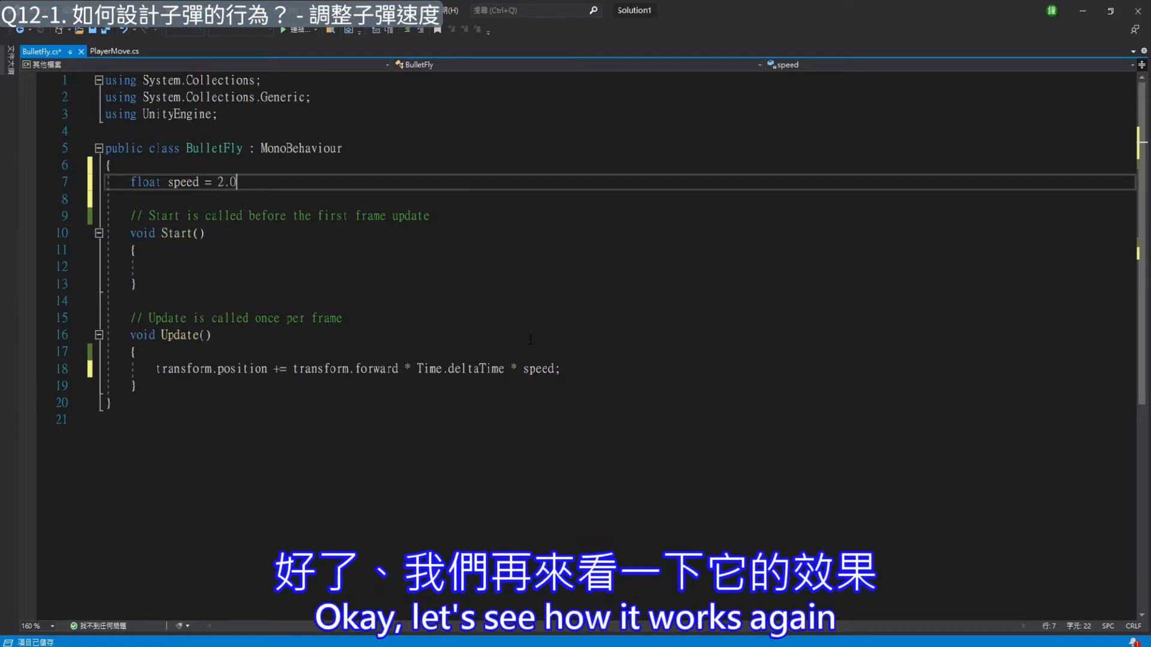
{"action": "type", "text": " f;"}
{"action": "key", "text": "ctrl+s"}
Step: Switch to Unity, run the game to watch the Bullet fly with the new speed multiplier, and stop it
{"action": "key", "text": "alt+Tab"}
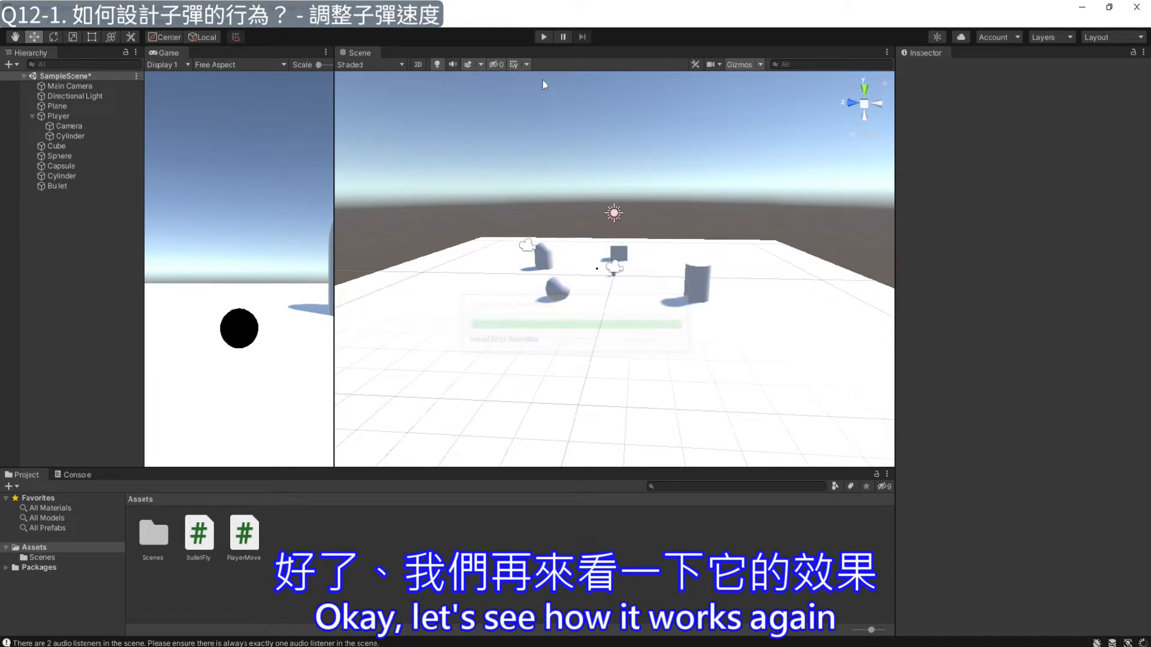
{"action": "left_click", "coordinate": [543, 37]}
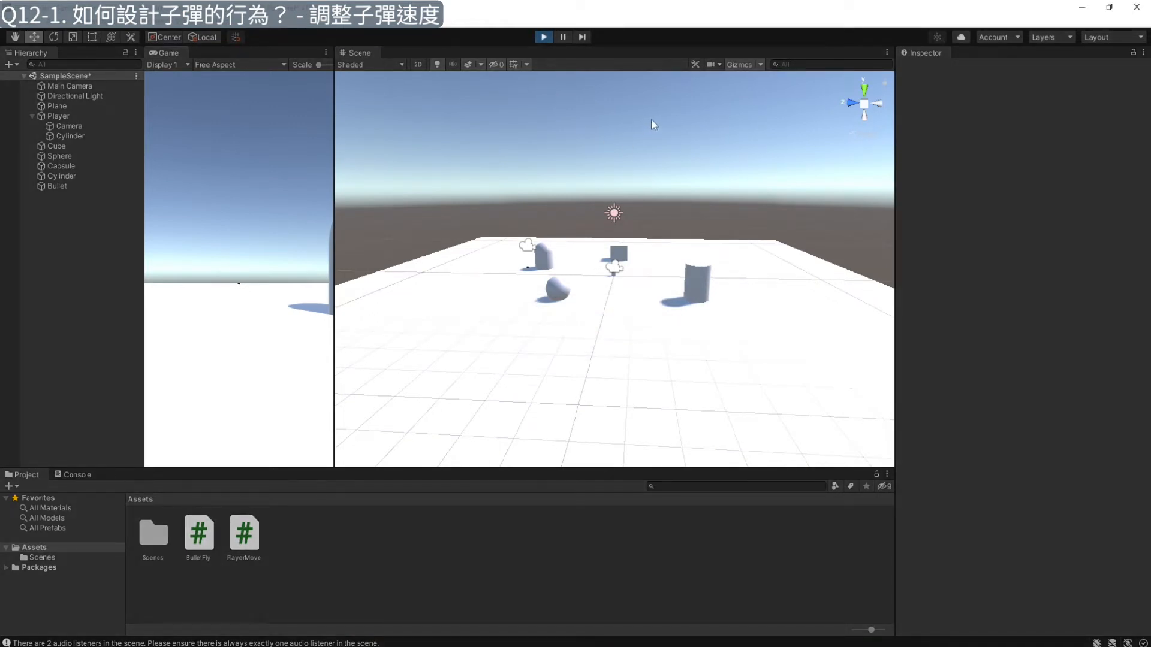
{"action": "left_click_drag", "start_coordinate": [496, 169], "coordinate": [557, 383], "text": "alt"}
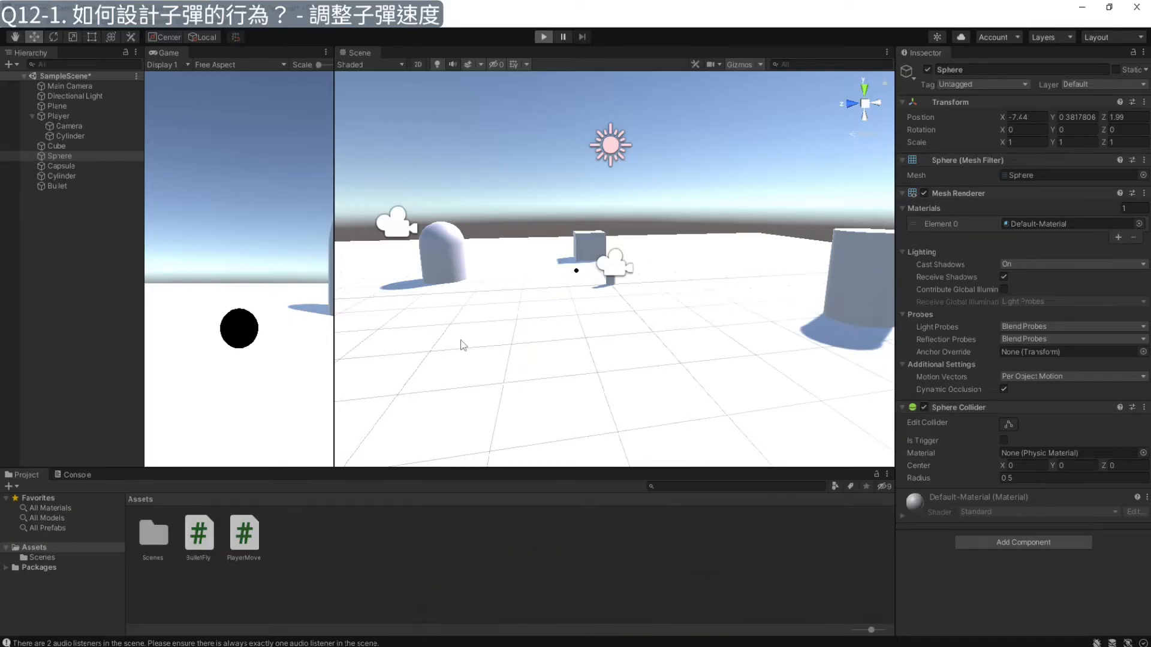
{"action": "left_click_drag", "start_coordinate": [393, 354], "coordinate": [307, 365], "text": "alt"}
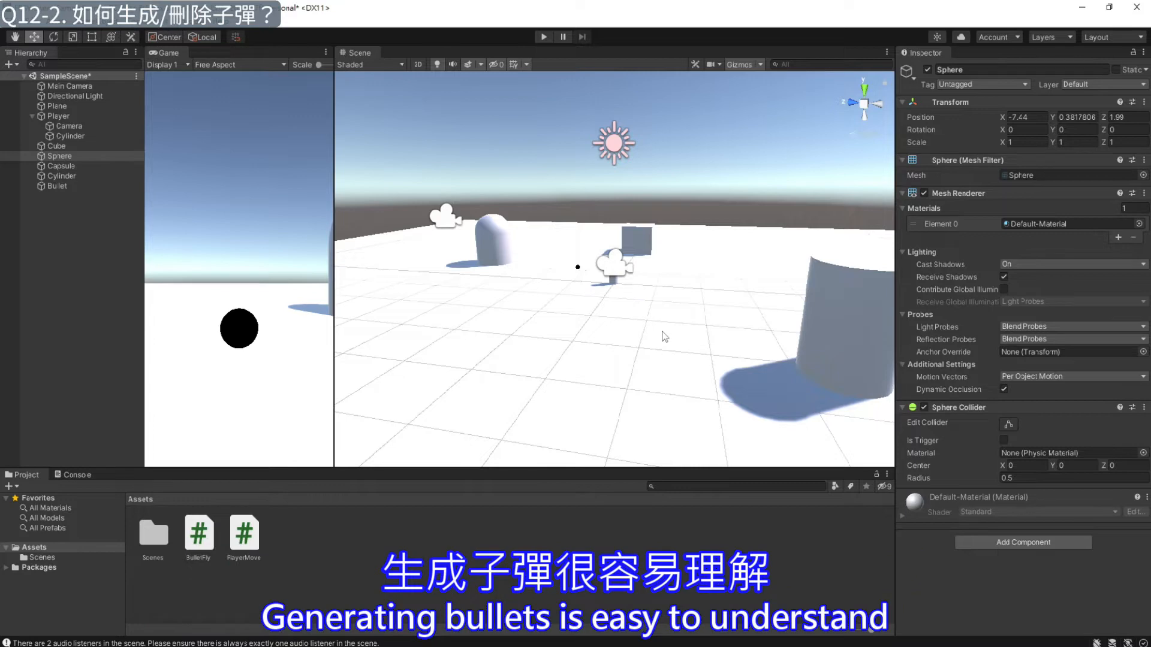
Step: Add a new script component named ShootBullet to the Player object
{"action": "scroll", "coordinate": [539, 303], "scroll_direction": "up", "scroll_amount": 5}
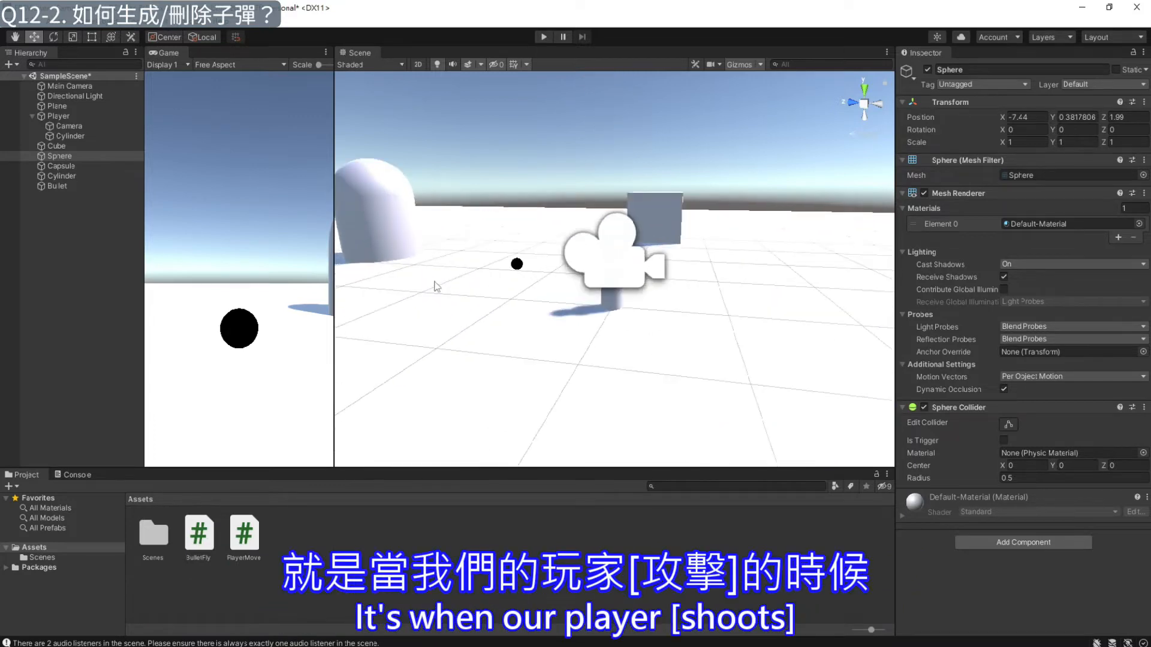
{"action": "right_click_drag", "start_coordinate": [423, 320], "coordinate": [476, 316]}
{"action": "left_click_drag", "start_coordinate": [477, 316], "coordinate": [413, 321], "text": "alt"}
{"action": "left_click_drag", "start_coordinate": [678, 344], "coordinate": [383, 338], "text": "alt"}
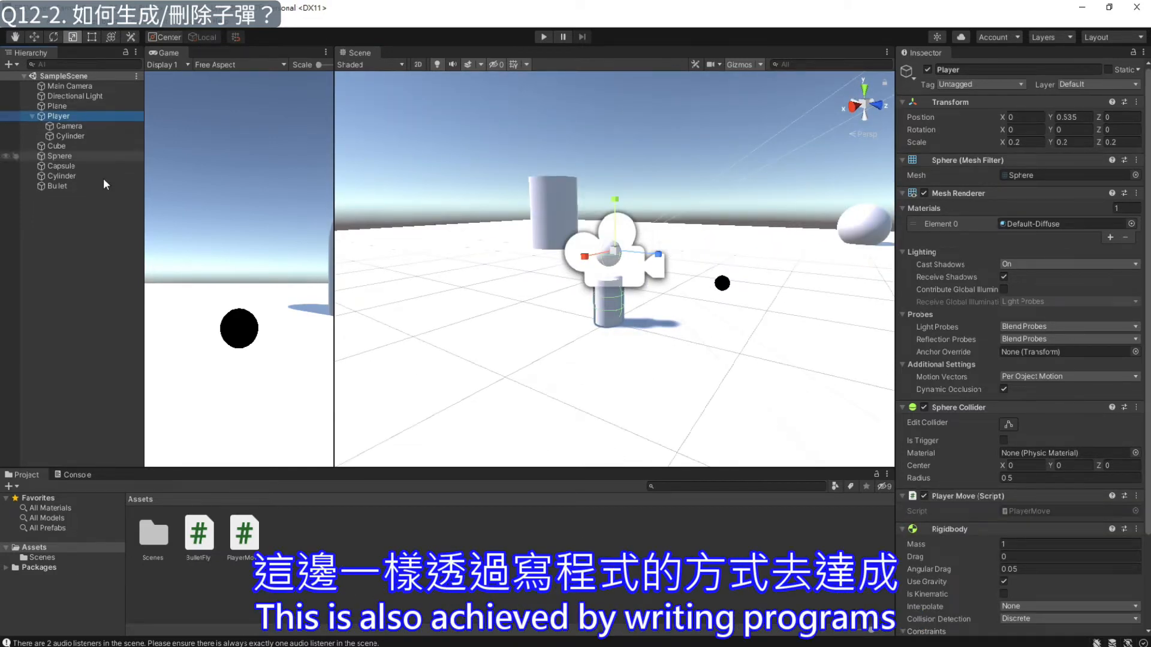
{"action": "scroll", "coordinate": [962, 607], "scroll_direction": "down", "scroll_amount": 3}
{"action": "left_click", "coordinate": [64, 117]}
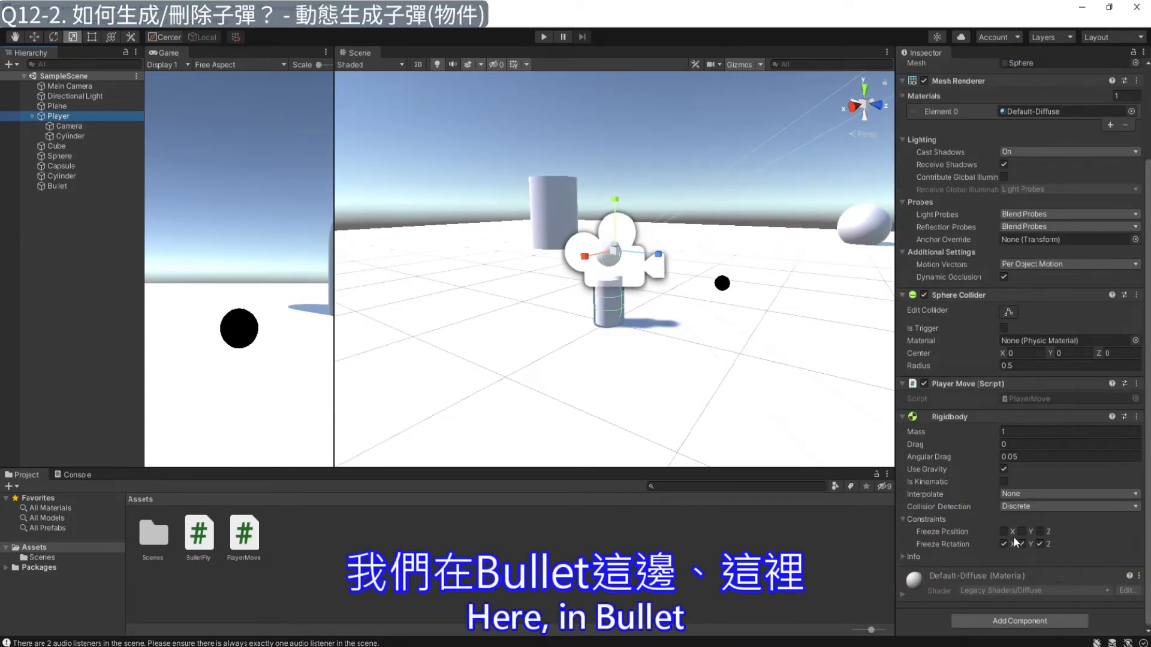
{"action": "left_click", "coordinate": [1011, 618]}
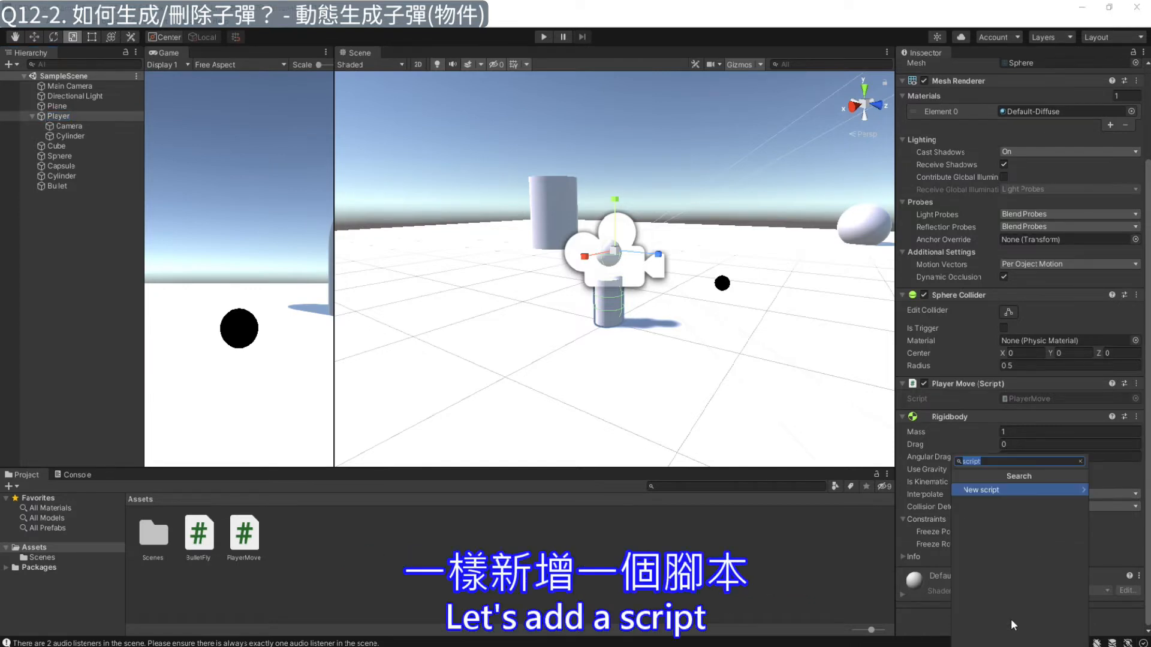
{"action": "left_click", "coordinate": [1014, 491]}
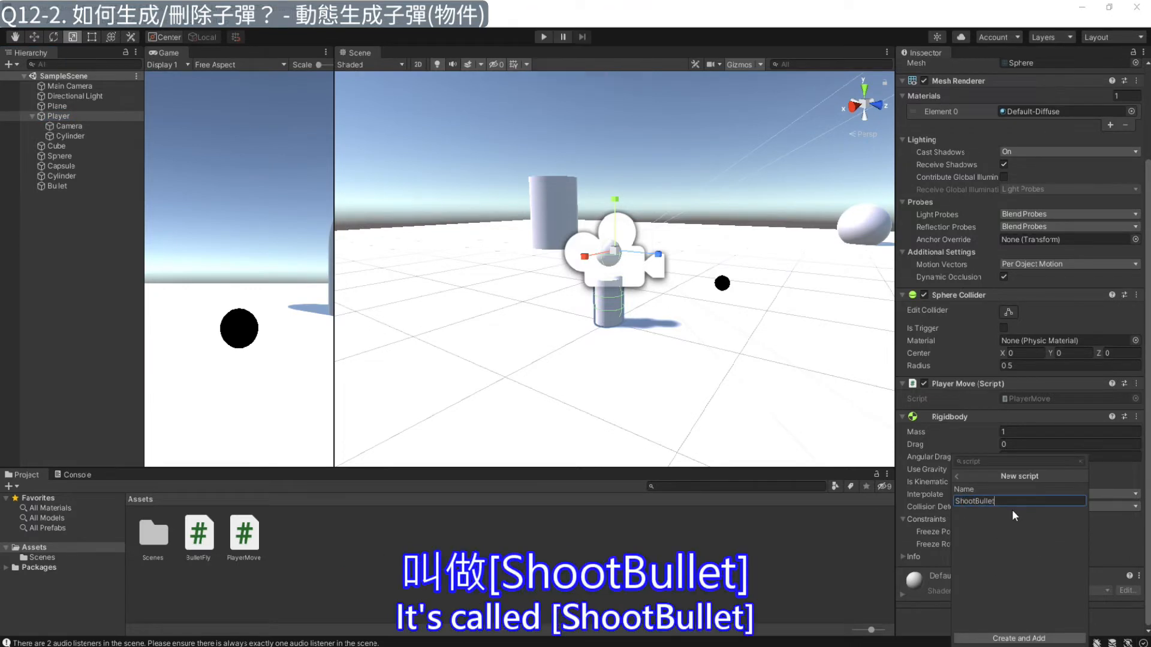
{"action": "left_click_drag", "start_coordinate": [1000, 502], "coordinate": [933, 497]}
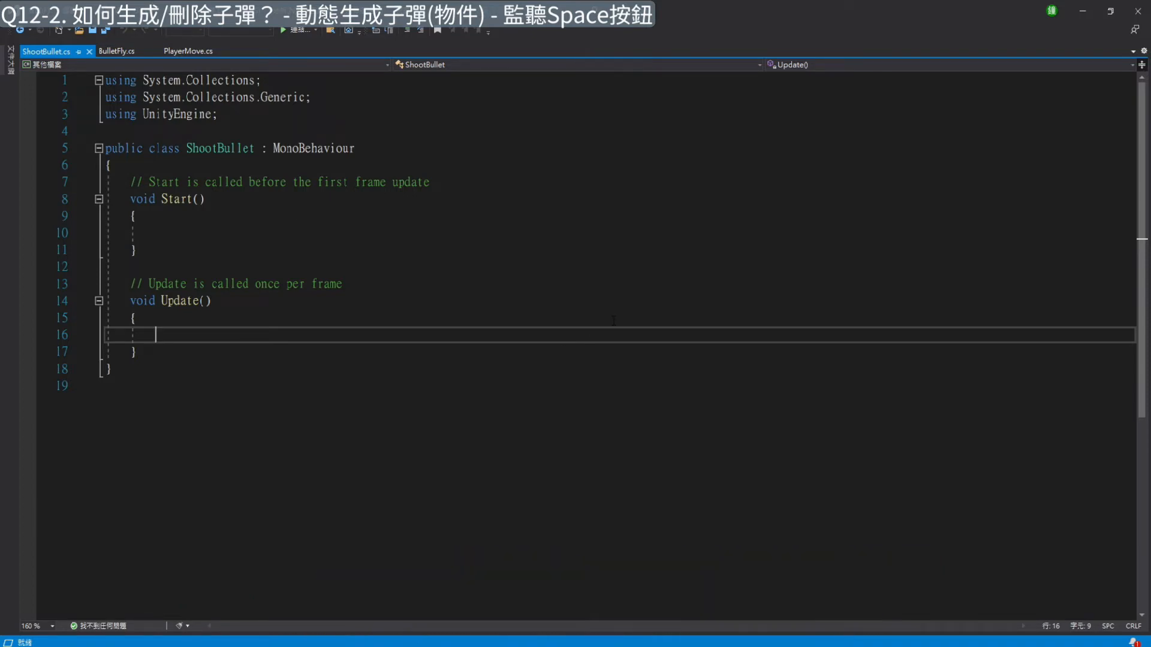
Step: Add an if statement with an empty condition and an empty body inside Update() of the ShootBullet script
{"action": "type", "text": "if() {"}
{"action": "key", "text": "Return"}
{"action": "key", "text": "Up"}
{"action": "key", "text": "Up"}
{"action": "key", "text": "Left"}
Step: Enter Input.GetKeyDown( ) as the condition of the if statement in Update()
{"action": "key", "text": "Caps_Lock"}
{"action": "type", "text": "input"}
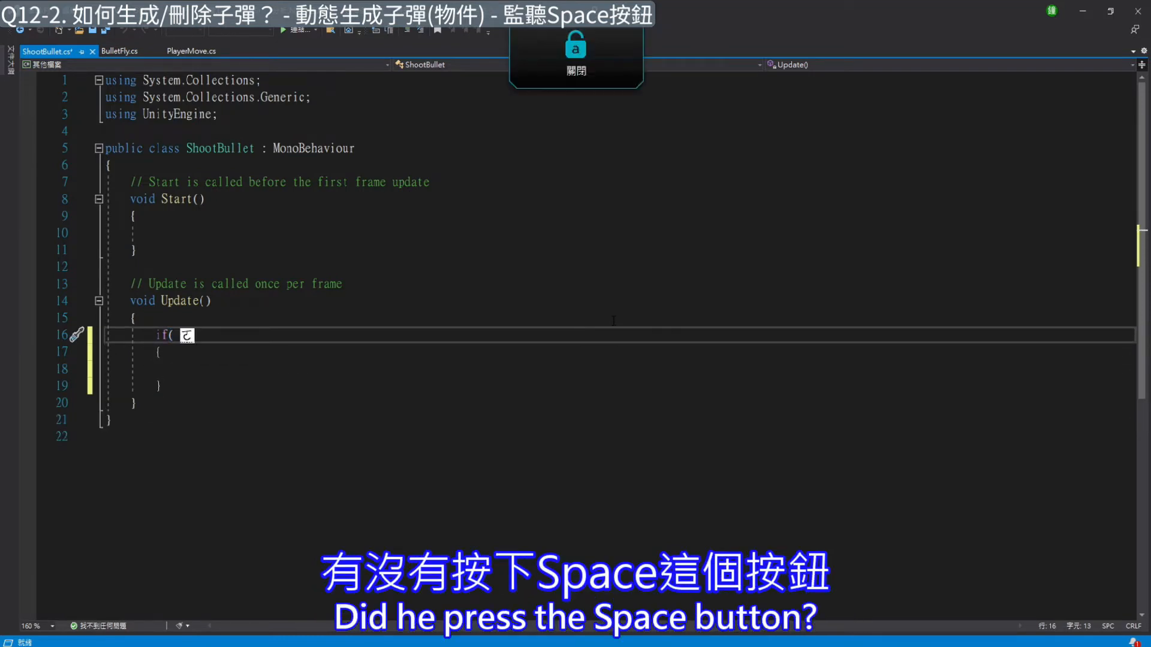
{"action": "key", "text": "BackSpace"}
{"action": "key", "text": "BackSpace"}
{"action": "key", "text": "BackSpace"}
{"action": "key", "text": "Caps_Lock"}
{"action": "type", "text": "Input"}
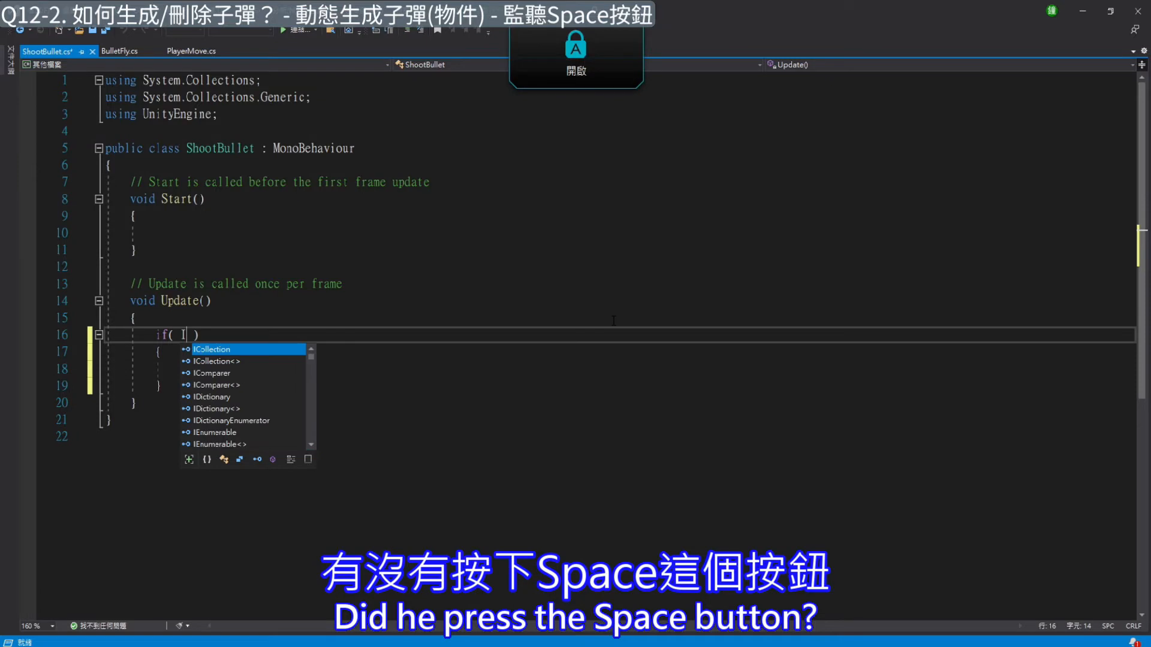
{"action": "type", "text": "."}
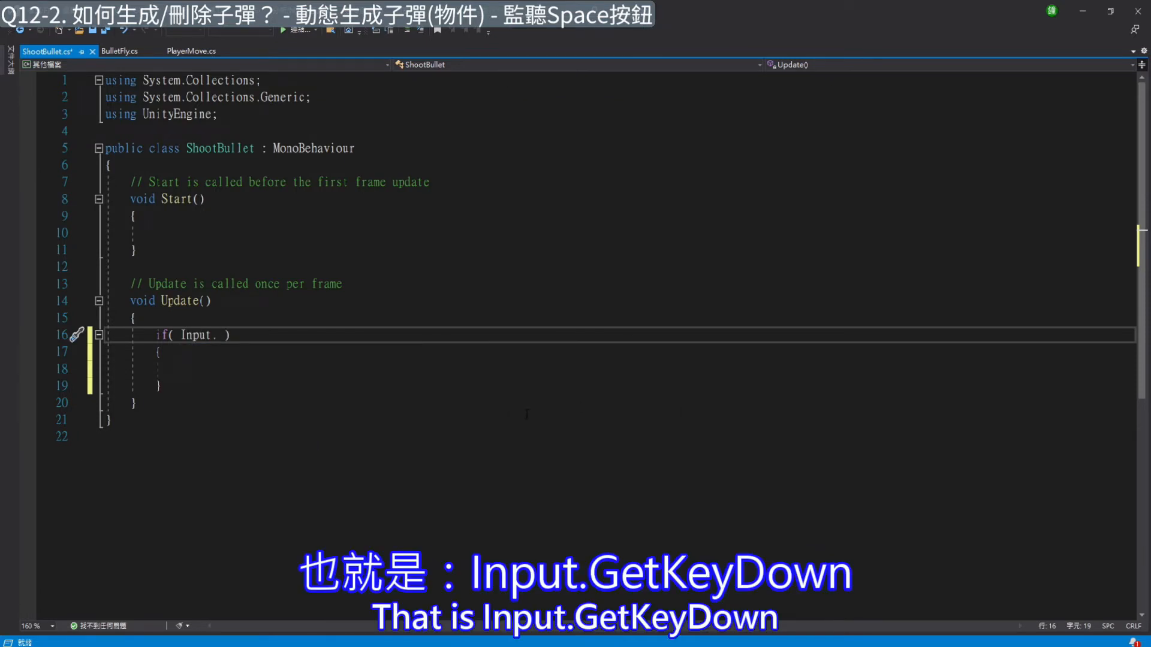
{"action": "type", "text": "GetKe"}
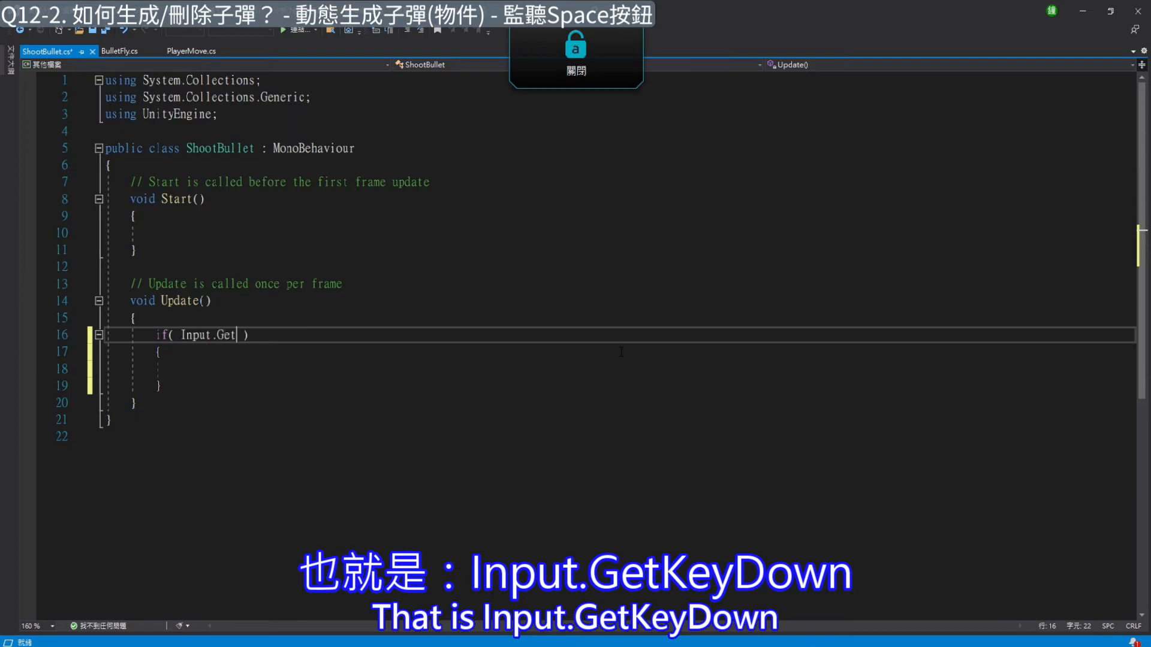
{"action": "type", "text": "yDown("}
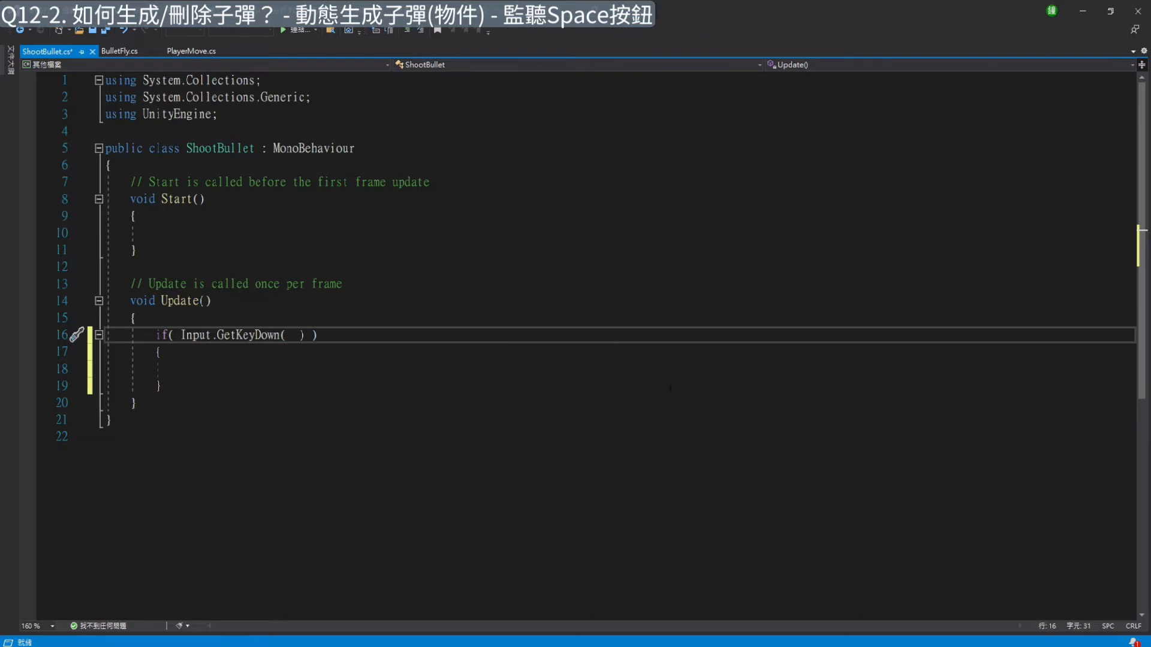
Step: Pass KeyCode.Space as the argument of Input.GetKeyDown in the if condition
{"action": "key", "text": "Caps_Lock"}
{"action": "type", "text": "Key"}
{"action": "key", "text": "Caps_Lock"}
{"action": "type", "text": "Code."}
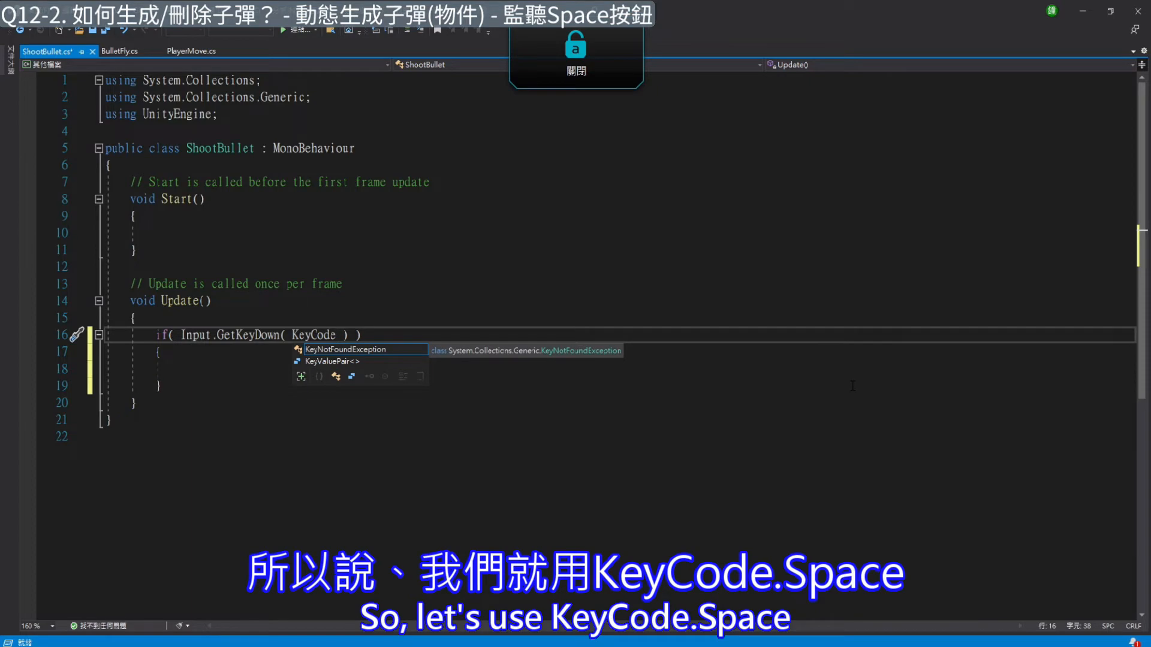
{"action": "key", "text": "Caps_Lock"}
{"action": "type", "text": "S"}
{"action": "key", "text": "Caps_Lock"}
{"action": "type", "text": "pace"}
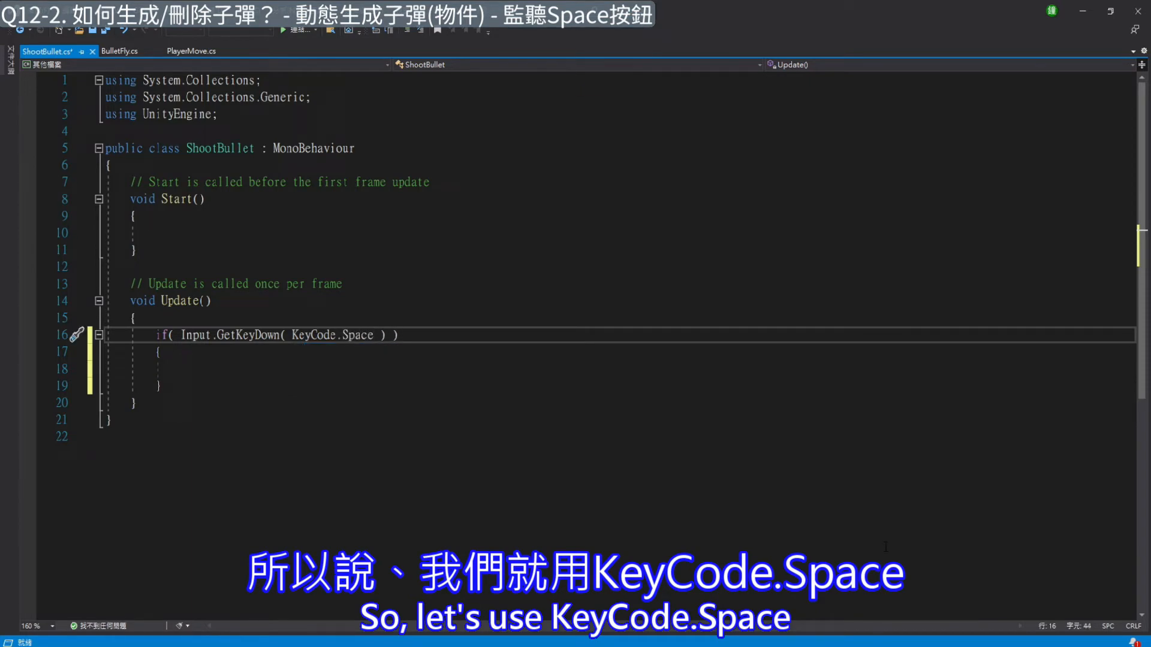
Step: Add Debug.Log( "Space" ); inside the body of the if statement
{"action": "key", "text": "Down"}
{"action": "key", "text": "Down"}
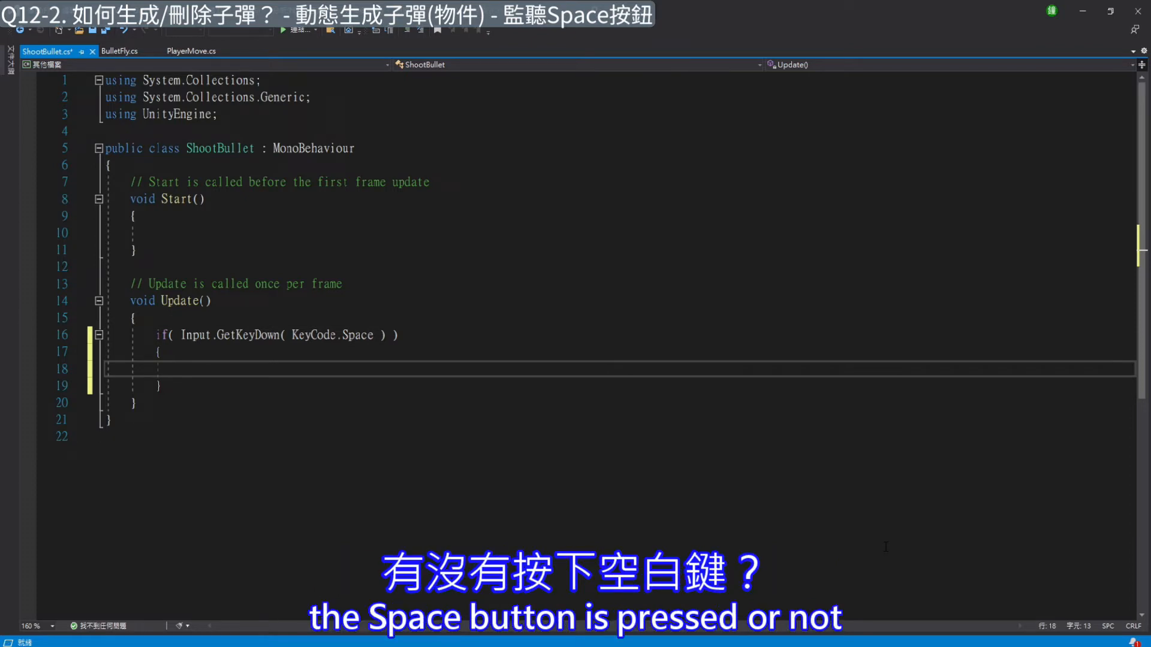
{"action": "type", "text": "Debug.log();"}
{"action": "key", "text": "Left"}
{"action": "key", "text": "Left"}
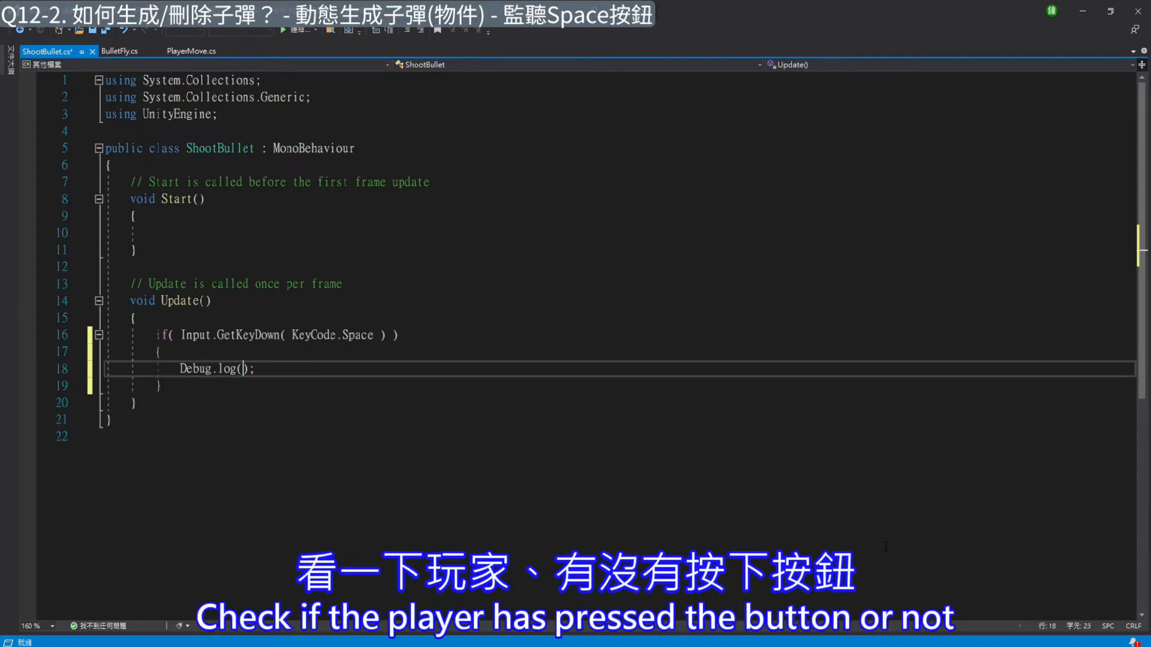
{"action": "key", "text": "Left"}
{"action": "type", "text": "\"space"}
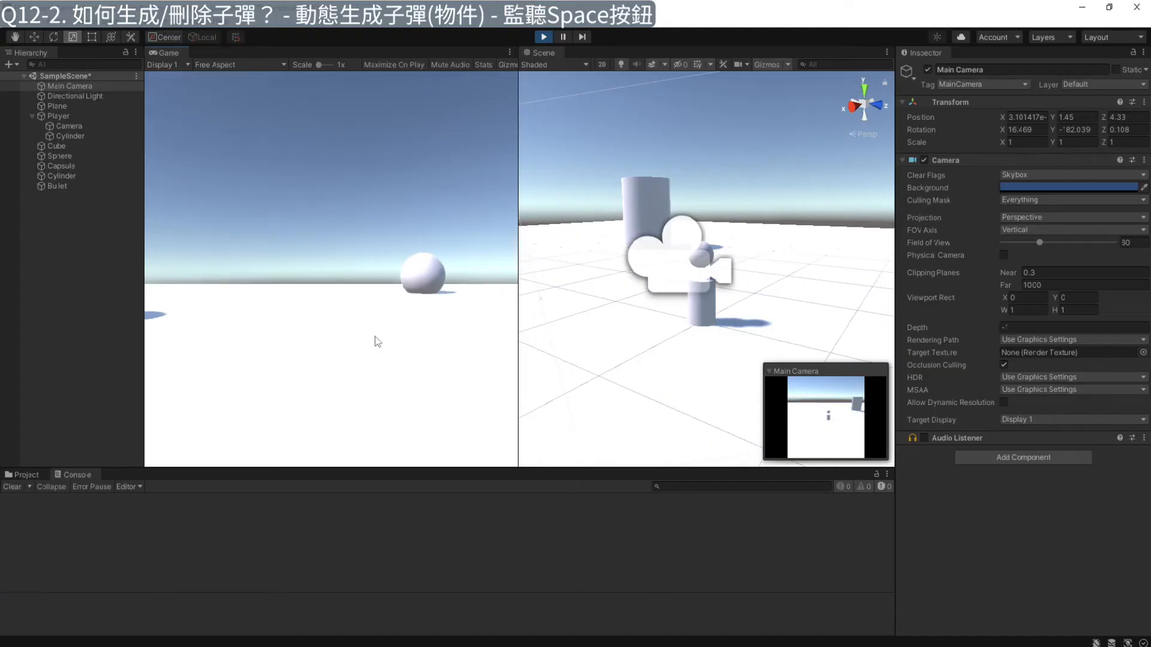
Step: Test the running game in Unity by triggering the Space input repeatedly while moving the Player, and check the console messages
{"action": "key", "text": "space"}
{"action": "key", "text": "space"}
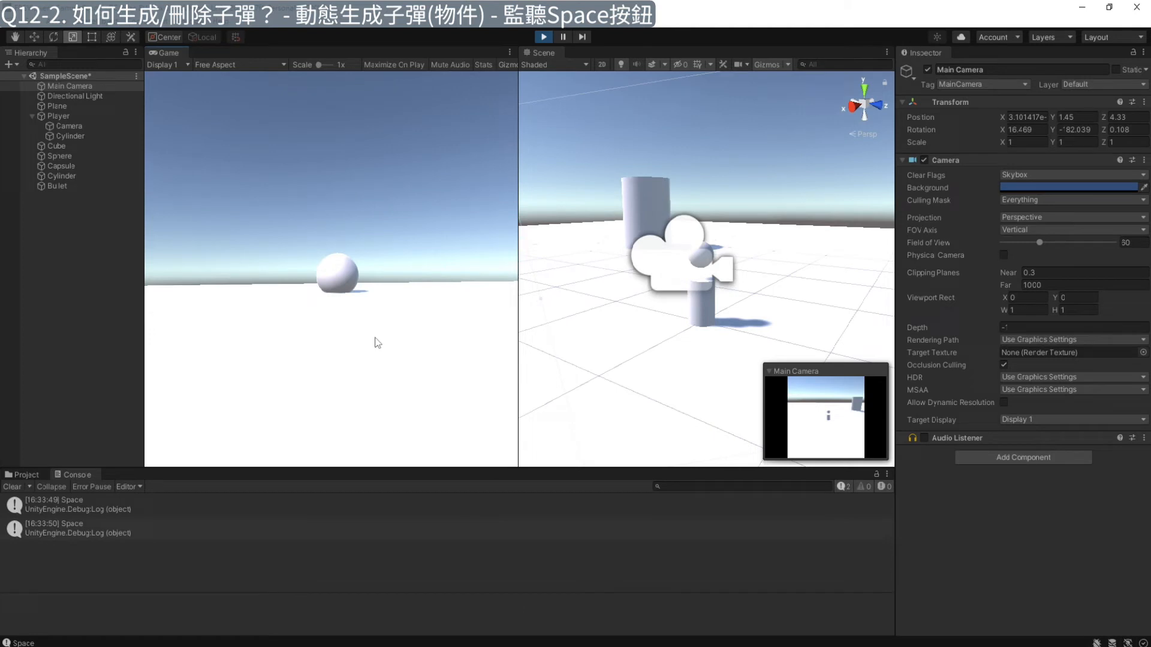
{"action": "key", "text": "space"}
{"action": "key", "text": "space"}
{"action": "key", "text": "w"}
{"action": "key", "text": "d"}
{"action": "key", "text": "s"}
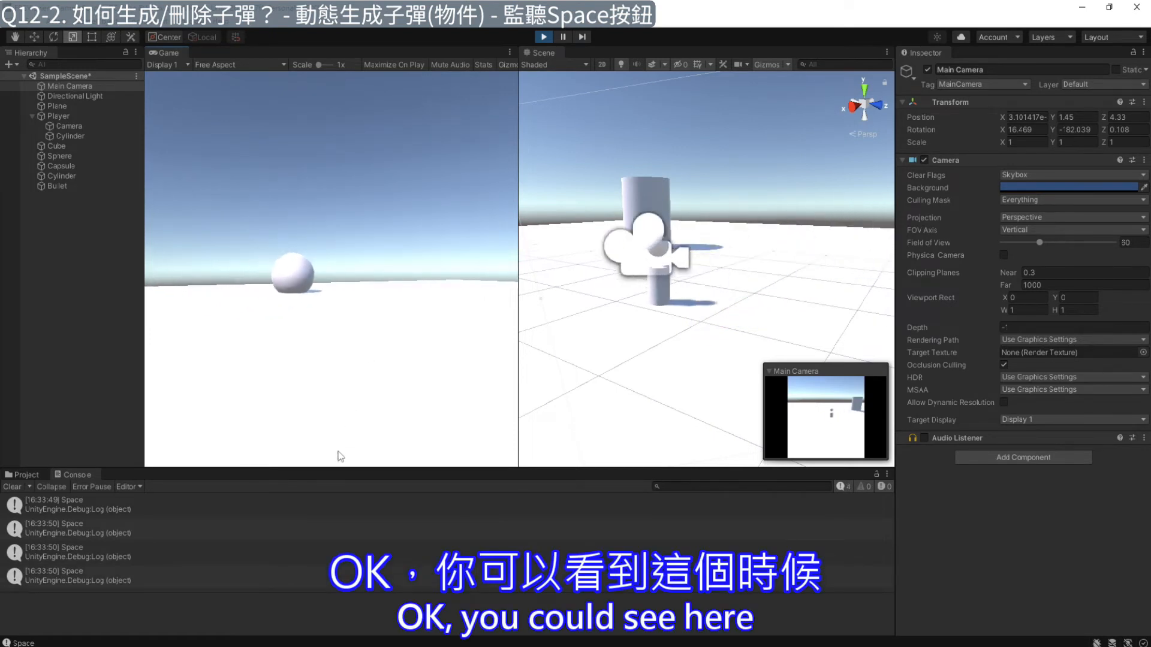
{"action": "key", "text": "d"}
{"action": "key", "text": "space"}
{"action": "key", "text": "space"}
{"action": "key", "text": "space"}
{"action": "key", "text": "space"}
{"action": "key", "text": "space"}
{"action": "key", "text": "space"}
{"action": "key", "text": "space"}
{"action": "key", "text": "space"}
{"action": "key", "text": "space"}
{"action": "key", "text": "space"}
{"action": "key", "text": "space"}
{"action": "key", "text": "d"}
{"action": "key", "text": "space"}
{"action": "key", "text": "space"}
{"action": "key", "text": "space"}
{"action": "key", "text": "space"}
{"action": "key", "text": "space"}
{"action": "key", "text": "space"}
{"action": "key", "text": "space"}
{"action": "key", "text": "space"}
{"action": "key", "text": "space"}
{"action": "key", "text": "space"}
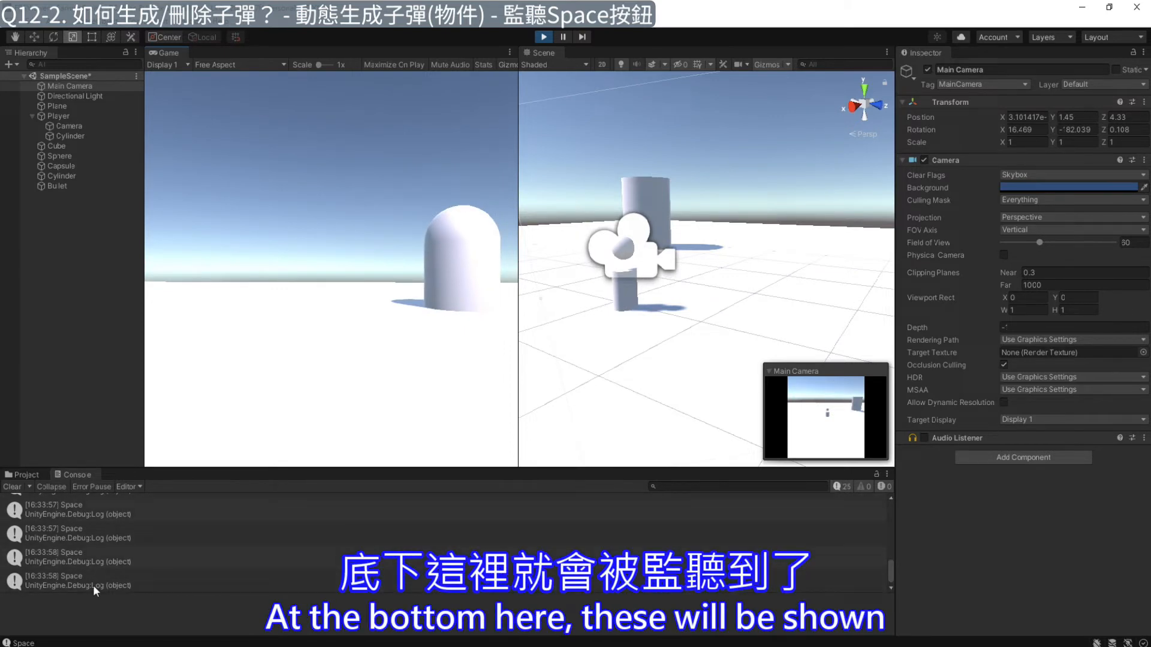
{"action": "key", "text": "space"}
{"action": "key", "text": "space"}
{"action": "key", "text": "space"}
{"action": "key", "text": "space"}
{"action": "key", "text": "space"}
{"action": "key", "text": "space"}
{"action": "key", "text": "d"}
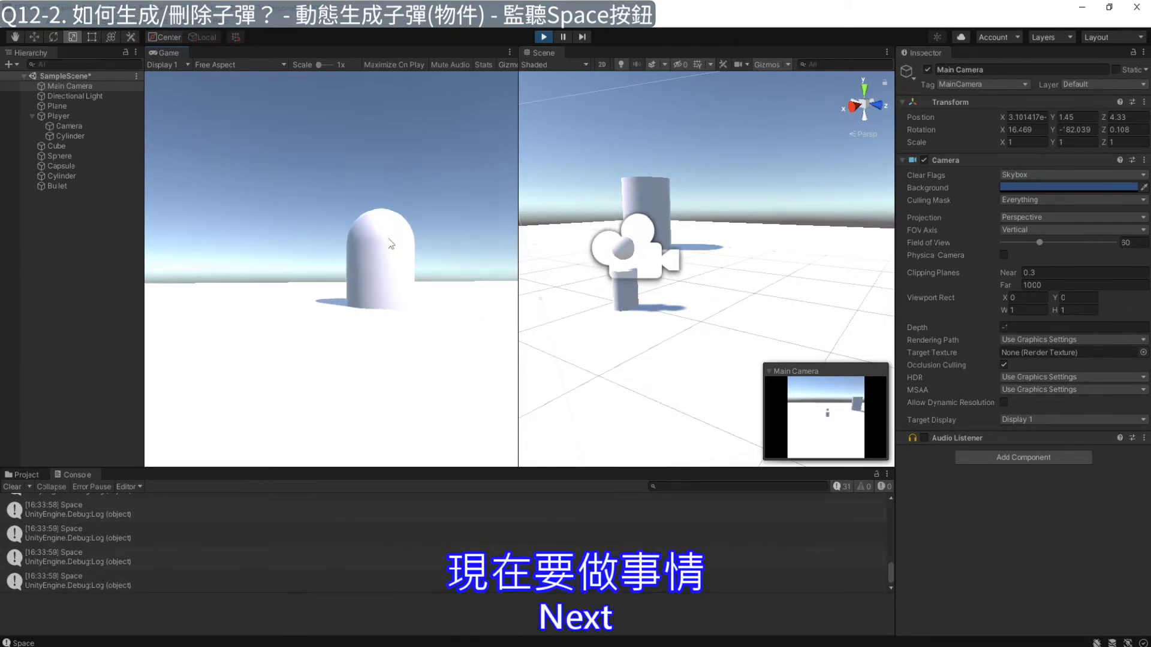
{"action": "key", "text": "space"}
{"action": "key", "text": "space"}
{"action": "key", "text": "space"}
{"action": "key", "text": "space"}
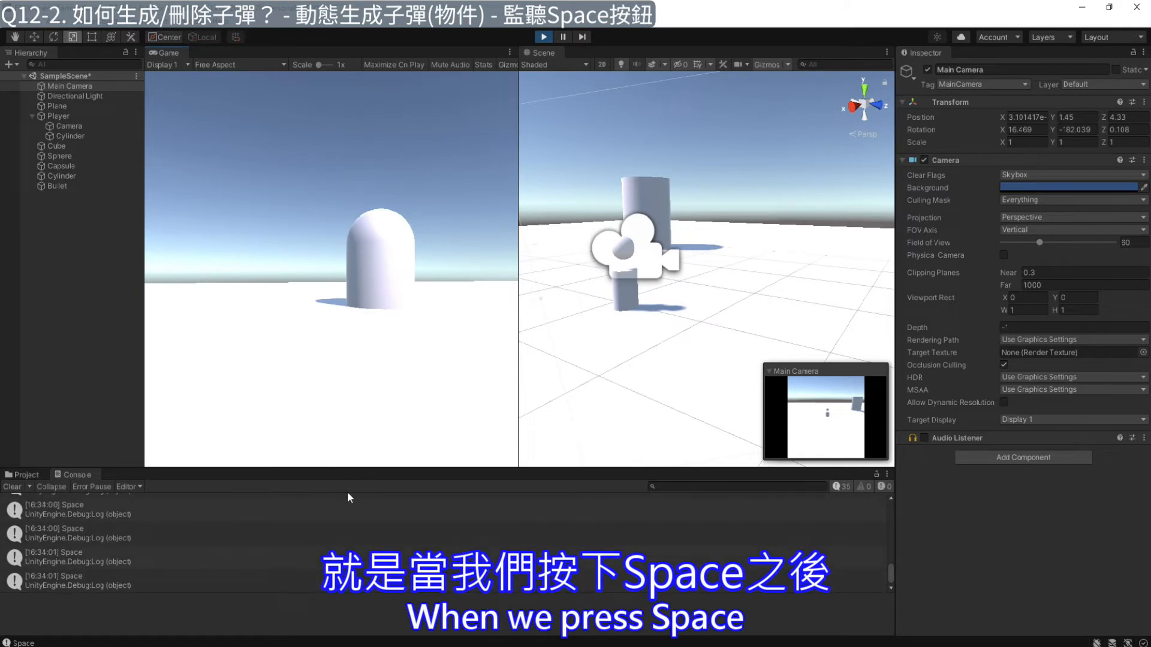
{"action": "key", "text": "space"}
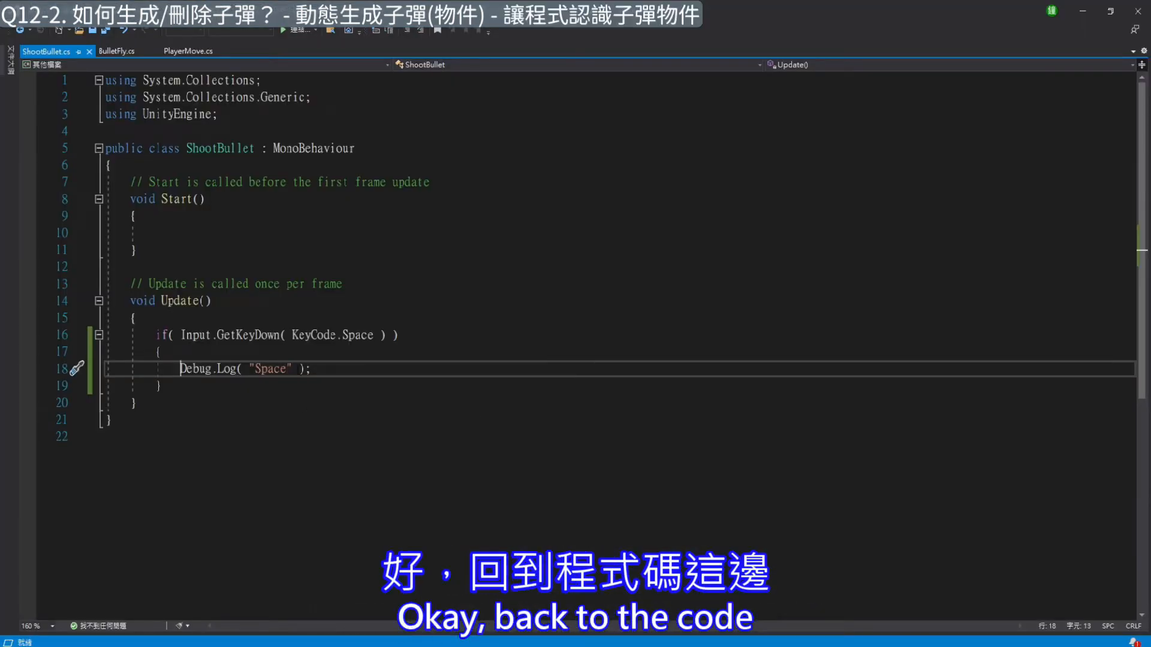
Step: Comment out the Debug.Log line, declare public GameObject bullet; at the start of the ShootBullet class, and save the script
{"action": "type", "text": "//"}
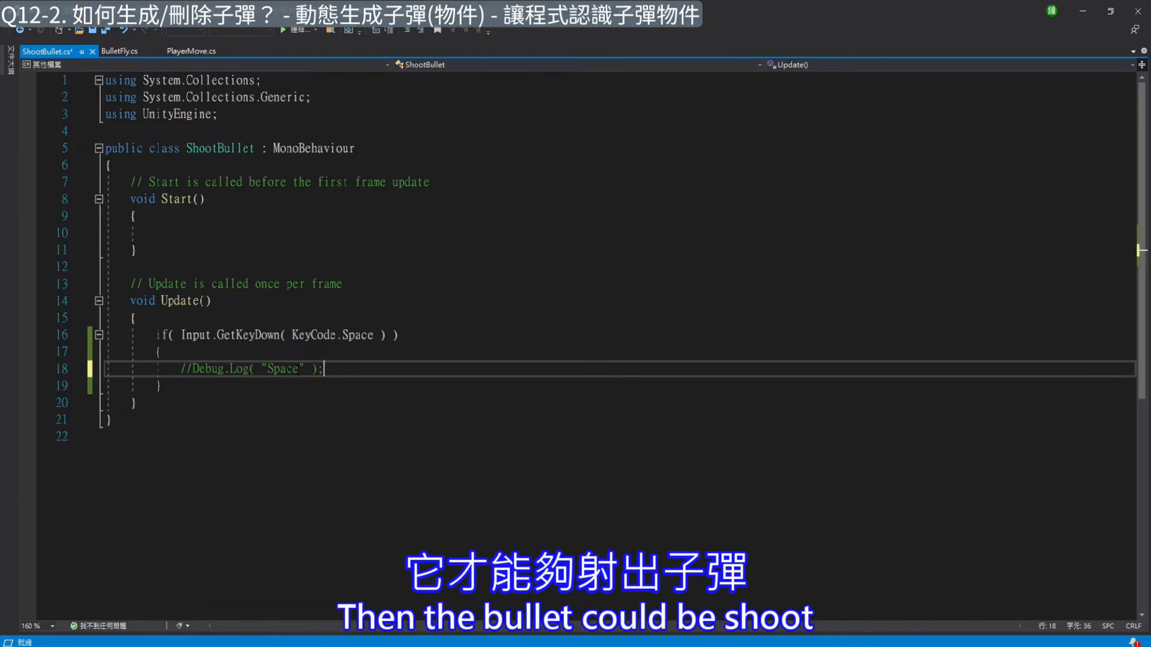
{"action": "left_click", "coordinate": [143, 168]}
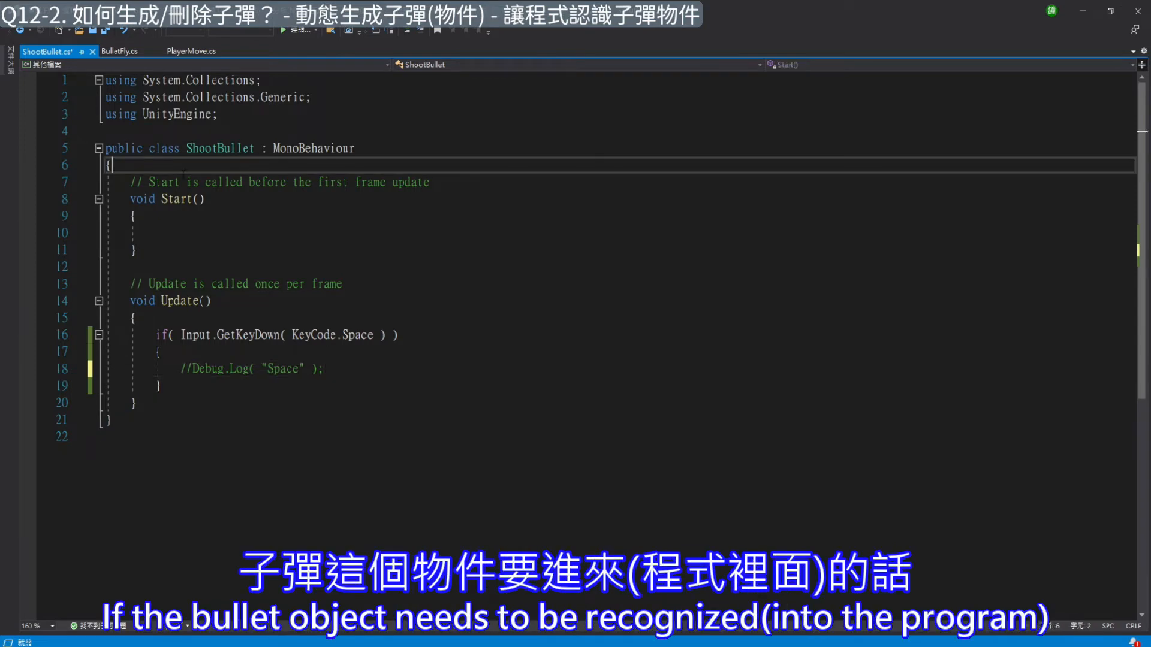
{"action": "key", "text": "Return"}
{"action": "key", "text": "Return"}
{"action": "key", "text": "Up"}
{"action": "type", "text": "public"}
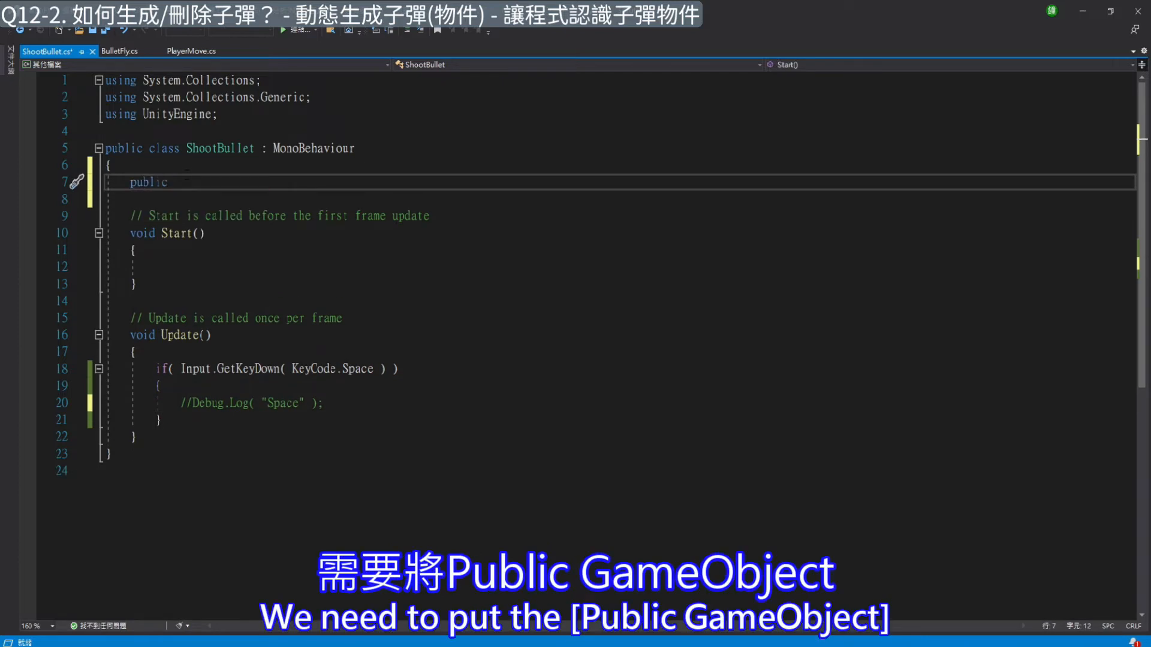
{"action": "key", "text": "Caps_Lock"}
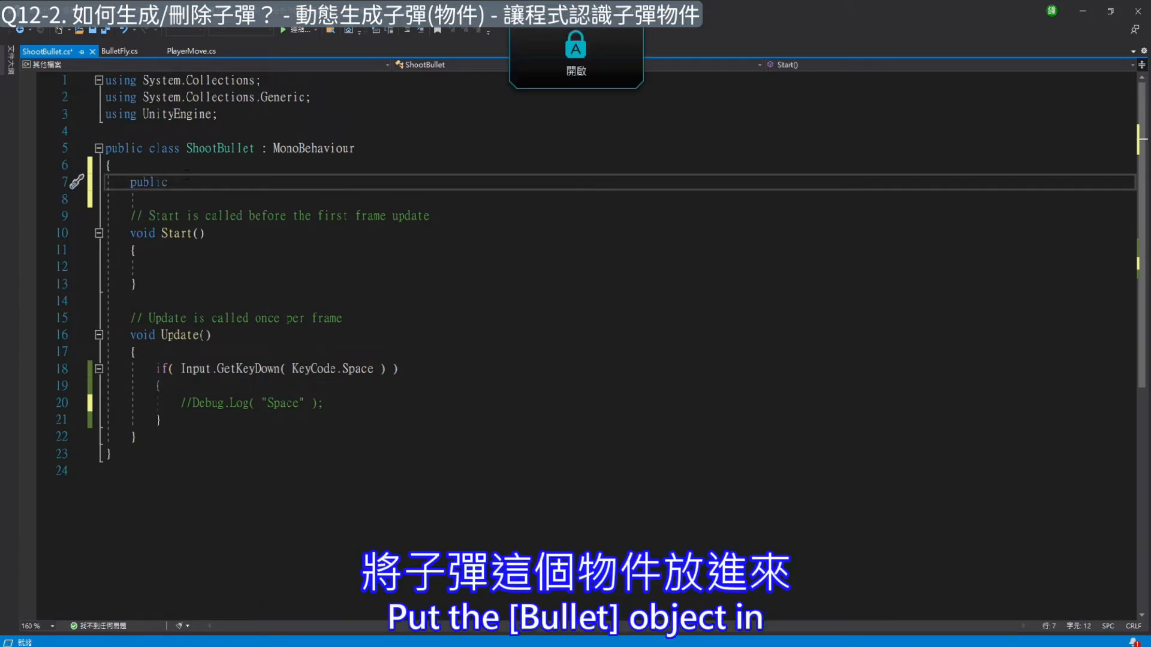
{"action": "type", "text": "Game"}
{"action": "key", "text": "Caps_Lock"}
{"action": "type", "text": "Object "}
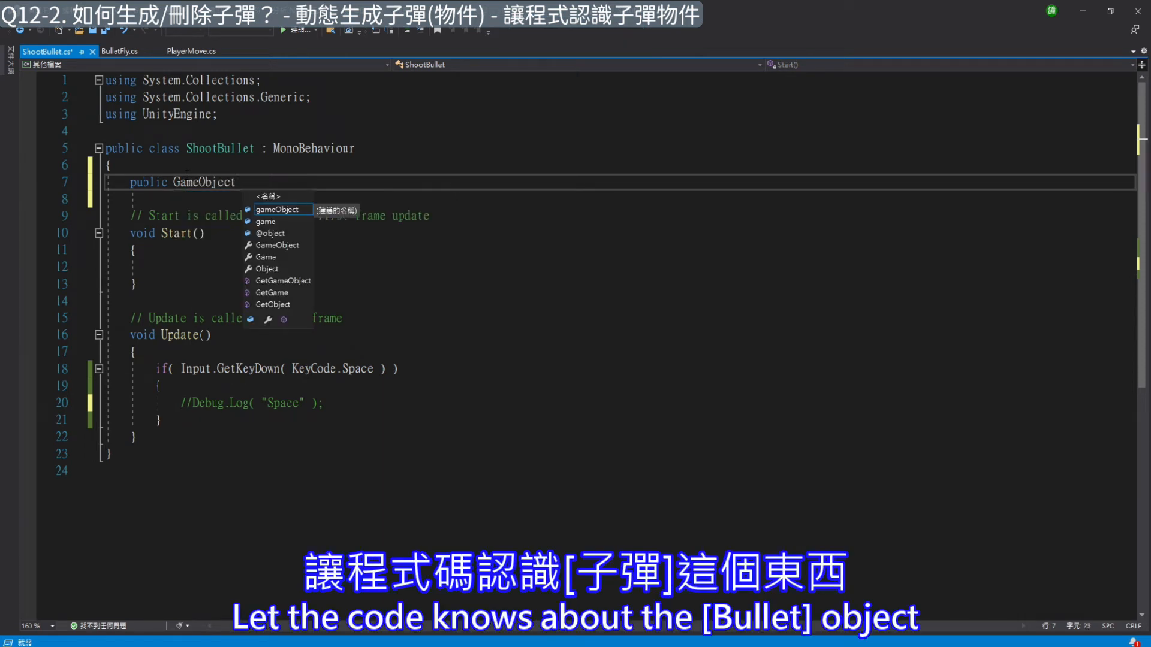
{"action": "type", "text": "bullet;"}
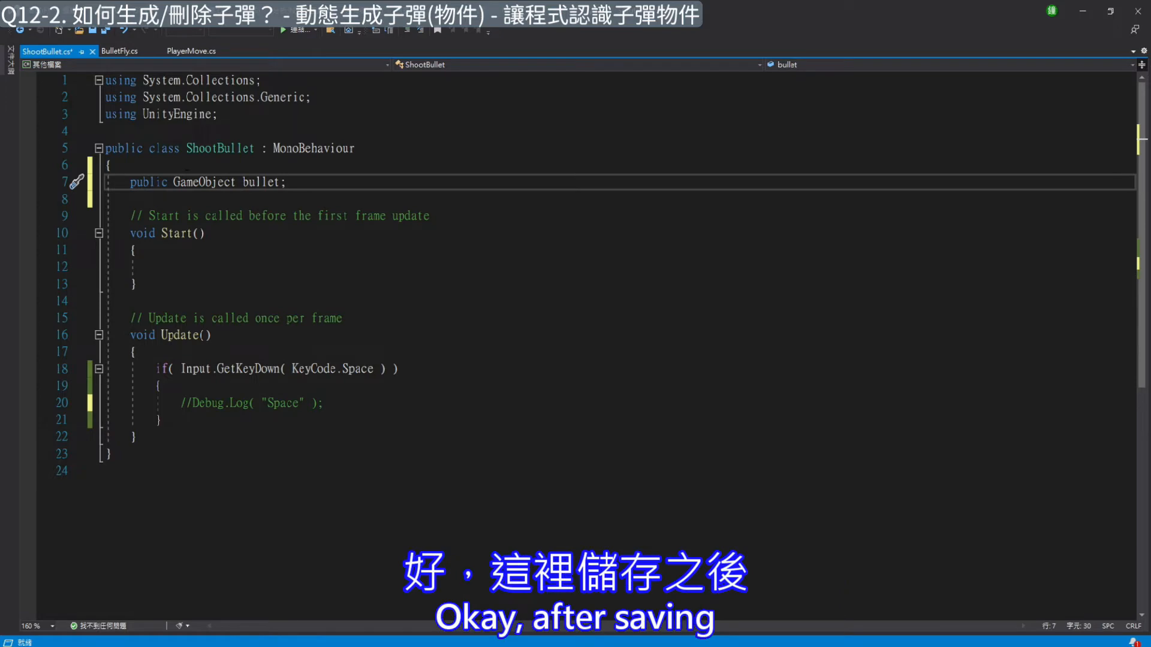
{"action": "key", "text": "ctrl+s"}
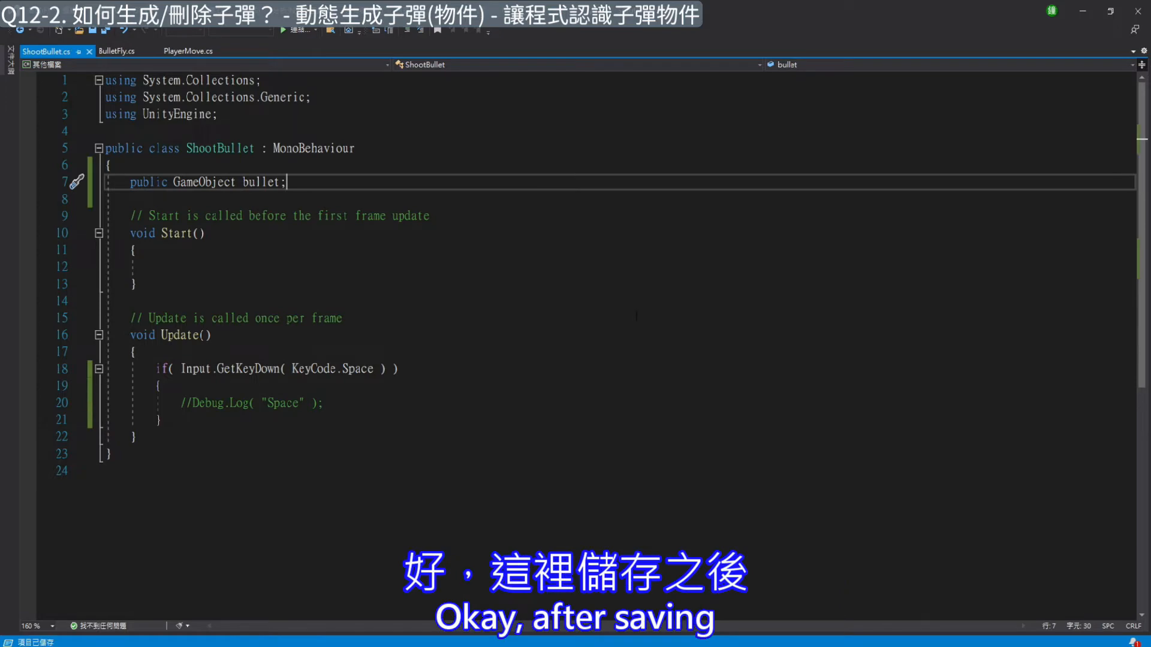
Step: Switch to Unity and assign the Bullet object to the Bullet field of the Player's Shoot Bullet script
{"action": "key", "text": "alt+Tab"}
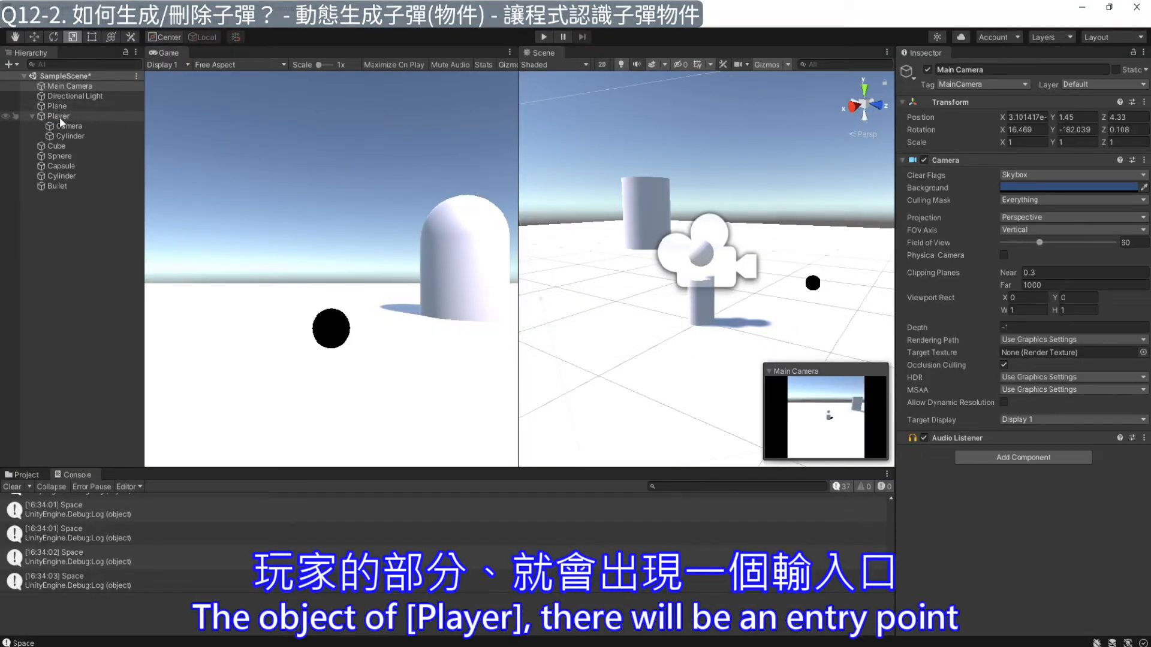
{"action": "left_click", "coordinate": [62, 118]}
{"action": "scroll", "coordinate": [1029, 521], "scroll_direction": "down", "scroll_amount": 5}
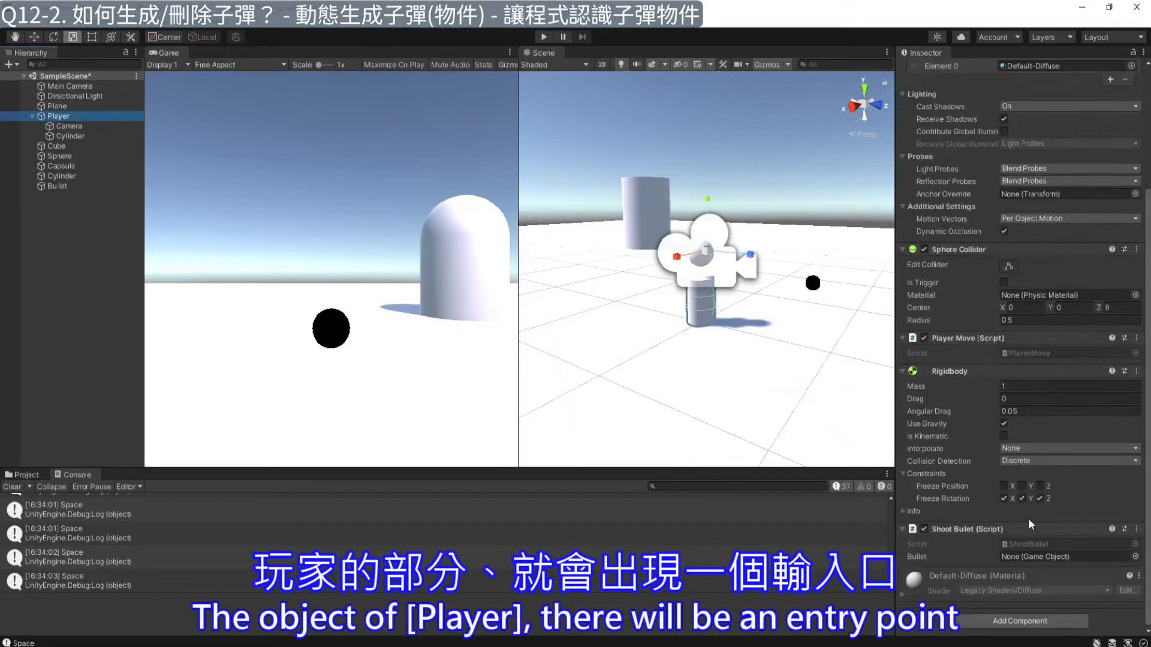
{"action": "left_click", "coordinate": [1136, 556]}
{"action": "double_click", "coordinate": [806, 443]}
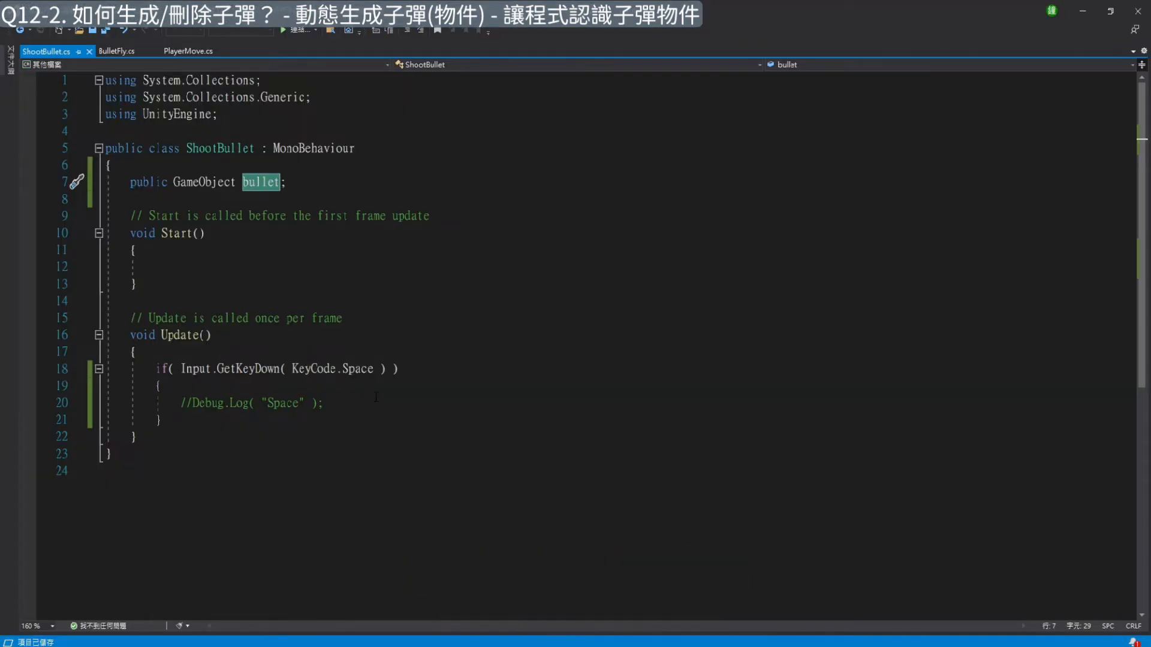
Step: Return to the ShootBullet script and add an Instantiate(); call below the commented-out Debug.Log line inside the if block
{"action": "left_click", "coordinate": [379, 402]}
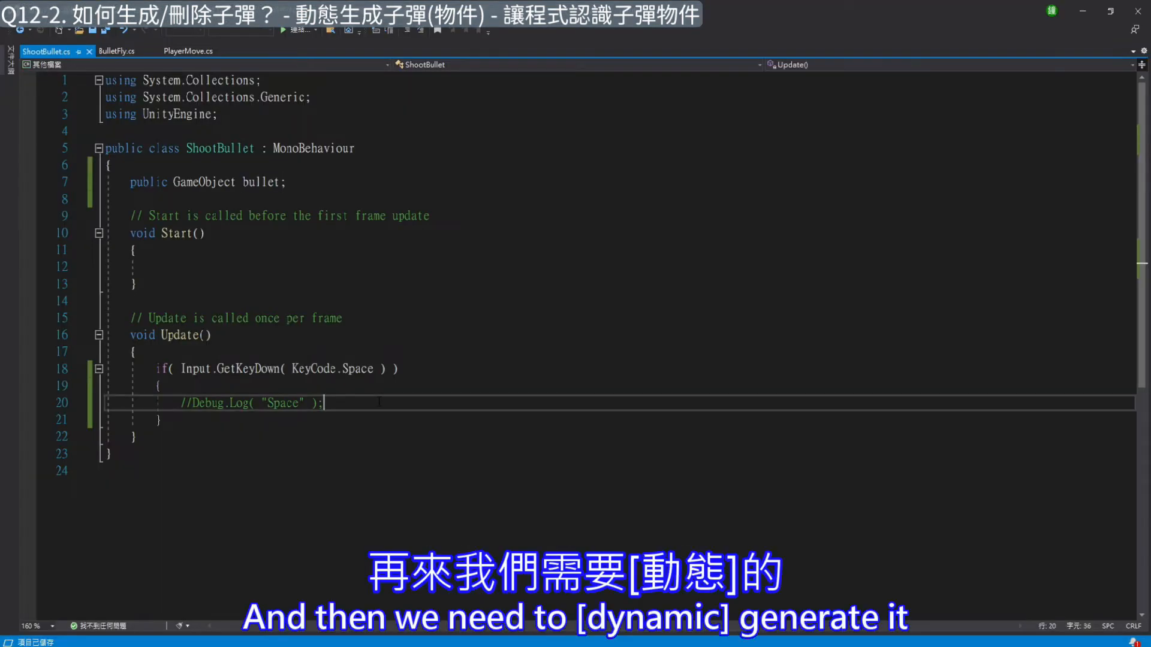
{"action": "key", "text": "Return"}
{"action": "key", "text": "Return"}
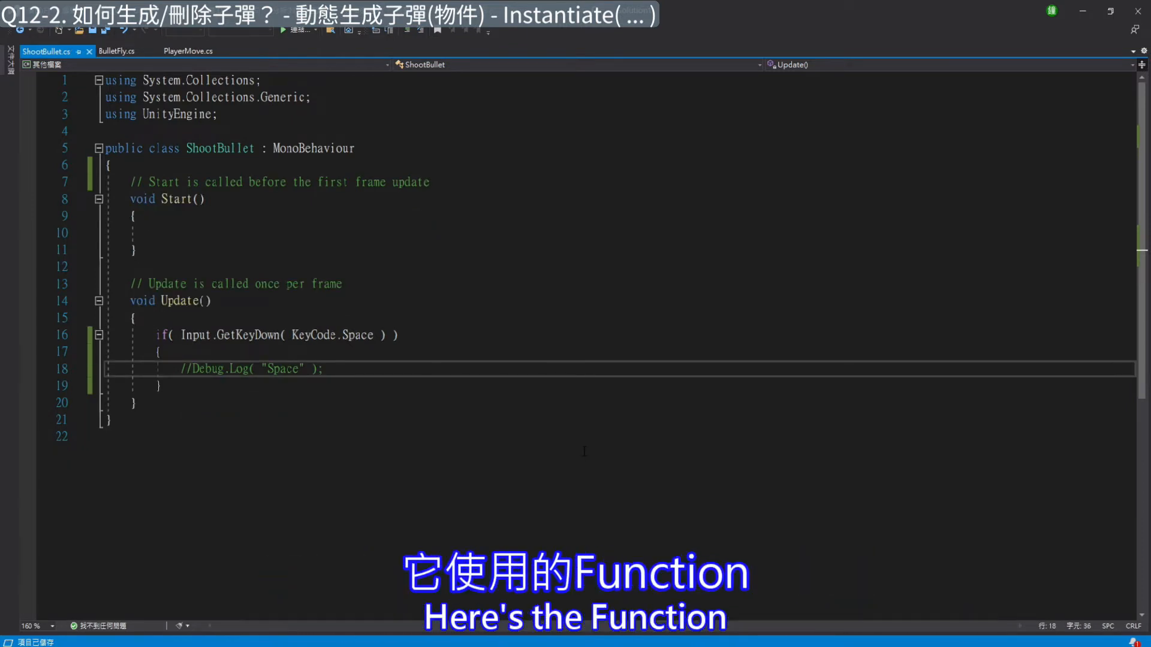
{"action": "key", "text": "Return"}
{"action": "key", "text": "Return"}
{"action": "key", "text": "Caps_Lock"}
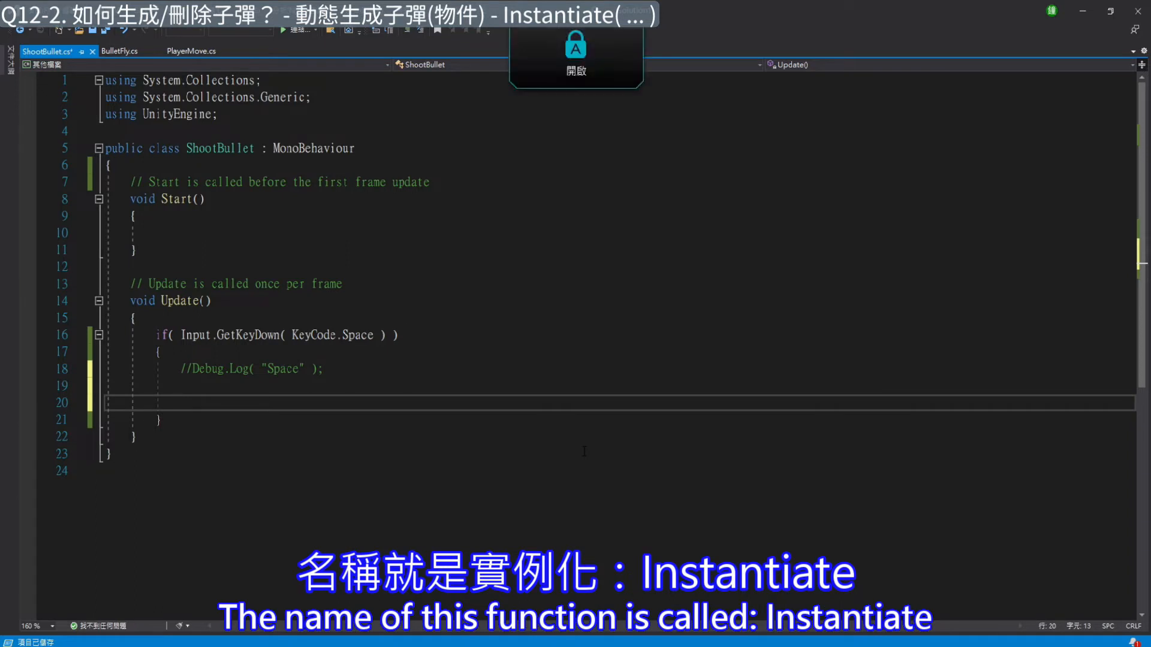
{"action": "type", "text": "I"}
{"action": "key", "text": "Caps_Lock"}
{"action": "type", "text": "nstan"}
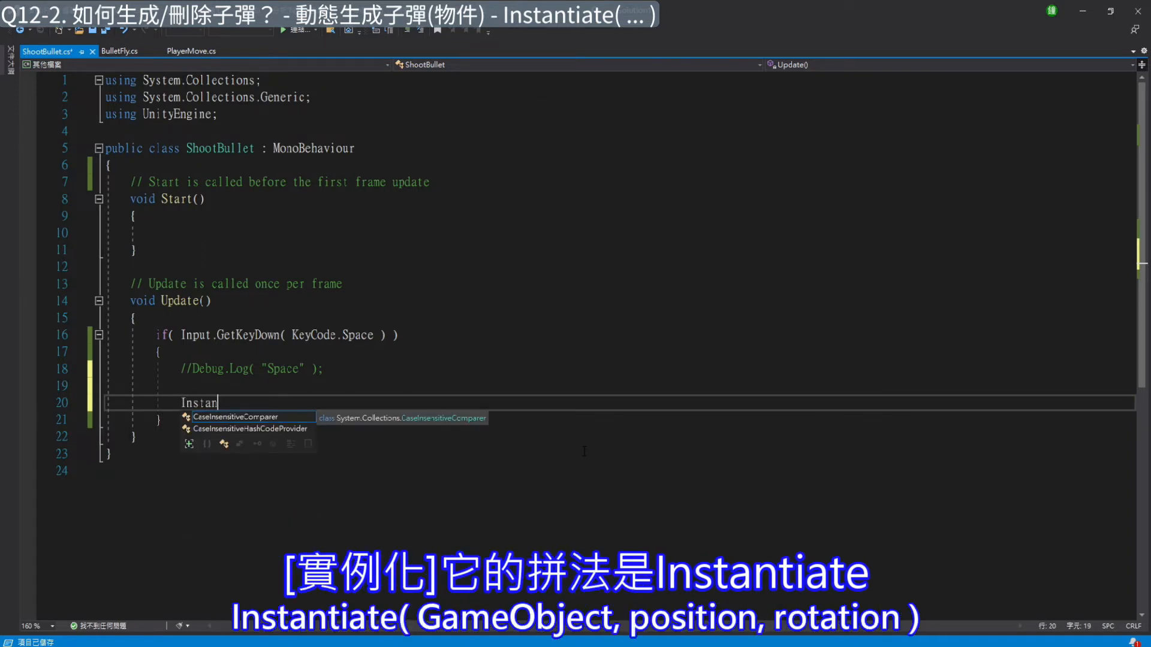
{"action": "type", "text": "tiate();"}
Step: Fill in the Instantiate call with the arguments bullet, position, rotation
{"action": "key", "text": "Left"}
{"action": "key", "text": "Left"}
{"action": "key", "text": "Left"}
{"action": "type", "text": "bullet"}
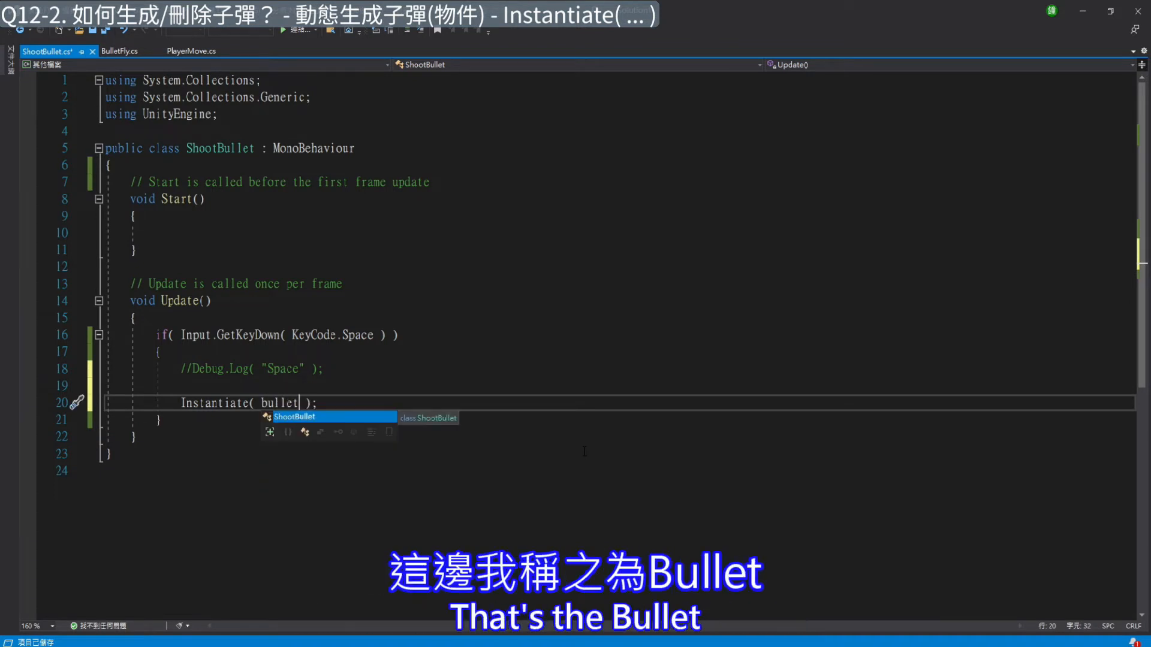
{"action": "type", "text": ", "}
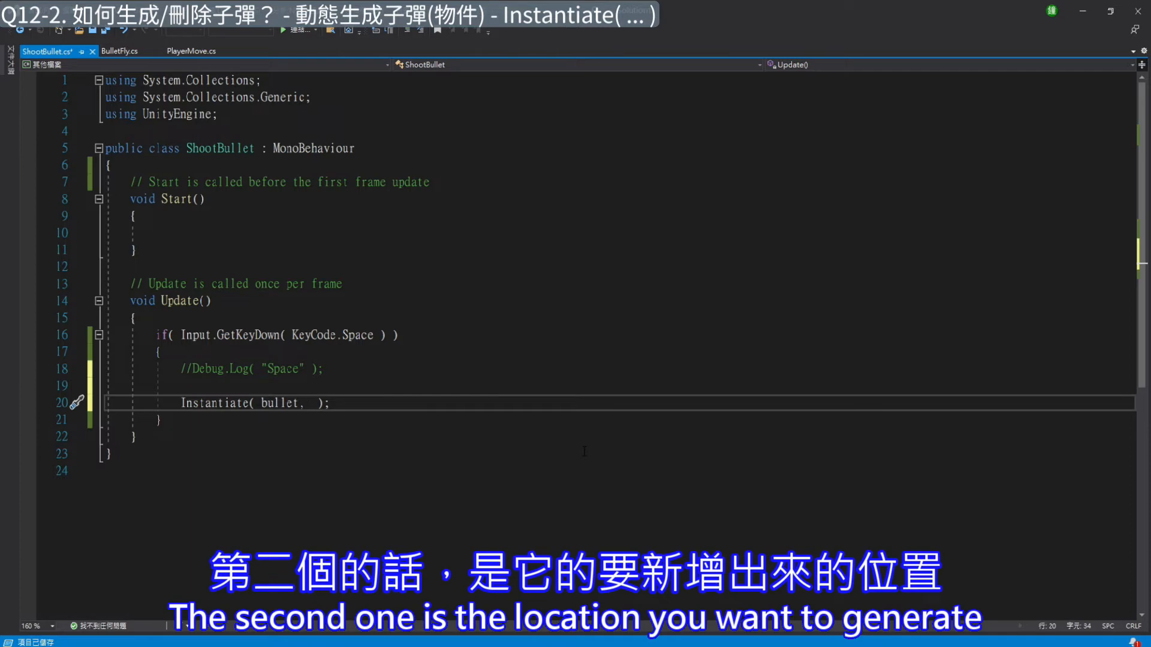
{"action": "type", "text": "post"}
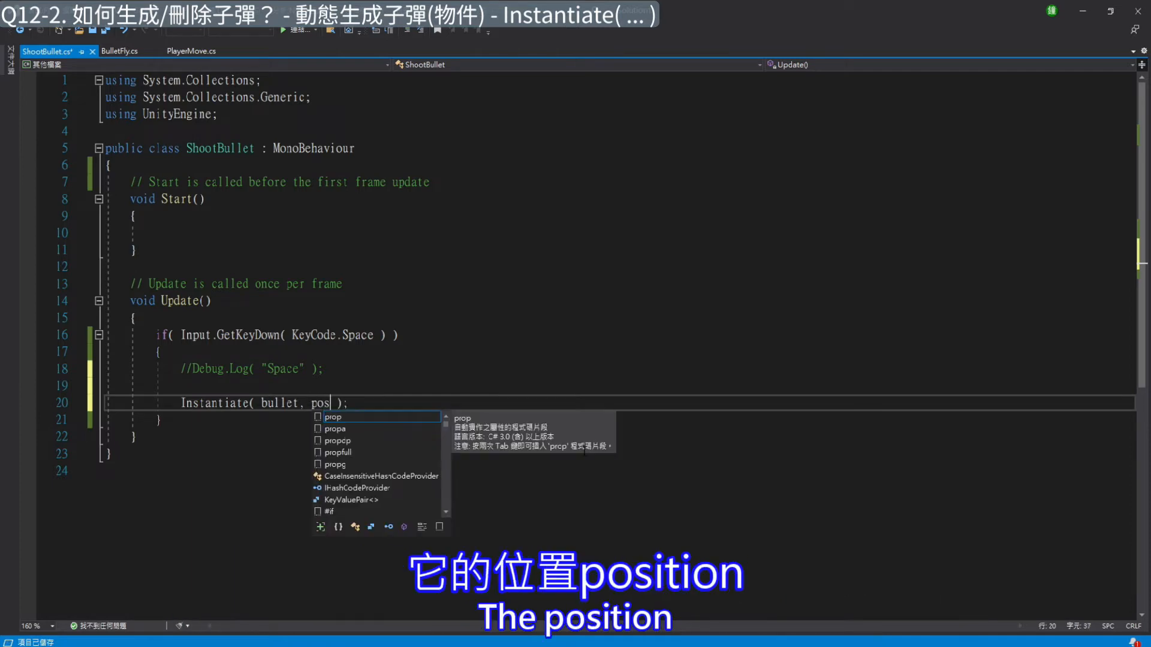
{"action": "key", "text": "BackSpace"}
{"action": "type", "text": "ition, "}
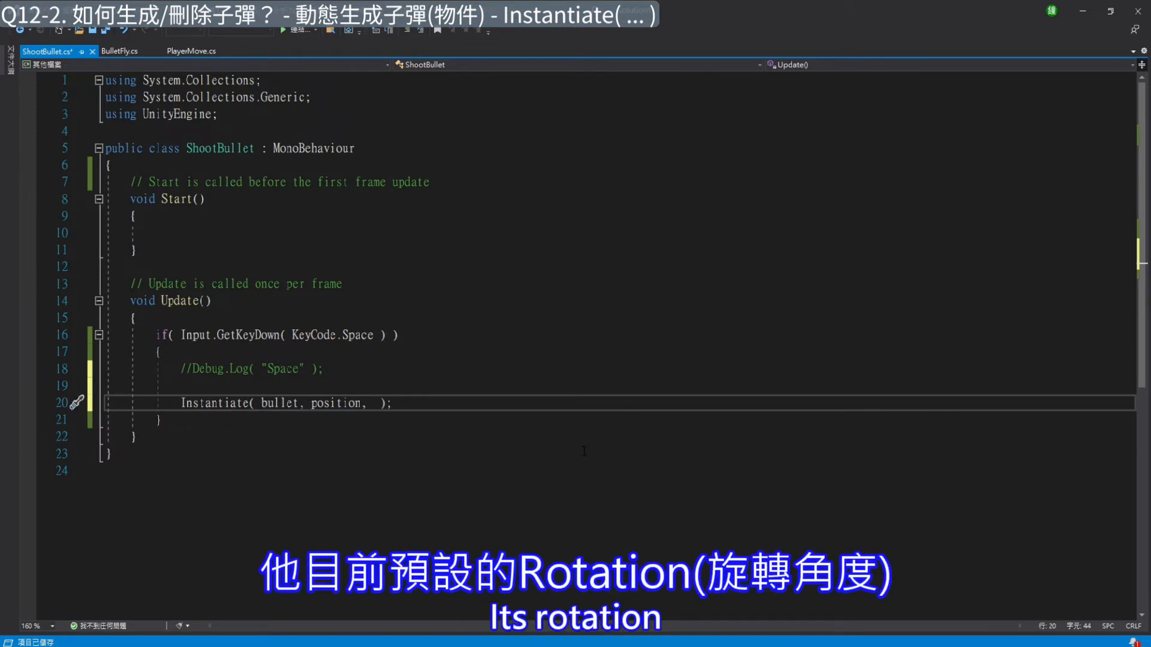
{"action": "type", "text": "ro"}
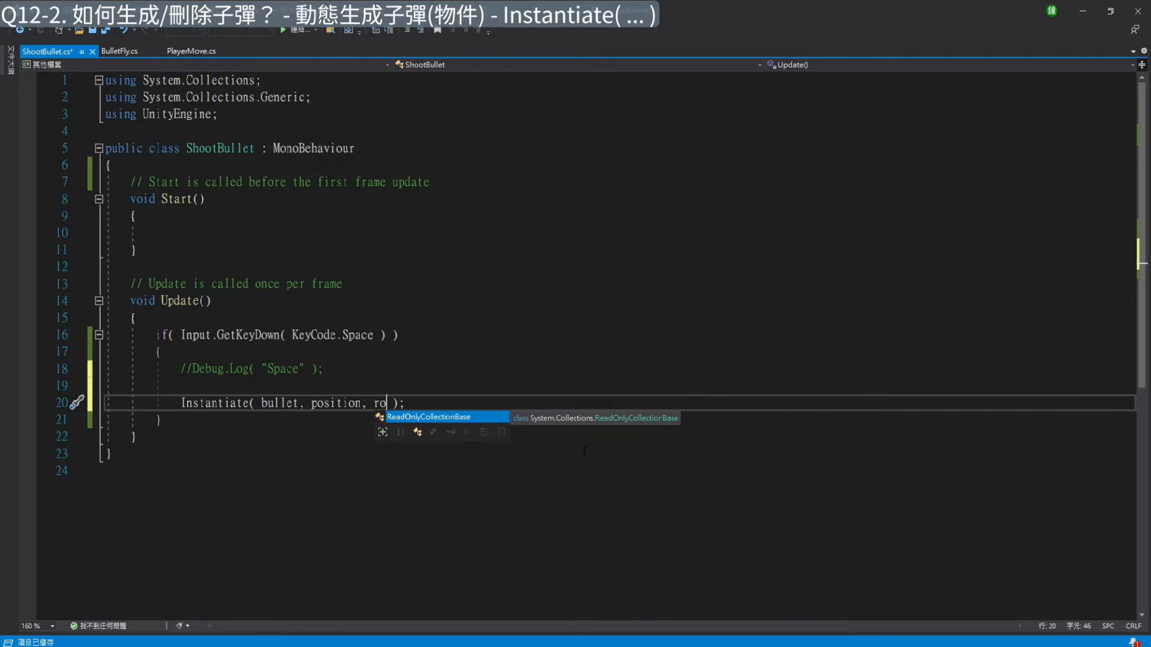
{"action": "type", "text": "tation"}
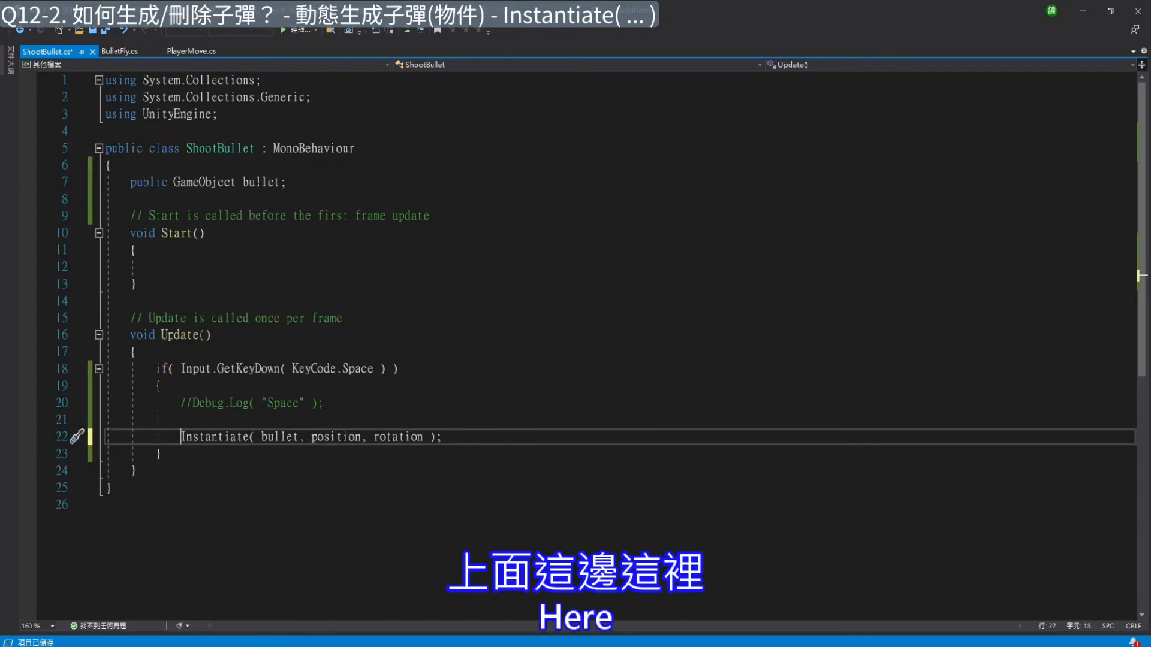
Step: Change the second Instantiate argument to transform.position
{"action": "left_click", "coordinate": [277, 184]}
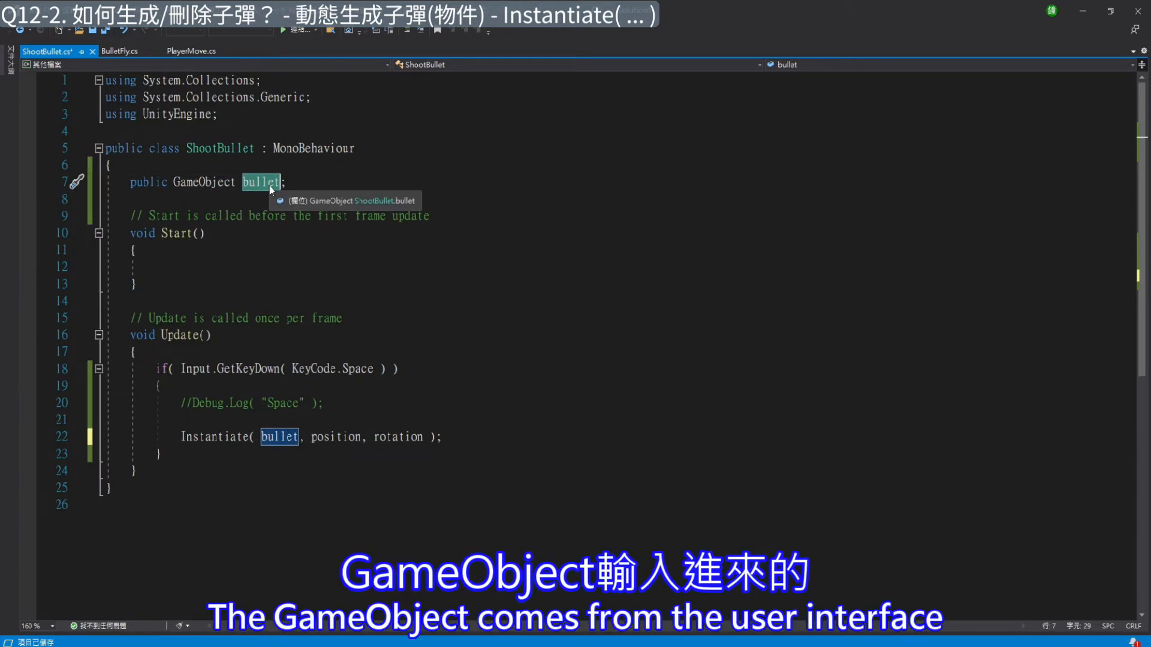
{"action": "double_click", "coordinate": [286, 438]}
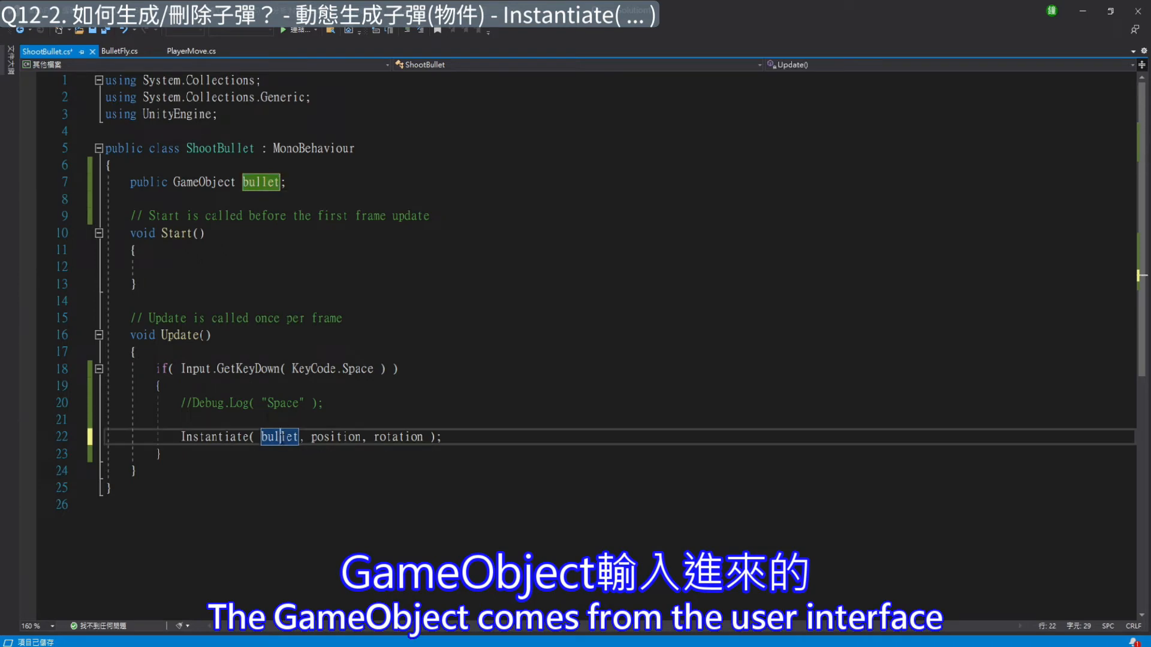
{"action": "left_click", "coordinate": [324, 438]}
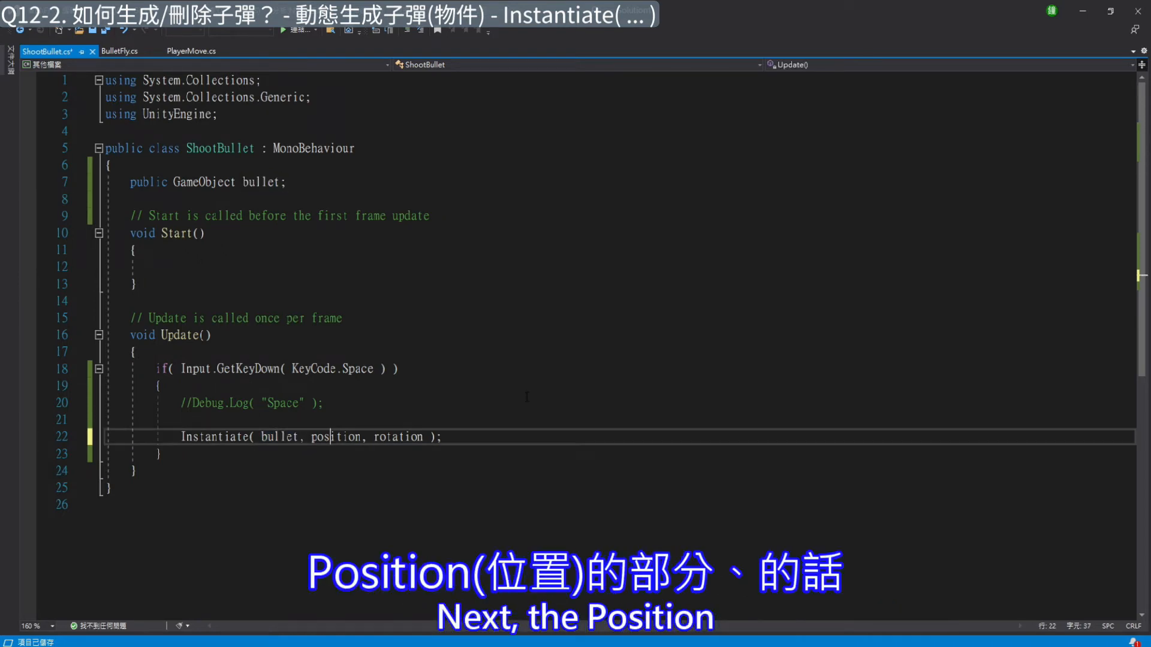
{"action": "key", "text": "Left"}
{"action": "key", "text": "Left"}
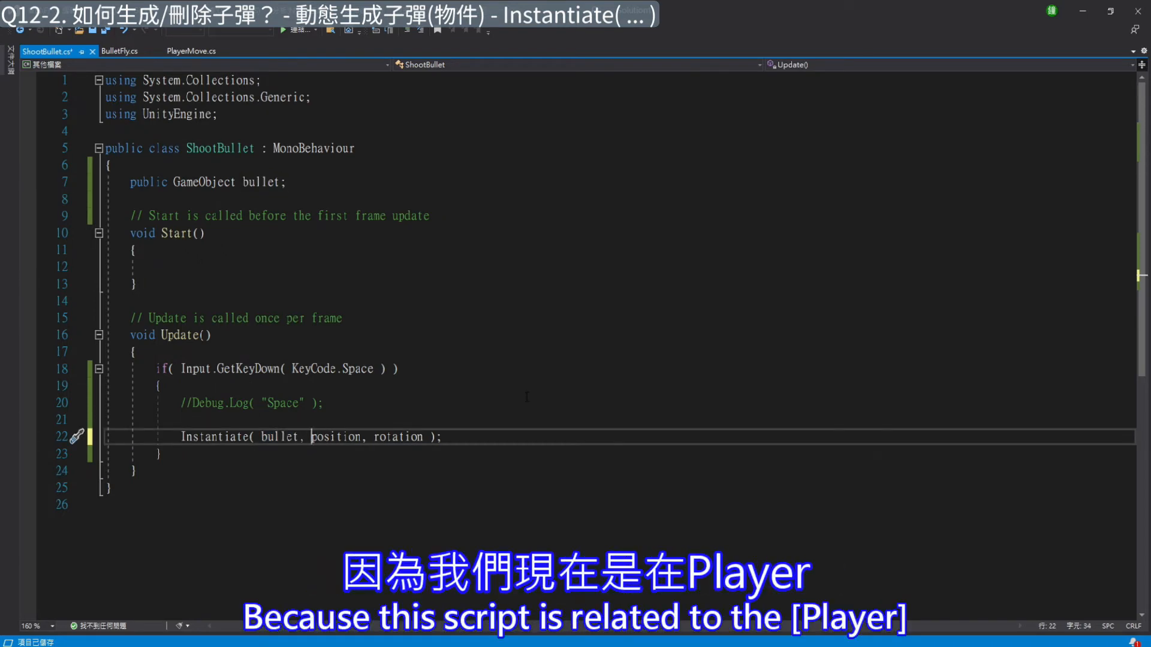
{"action": "key", "text": "shift+Right"}
{"action": "key", "text": "shift+Right"}
{"action": "key", "text": "shift+Right"}
{"action": "key", "text": "shift+Right"}
{"action": "key", "text": "shift+Right"}
{"action": "key", "text": "shift+Right"}
{"action": "key", "text": "shift+Right"}
{"action": "key", "text": "shift+Right"}
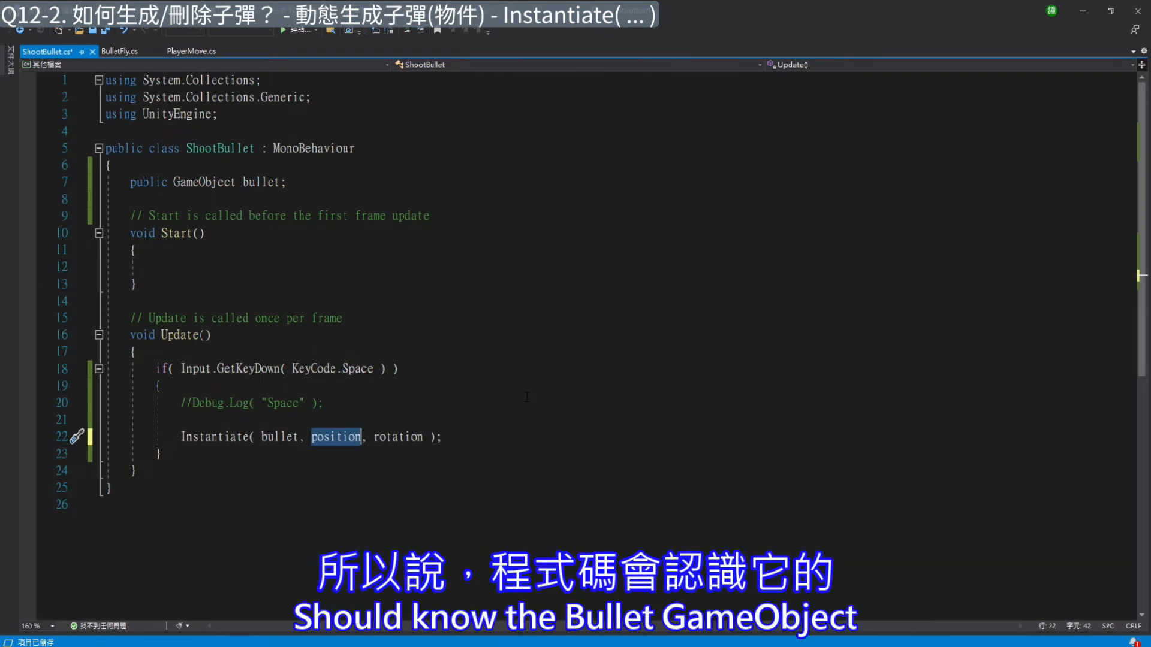
{"action": "key", "text": "Left"}
{"action": "type", "text": "trans"}
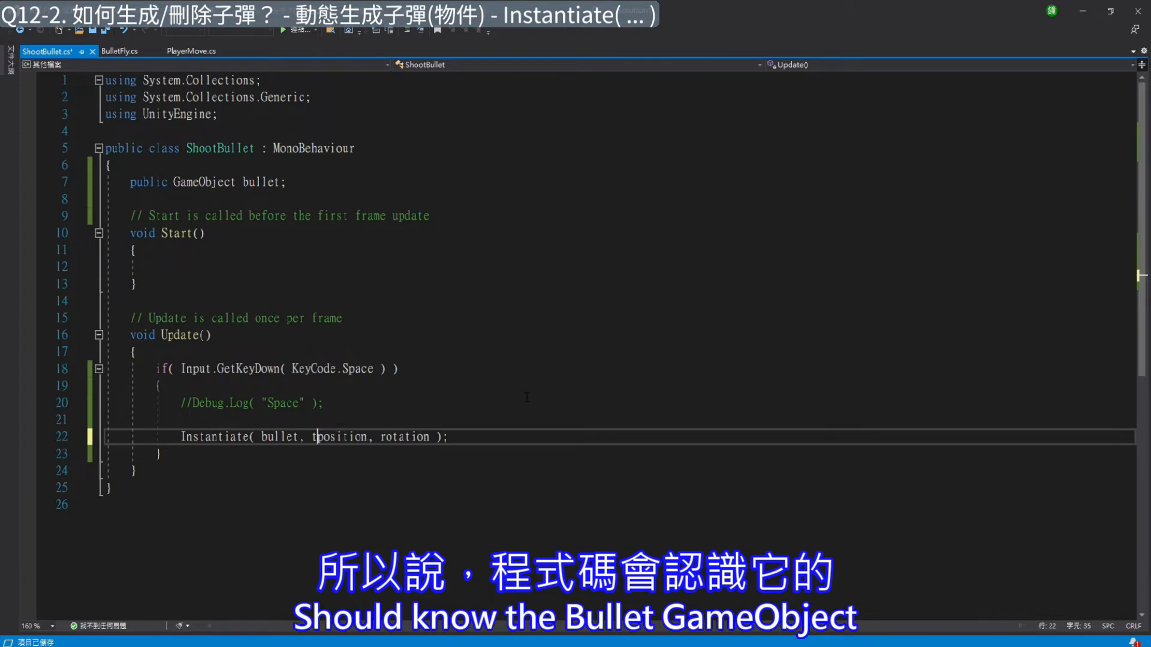
{"action": "type", "text": "form."}
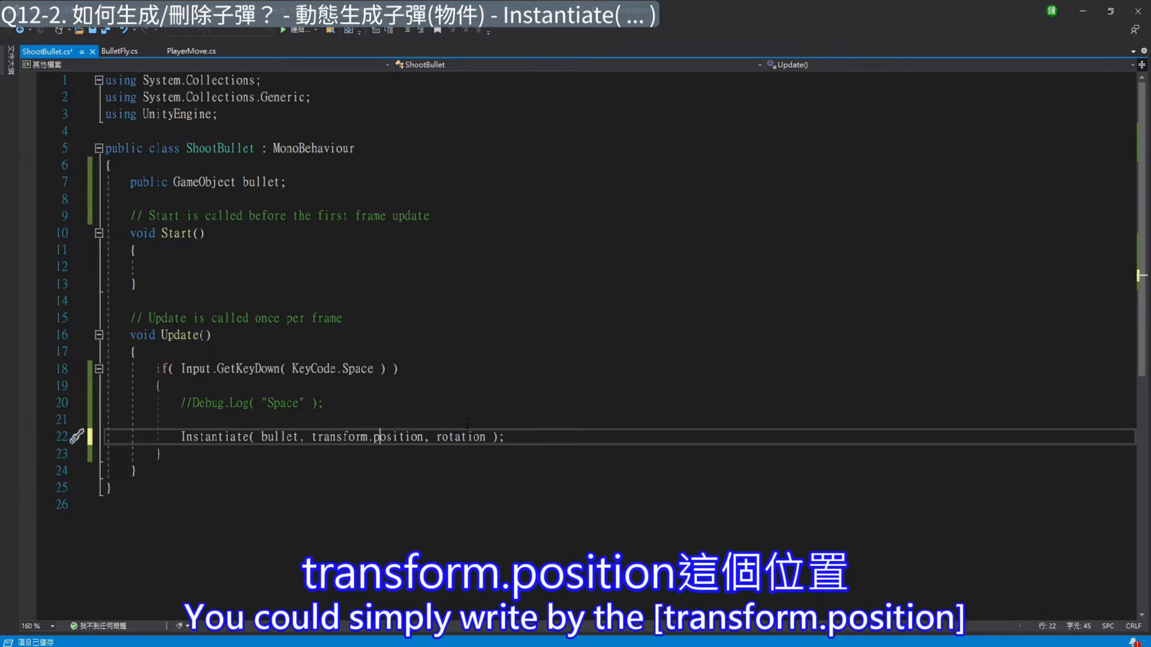
Step: Change the third Instantiate argument to transform.rotation and save the script
{"action": "key", "text": "Right"}
{"action": "key", "text": "Right"}
{"action": "key", "text": "Right"}
{"action": "key", "text": "Right"}
{"action": "key", "text": "Right"}
{"action": "key", "text": "Right"}
{"action": "key", "text": "Right"}
{"action": "key", "text": "Right"}
{"action": "key", "text": "Right"}
{"action": "key", "text": "Right"}
{"action": "key", "text": "Right"}
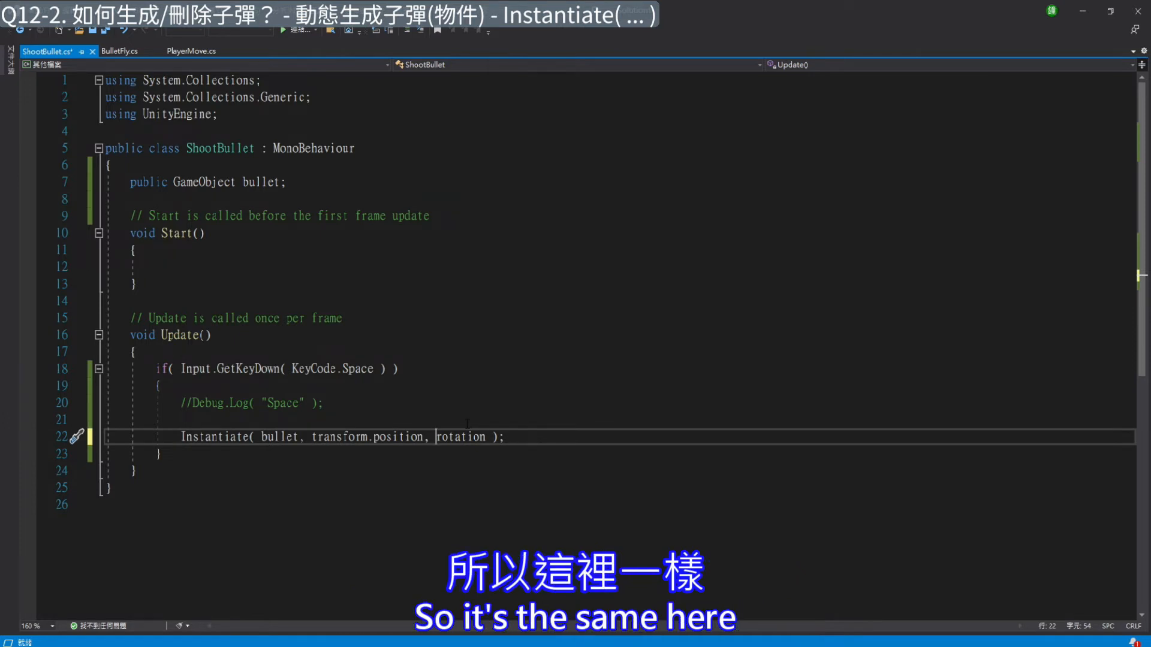
{"action": "type", "text": "trans"}
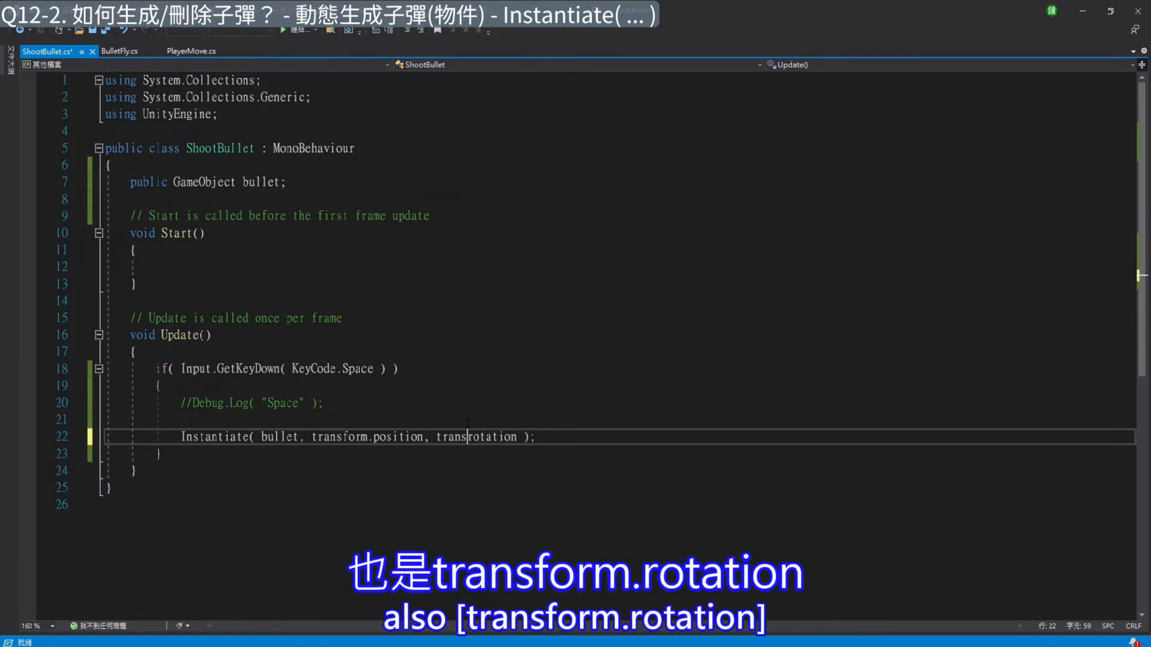
{"action": "type", "text": "form."}
{"action": "key", "text": "ctrl+s"}
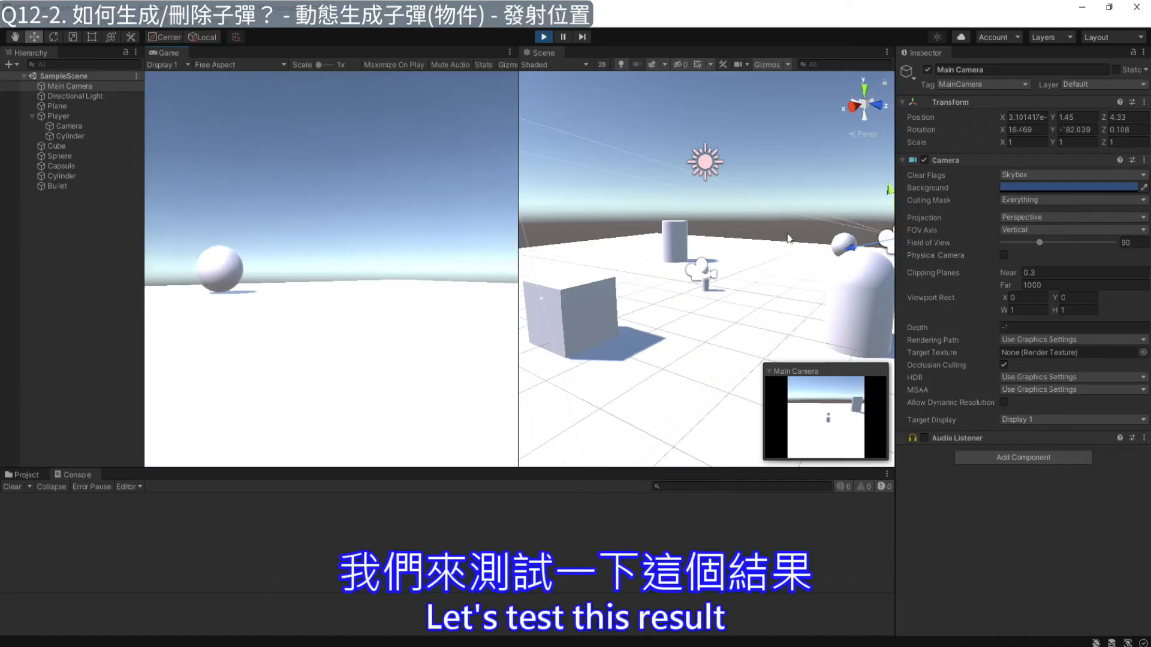
Step: Test the running game in Unity by firing bullets repeatedly while turning the Player, and check their flight directions
{"action": "key", "text": "d"}
{"action": "key", "text": "space"}
{"action": "key", "text": "space"}
{"action": "key", "text": "space"}
{"action": "key", "text": "space"}
{"action": "key", "text": "space"}
{"action": "key", "text": "space"}
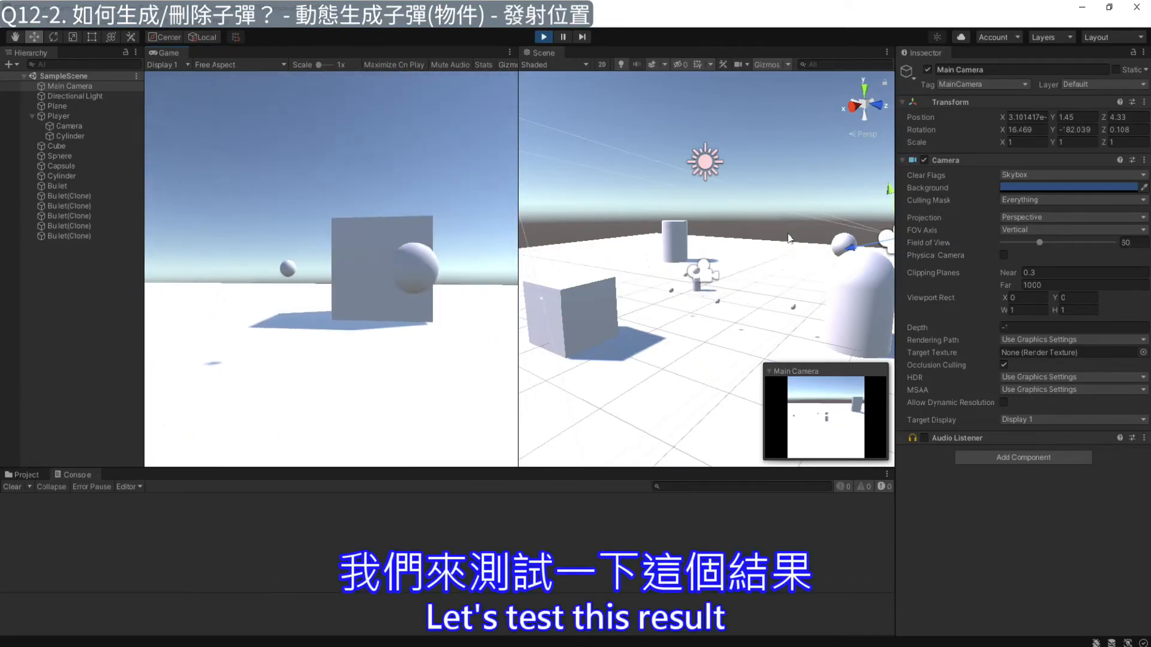
{"action": "key", "text": "d"}
{"action": "key", "text": "space"}
{"action": "key", "text": "space"}
{"action": "key", "text": "space"}
{"action": "key", "text": "space"}
{"action": "key", "text": "space"}
{"action": "key", "text": "space"}
{"action": "key", "text": "space"}
{"action": "key", "text": "space"}
{"action": "key", "text": "space"}
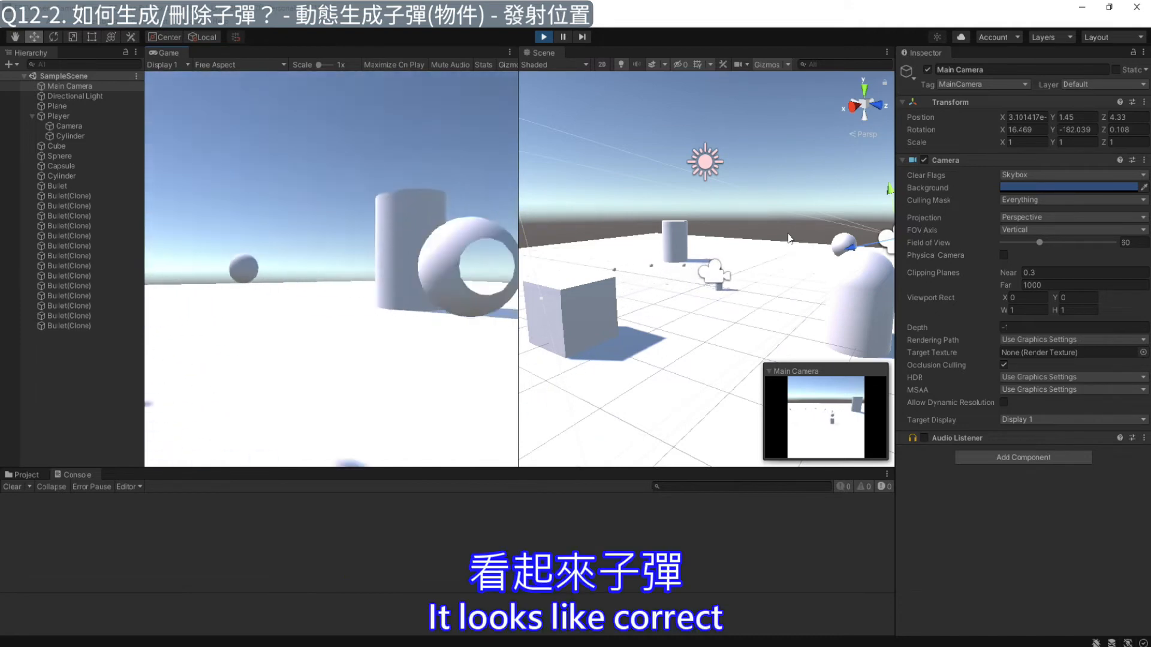
{"action": "key", "text": "d"}
{"action": "key", "text": "space"}
{"action": "key", "text": "space"}
{"action": "key", "text": "space"}
{"action": "key", "text": "space"}
{"action": "key", "text": "space"}
{"action": "key", "text": "space"}
{"action": "key", "text": "space"}
{"action": "key", "text": "space"}
{"action": "key", "text": "space"}
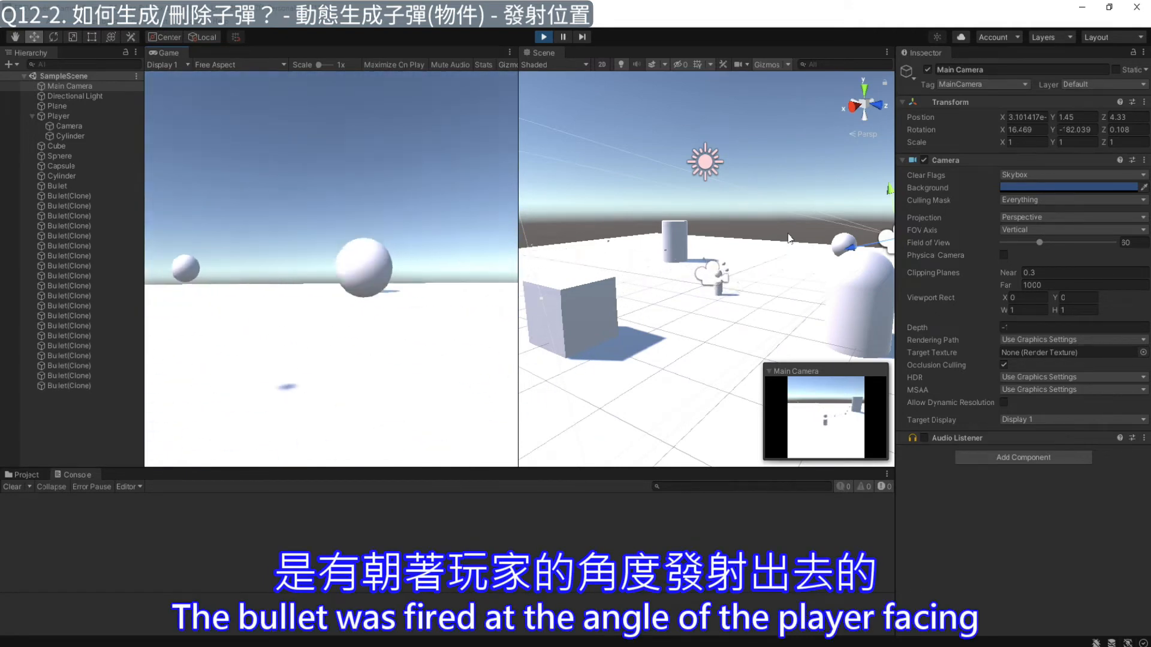
{"action": "key", "text": "d"}
{"action": "key", "text": "space"}
{"action": "key", "text": "space"}
{"action": "key", "text": "space"}
{"action": "key", "text": "space"}
{"action": "key", "text": "space"}
Step: Examine the Player's movement close up in the Scene view while firing more bullets, and stop the game
{"action": "scroll", "coordinate": [718, 270], "scroll_direction": "up", "scroll_amount": 8}
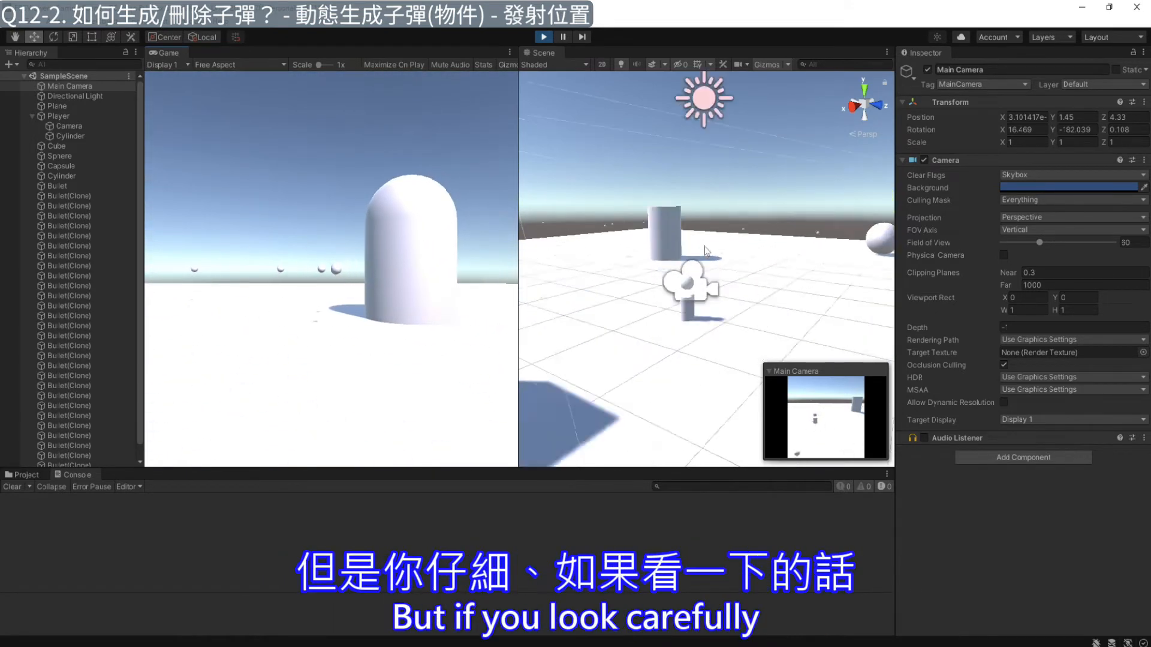
{"action": "scroll", "coordinate": [717, 265], "scroll_direction": "down", "scroll_amount": 3}
{"action": "key", "text": "space"}
{"action": "key", "text": "space"}
{"action": "key", "text": "space"}
{"action": "key", "text": "space"}
{"action": "key", "text": "space"}
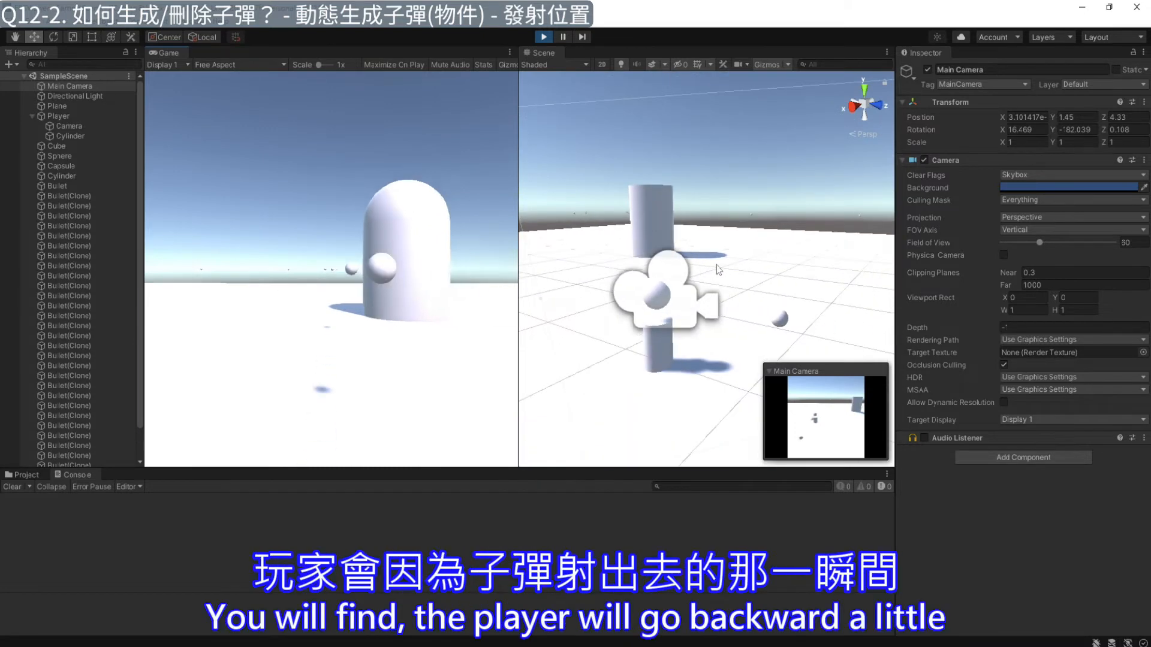
{"action": "key", "text": "space"}
{"action": "key", "text": "space"}
{"action": "key", "text": "space"}
{"action": "key", "text": "space"}
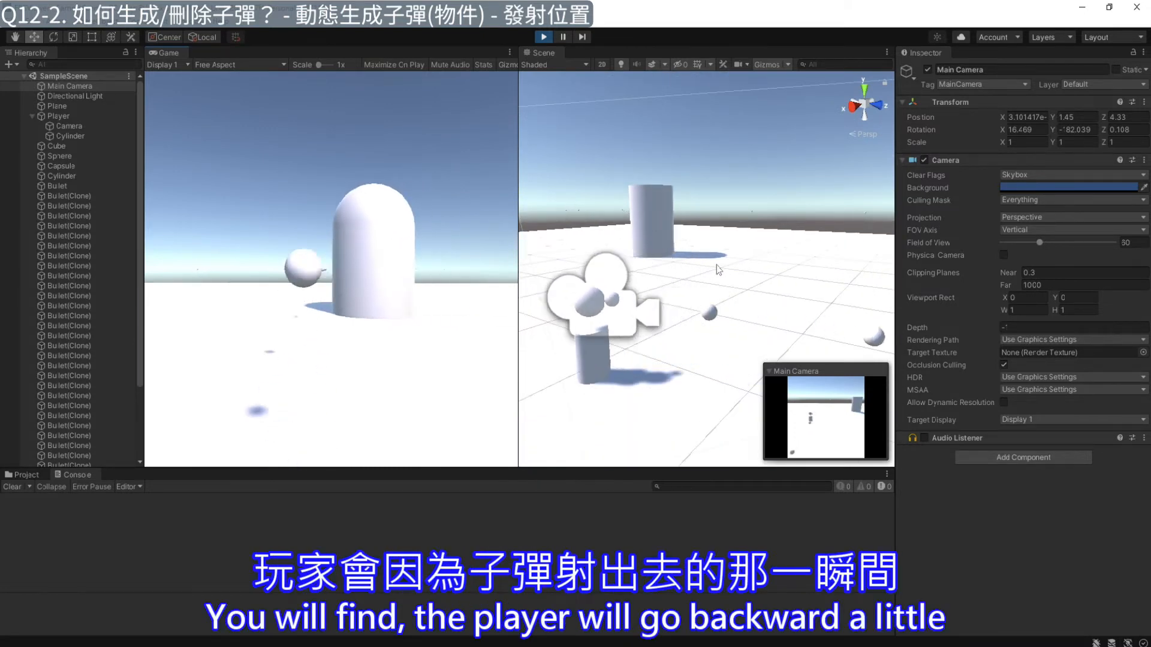
{"action": "key", "text": "a"}
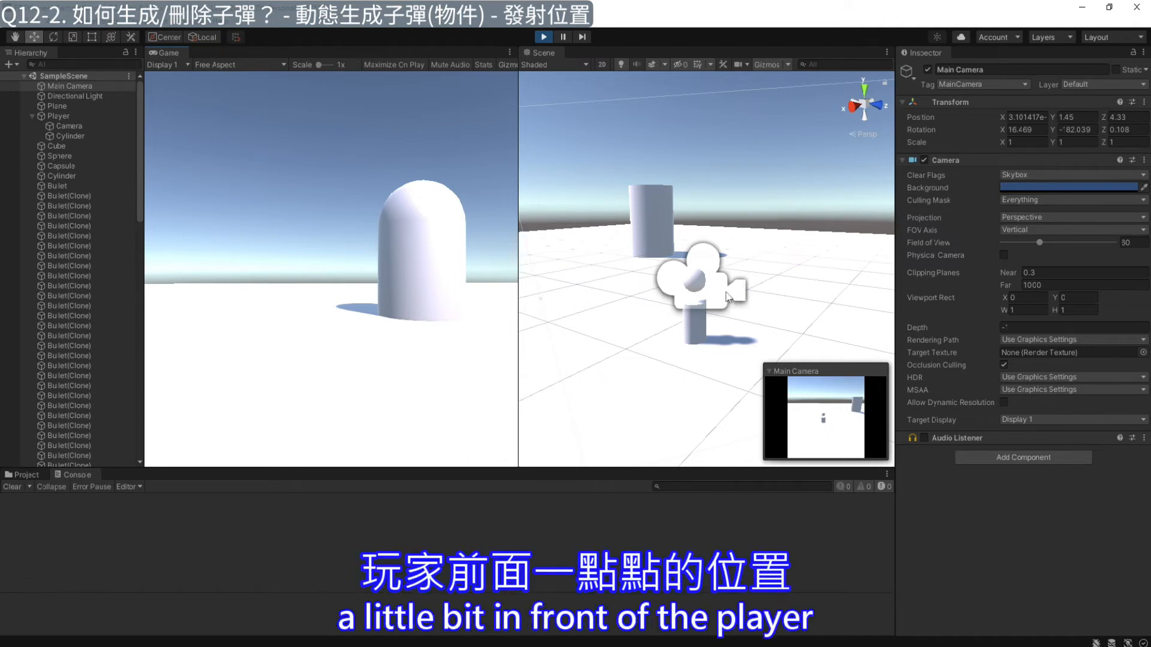
{"action": "left_click", "coordinate": [542, 37]}
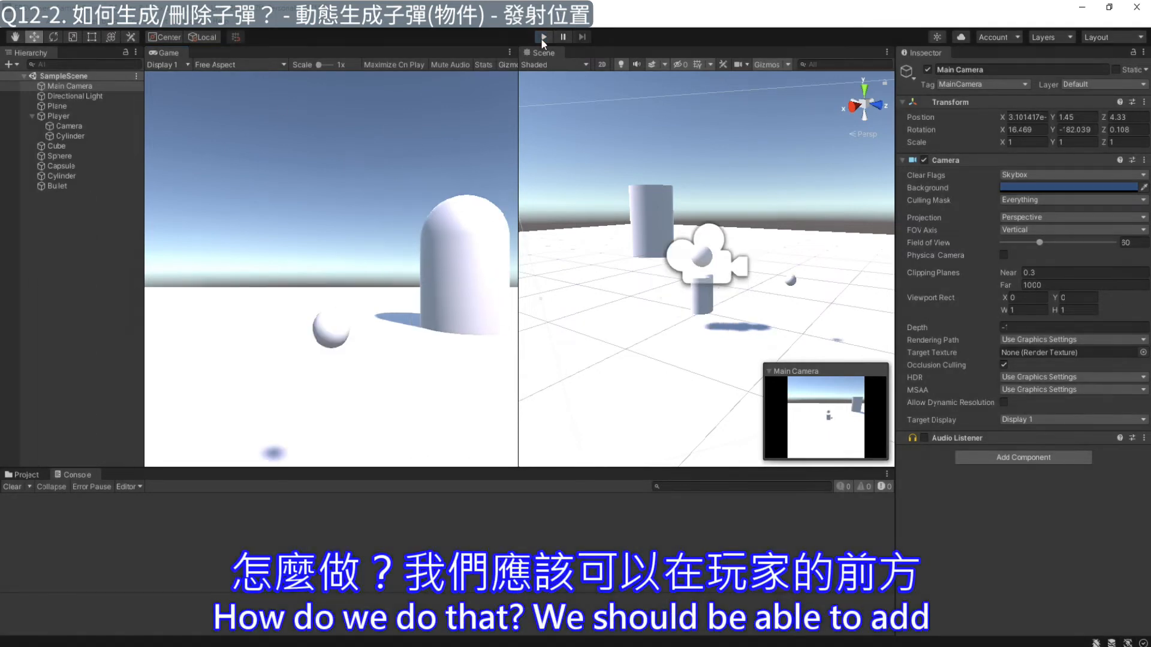
{"action": "left_click", "coordinate": [54, 118]}
{"action": "right_click", "coordinate": [54, 118]}
{"action": "mouse_move", "coordinate": [112, 296]}
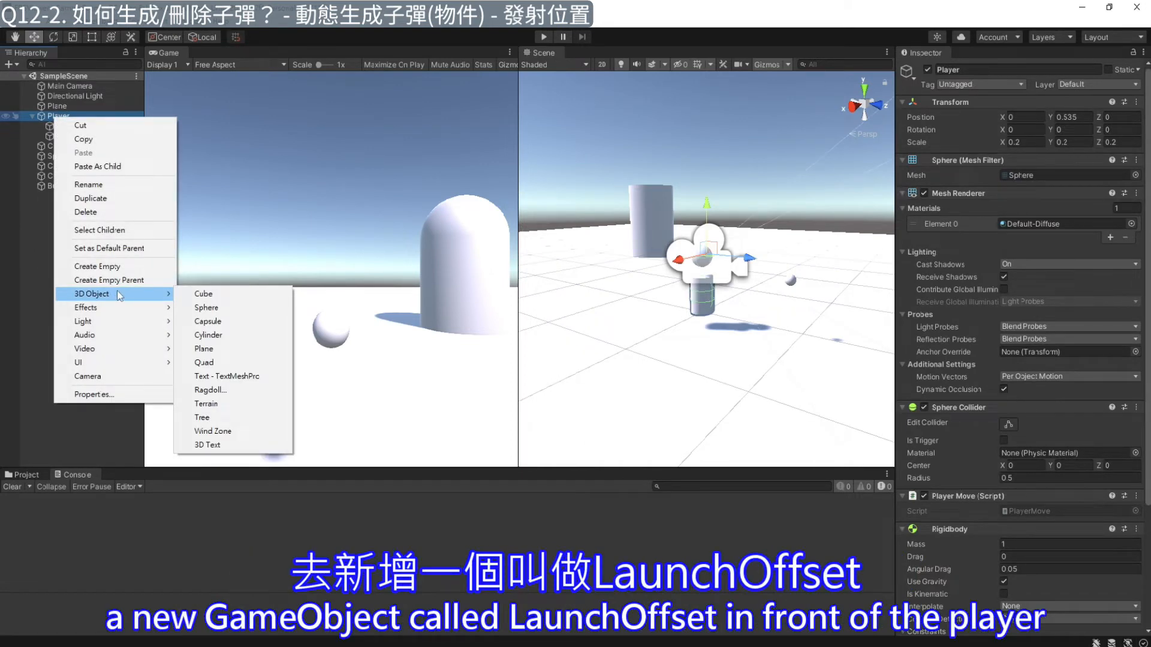
{"action": "key", "text": "Escape"}
Step: Create an empty child object under Player and name it LaunchOffset
{"action": "right_click", "coordinate": [60, 114]}
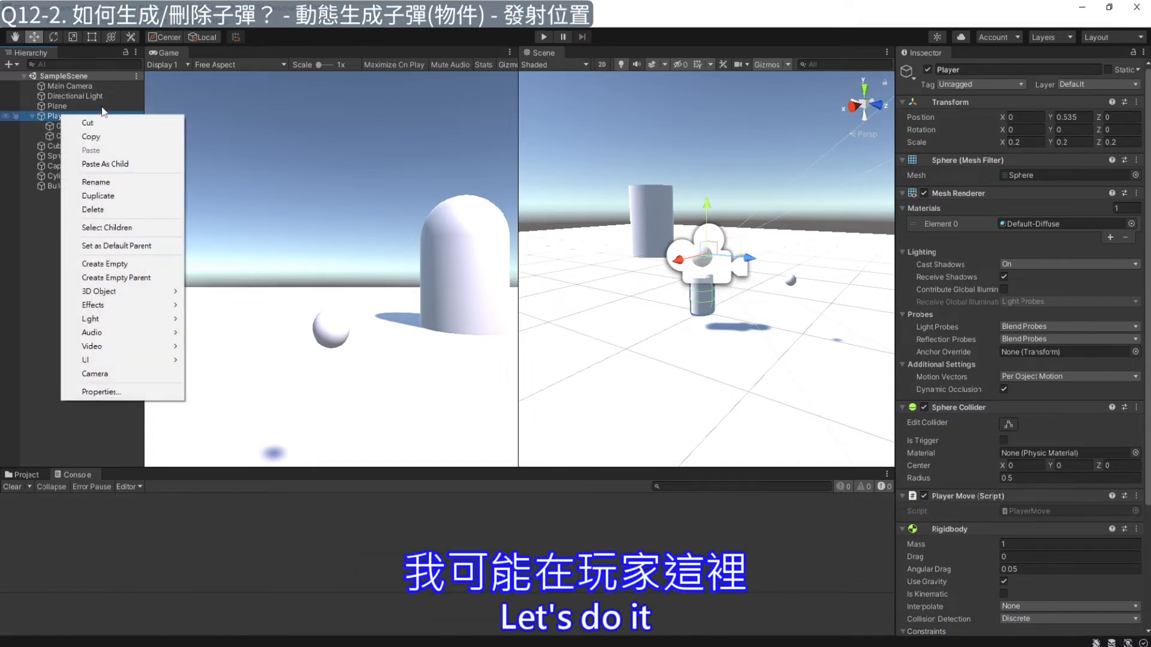
{"action": "left_click", "coordinate": [141, 267]}
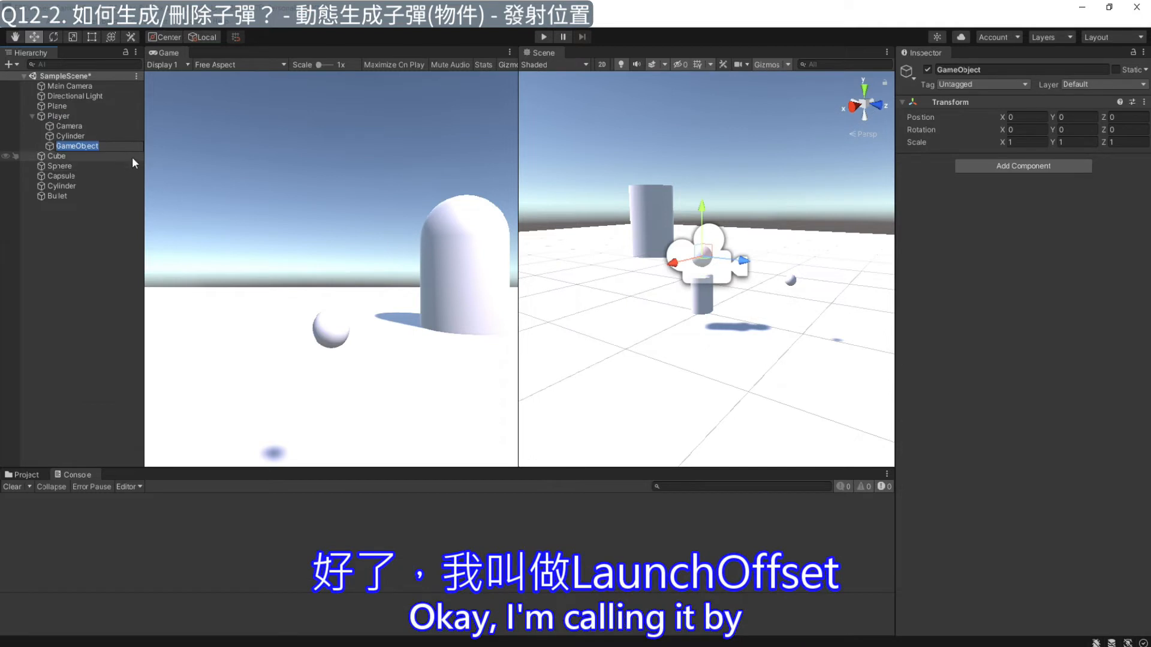
{"action": "type", "text": "LaunchOffset"}
{"action": "key", "text": "Return"}
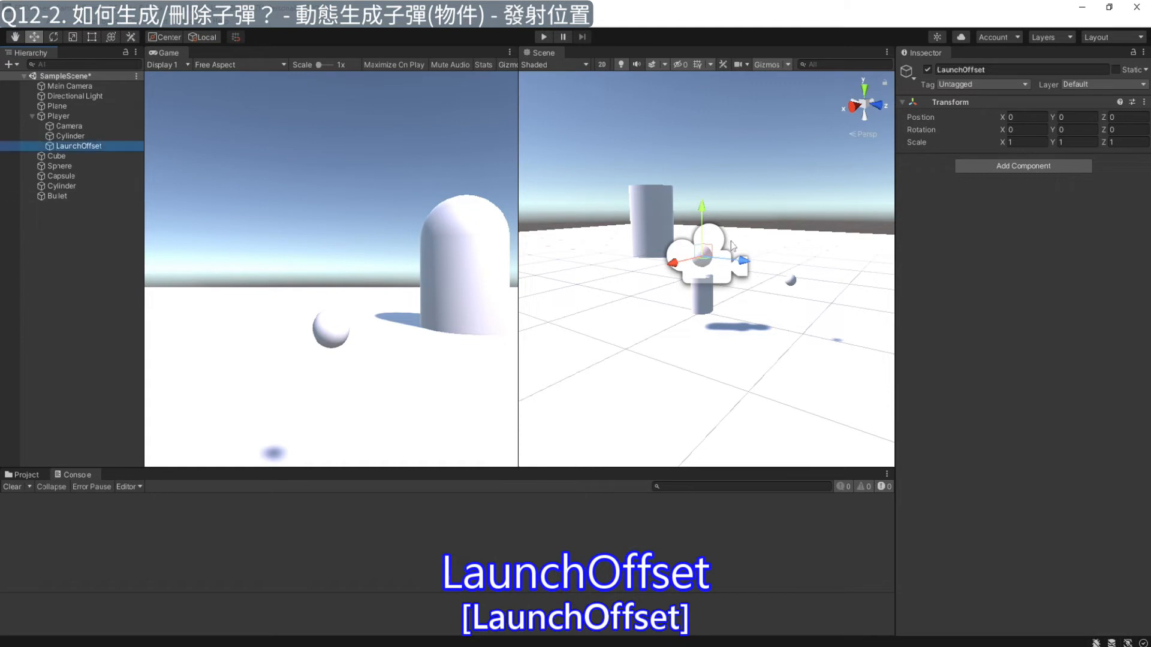
Step: Move LaunchOffset in front of the Player, to about Y -0.35 and Z 1.4, and save the scene
{"action": "left_click_drag", "start_coordinate": [742, 260], "coordinate": [788, 265]}
{"action": "mouse_move", "coordinate": [739, 215]}
{"action": "left_mouse_down"}
{"action": "mouse_move", "coordinate": [527, 349]}
{"action": "mouse_move", "coordinate": [671, 282]}
{"action": "mouse_move", "coordinate": [746, 217]}
{"action": "left_mouse_up"}
{"action": "left_click_drag", "start_coordinate": [793, 270], "coordinate": [784, 272]}
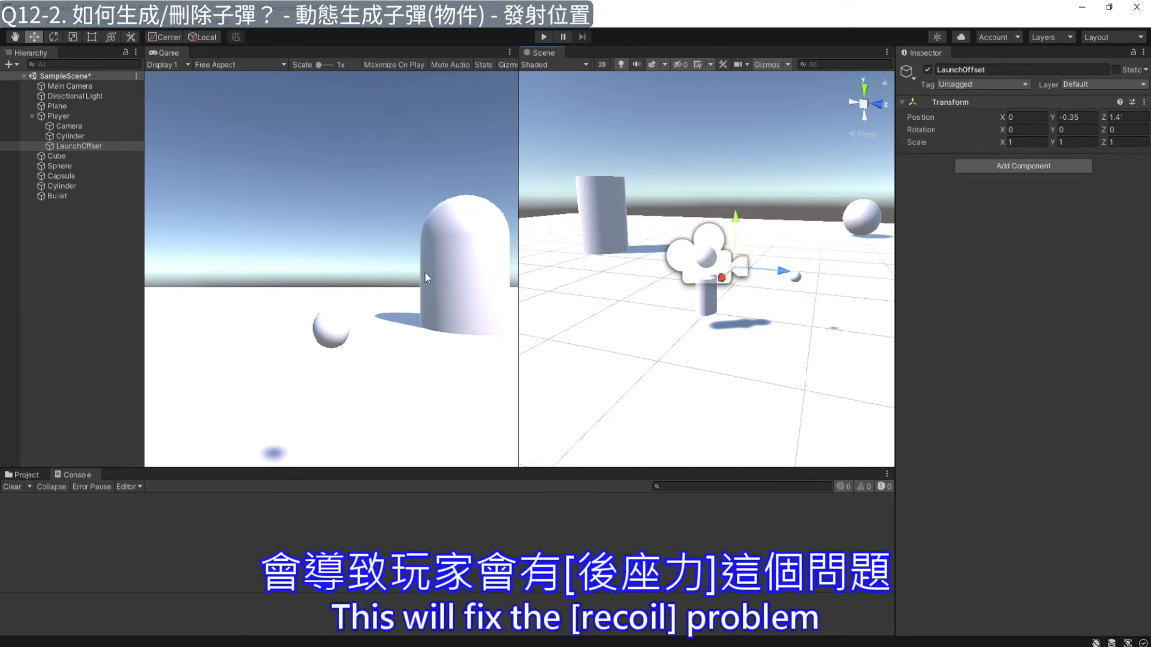
{"action": "left_click", "coordinate": [54, 266]}
{"action": "key", "text": "ctrl+s"}
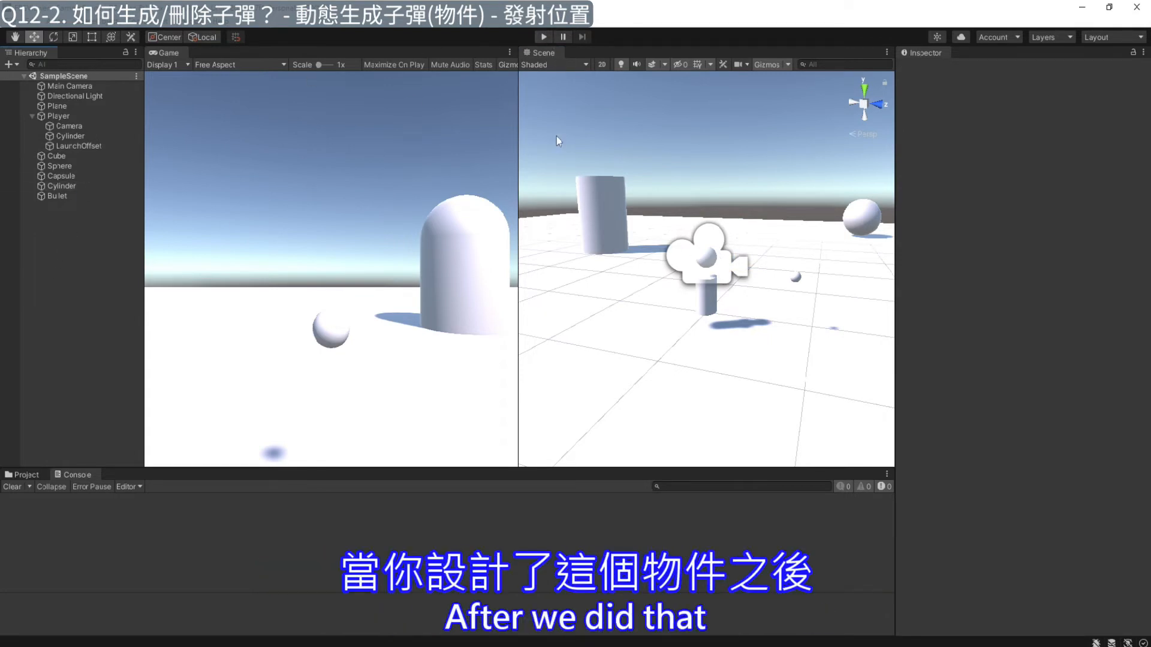
Step: Declare "public GameObject LaunchOffset;" below the bullet variable in the ShootBullet script in Visual Studio and save it
{"action": "left_click", "coordinate": [691, 297]}
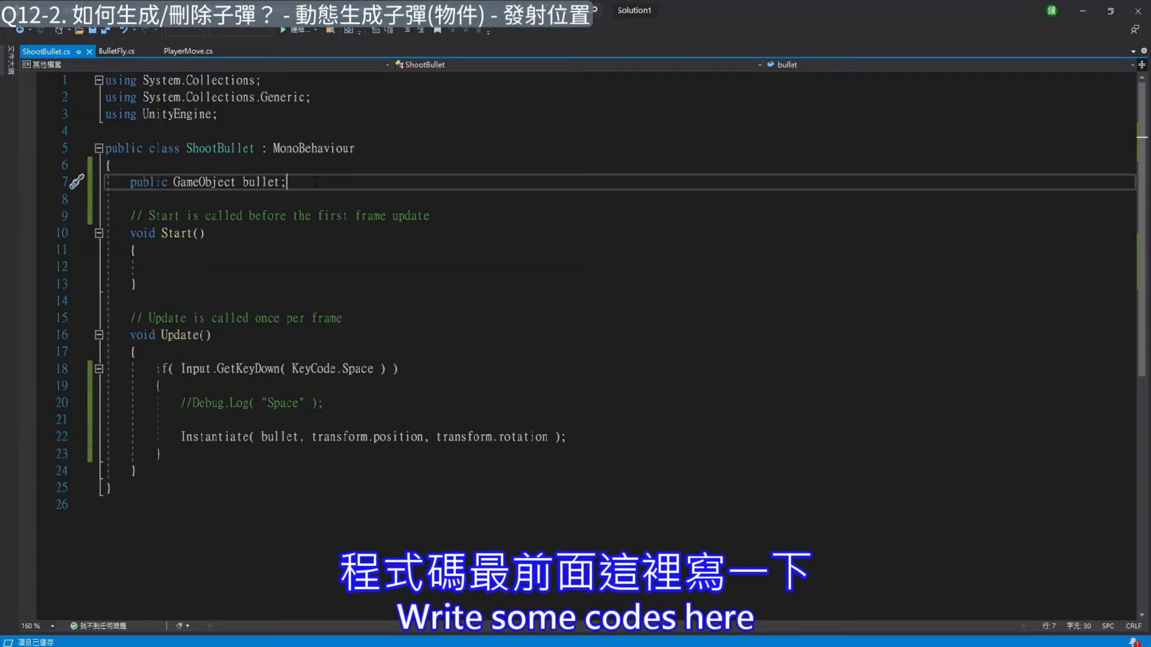
{"action": "key", "text": "Return"}
{"action": "type", "text": "p"}
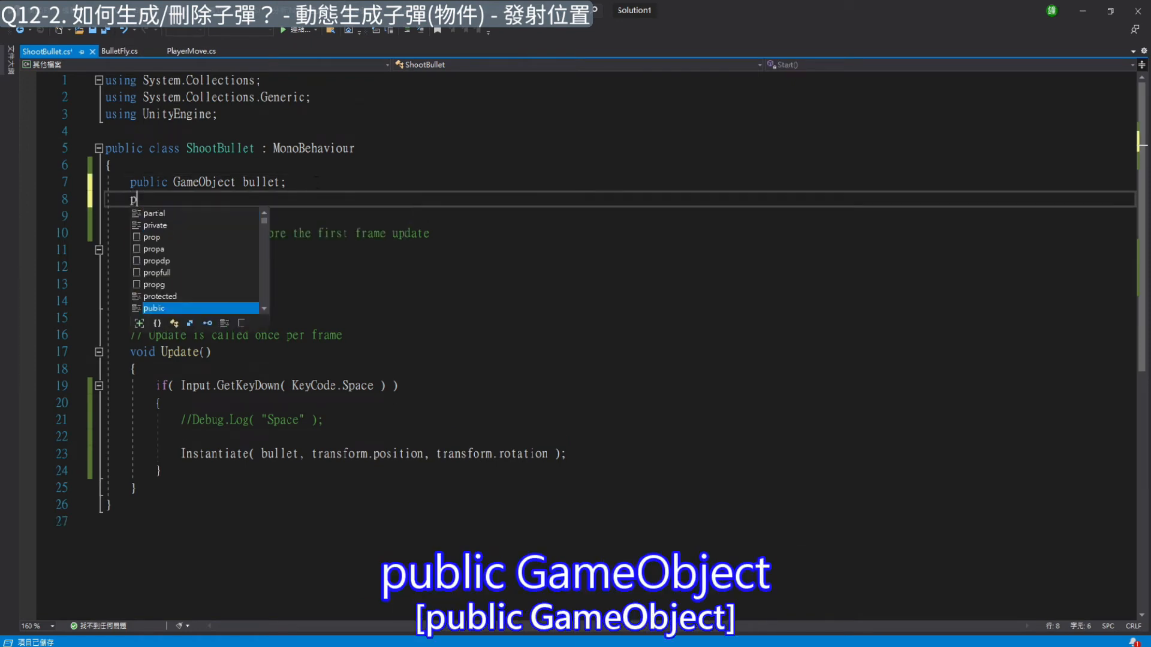
{"action": "type", "text": "ublic Game"}
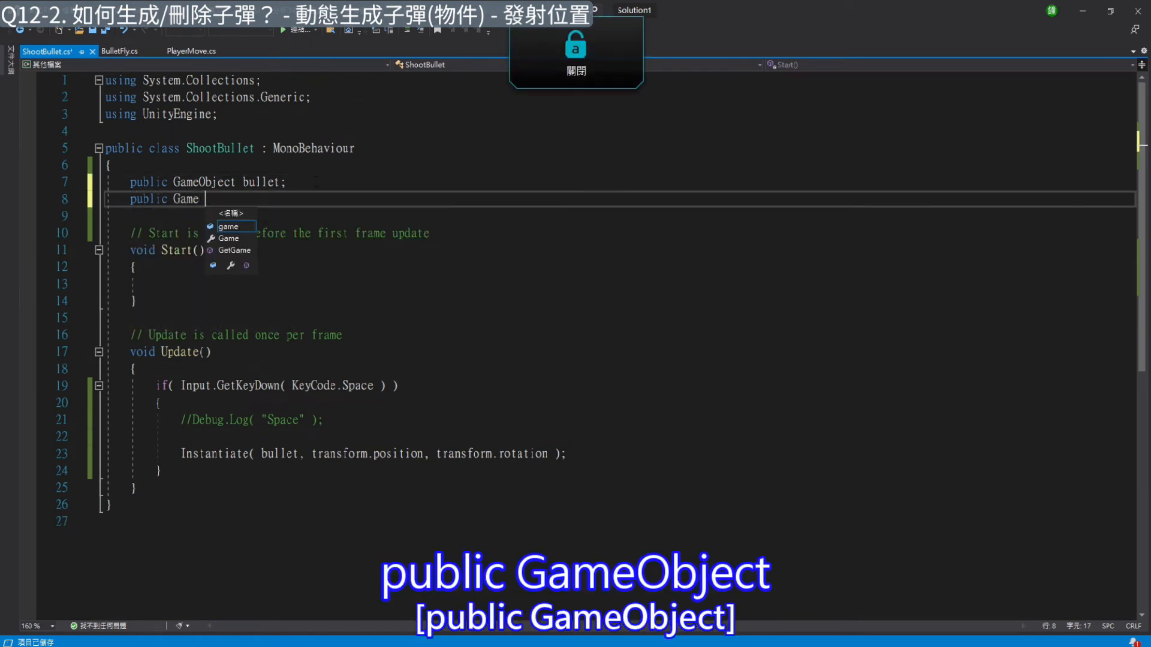
{"action": "type", "text": "Object L"}
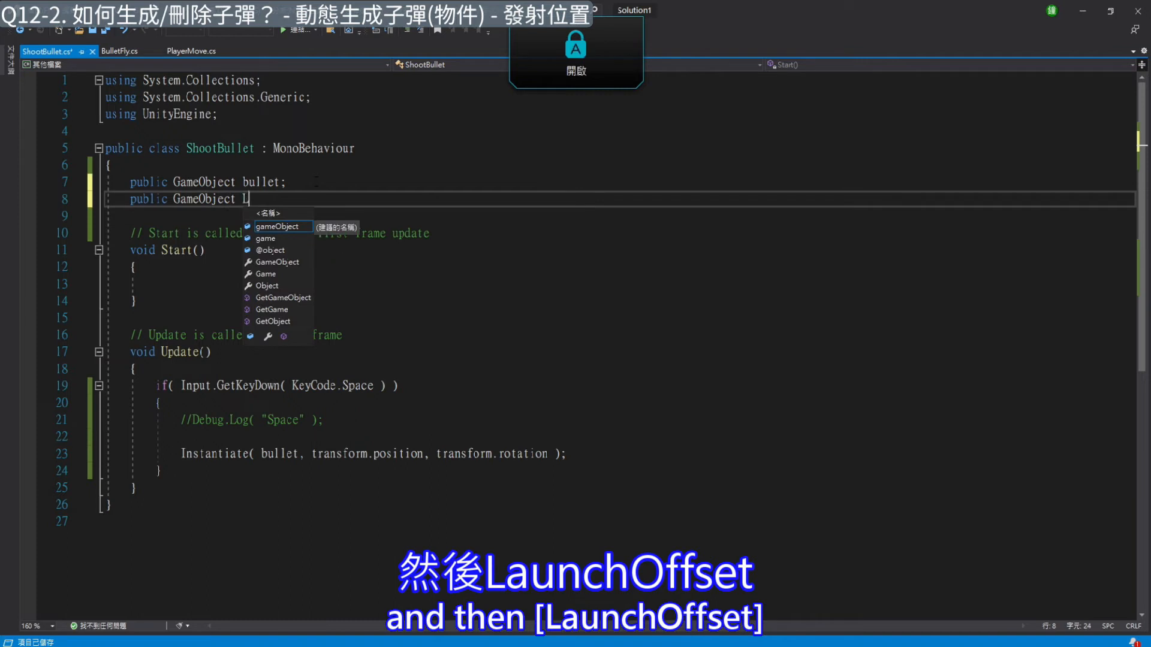
{"action": "type", "text": "aunchO"}
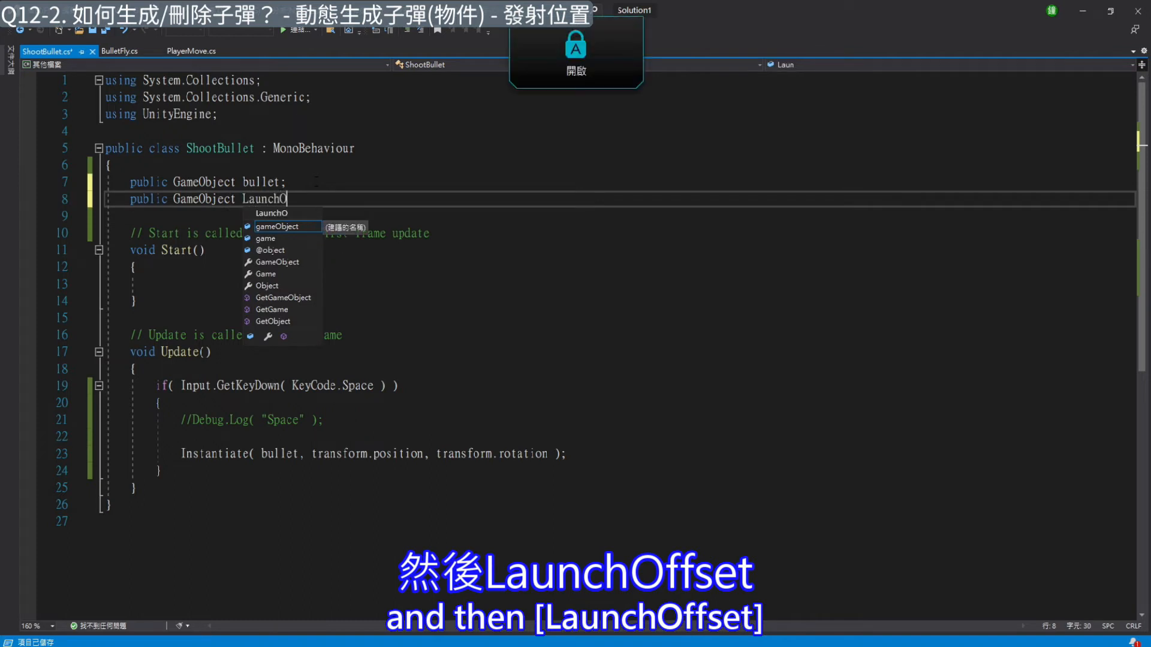
{"action": "type", "text": "ffset;"}
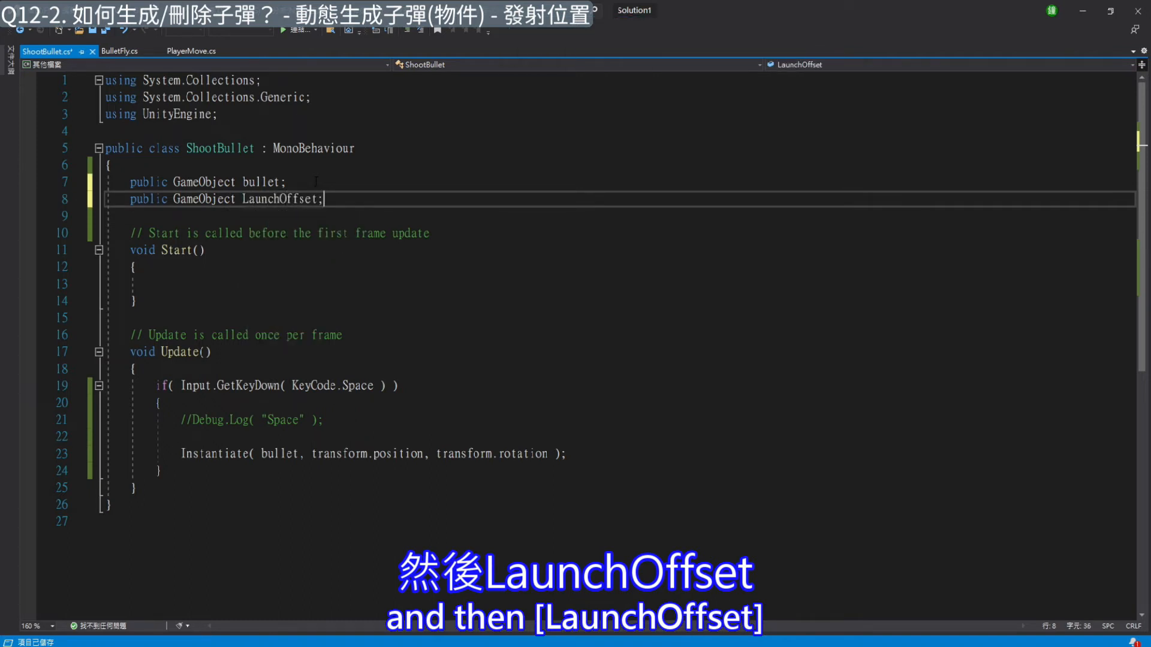
{"action": "key", "text": "ctrl+s"}
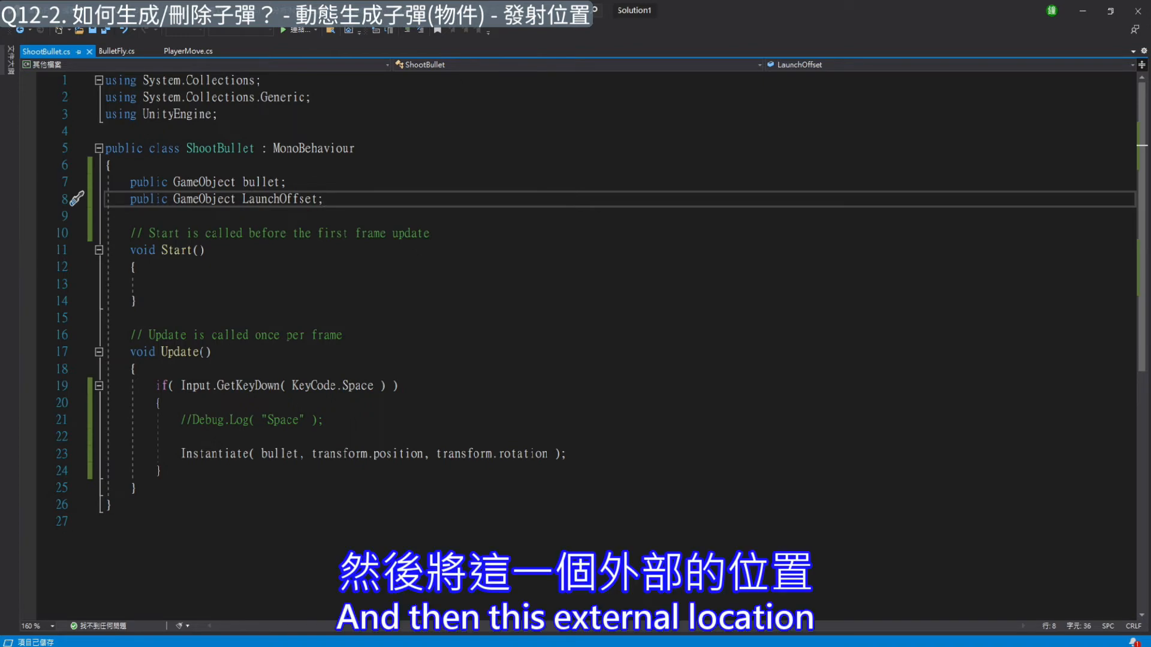
Step: In Unity, assign the LaunchOffset object to the Launch Offset reference of the Player's Shoot Bullet script
{"action": "key", "text": "alt+Tab"}
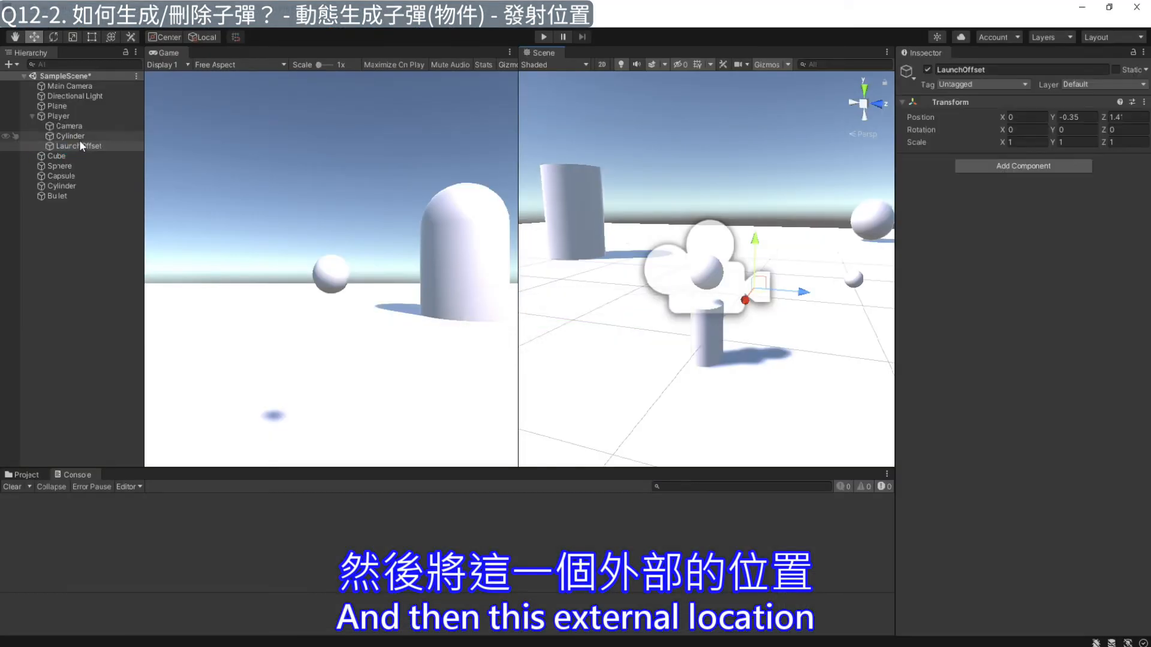
{"action": "left_click", "coordinate": [85, 147]}
{"action": "left_click", "coordinate": [60, 117]}
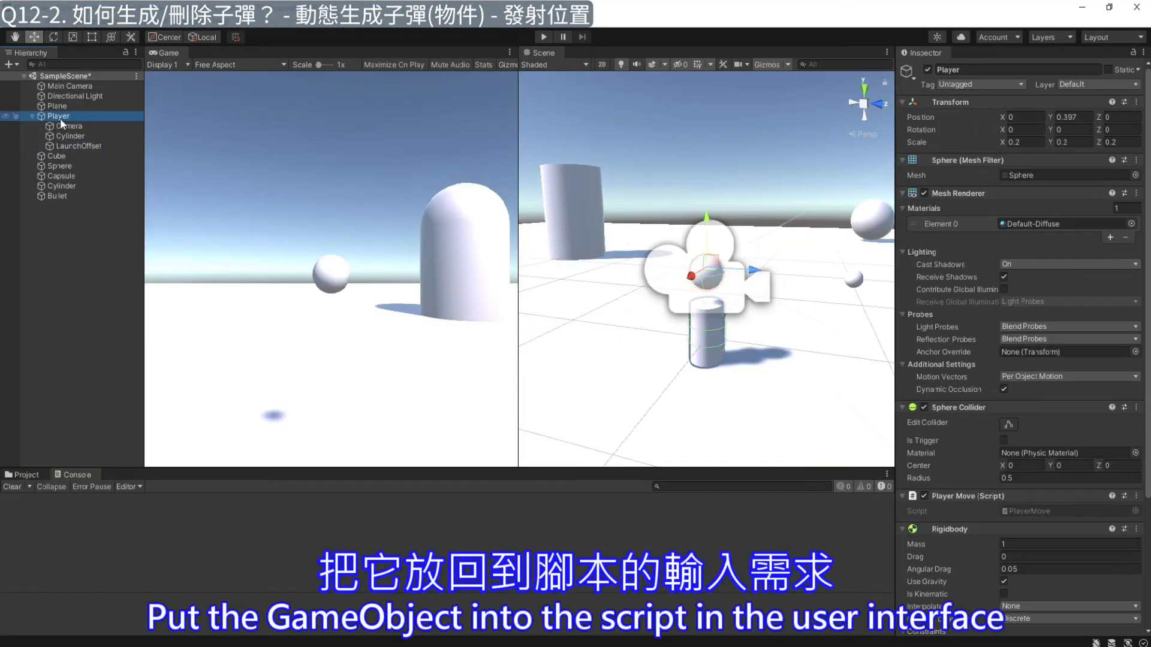
{"action": "scroll", "coordinate": [1050, 509], "scroll_direction": "down", "scroll_amount": 5}
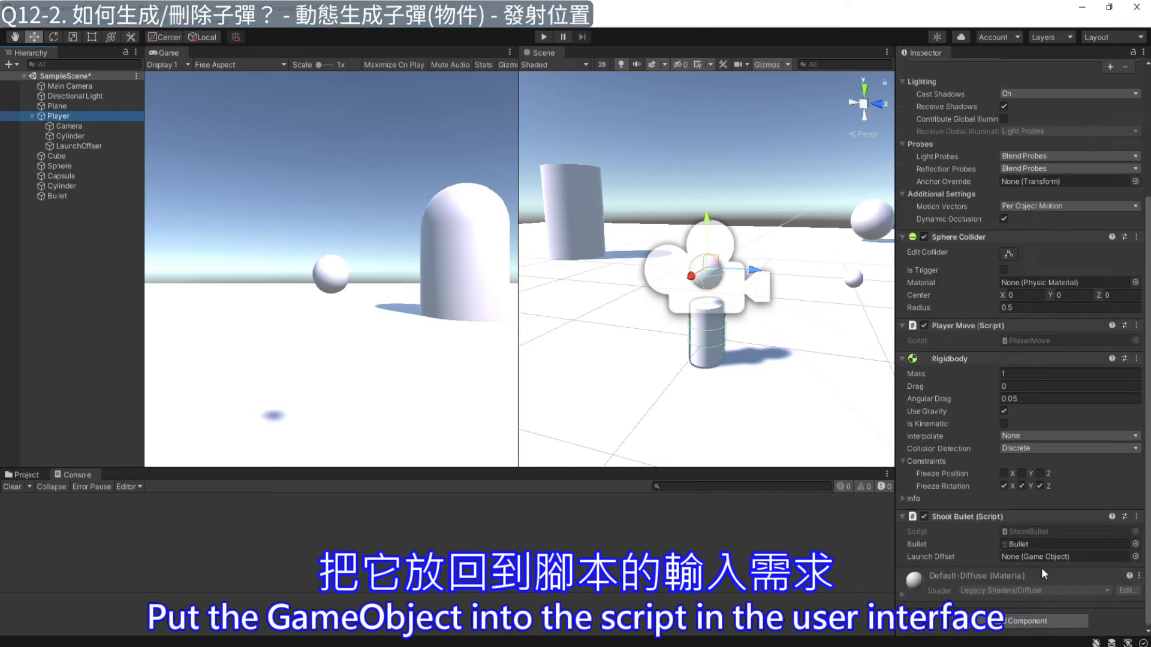
{"action": "left_click", "coordinate": [1135, 557]}
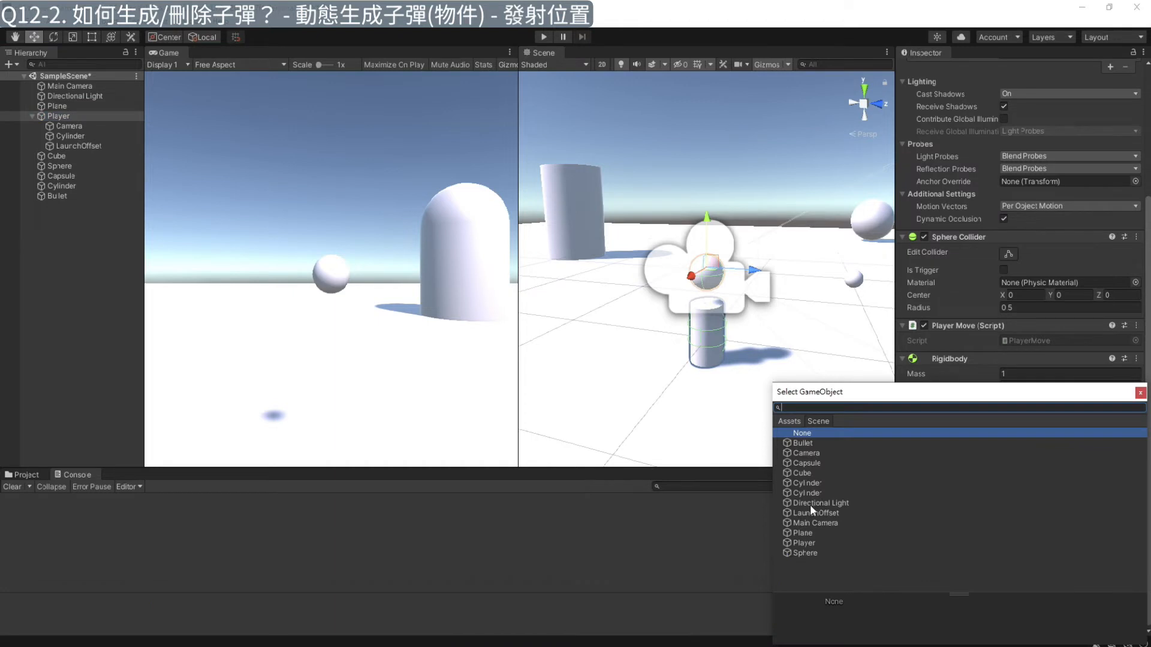
{"action": "double_click", "coordinate": [806, 513]}
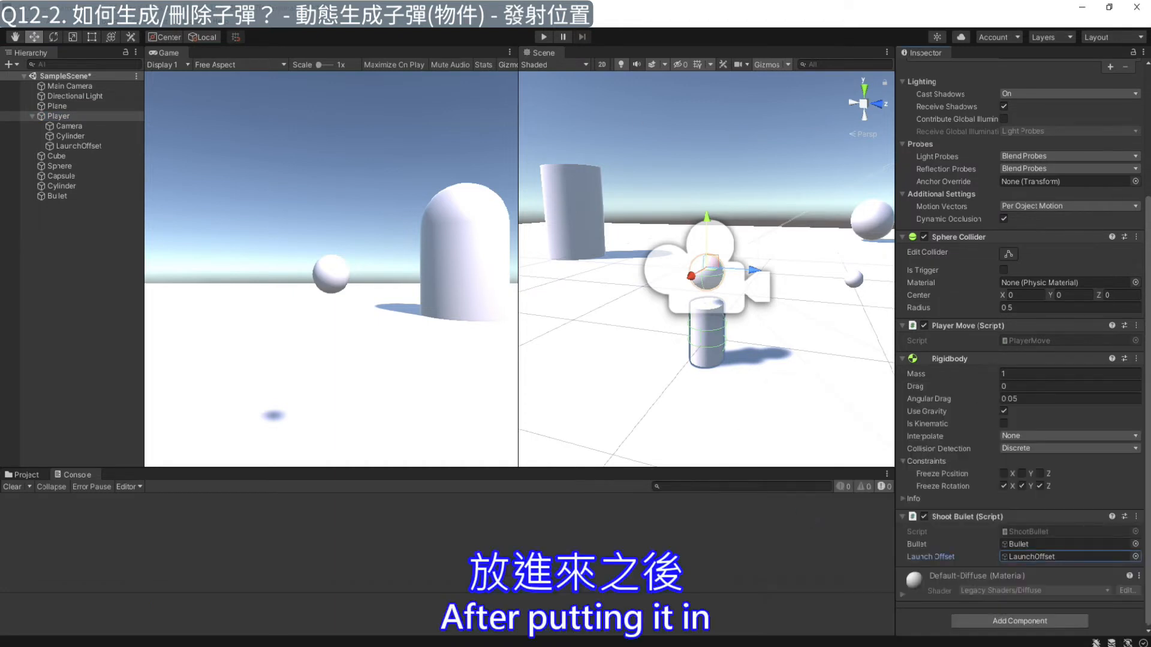
{"action": "left_click", "coordinate": [78, 145]}
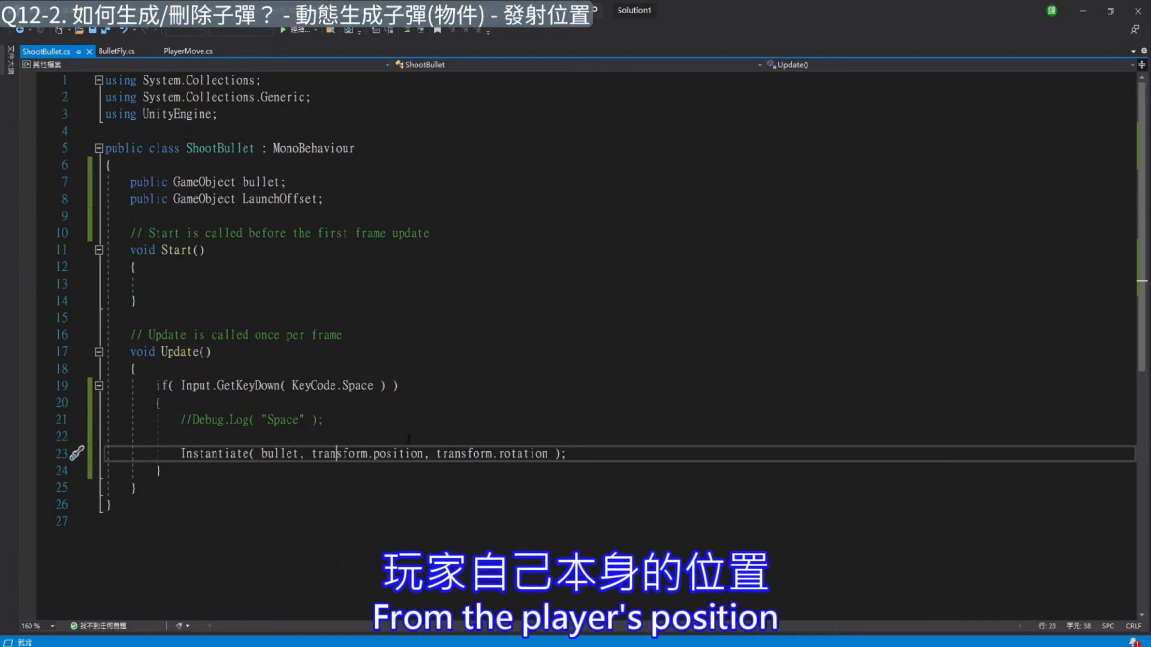
Step: Change the second Instantiate argument in ShootBullet to LaunchOffset.transform.position and save the script
{"action": "double_click", "coordinate": [265, 198]}
{"action": "key", "text": "ctrl+c"}
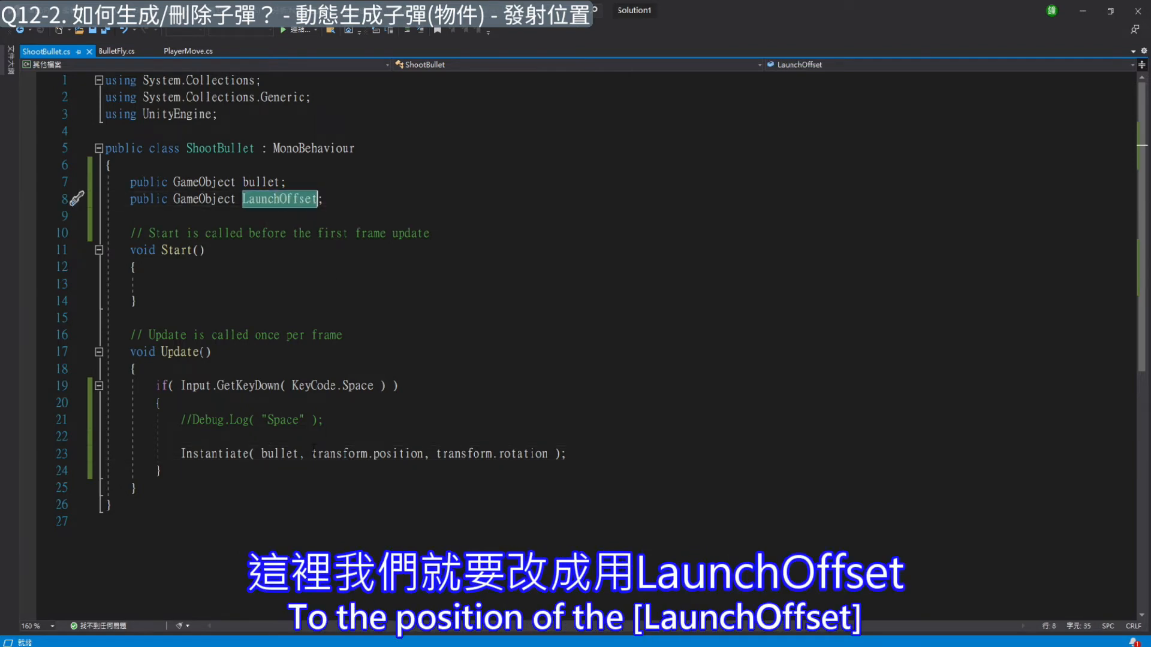
{"action": "left_click", "coordinate": [313, 452]}
{"action": "key", "text": "ctrl+v"}
{"action": "type", "text": "."}
{"action": "key", "text": "ctrl+s"}
Step: Run the game in Unity and fire bullets while turning the Player to check for recoil
{"action": "key", "text": "alt+Tab"}
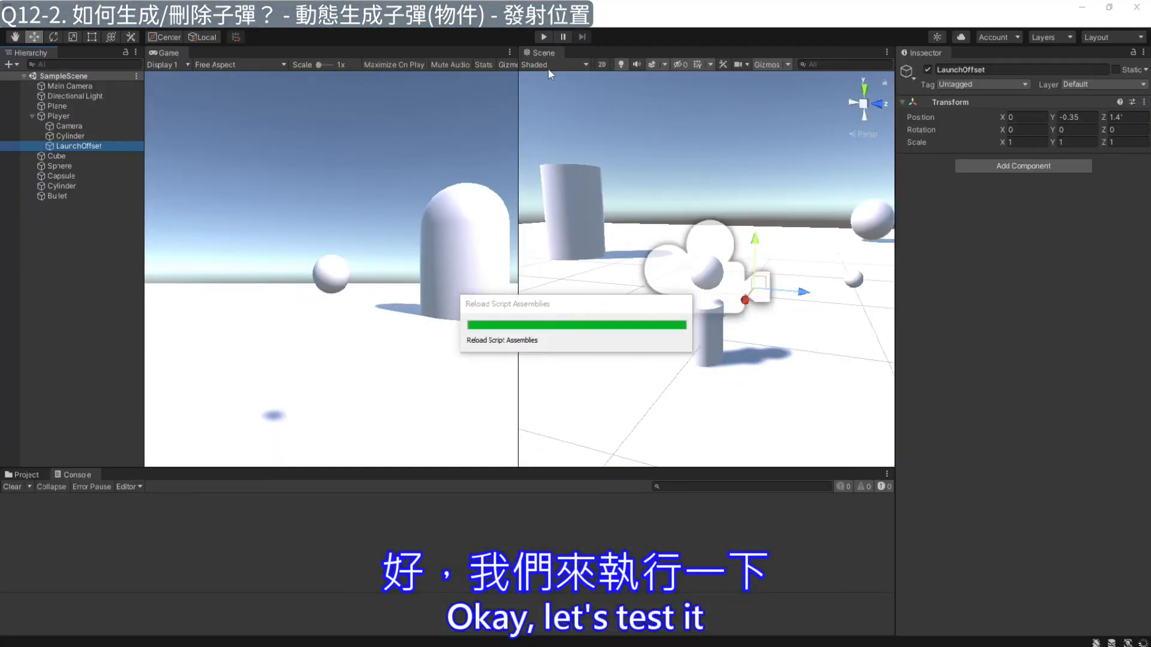
{"action": "left_click", "coordinate": [542, 37]}
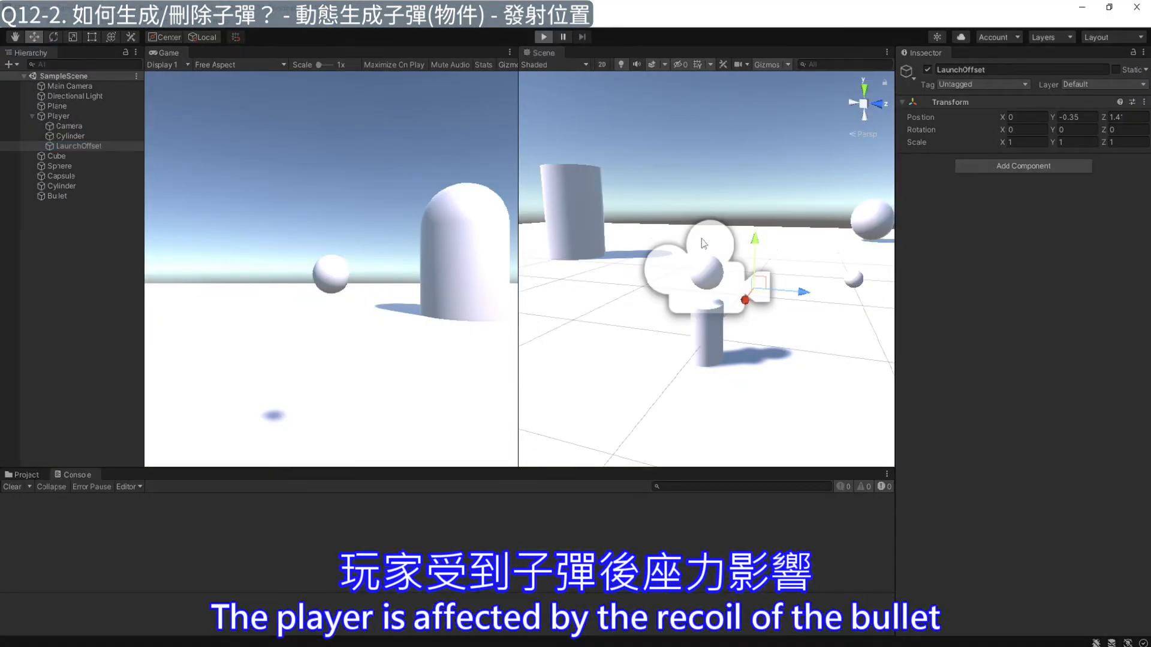
{"action": "key", "text": "space"}
{"action": "key", "text": "space"}
{"action": "key", "text": "space"}
{"action": "key", "text": "space"}
{"action": "key", "text": "space"}
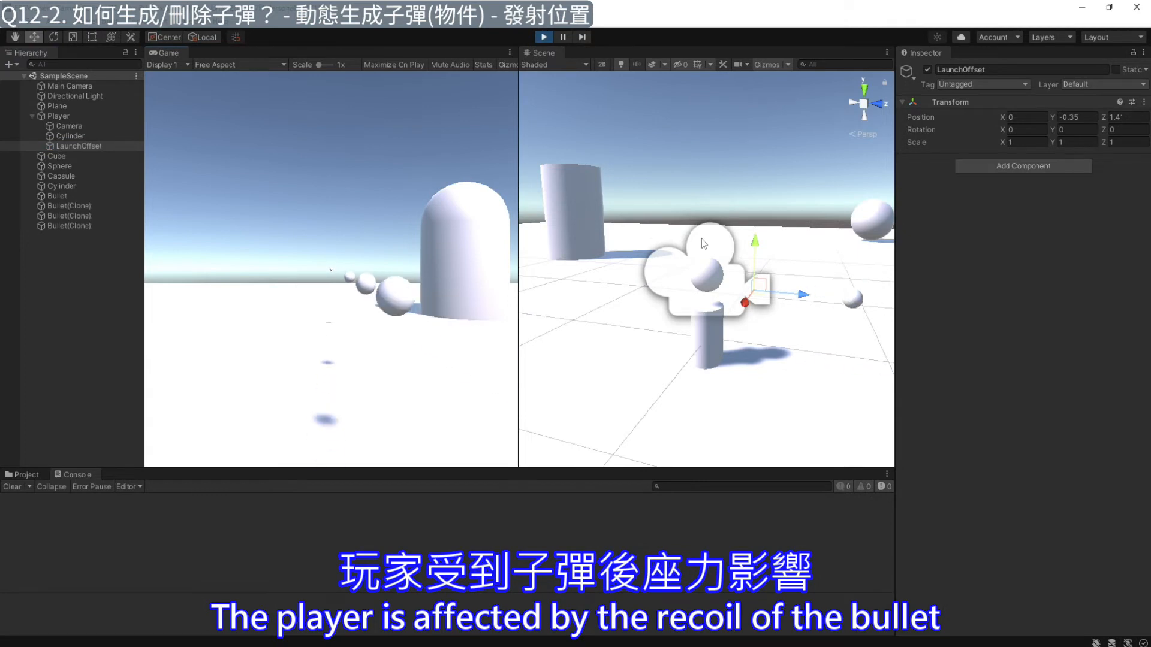
{"action": "key", "text": "a"}
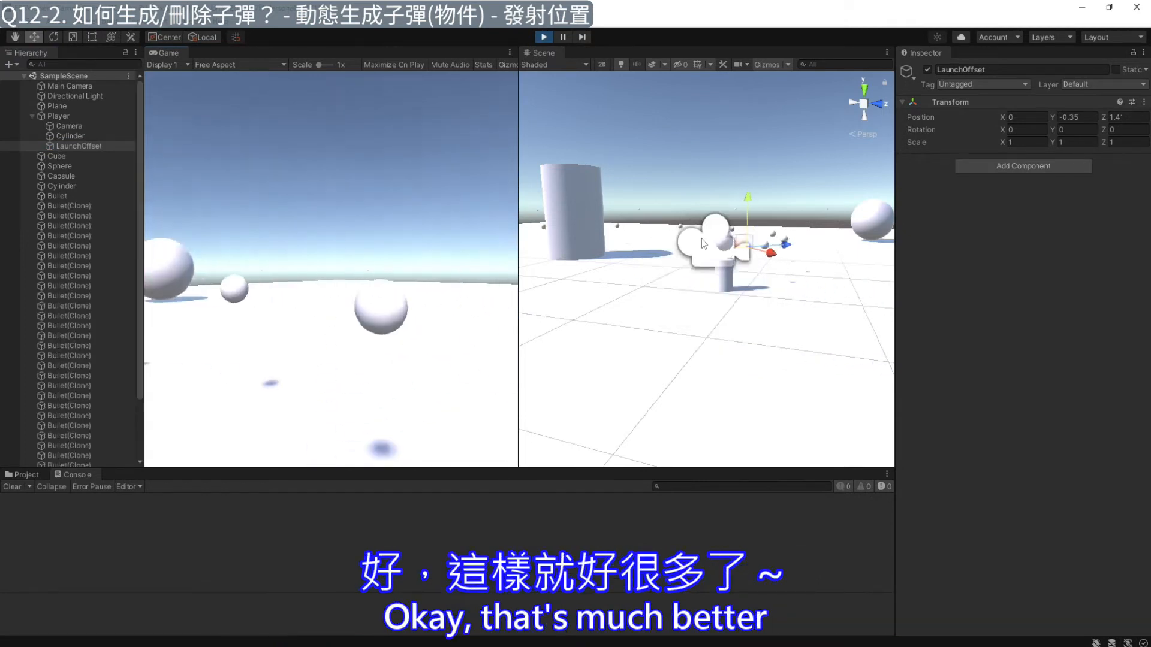
{"action": "key", "text": "d"}
{"action": "key", "text": "space"}
{"action": "key", "text": "space"}
{"action": "key", "text": "space"}
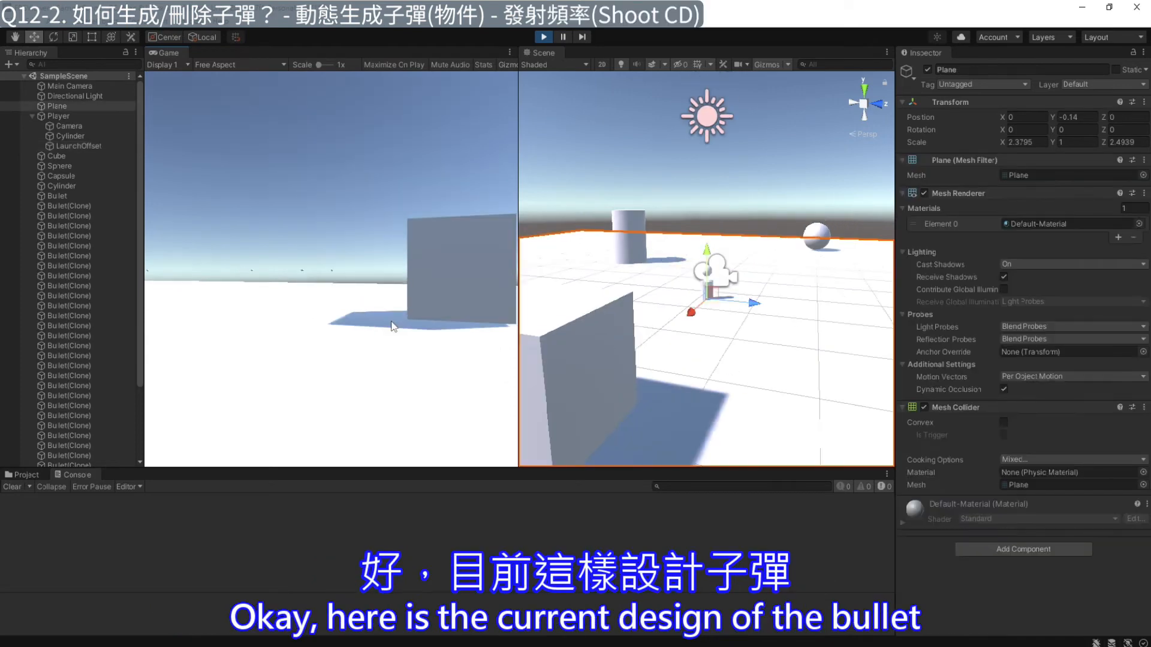
Step: Fire bullets in rapid succession while turning the Player both ways, and examine how frequently the shots can be fired
{"action": "key", "text": "space"}
{"action": "key", "text": "space"}
{"action": "key", "text": "space"}
{"action": "key", "text": "space"}
{"action": "key", "text": "space"}
{"action": "key", "text": "space"}
{"action": "key", "text": "space"}
{"action": "key", "text": "space"}
{"action": "key", "text": "a"}
{"action": "key", "text": "d"}
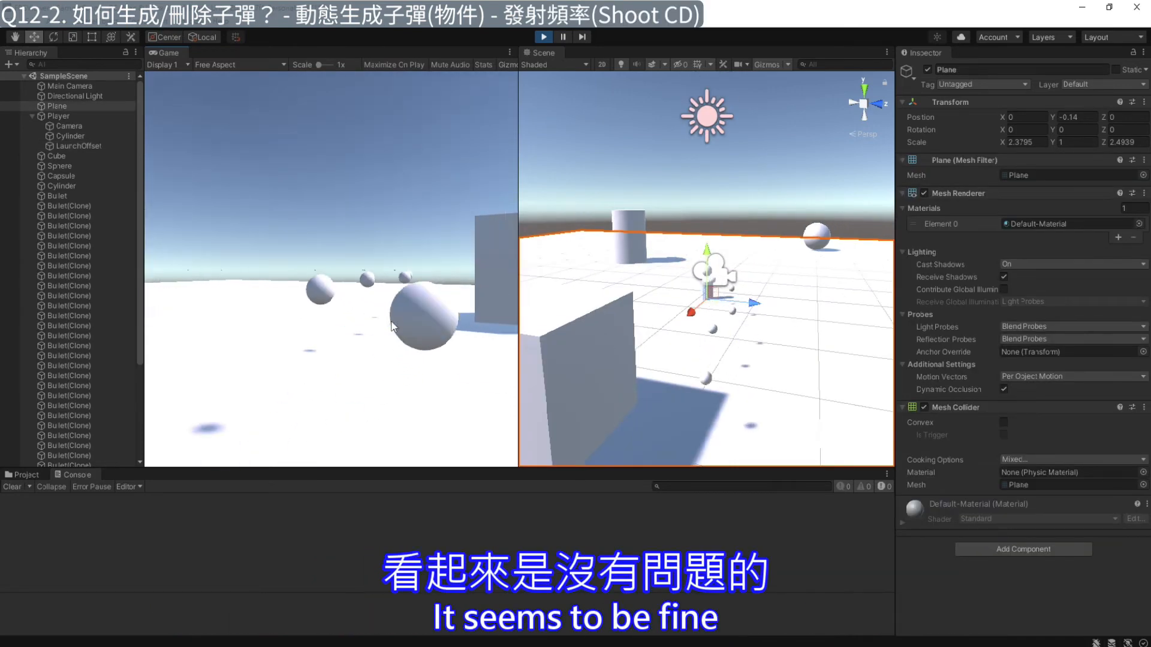
{"action": "key", "text": "a"}
{"action": "key", "text": "space"}
{"action": "key", "text": "space"}
{"action": "key", "text": "space"}
{"action": "key", "text": "space"}
{"action": "key", "text": "space"}
{"action": "key", "text": "space"}
{"action": "key", "text": "space"}
{"action": "key", "text": "space"}
{"action": "key", "text": "space"}
{"action": "key", "text": "space"}
{"action": "key", "text": "space"}
{"action": "key", "text": "space"}
{"action": "key", "text": "space"}
{"action": "key", "text": "space"}
{"action": "key", "text": "space"}
{"action": "key", "text": "space"}
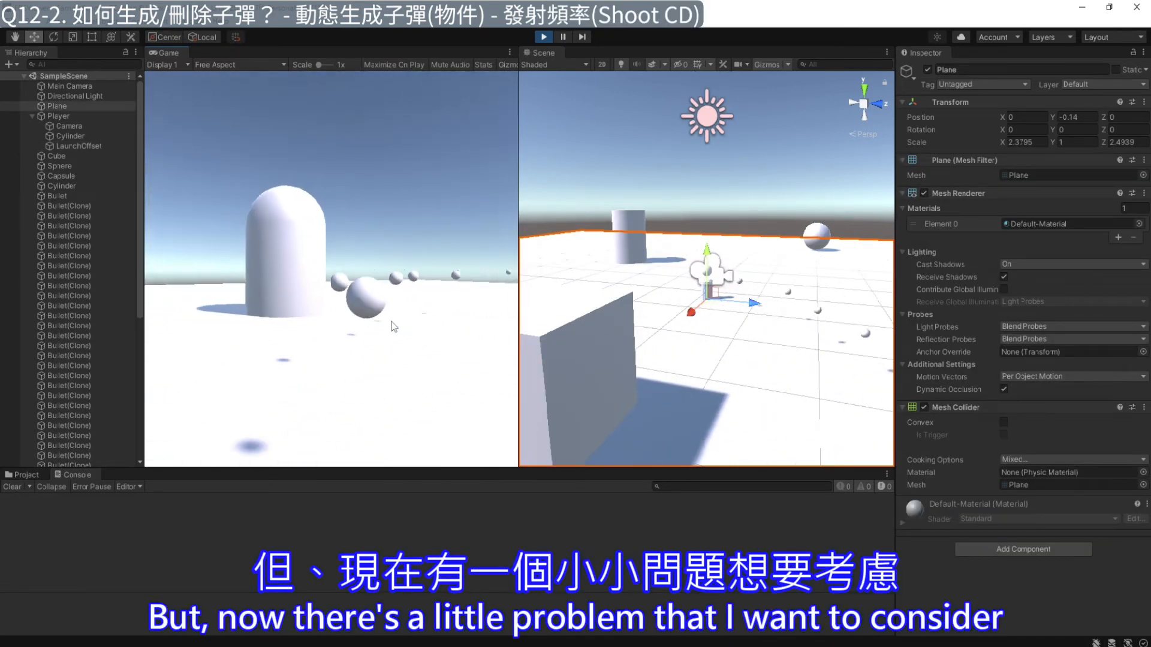
{"action": "key", "text": "d"}
{"action": "key", "text": "a"}
{"action": "key", "text": "space"}
{"action": "key", "text": "space"}
{"action": "key", "text": "space"}
{"action": "key", "text": "space"}
{"action": "key", "text": "space"}
{"action": "key", "text": "space"}
{"action": "key", "text": "space"}
{"action": "key", "text": "space"}
{"action": "key", "text": "space"}
{"action": "key", "text": "space"}
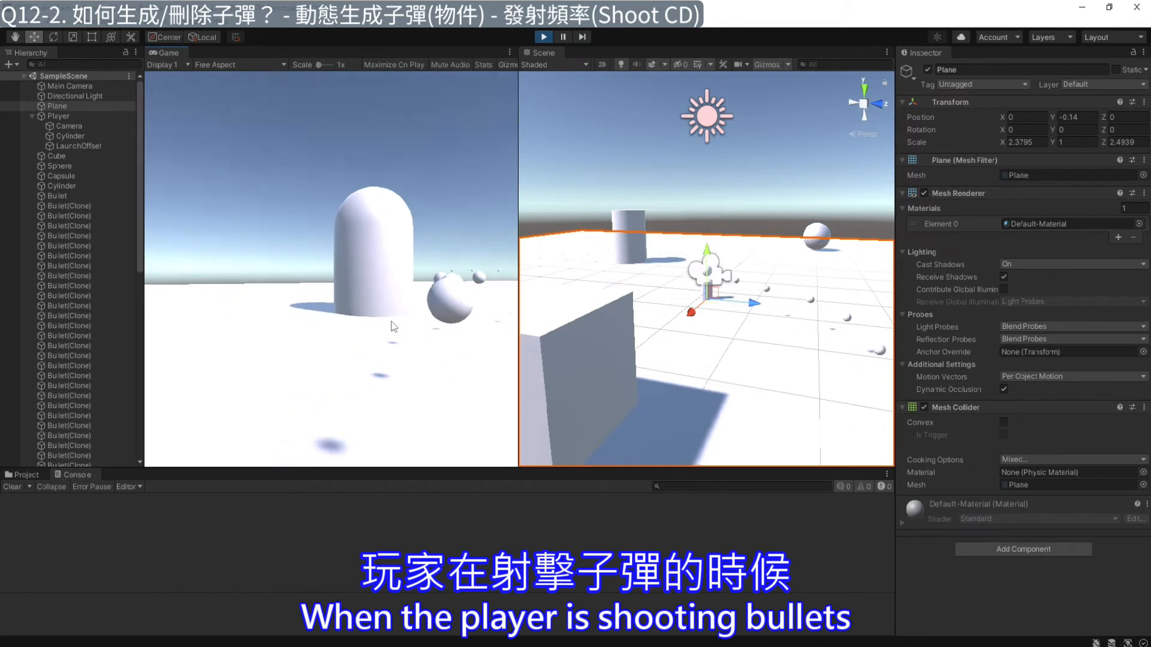
{"action": "key", "text": "d"}
{"action": "key", "text": "space"}
{"action": "key", "text": "space"}
{"action": "key", "text": "space"}
{"action": "key", "text": "space"}
{"action": "key", "text": "space"}
{"action": "key", "text": "space"}
{"action": "key", "text": "space"}
{"action": "key", "text": "space"}
{"action": "key", "text": "space"}
{"action": "key", "text": "space"}
{"action": "key", "text": "space"}
{"action": "key", "text": "space"}
{"action": "key", "text": "space"}
{"action": "key", "text": "space"}
{"action": "key", "text": "space"}
{"action": "key", "text": "space"}
{"action": "key", "text": "space"}
{"action": "key", "text": "space"}
{"action": "key", "text": "a"}
{"action": "key", "text": "d"}
{"action": "key", "text": "a"}
{"action": "key", "text": "space"}
{"action": "key", "text": "space"}
{"action": "key", "text": "space"}
{"action": "key", "text": "space"}
{"action": "key", "text": "space"}
{"action": "key", "text": "space"}
{"action": "key", "text": "space"}
{"action": "key", "text": "space"}
{"action": "key", "text": "space"}
{"action": "key", "text": "space"}
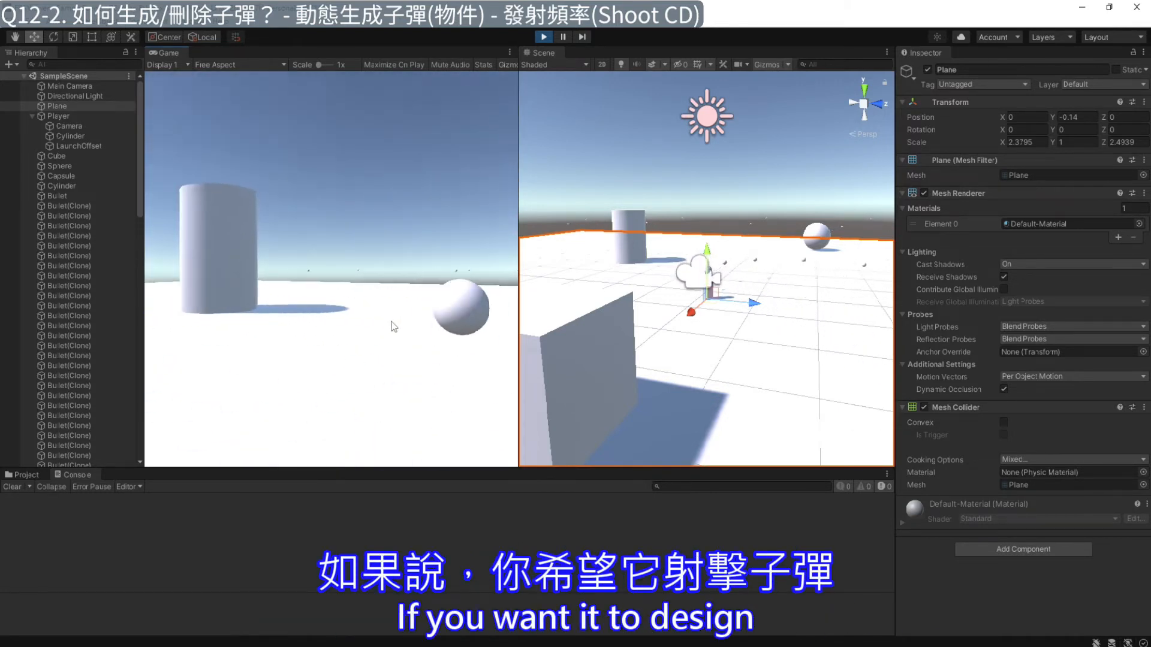
{"action": "key", "text": "d"}
{"action": "key", "text": "d"}
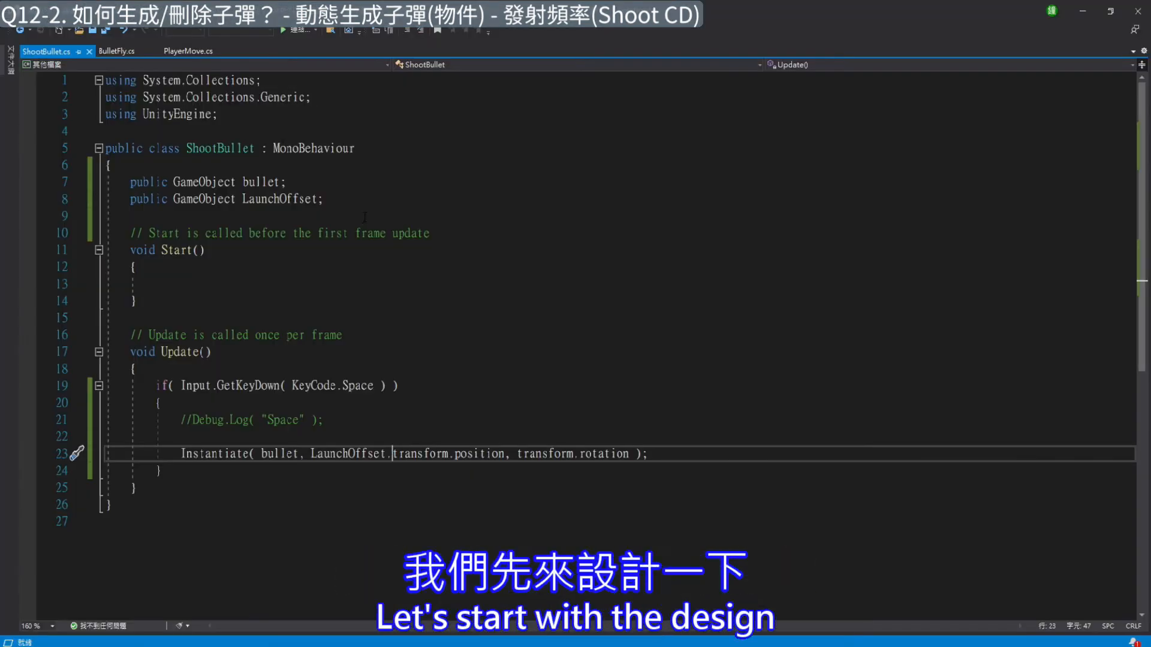
{"action": "key", "text": "Return"}
{"action": "key", "text": "Return"}
{"action": "type", "text": "p"}
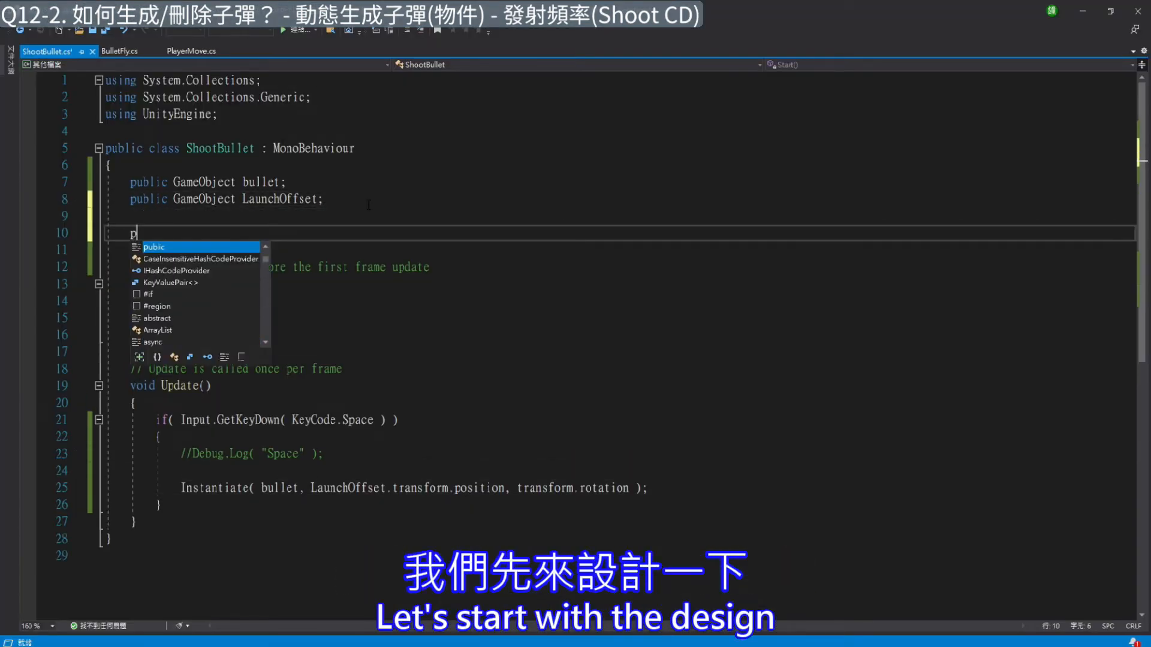
{"action": "type", "text": "rivate FIRE_"}
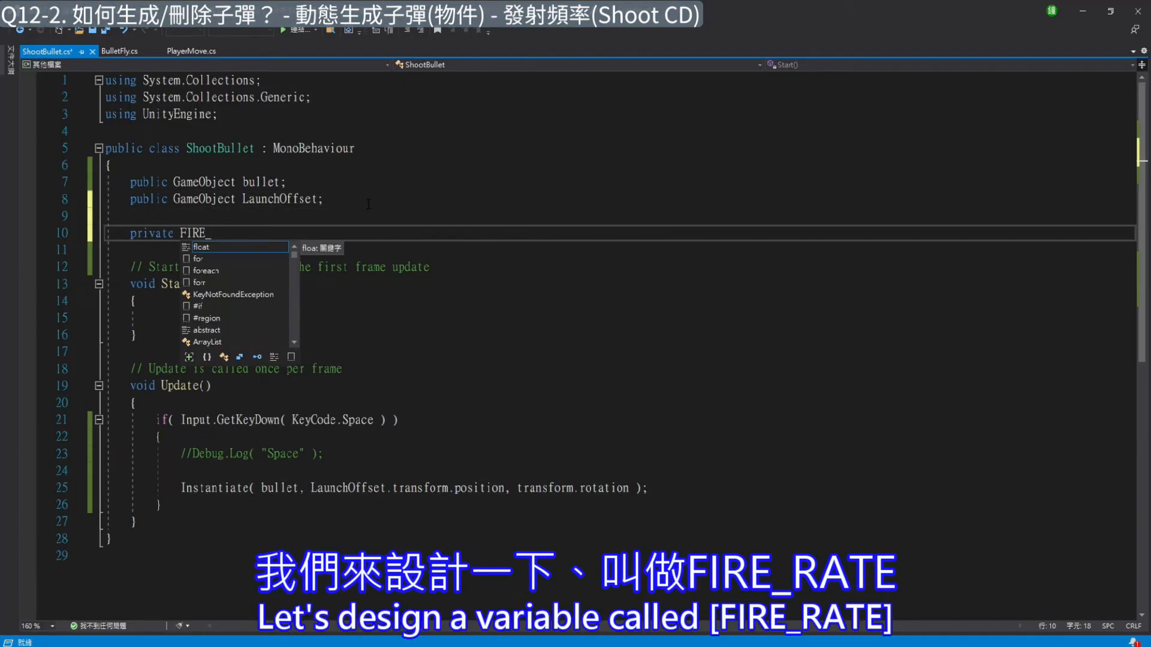
{"action": "type", "text": "RATE = "}
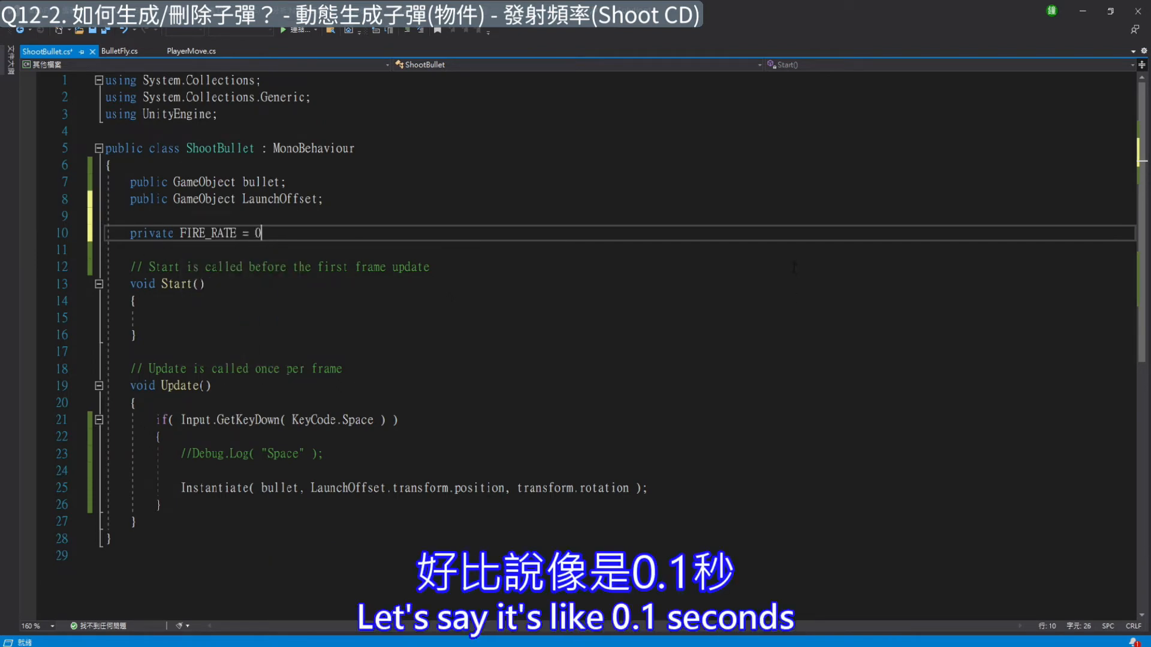
{"action": "type", "text": "0.1"}
{"action": "key", "text": "Caps_Lock"}
{"action": "type", "text": "f"}
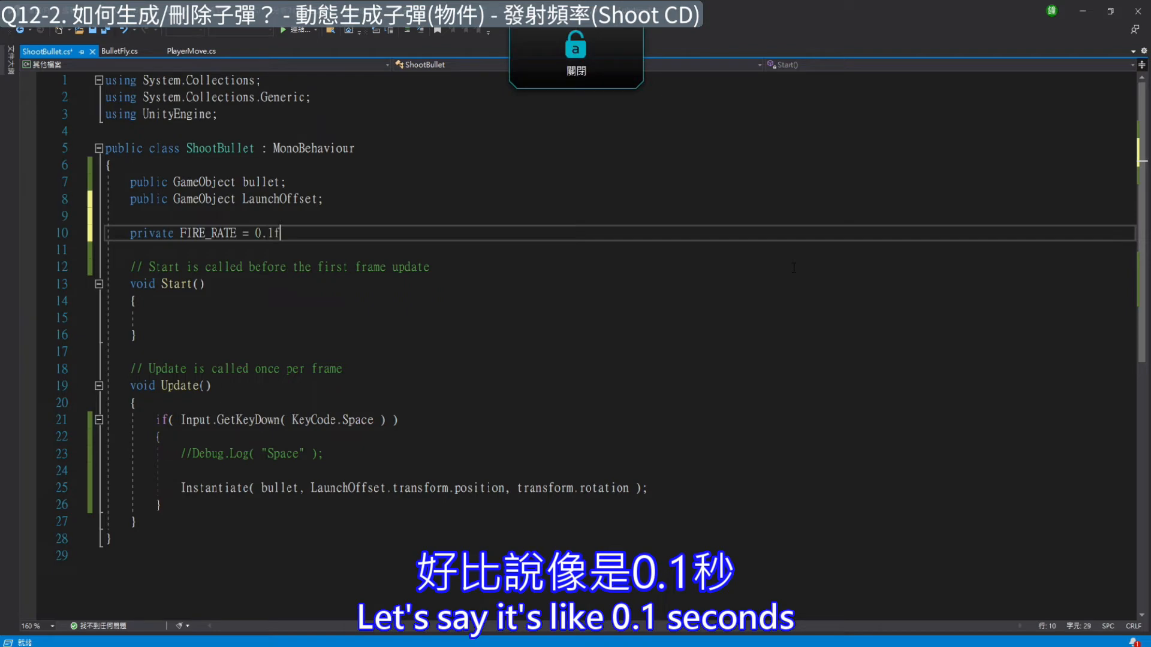
{"action": "type", "text": ";"}
{"action": "key", "text": "Return"}
{"action": "key", "text": "BackSpace"}
{"action": "key", "text": "Up"}
{"action": "key", "text": "Right"}
{"action": "key", "text": "Right"}
{"action": "key", "text": "Right"}
{"action": "key", "text": "Right"}
{"action": "key", "text": "Right"}
{"action": "key", "text": "Down"}
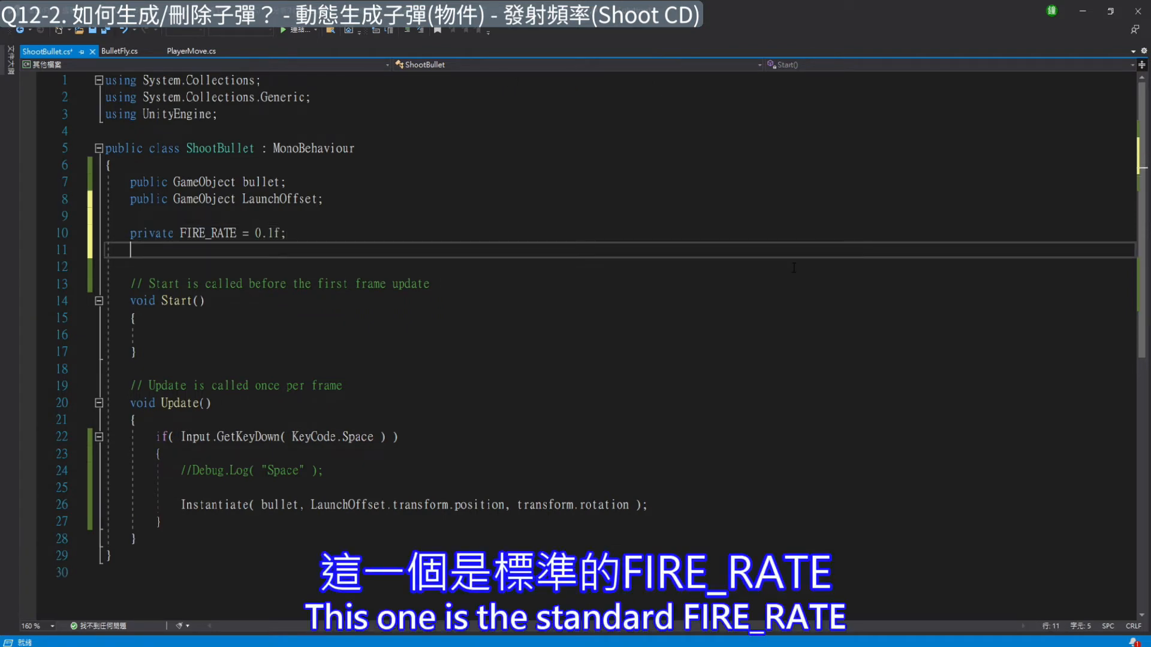
{"action": "type", "text": "d"}
{"action": "type", "text": "rivate"}
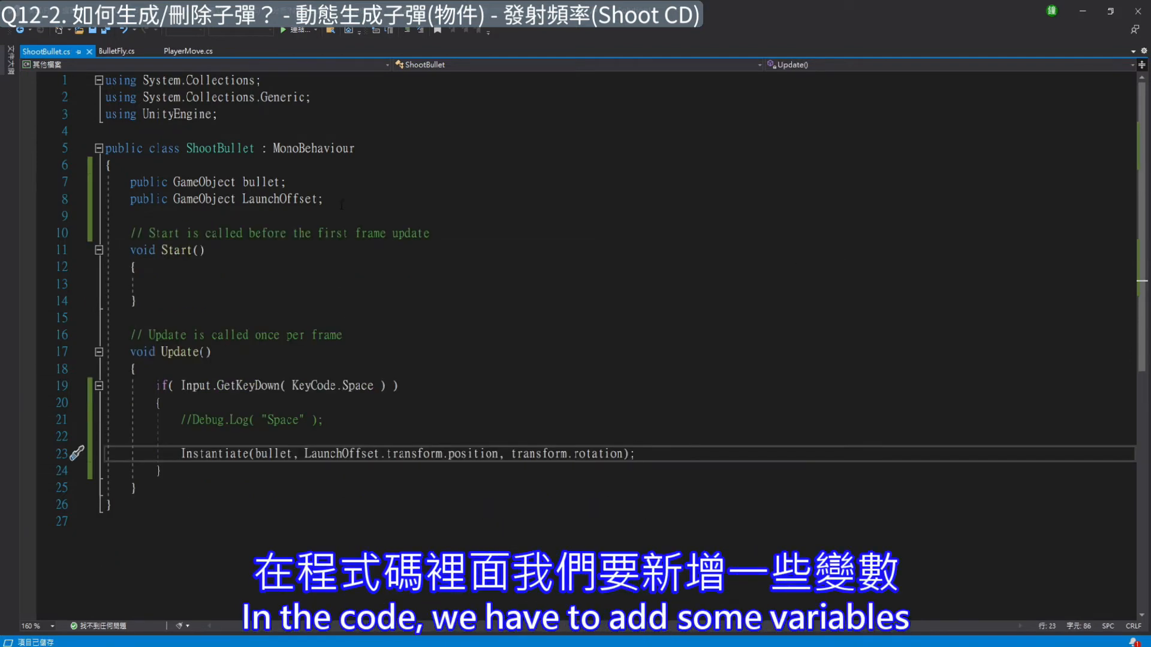
Step: Declare a private variable FIRE_RATE = 0.1f below the LaunchOffset declaration in the ShootBullet script
{"action": "left_click", "coordinate": [348, 199]}
{"action": "key", "text": "Return"}
{"action": "key", "text": "Return"}
{"action": "type", "text": "private"}
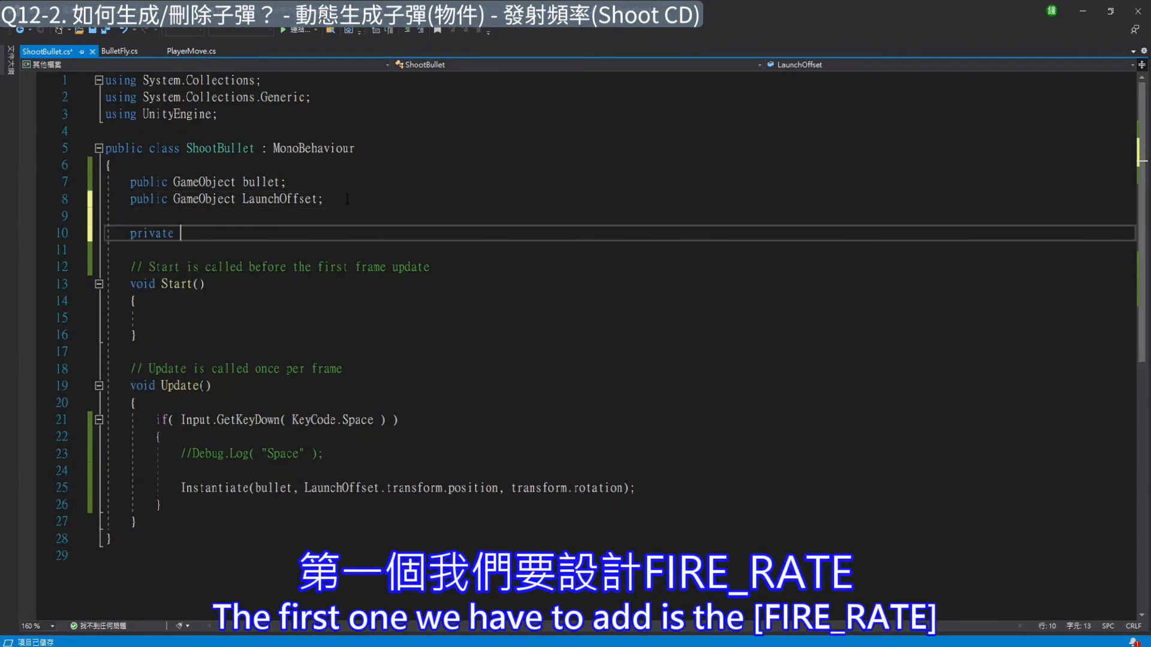
{"action": "key", "text": "Caps_Lock"}
{"action": "type", "text": "F"}
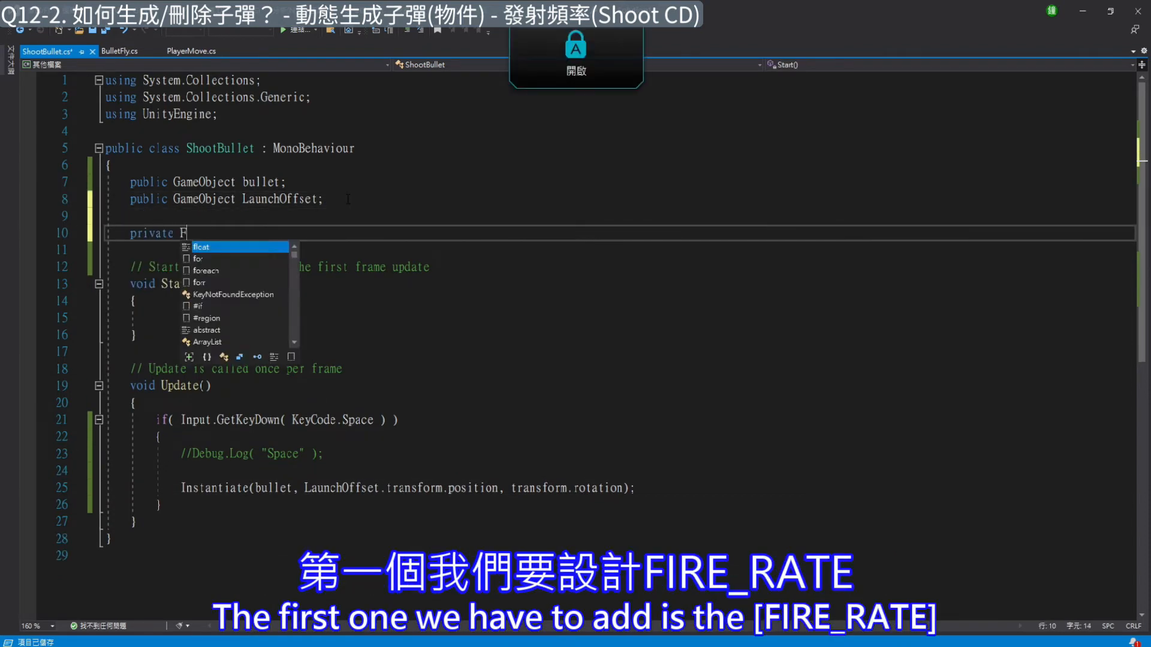
{"action": "type", "text": "IRE_RATE ="}
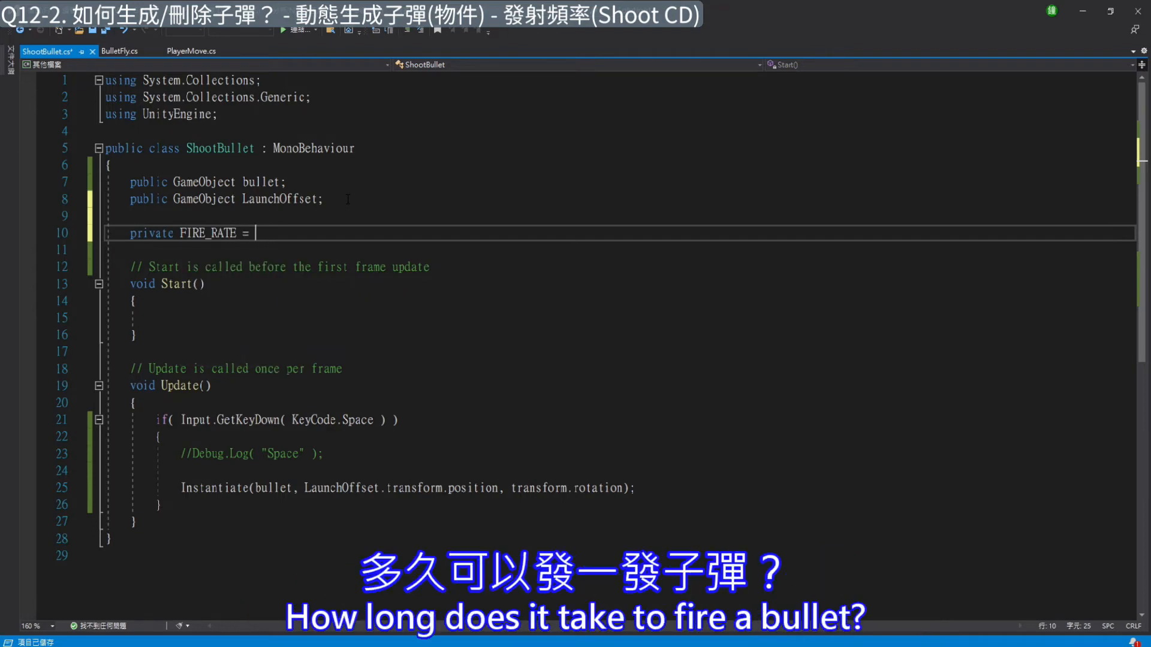
{"action": "key", "text": "Caps_Lock"}
{"action": "type", "text": "0.1"}
{"action": "key", "text": "Caps_Lock"}
{"action": "type", "text": "F"}
{"action": "key", "text": "Caps_Lock"}
{"action": "key", "text": "BackSpace"}
{"action": "type", "text": "f"}
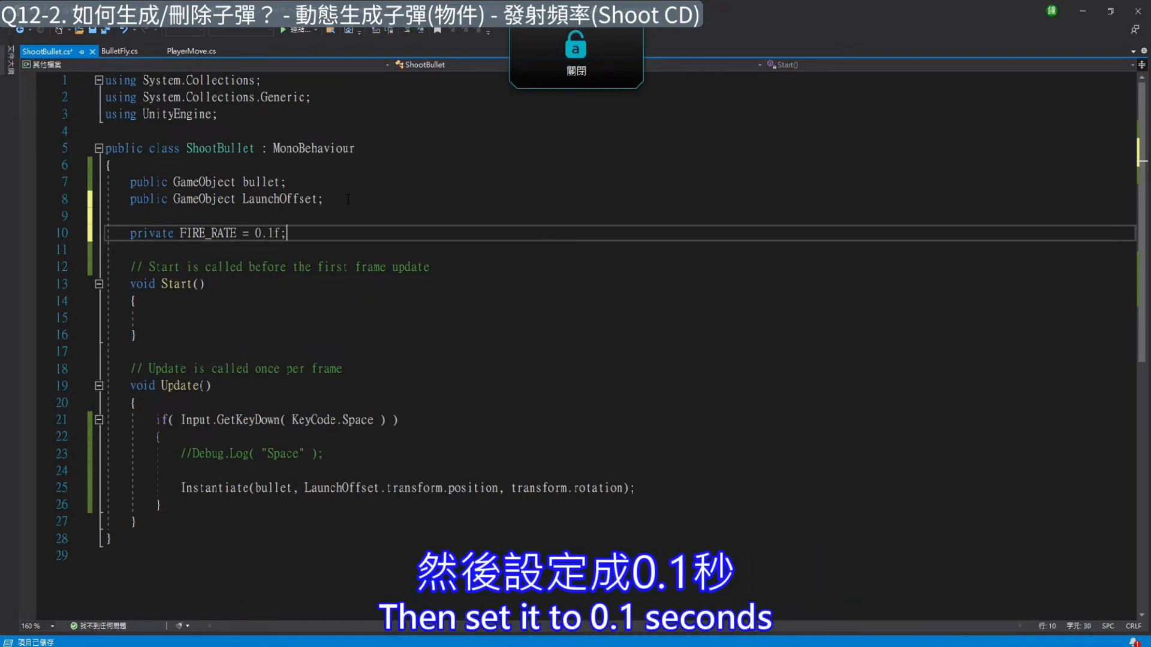
{"action": "type", "text": ";"}
Step: Declare a private variable fireCounter = 0f on the line below FIRE_RATE
{"action": "key", "text": "Return"}
{"action": "type", "text": "private"}
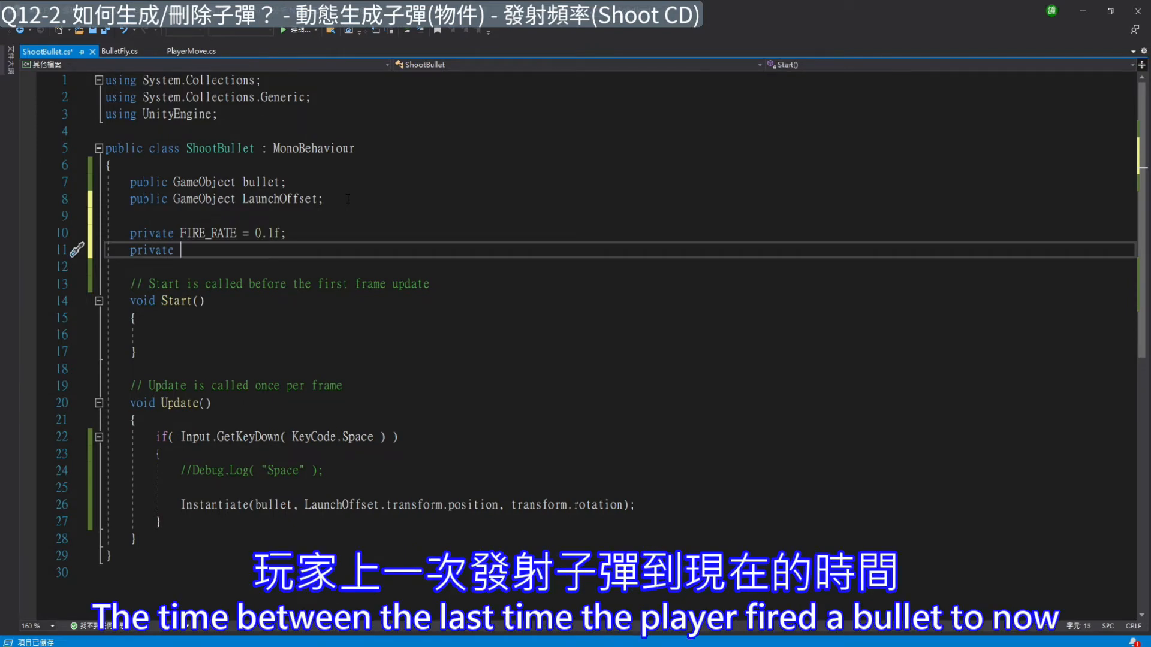
{"action": "key", "text": "Caps_Lock"}
{"action": "type", "text": "f"}
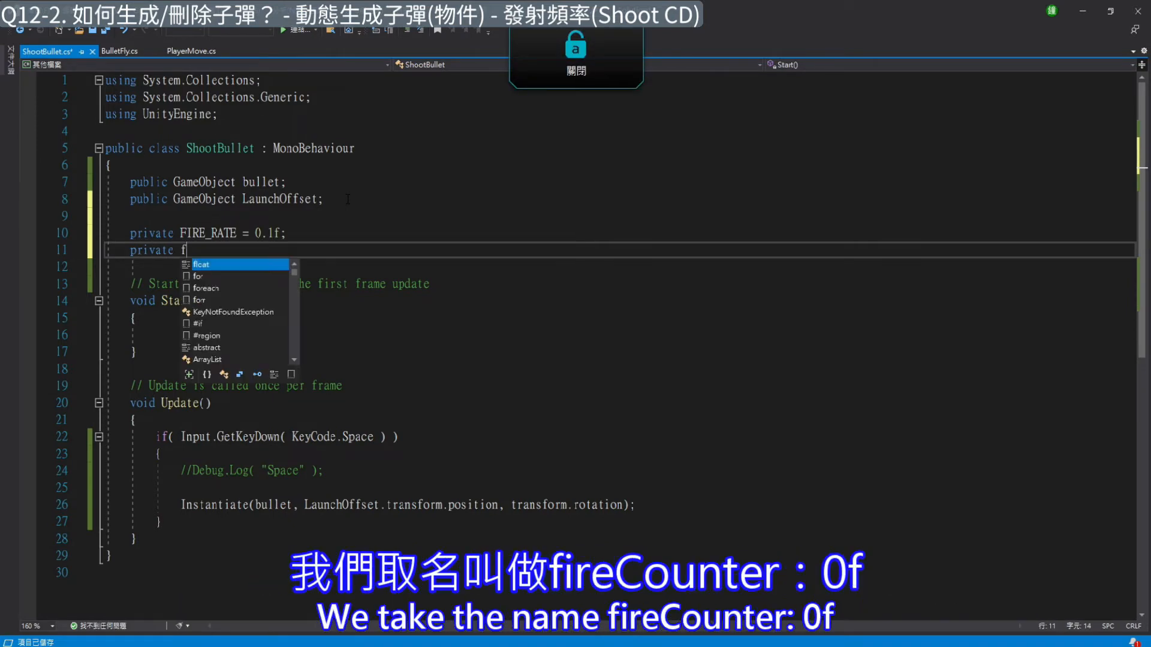
{"action": "type", "text": "ireCounter"}
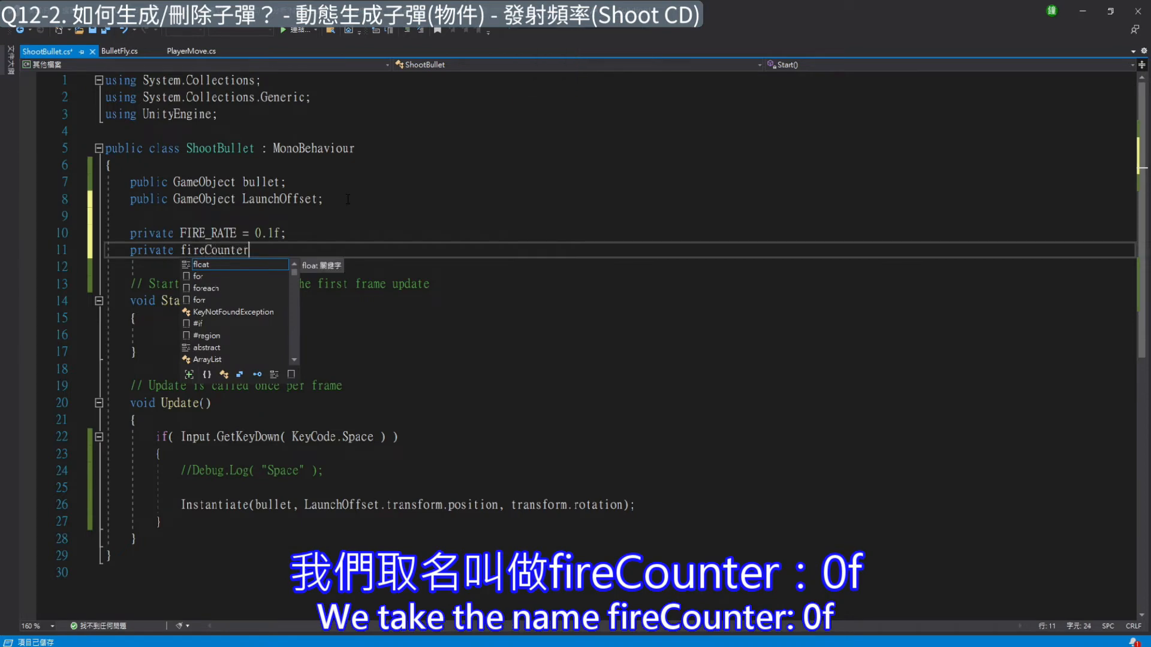
{"action": "type", "text": " ="}
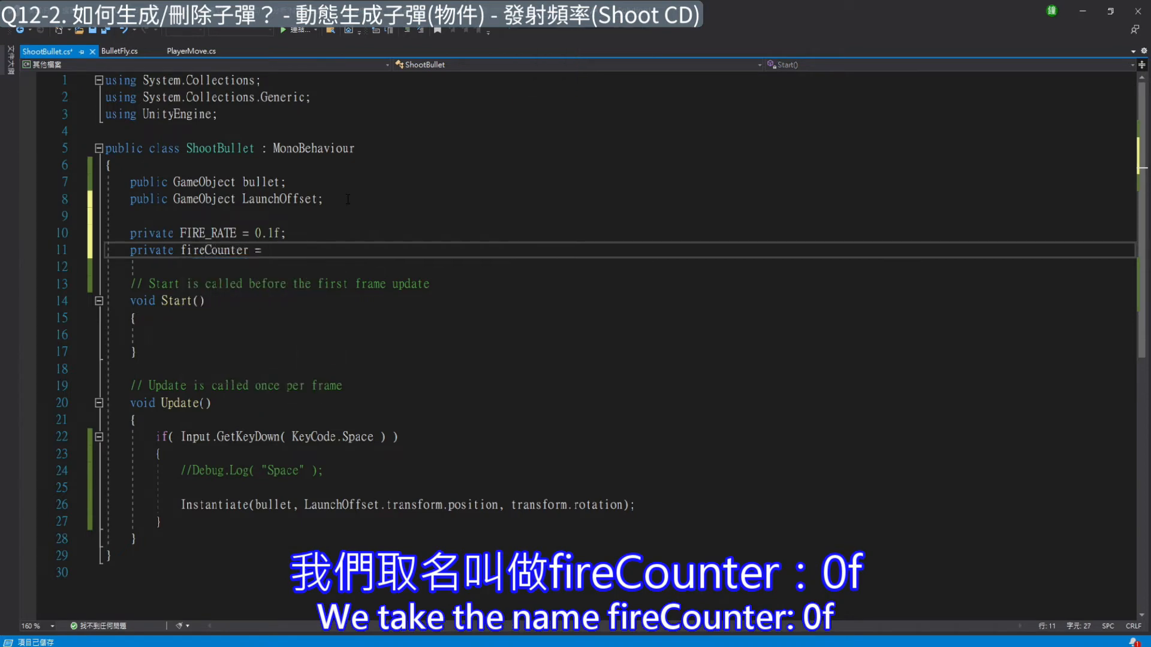
{"action": "type", "text": " 0f;"}
Step: Add the float type to the FIRE_RATE and fireCounter declarations
{"action": "key", "text": "Left"}
{"action": "key", "text": "Left"}
{"action": "key", "text": "Left"}
{"action": "key", "text": "Left"}
{"action": "key", "text": "Left"}
{"action": "key", "text": "Left"}
{"action": "key", "text": "Left"}
{"action": "key", "text": "Left"}
{"action": "key", "text": "Left"}
{"action": "key", "text": "Left"}
{"action": "key", "text": "Left"}
{"action": "key", "text": "Left"}
{"action": "key", "text": "Left"}
{"action": "key", "text": "Up"}
{"action": "type", "text": "float"}
{"action": "key", "text": "Left"}
{"action": "key", "text": "Left"}
{"action": "key", "text": "Left"}
{"action": "key", "text": "Left"}
{"action": "key", "text": "Left"}
{"action": "key", "text": "Left"}
{"action": "key", "text": "Down"}
{"action": "type", "text": "float"}
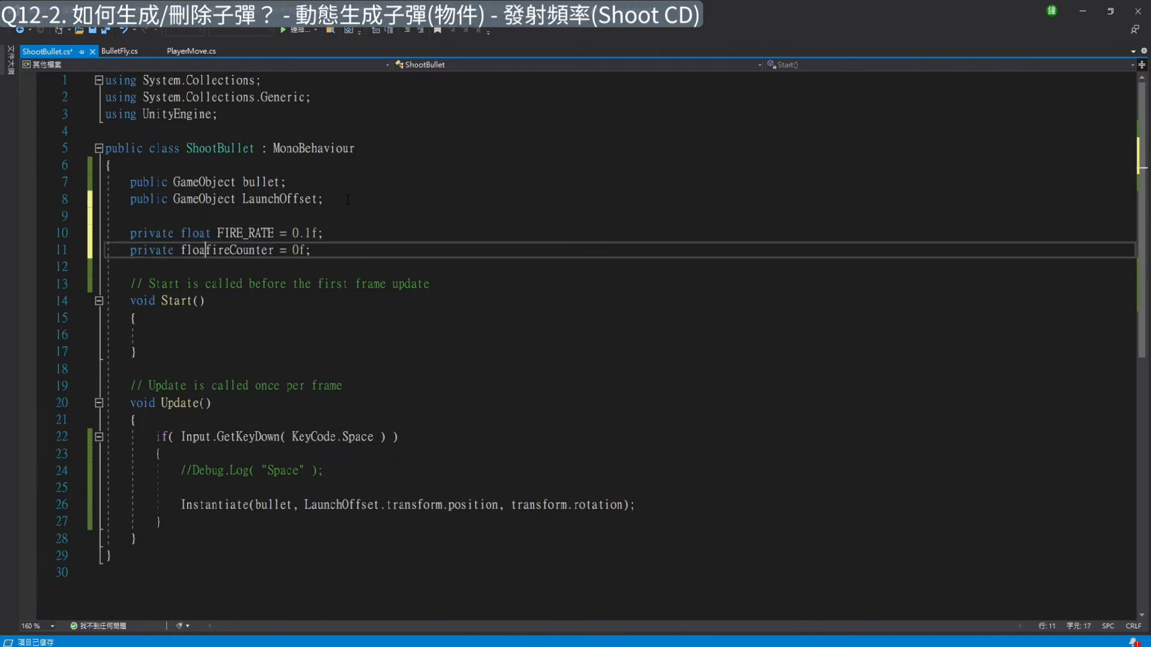
Step: Insert an if statement with the condition fireCounter <= 0 above the Instantiate call in Update
{"action": "key", "text": "Down"}
{"action": "key", "text": "Down"}
{"action": "key", "text": "Down"}
{"action": "key", "text": "Down"}
{"action": "key", "text": "Down"}
{"action": "key", "text": "Down"}
{"action": "key", "text": "Down"}
{"action": "key", "text": "Down"}
{"action": "key", "text": "Down"}
{"action": "key", "text": "Down"}
{"action": "key", "text": "Down"}
{"action": "key", "text": "Down"}
{"action": "key", "text": "Down"}
{"action": "key", "text": "Down"}
{"action": "key", "text": "Return"}
{"action": "type", "text": "if("}
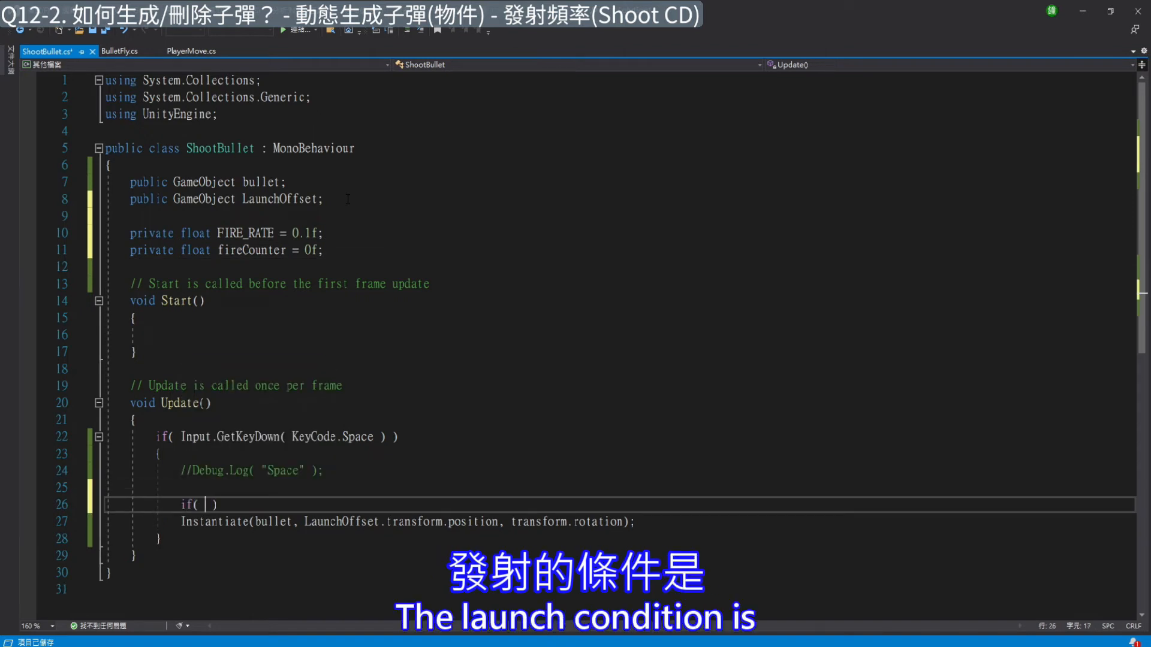
{"action": "type", "text": " fireCO"}
{"action": "key", "text": "Caps_Lock"}
{"action": "type", "text": "u"}
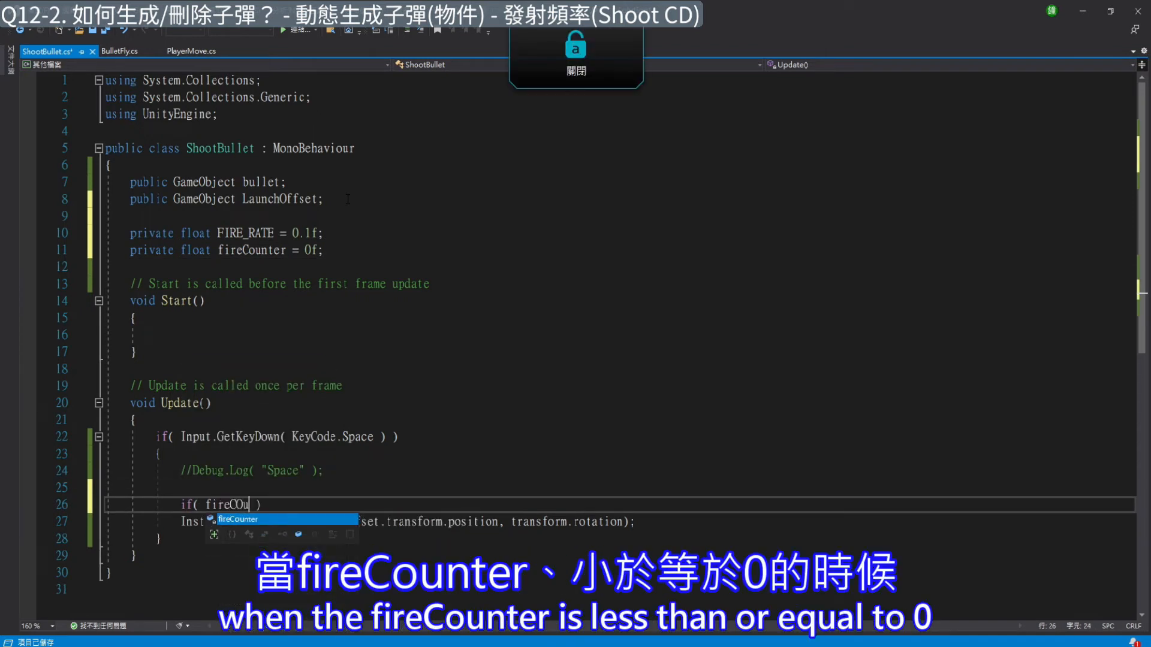
{"action": "key", "text": "BackSpace"}
{"action": "key", "text": "BackSpace"}
{"action": "key", "text": "BackSpace"}
{"action": "type", "text": "ount"}
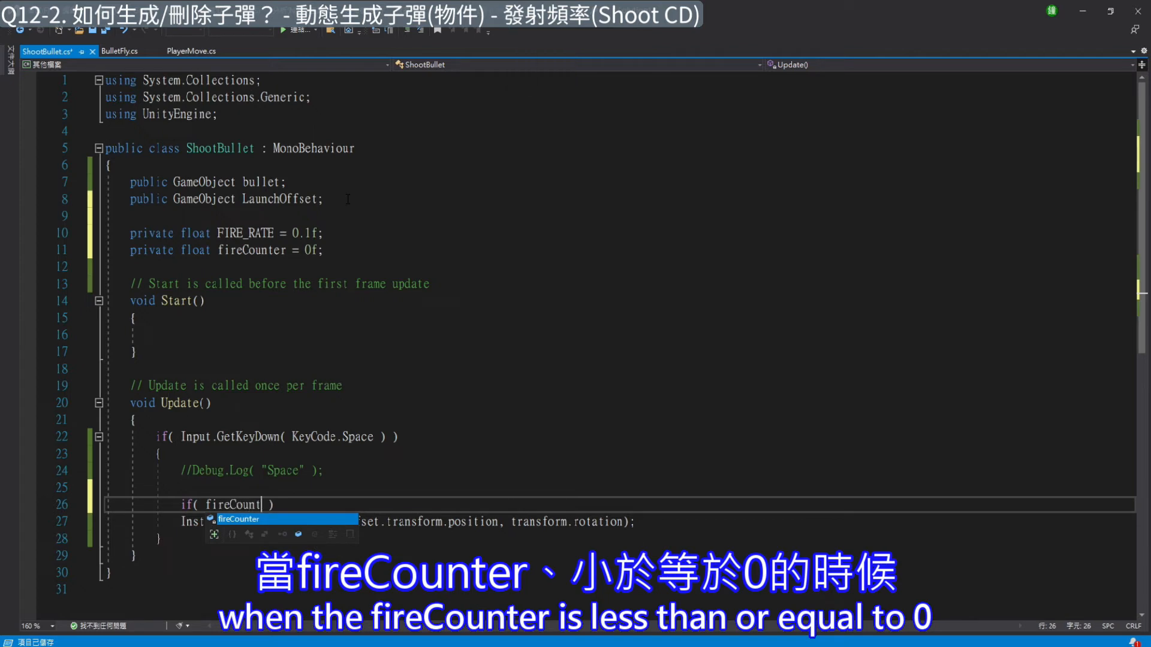
{"action": "type", "text": "er <= 0 ) "}
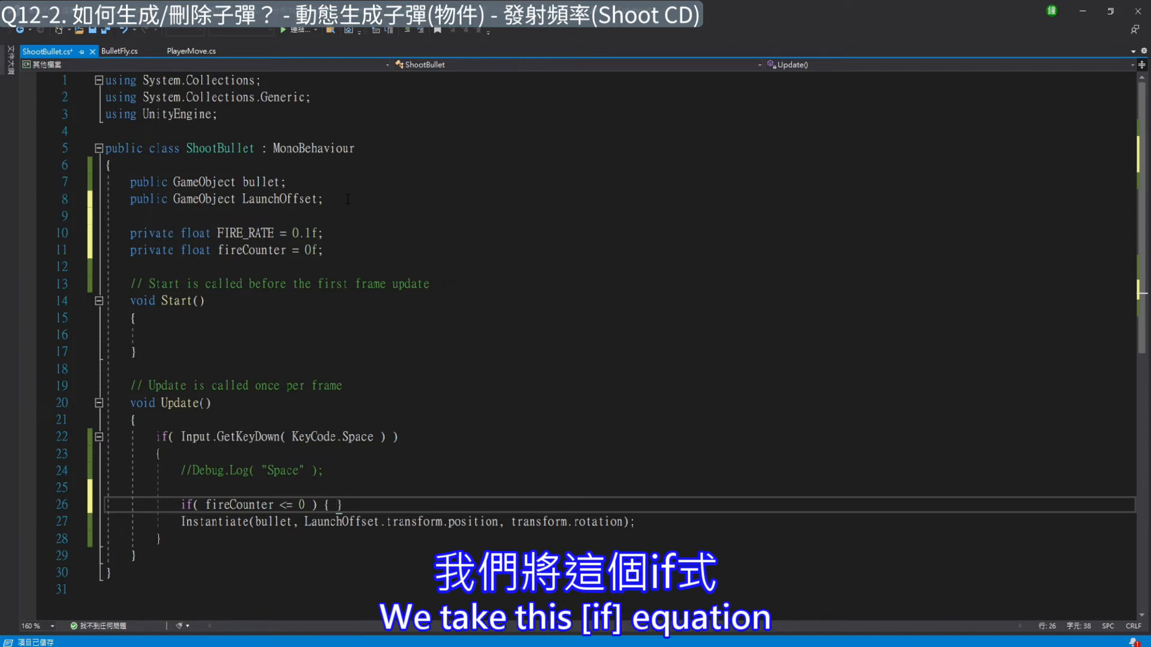
Step: Give the fireCounter condition a braced body and move the Instantiate call into it
{"action": "type", "text": "{"}
{"action": "key", "text": "Return"}
{"action": "key", "text": "Down"}
{"action": "key", "text": "Down"}
{"action": "key", "text": "Home"}
{"action": "key", "text": "shift+End"}
{"action": "key", "text": "ctrl+x"}
{"action": "key", "text": "ctrl+shift+l"}
{"action": "key", "text": "Up"}
{"action": "key", "text": "Up"}
{"action": "key", "text": "ctrl+v"}
Step: Add fireCounter = FIRE_RATE; directly below the Instantiate call inside the condition and save the script
{"action": "key", "text": "Return"}
{"action": "key", "text": "Return"}
{"action": "type", "text": "fir"}
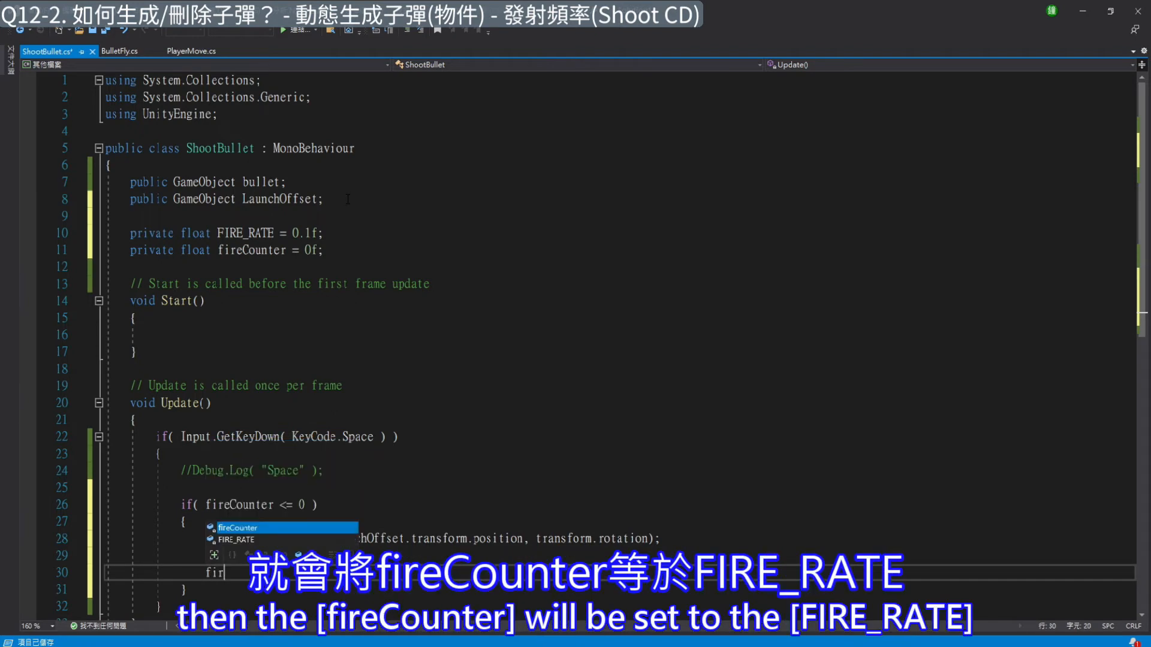
{"action": "type", "text": "e"}
{"action": "key", "text": "Caps_Lock"}
{"action": "type", "text": "C"}
{"action": "key", "text": "Caps_Lock"}
{"action": "type", "text": "ounter = FIRE_RAT"}
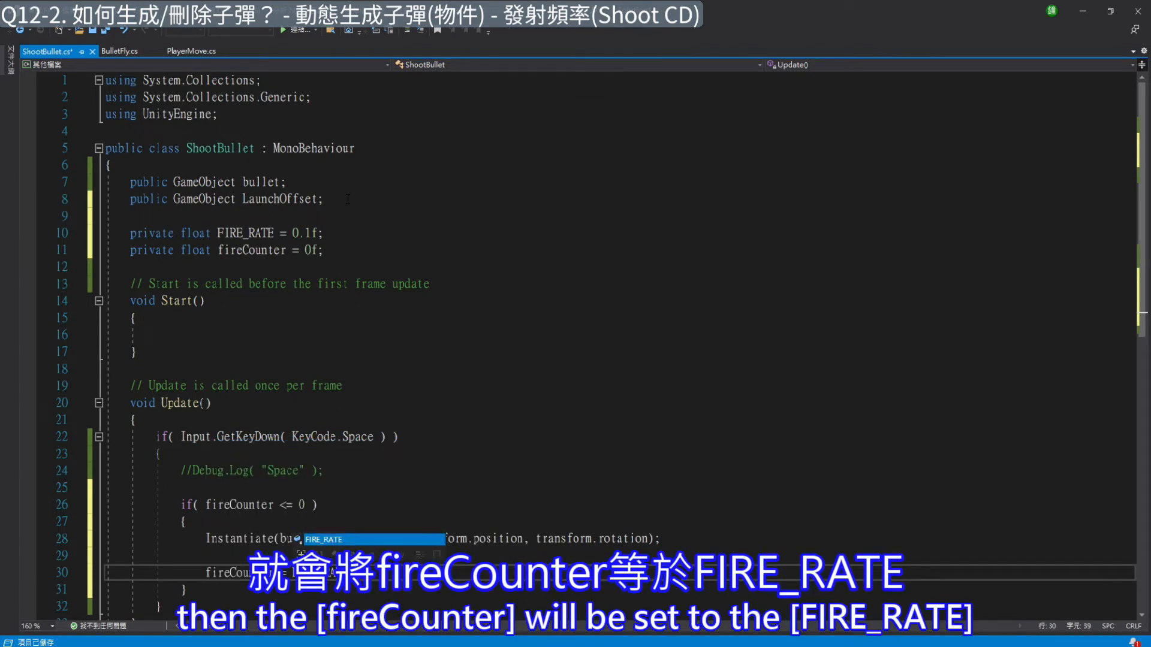
{"action": "type", "text": "E;"}
{"action": "key", "text": "Up"}
{"action": "key", "text": "shift+Home"}
{"action": "key", "text": "BackSpace"}
{"action": "key", "text": "BackSpace"}
{"action": "key", "text": "ctrl+s"}
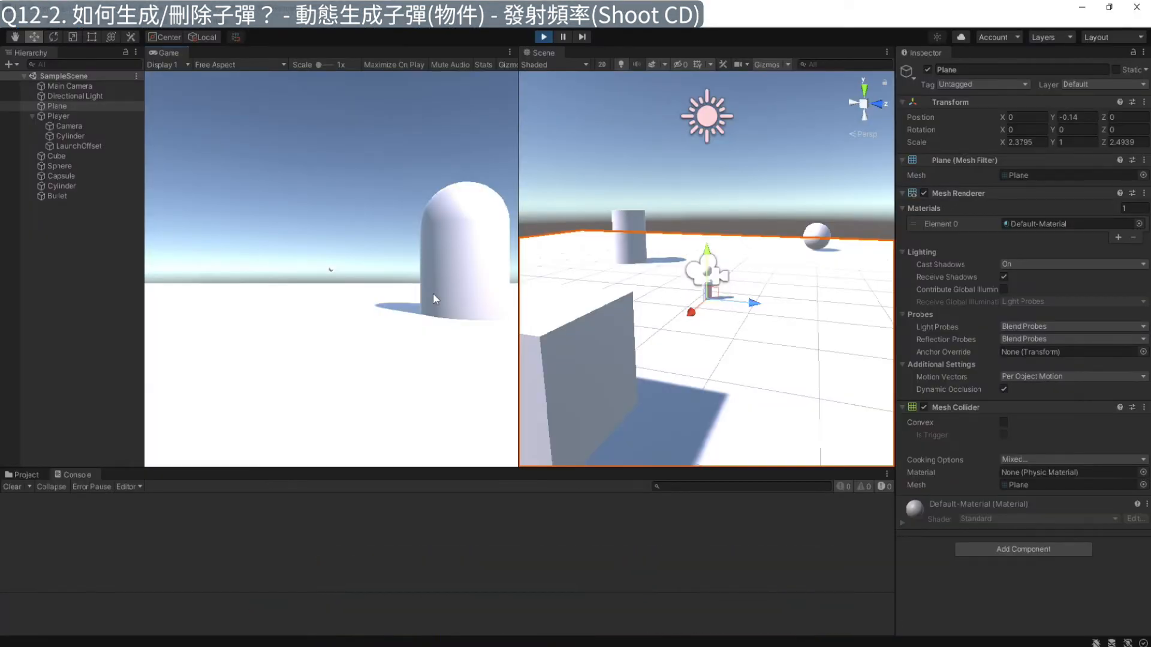
Step: Fire a bullet and turn the Player in the running Unity game, and highlight fireCounter and its <= 0 condition in the ShootBullet script
{"action": "key", "text": "space"}
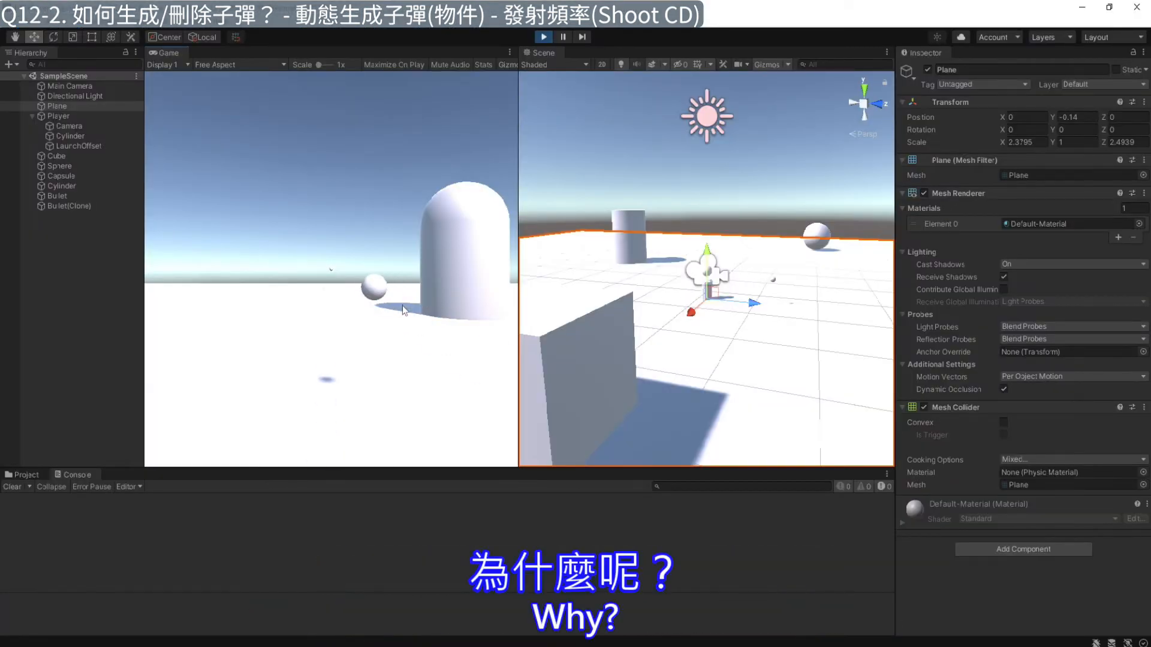
{"action": "key", "text": "a"}
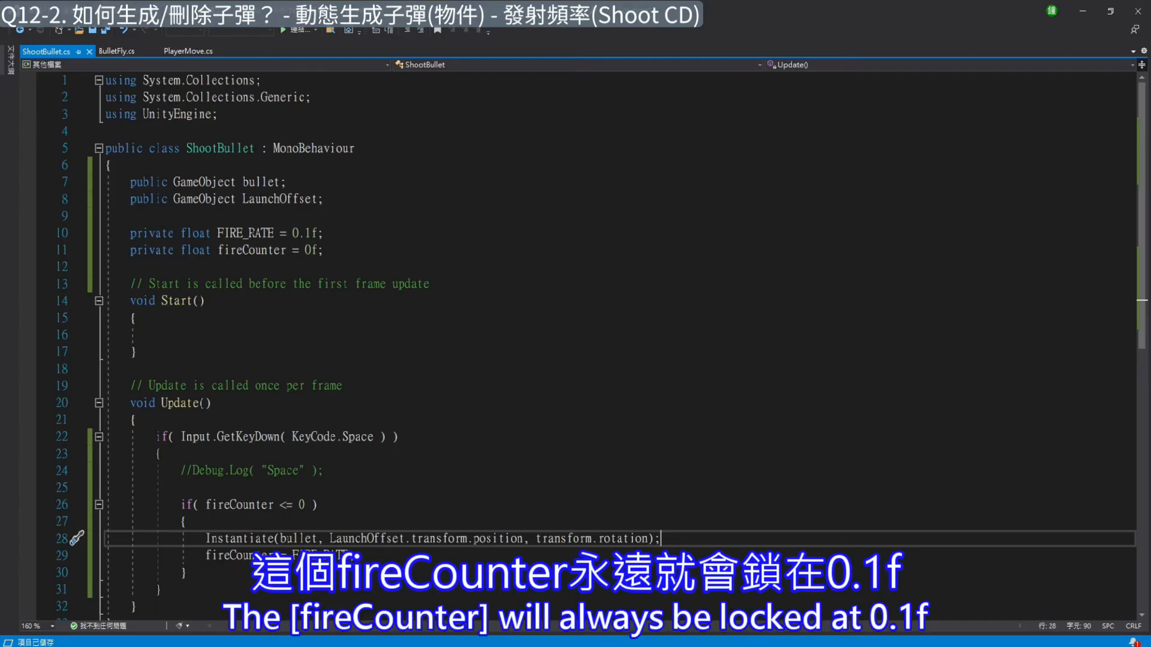
{"action": "left_click", "coordinate": [262, 250]}
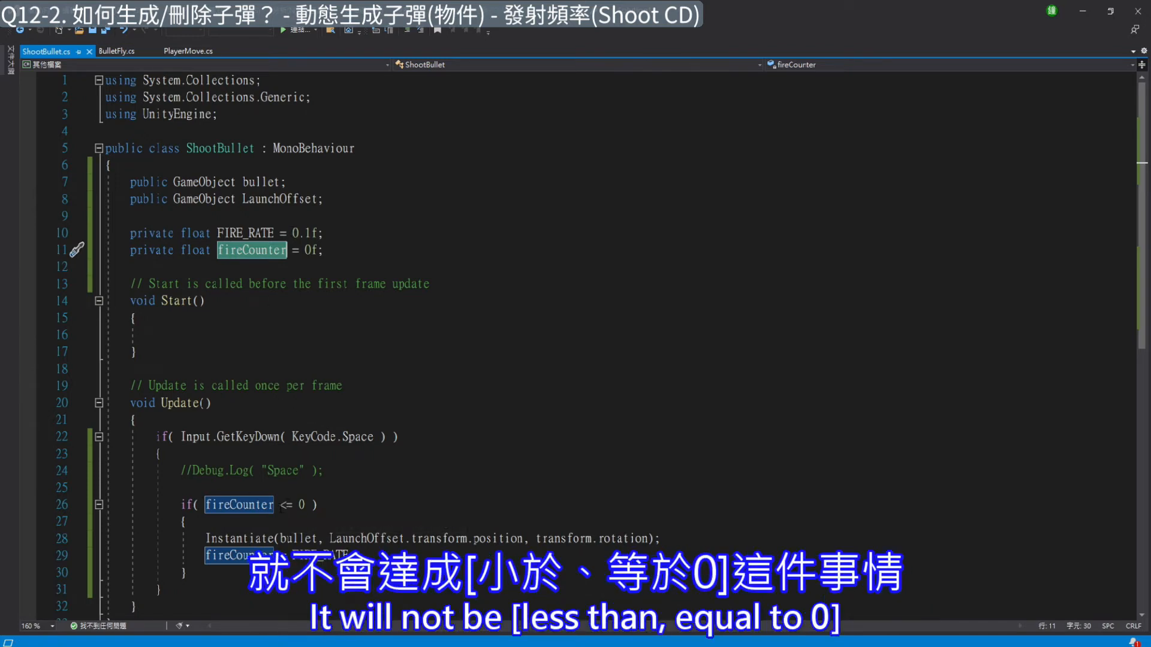
{"action": "left_click_drag", "start_coordinate": [280, 504], "coordinate": [304, 504]}
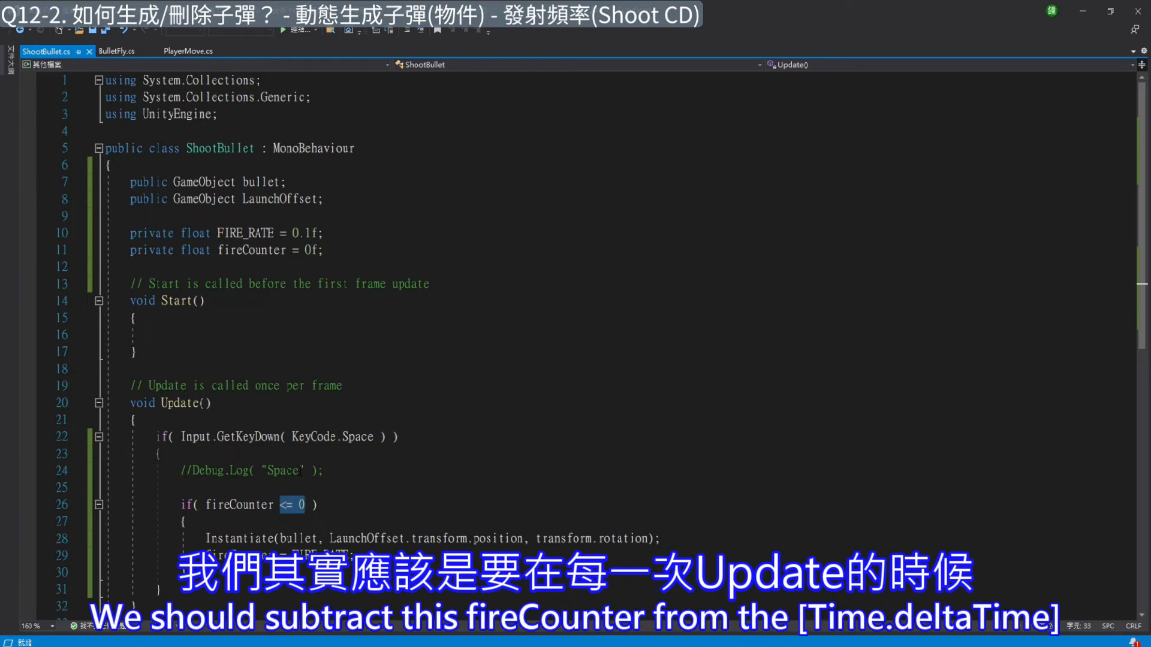
{"action": "key", "text": "Down"}
{"action": "key", "text": "Down"}
{"action": "key", "text": "Down"}
{"action": "key", "text": "Down"}
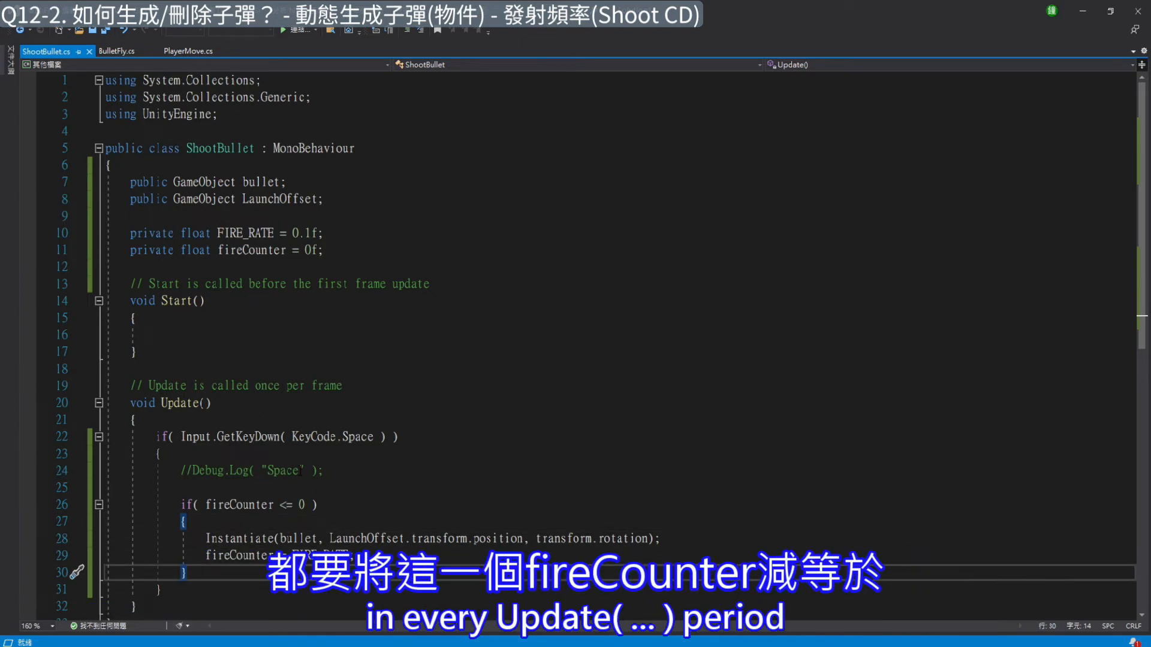
{"action": "key", "text": "Return"}
{"action": "key", "text": "Return"}
{"action": "type", "text": "f"}
{"action": "key", "text": "BackSpace"}
{"action": "key", "text": "BackSpace"}
{"action": "key", "text": "shift+Home"}
{"action": "key", "text": "BackSpace"}
{"action": "key", "text": "BackSpace"}
{"action": "key", "text": "BackSpace"}
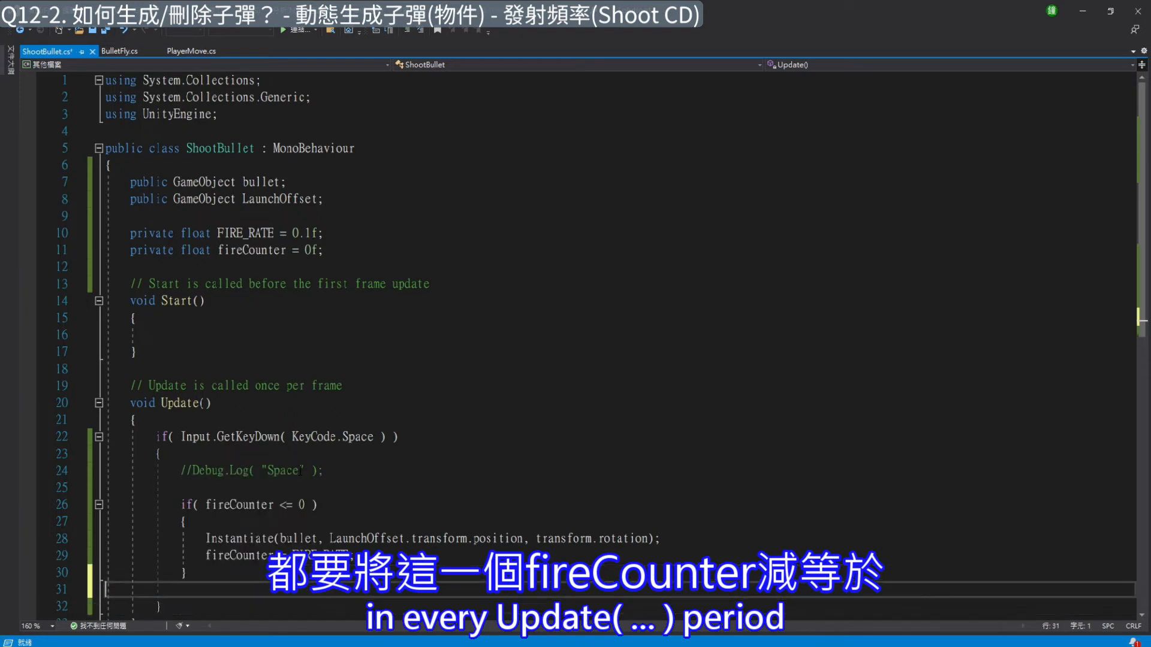
Step: Add fireCounter -= Time.deltaTime; as the first statement of Update, above the Space key check
{"action": "key", "text": "Up"}
{"action": "key", "text": "Up"}
{"action": "key", "text": "Up"}
{"action": "key", "text": "Up"}
{"action": "key", "text": "Up"}
{"action": "key", "text": "Up"}
{"action": "key", "text": "Up"}
{"action": "key", "text": "Up"}
{"action": "key", "text": "Up"}
{"action": "key", "text": "Up"}
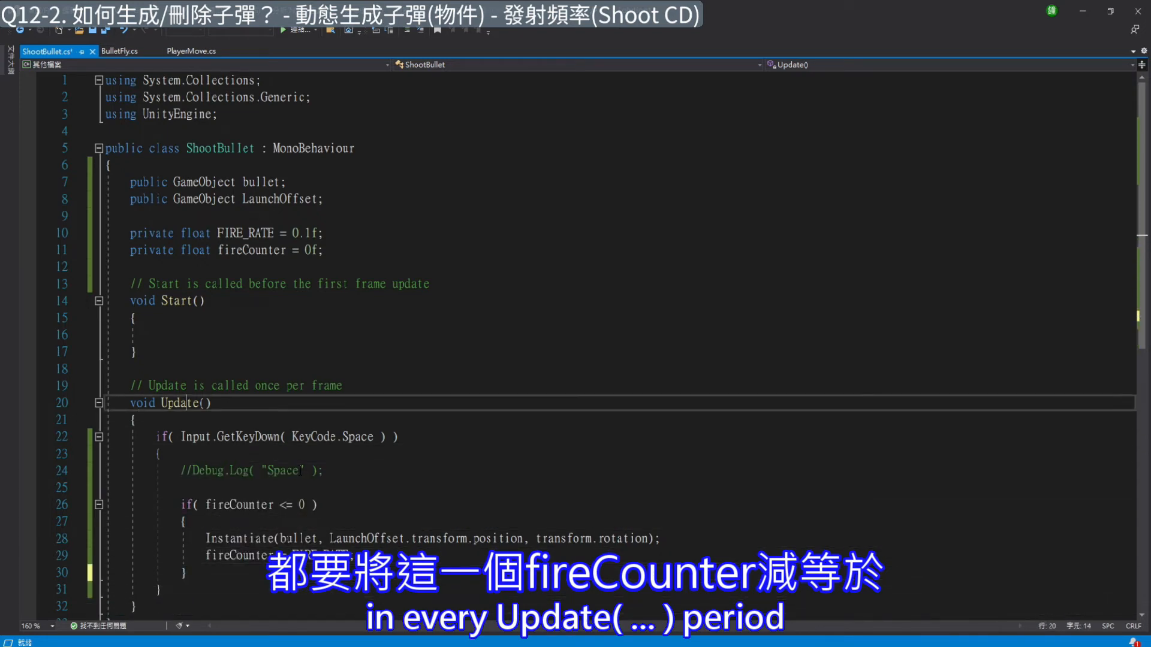
{"action": "key", "text": "Down"}
{"action": "key", "text": "Return"}
{"action": "key", "text": "Return"}
{"action": "key", "text": "Up"}
{"action": "type", "text": "FIRE"}
{"action": "key", "text": "BackSpace"}
{"action": "key", "text": "BackSpace"}
{"action": "key", "text": "BackSpace"}
{"action": "key", "text": "BackSpace"}
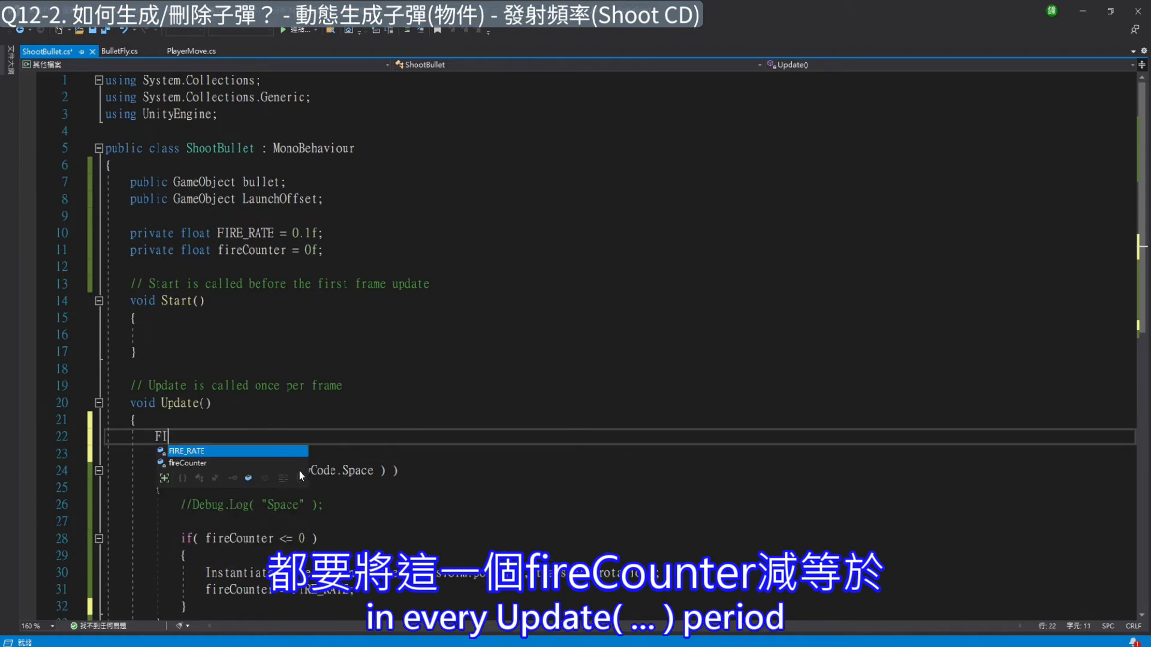
{"action": "key", "text": "Caps_Lock"}
{"action": "type", "text": "fireCounter"}
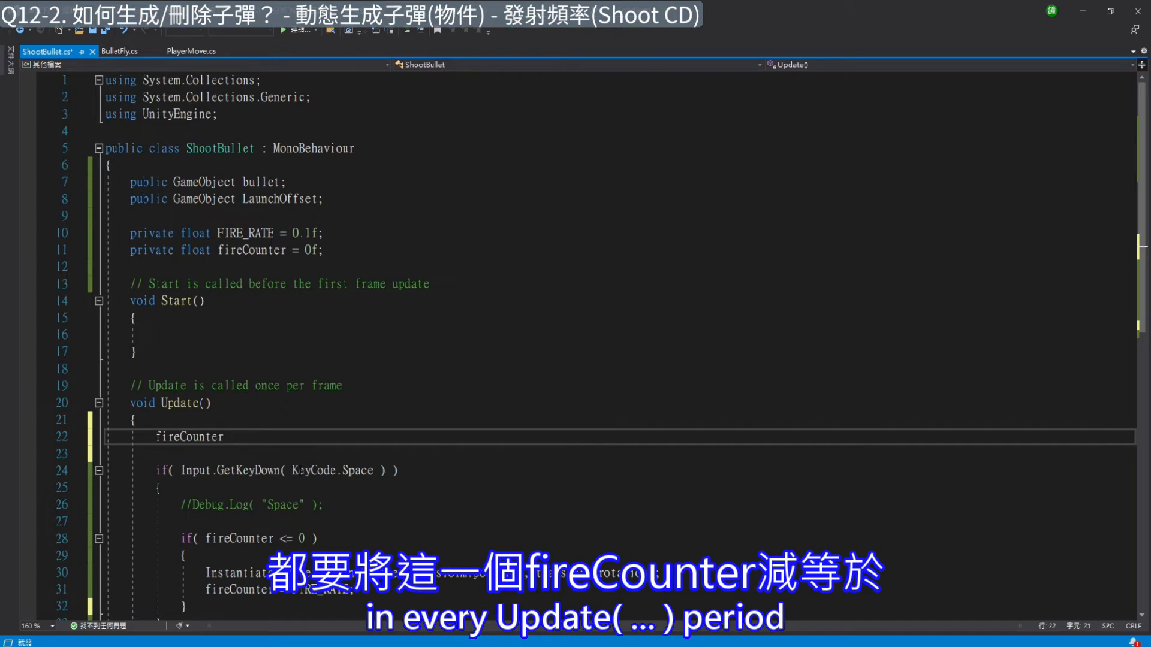
{"action": "type", "text": " -= Time.del"}
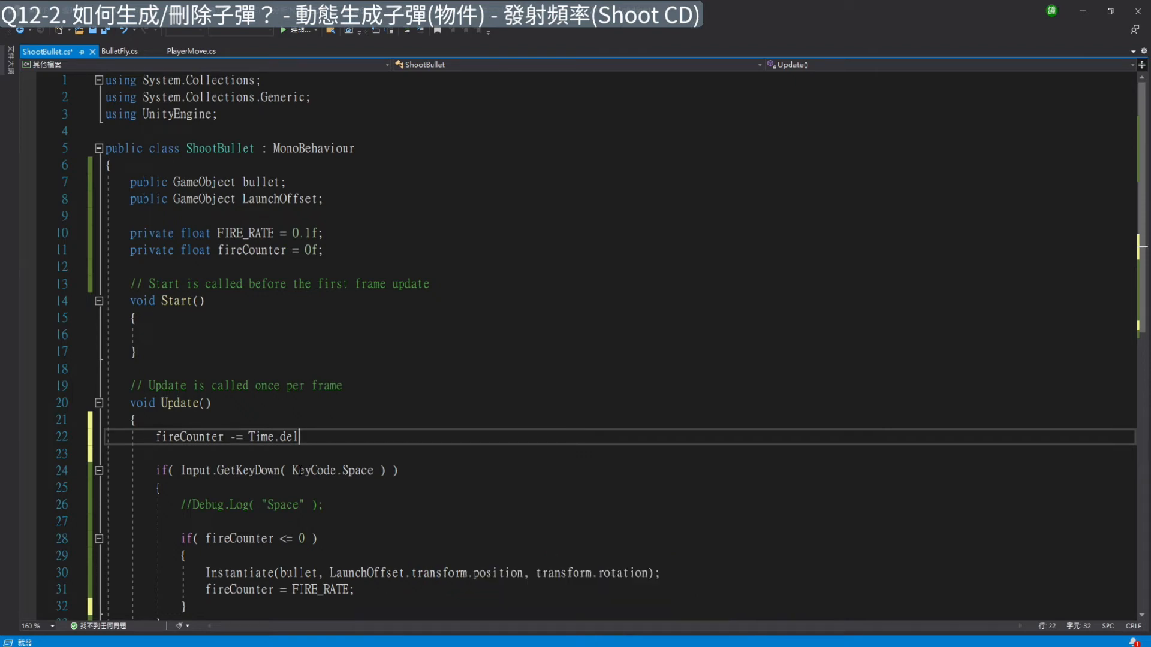
{"action": "type", "text": "taTime"}
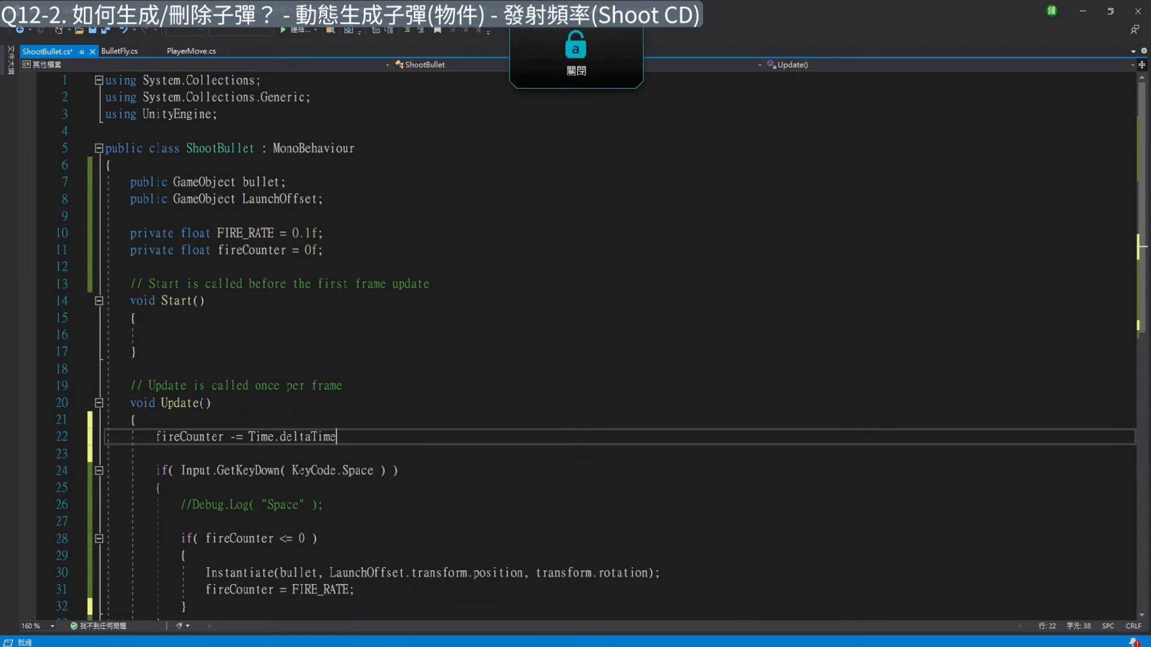
{"action": "type", "text": ";"}
Step: Add an if block with the condition fireCounter <= 0 directly below the deltaTime subtraction
{"action": "key", "text": "Return"}
{"action": "type", "text": "if() {"}
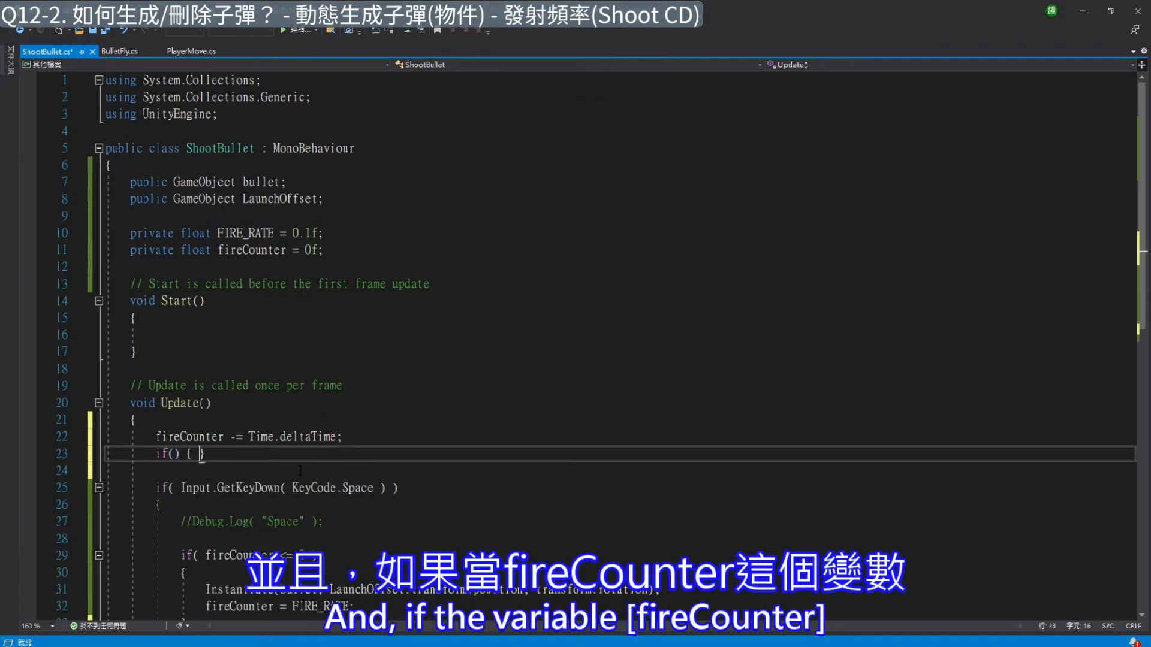
{"action": "key", "text": "Return"}
{"action": "type", "text": "{"}
{"action": "key", "text": "Return"}
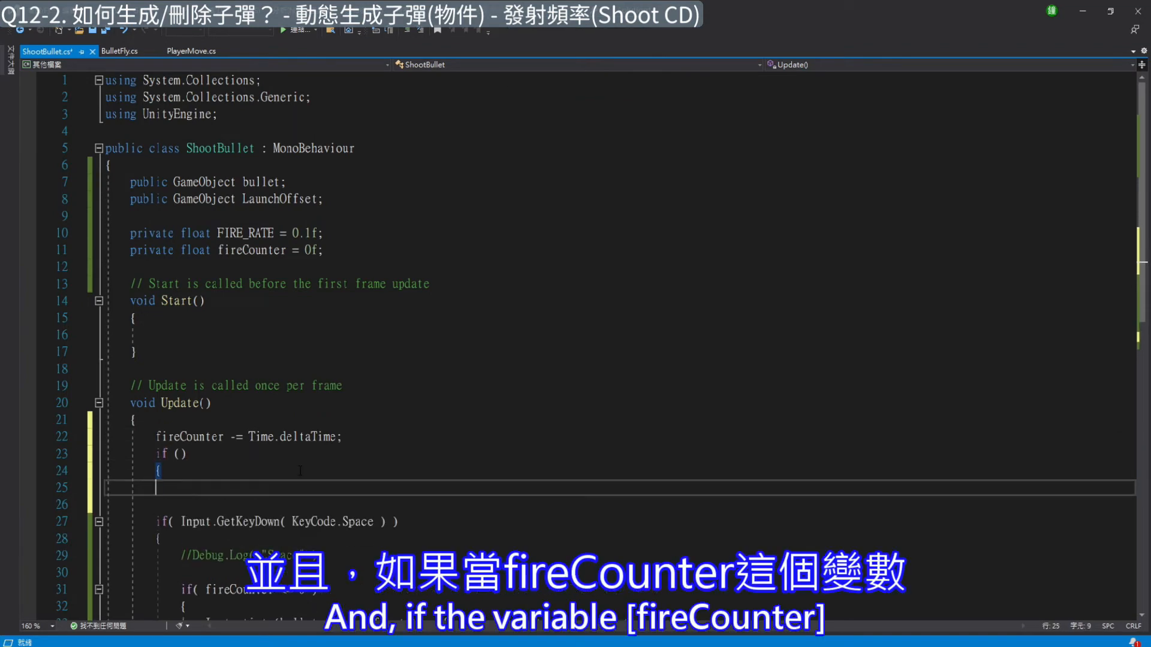
{"action": "type", "text": "}"}
{"action": "key", "text": "Left"}
{"action": "key", "text": "Return"}
{"action": "key", "text": "Up"}
{"action": "key", "text": "Up"}
{"action": "key", "text": "Up"}
{"action": "type", "text": "fireCounter "}
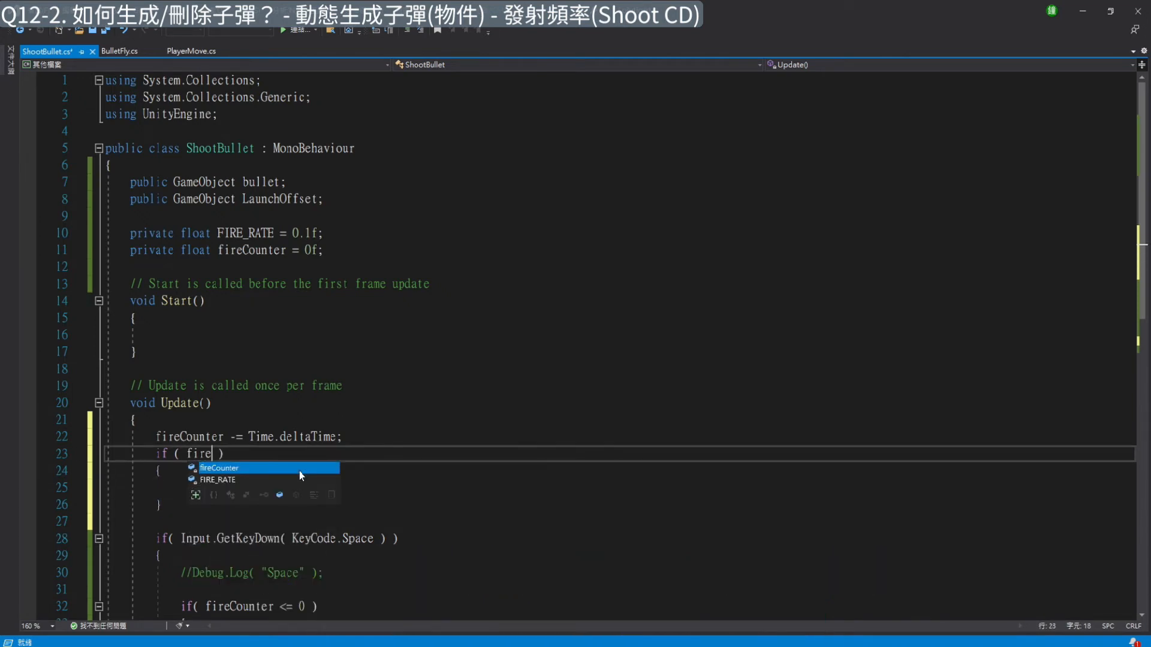
{"action": "type", "text": "<= 0"}
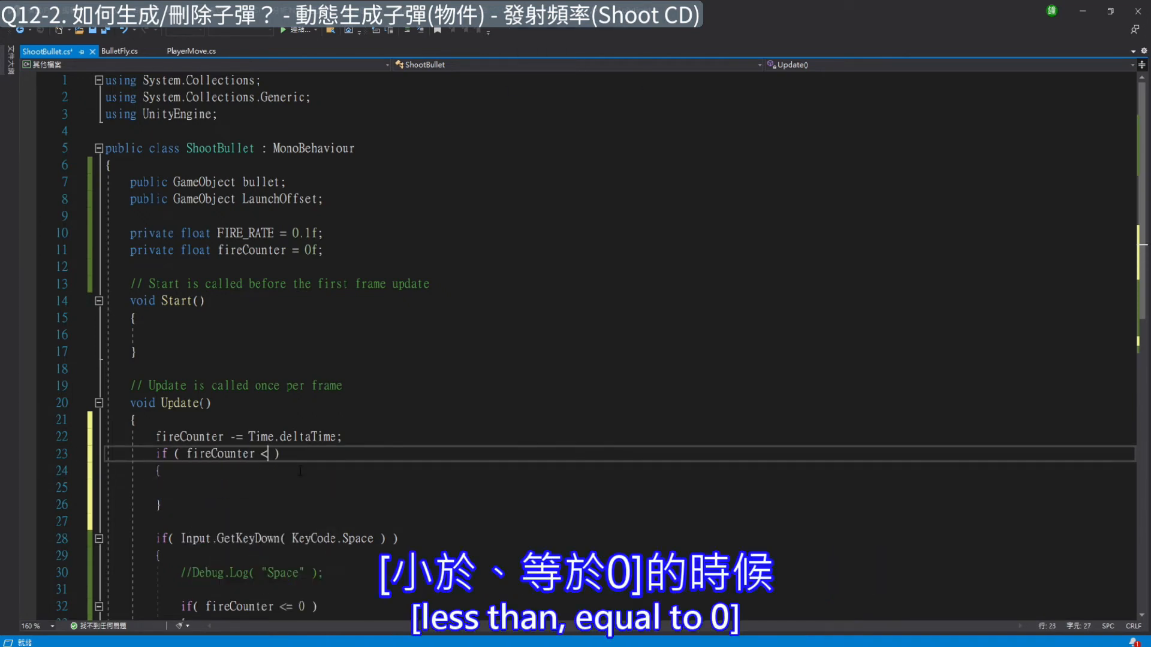
Step: Write fireCounter = 0; inside the new if block and save the script
{"action": "key", "text": "Down"}
{"action": "key", "text": "Down"}
{"action": "type", "text": "f"}
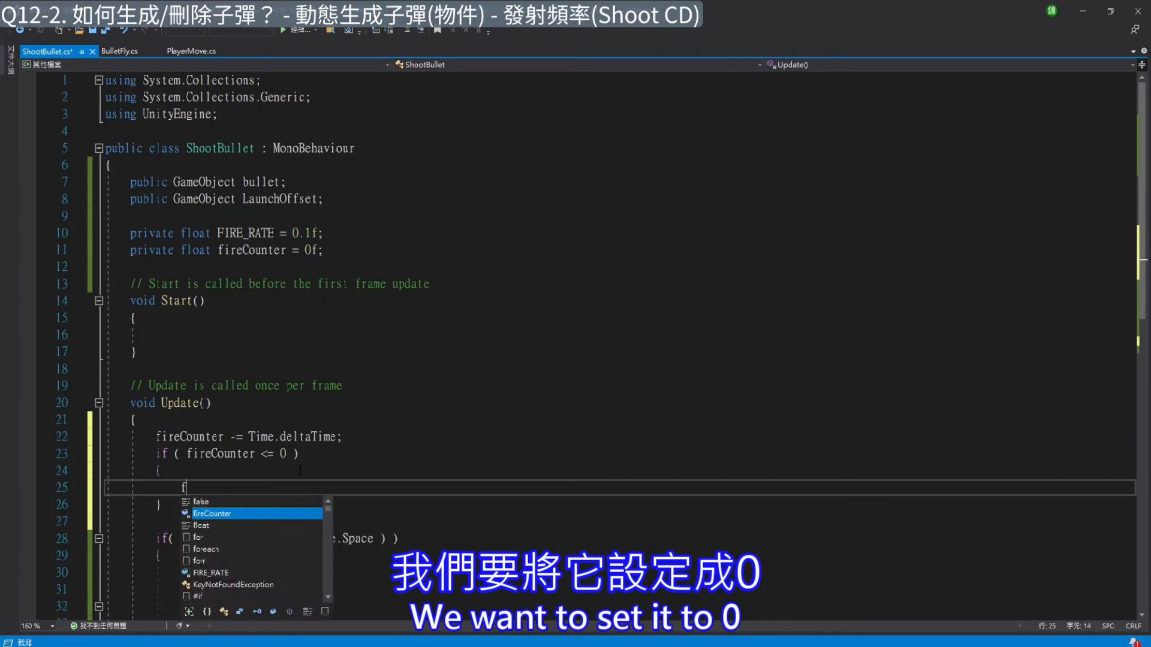
{"action": "type", "text": "ireCou"}
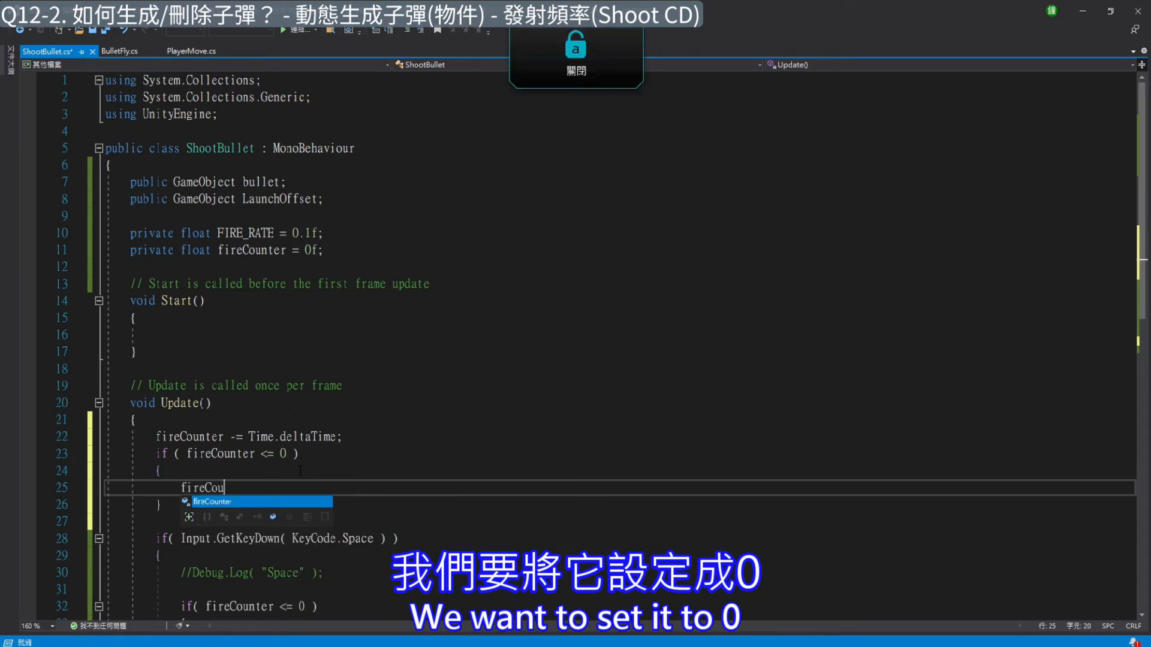
{"action": "type", "text": "nter = 0;"}
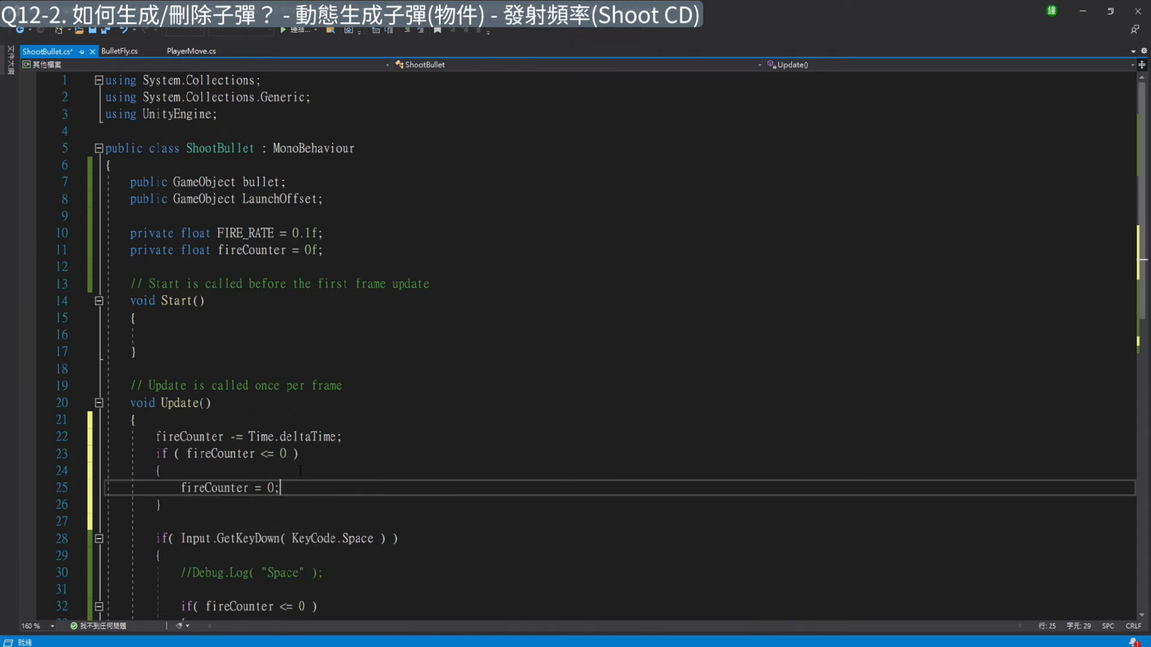
{"action": "key", "text": "ctrl+s"}
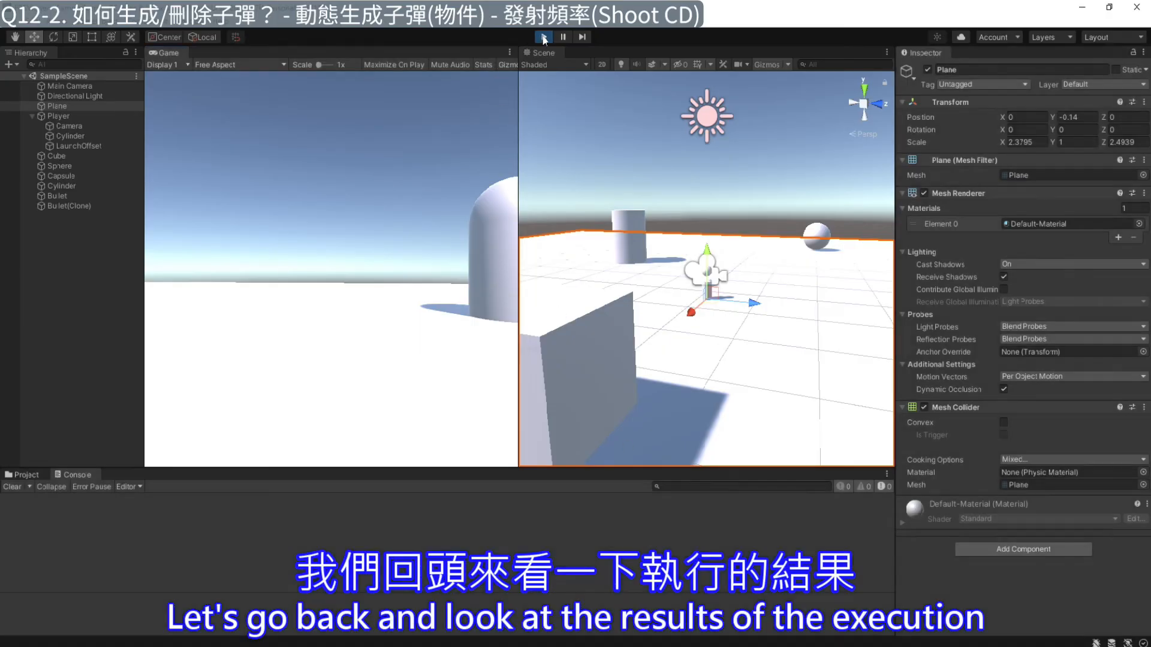
Step: Restart the game in Unity and fire bullets while turning the Player both ways to check the firing interval
{"action": "left_click", "coordinate": [543, 38]}
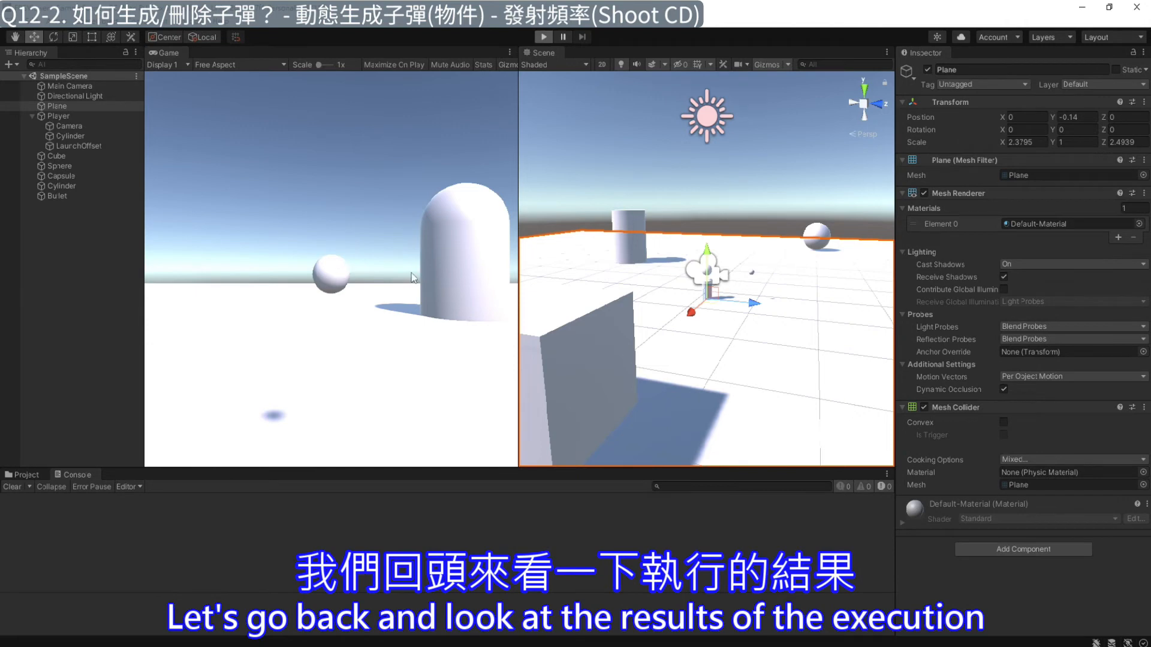
{"action": "key", "text": "ctrl+p"}
{"action": "left_click", "coordinate": [411, 273]}
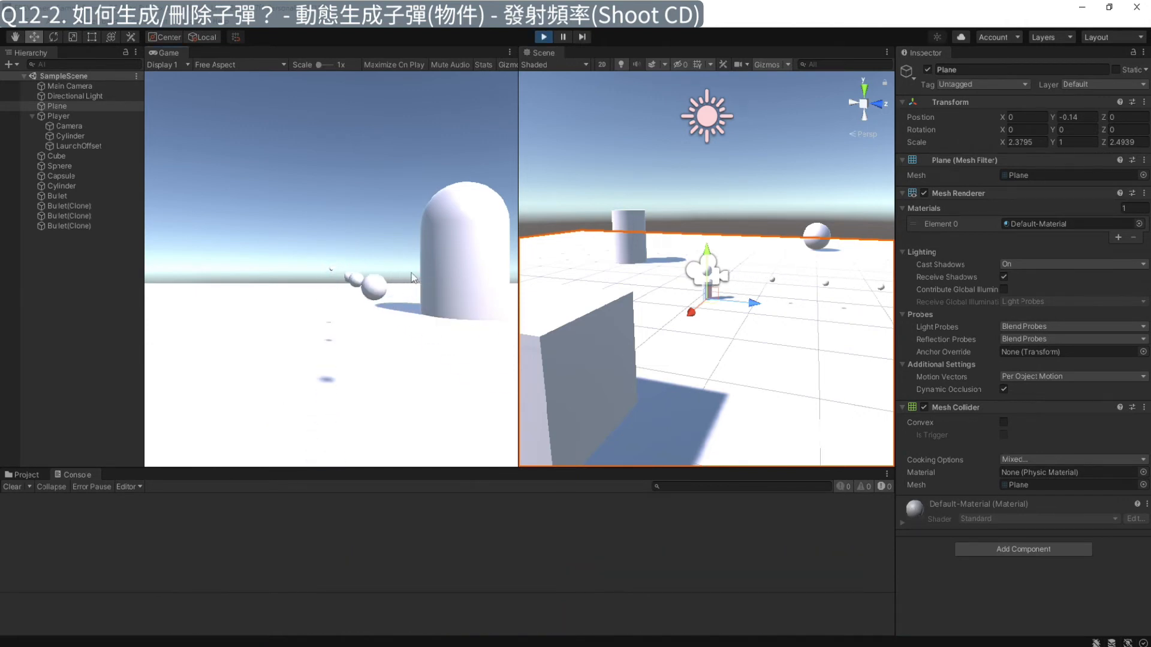
{"action": "key", "text": "a"}
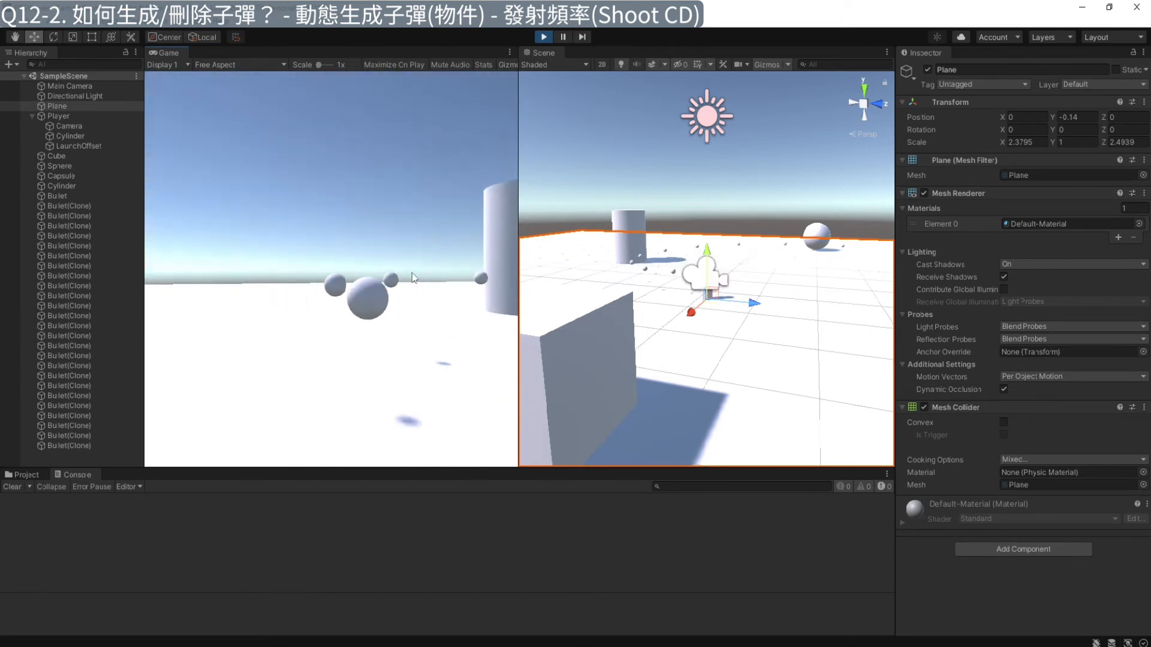
{"action": "key", "text": "d"}
{"action": "key", "text": "d"}
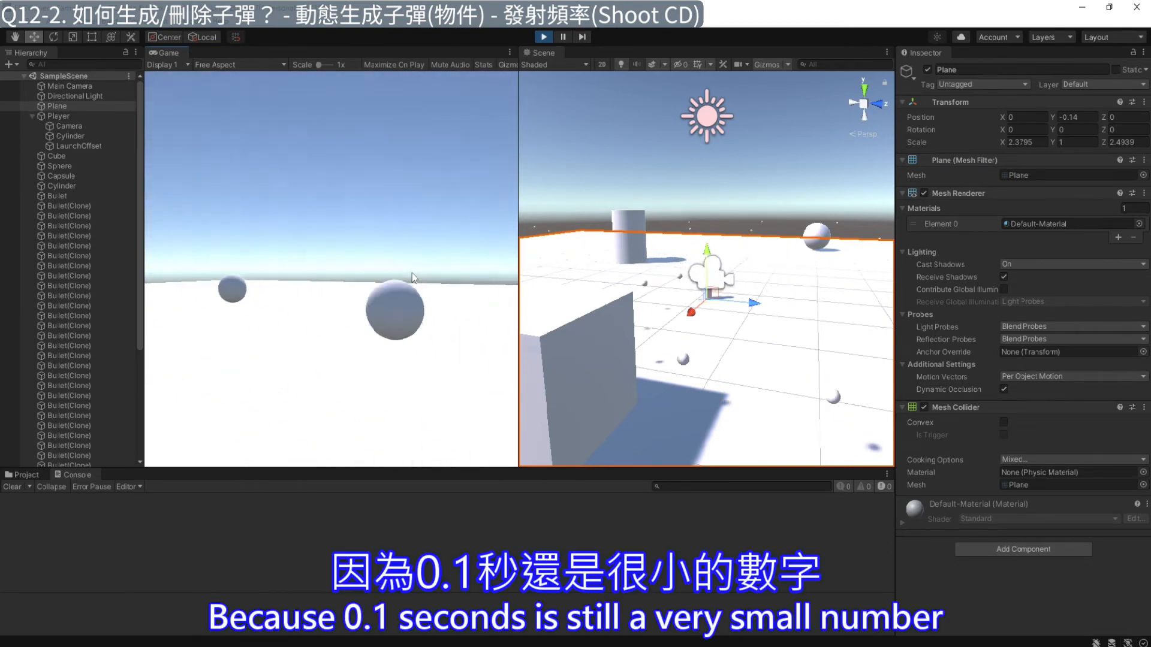
{"action": "key", "text": "a"}
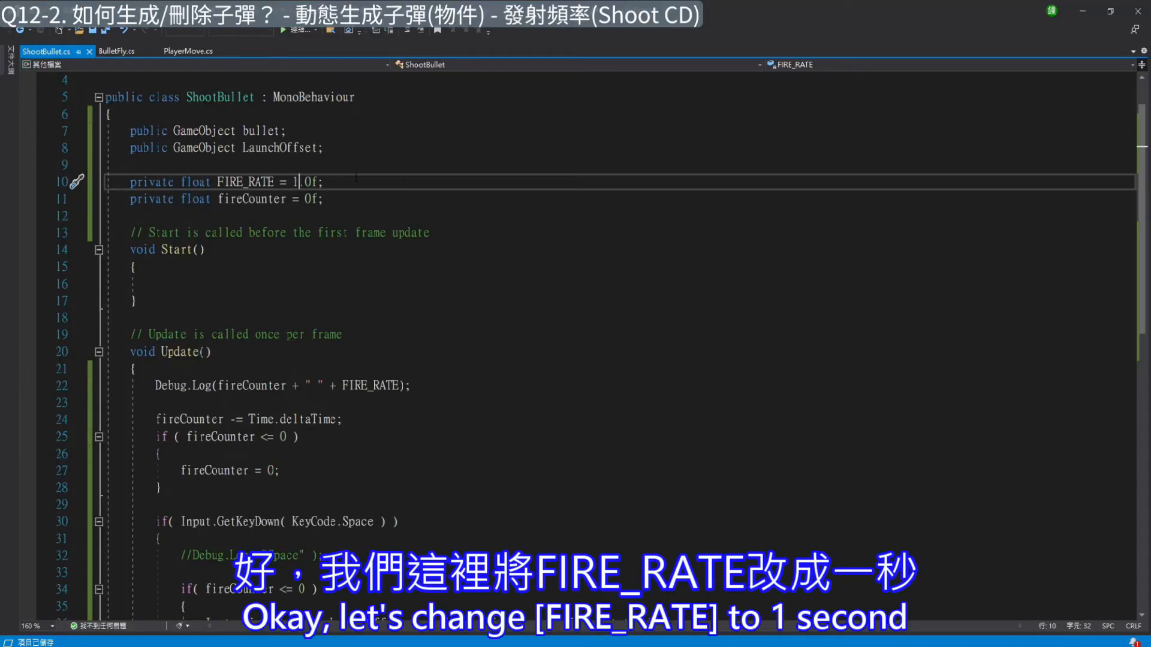
Step: Set FIRE_RATE to 1.0f in the ShootBullet script, save it, and test firing in the running game while turning the Player
{"action": "type", "text": "d"}
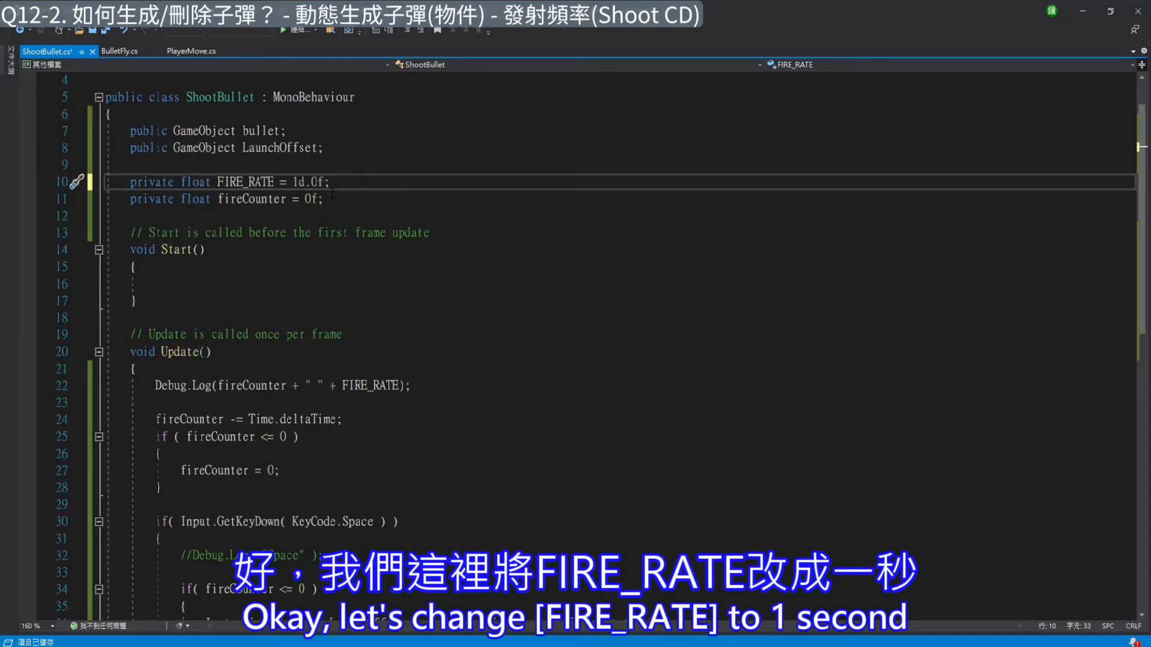
{"action": "key", "text": "BackSpace"}
{"action": "key", "text": "ctrl+s"}
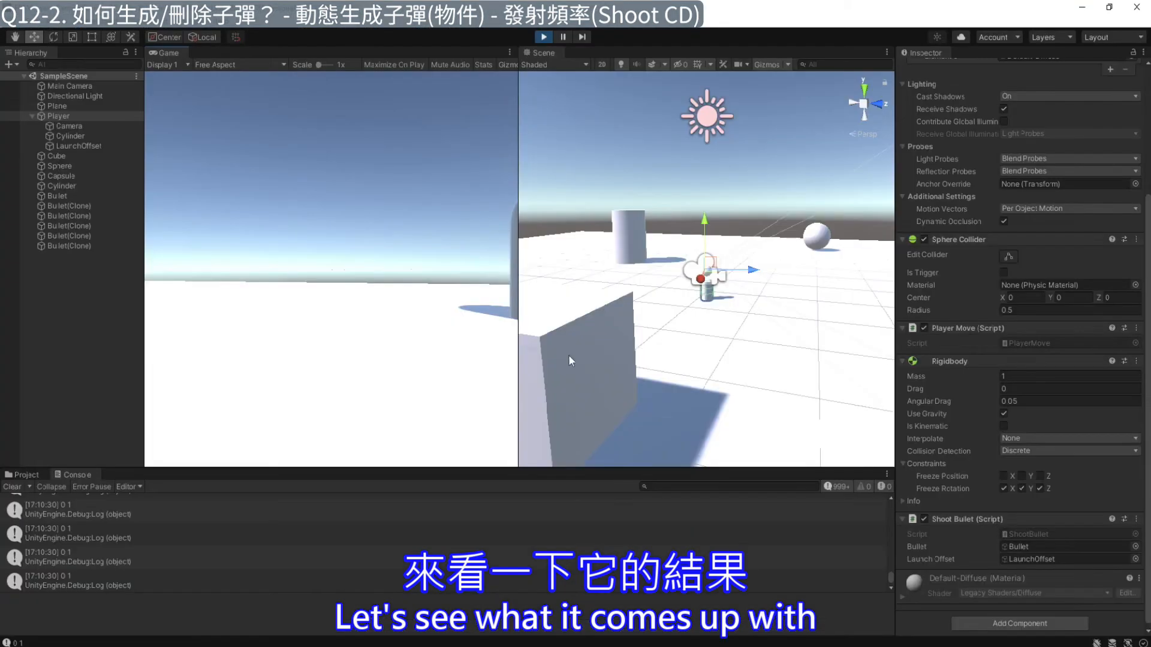
{"action": "key", "text": "d"}
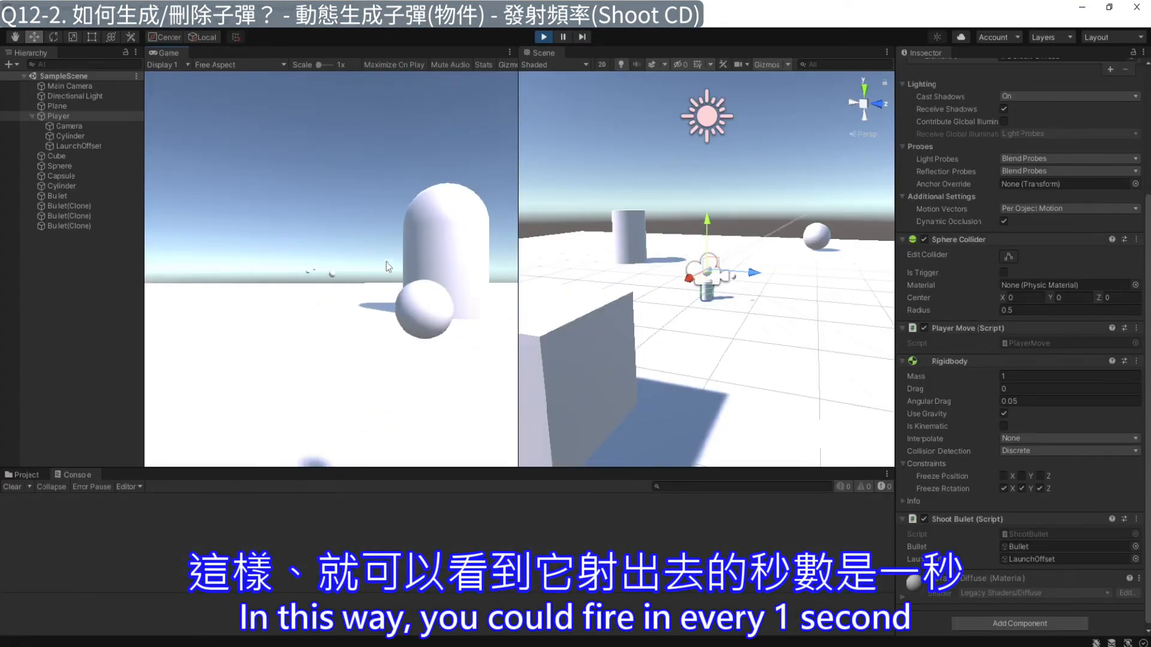
{"action": "key", "text": "a"}
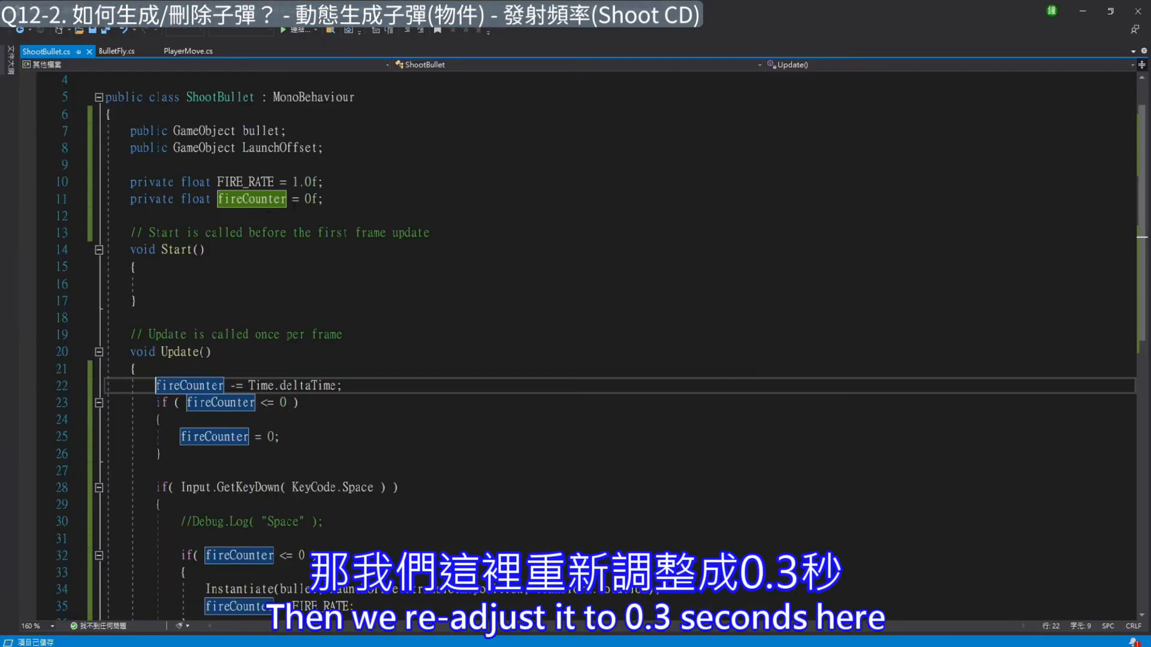
Step: Set FIRE_RATE to 0.3f in the ShootBullet script and save the script
{"action": "left_click", "coordinate": [297, 181]}
{"action": "type", "text": "0"}
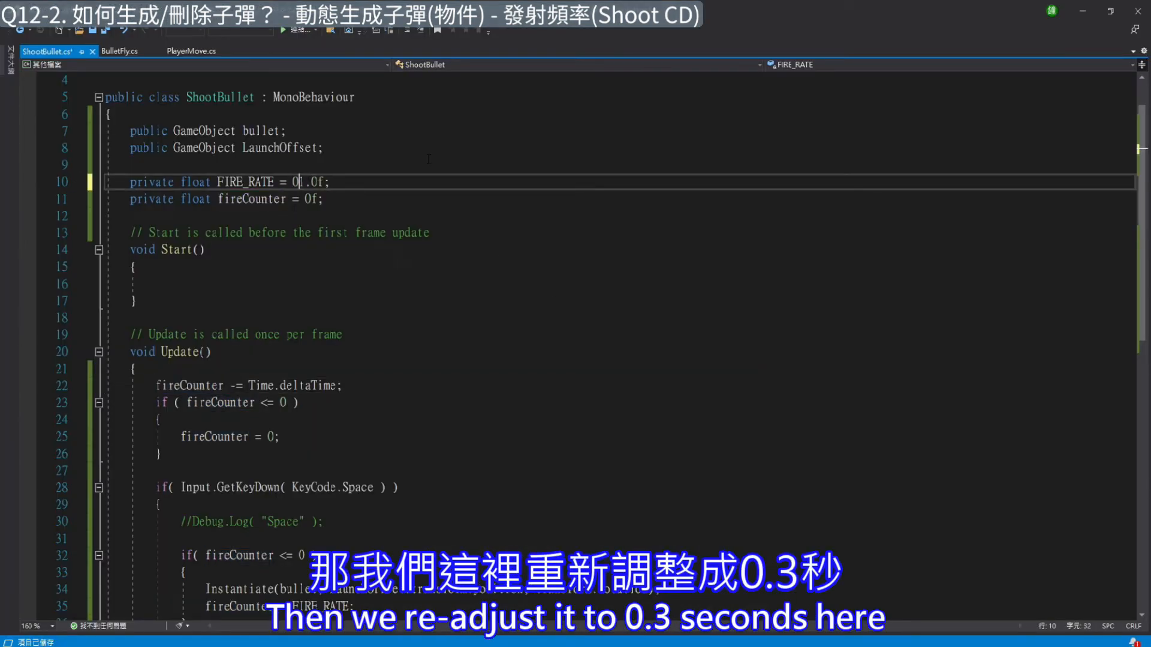
{"action": "key", "text": "ctrl+s"}
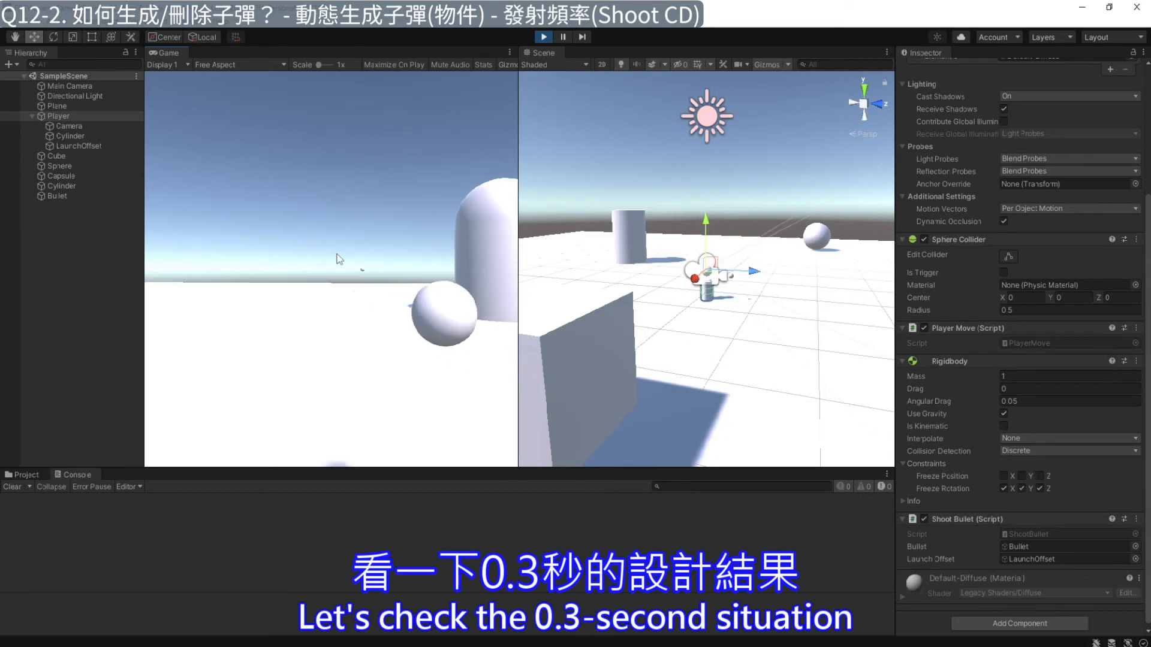
Step: Test the 0.3-second firing interval in the Unity game while turning and moving the Player, and stop the game
{"action": "left_click", "coordinate": [337, 255]}
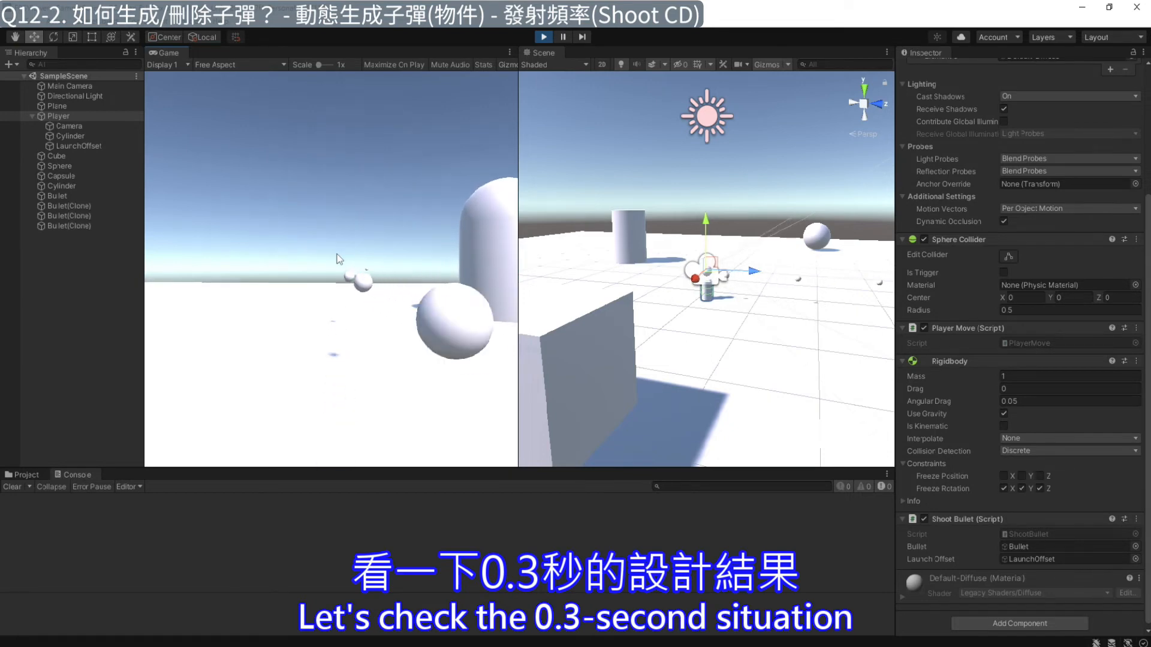
{"action": "key", "text": "d"}
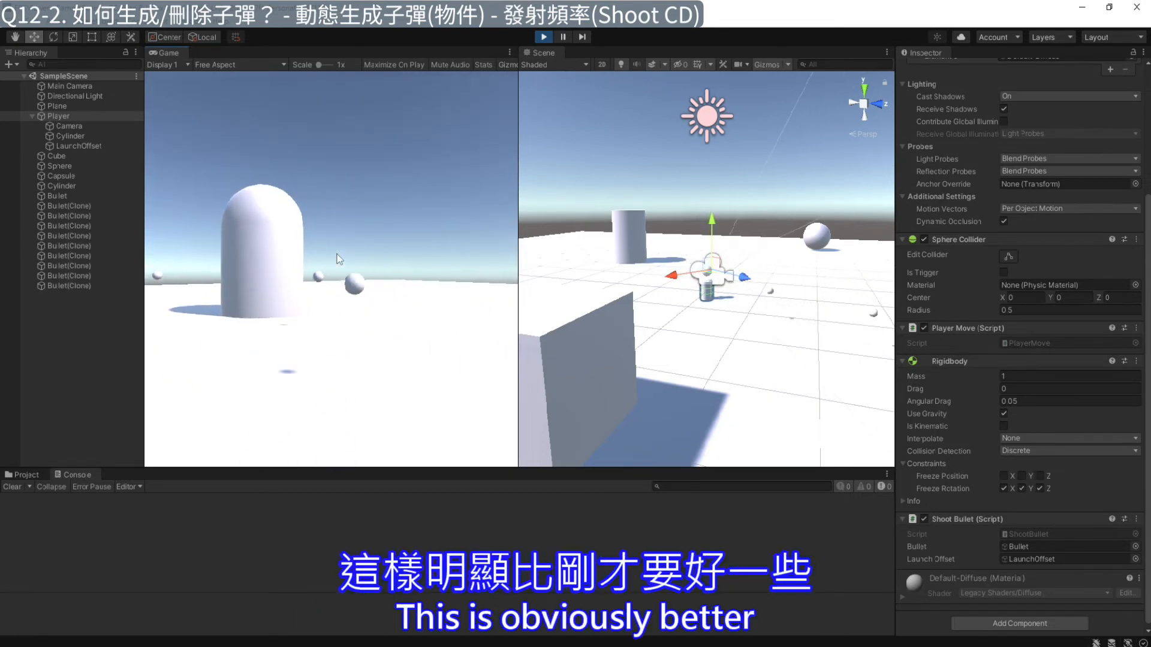
{"action": "key", "text": "a"}
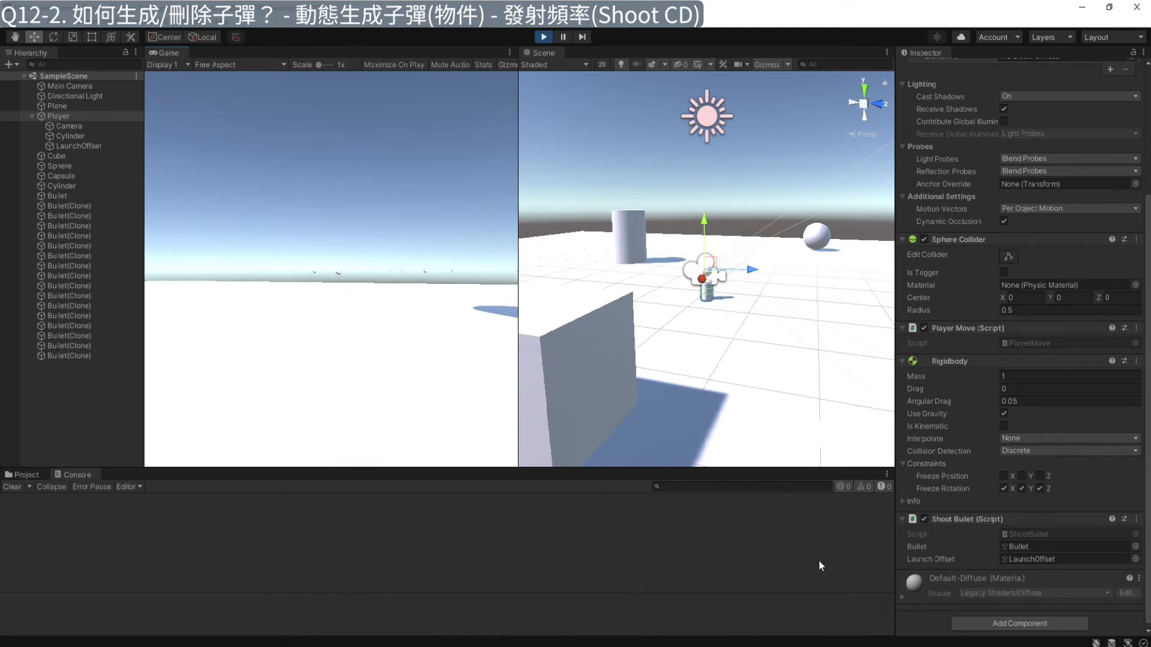
{"action": "key", "text": "a"}
{"action": "key", "text": "d"}
{"action": "key", "text": "w"}
{"action": "key", "text": "s"}
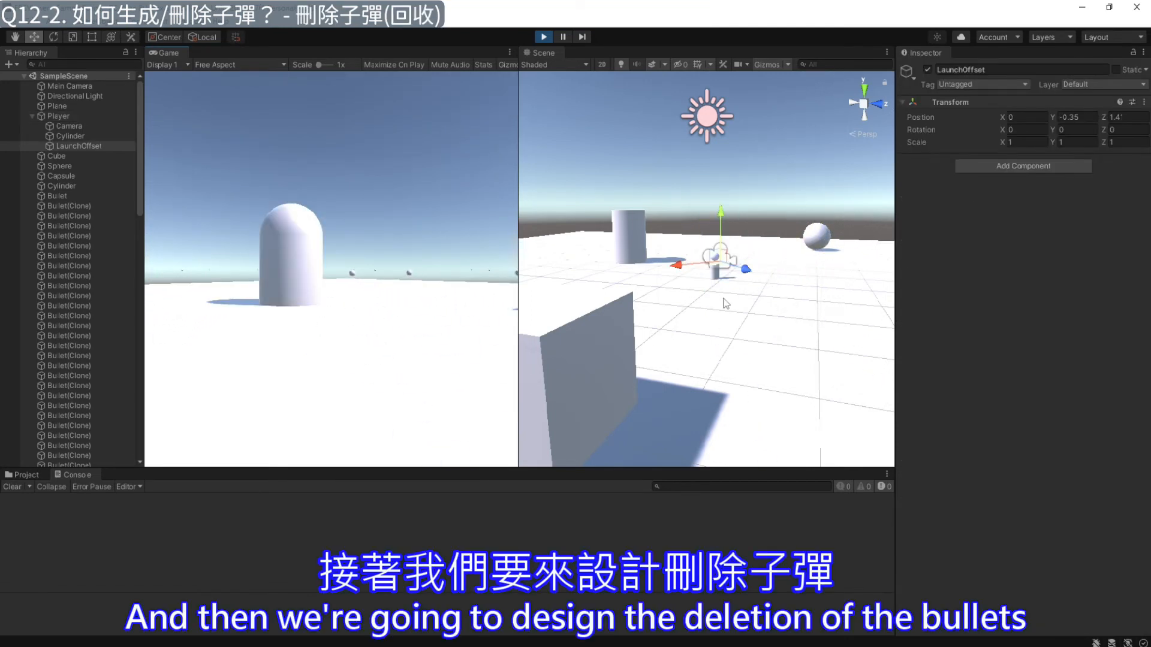
{"action": "left_click", "coordinate": [543, 37]}
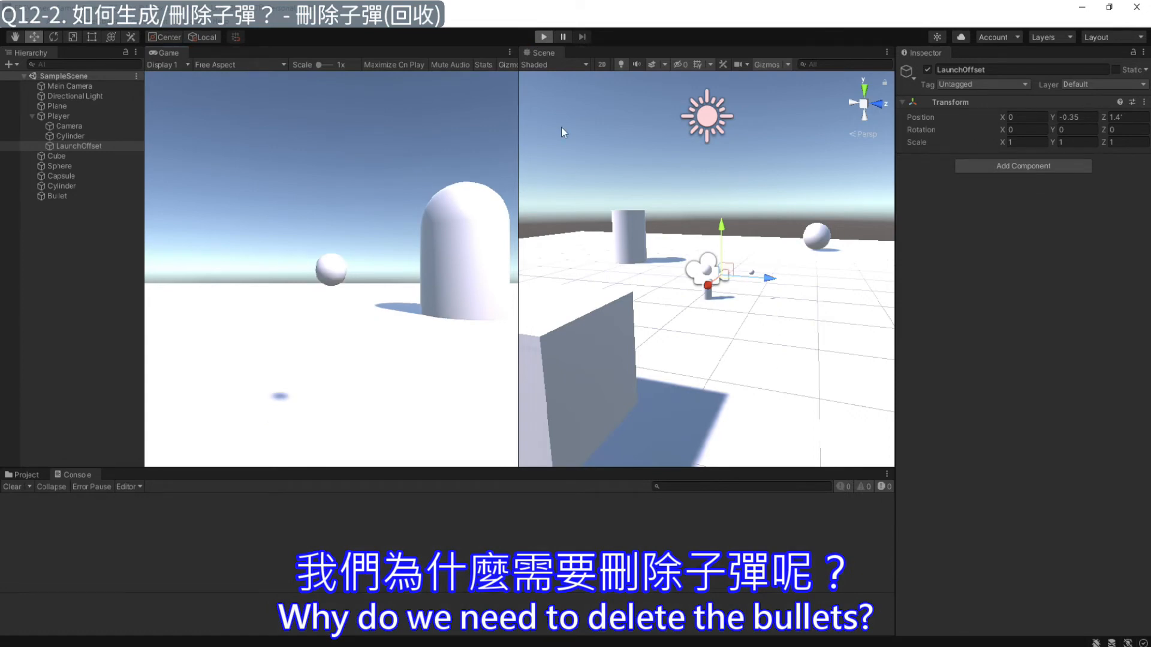
Step: Select the Plane, run the game again and fire bullets repeatedly in different directions while turning the Player
{"action": "left_click", "coordinate": [753, 255]}
{"action": "left_click", "coordinate": [344, 243]}
{"action": "key", "text": "d"}
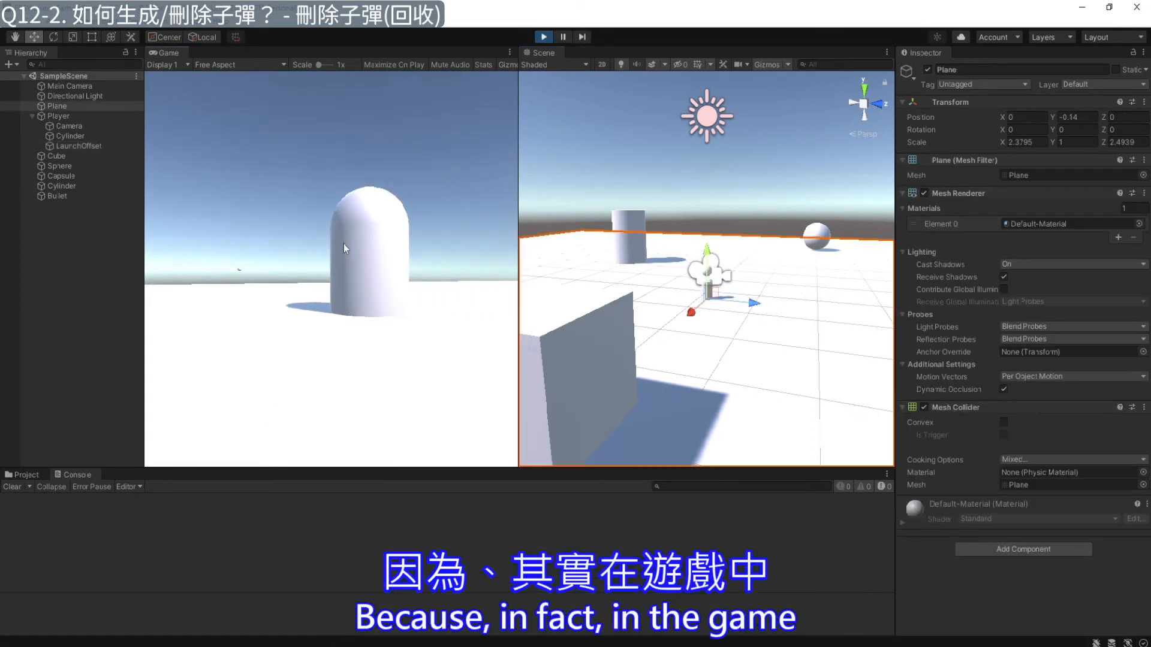
{"action": "key", "text": "space"}
{"action": "key", "text": "space"}
{"action": "key", "text": "space"}
{"action": "key", "text": "space"}
{"action": "key", "text": "space"}
{"action": "key", "text": "space"}
{"action": "key", "text": "space"}
{"action": "key", "text": "space"}
{"action": "key", "text": "space"}
{"action": "key", "text": "space"}
{"action": "key", "text": "space"}
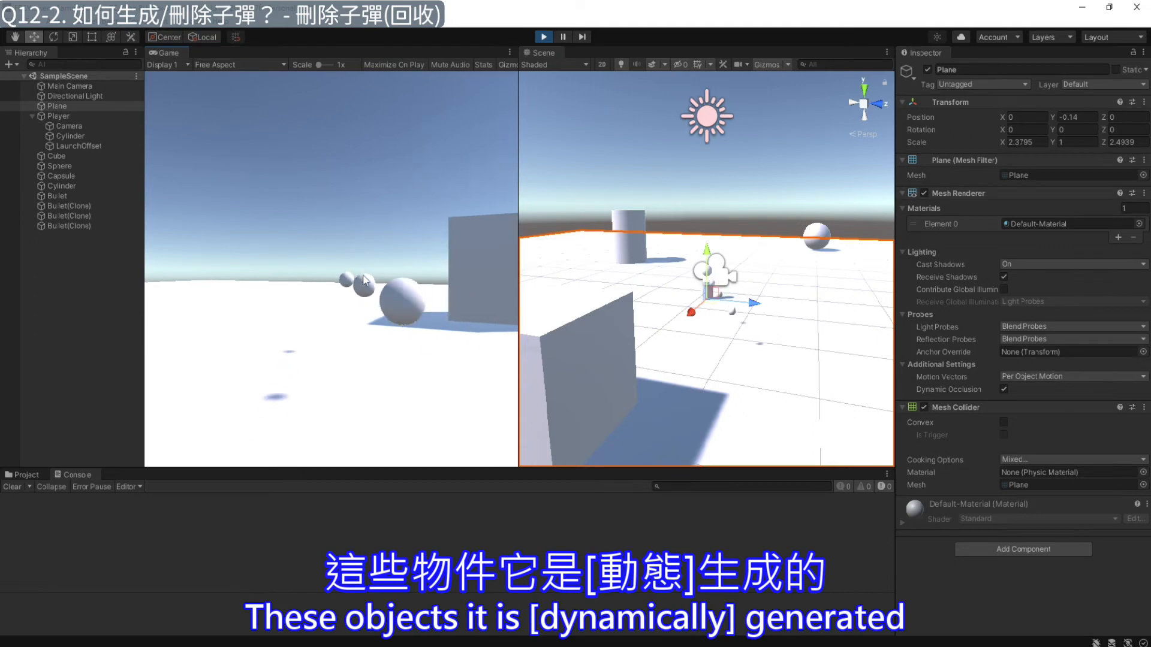
{"action": "key", "text": "d"}
{"action": "key", "text": "space"}
{"action": "key", "text": "space"}
{"action": "key", "text": "space"}
{"action": "key", "text": "space"}
{"action": "key", "text": "space"}
{"action": "key", "text": "space"}
{"action": "key", "text": "space"}
{"action": "key", "text": "space"}
{"action": "key", "text": "space"}
{"action": "key", "text": "space"}
{"action": "key", "text": "space"}
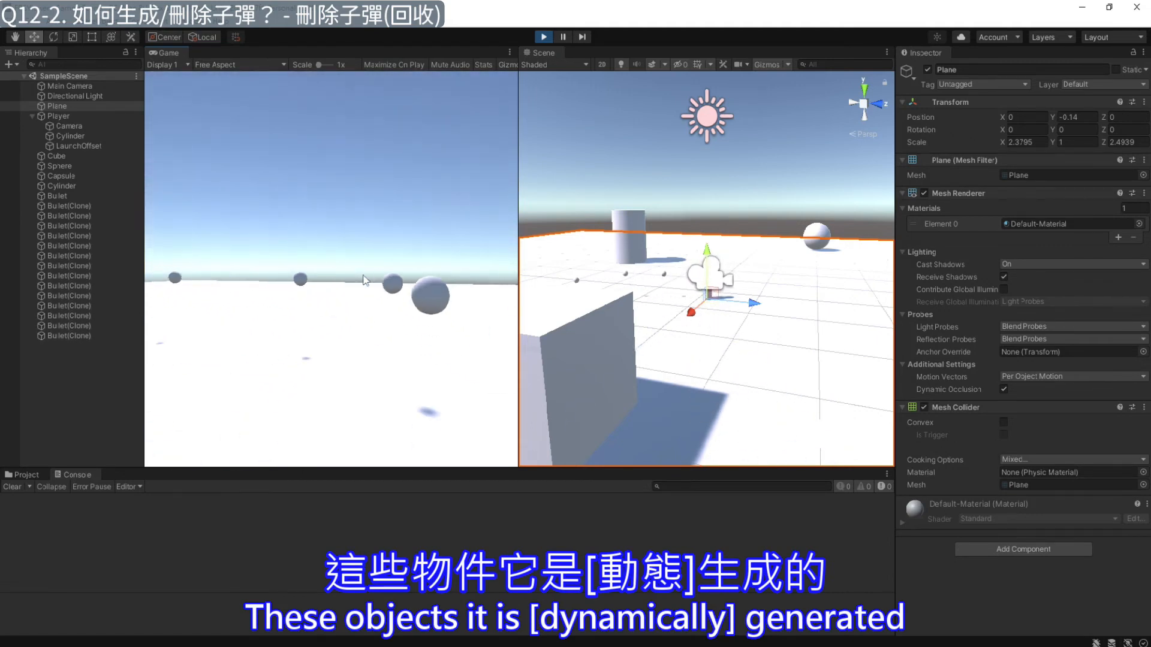
{"action": "key", "text": "a"}
{"action": "key", "text": "space"}
{"action": "key", "text": "space"}
{"action": "key", "text": "space"}
{"action": "key", "text": "space"}
{"action": "key", "text": "space"}
{"action": "key", "text": "space"}
{"action": "key", "text": "space"}
{"action": "key", "text": "space"}
{"action": "key", "text": "space"}
{"action": "key", "text": "space"}
{"action": "key", "text": "a"}
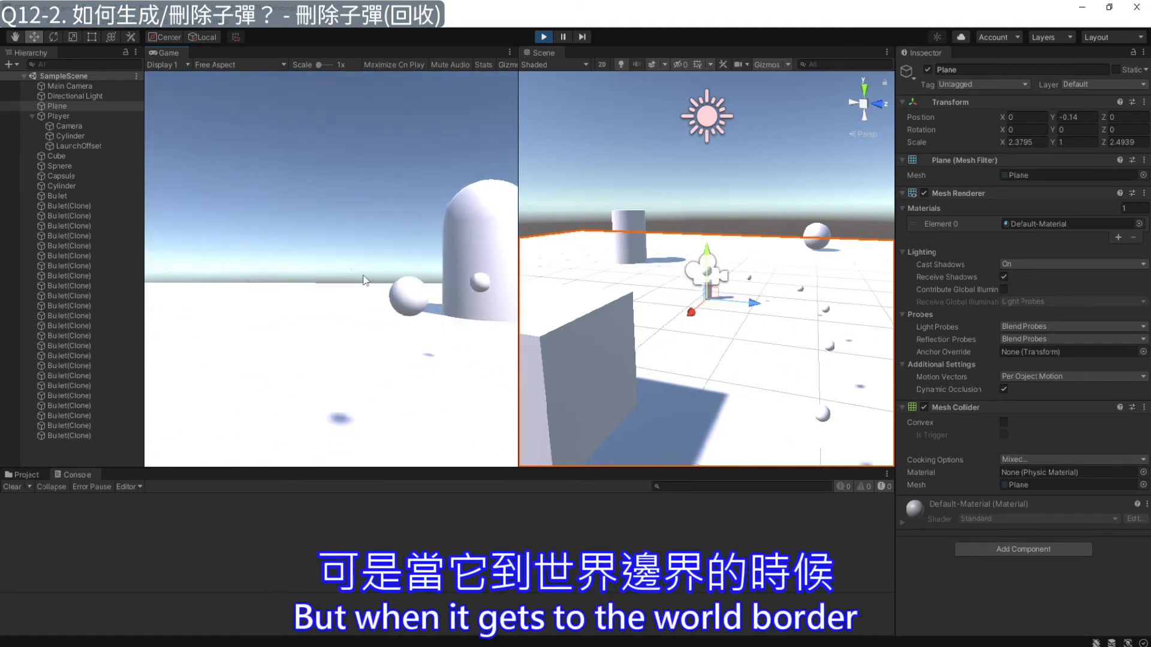
{"action": "key", "text": "d"}
{"action": "key", "text": "space"}
{"action": "key", "text": "space"}
{"action": "key", "text": "space"}
{"action": "key", "text": "space"}
{"action": "key", "text": "space"}
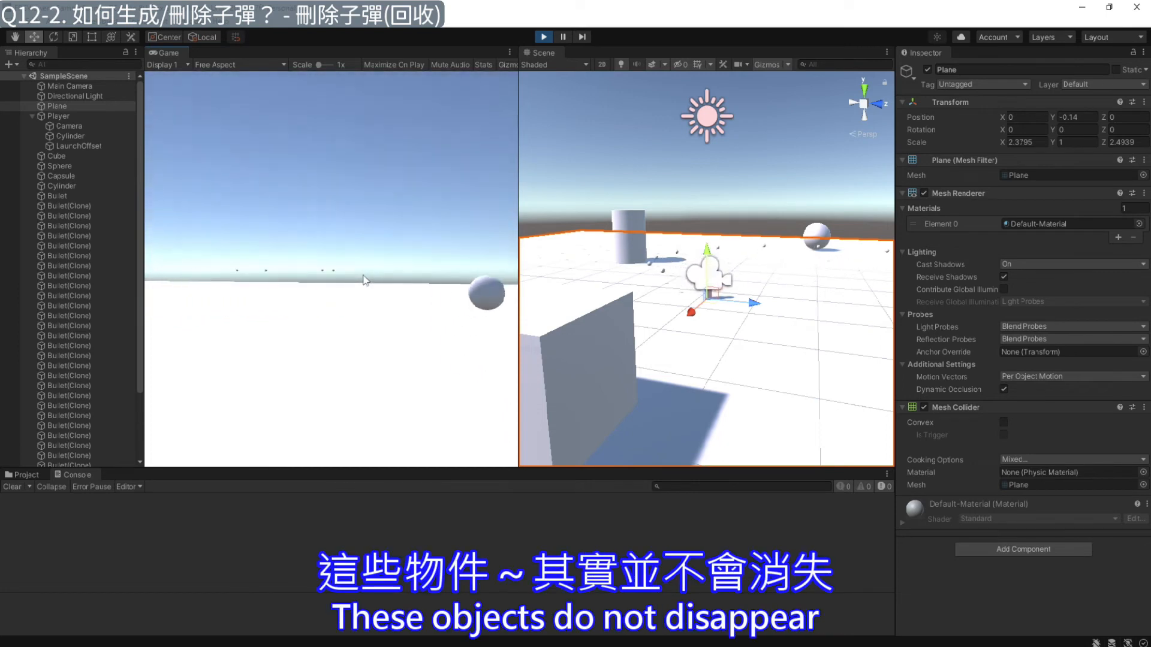
{"action": "key", "text": "d"}
{"action": "key", "text": "space"}
{"action": "key", "text": "space"}
{"action": "key", "text": "space"}
{"action": "key", "text": "space"}
{"action": "key", "text": "space"}
{"action": "key", "text": "space"}
{"action": "key", "text": "space"}
{"action": "key", "text": "space"}
{"action": "key", "text": "space"}
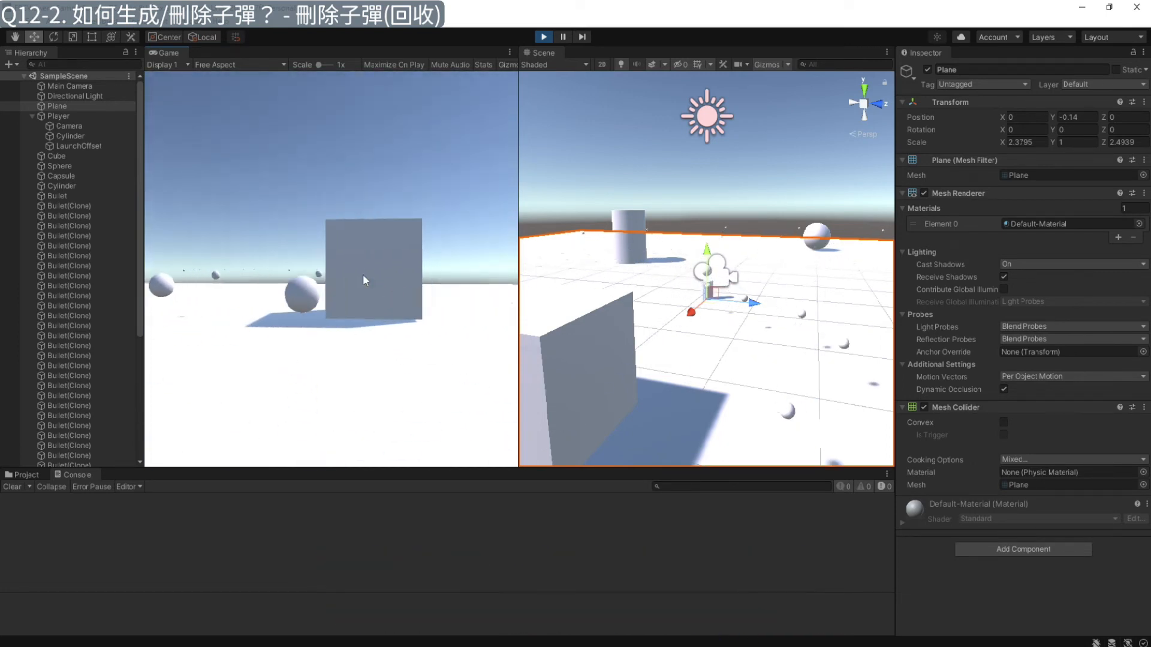
{"action": "key", "text": "space"}
{"action": "key", "text": "space"}
{"action": "key", "text": "space"}
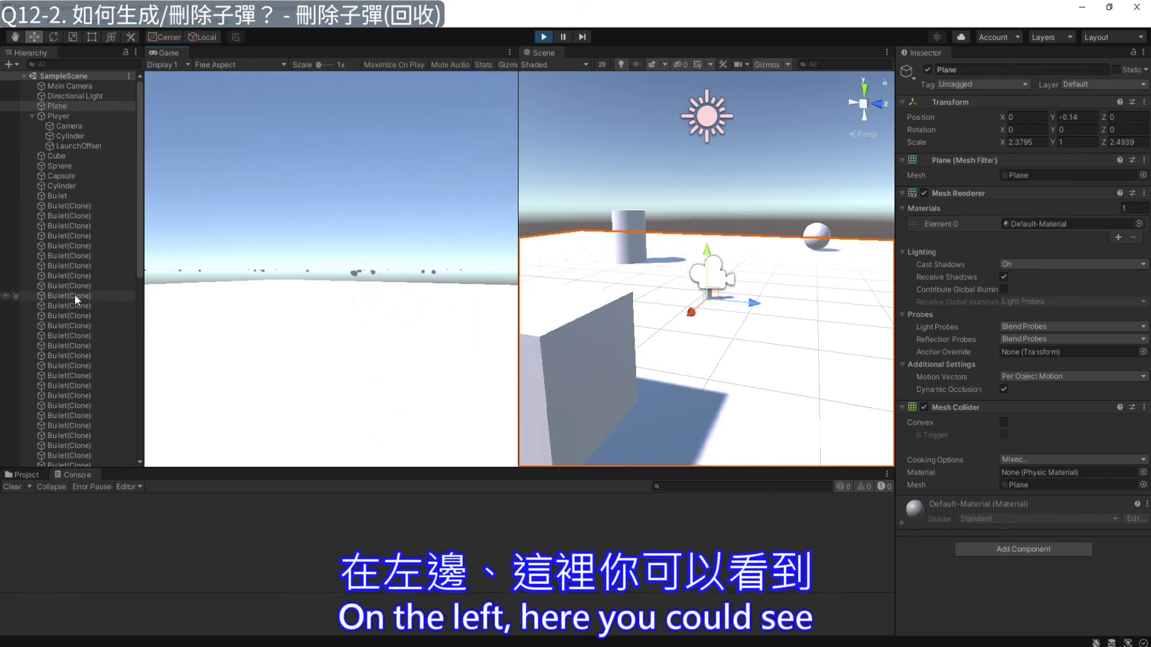
Step: Examine the Bullet clones listed in the Hierarchy while firing more bullets and turning the Player
{"action": "scroll", "coordinate": [75, 301], "scroll_direction": "down", "scroll_amount": 10}
{"action": "key", "text": "space"}
{"action": "key", "text": "space"}
{"action": "key", "text": "space"}
{"action": "key", "text": "space"}
{"action": "key", "text": "space"}
{"action": "key", "text": "space"}
{"action": "key", "text": "space"}
{"action": "key", "text": "space"}
{"action": "key", "text": "space"}
{"action": "key", "text": "space"}
{"action": "key", "text": "a"}
{"action": "key", "text": "d"}
{"action": "key", "text": "space"}
{"action": "key", "text": "space"}
{"action": "key", "text": "space"}
{"action": "key", "text": "space"}
{"action": "key", "text": "space"}
{"action": "key", "text": "space"}
{"action": "key", "text": "space"}
{"action": "key", "text": "space"}
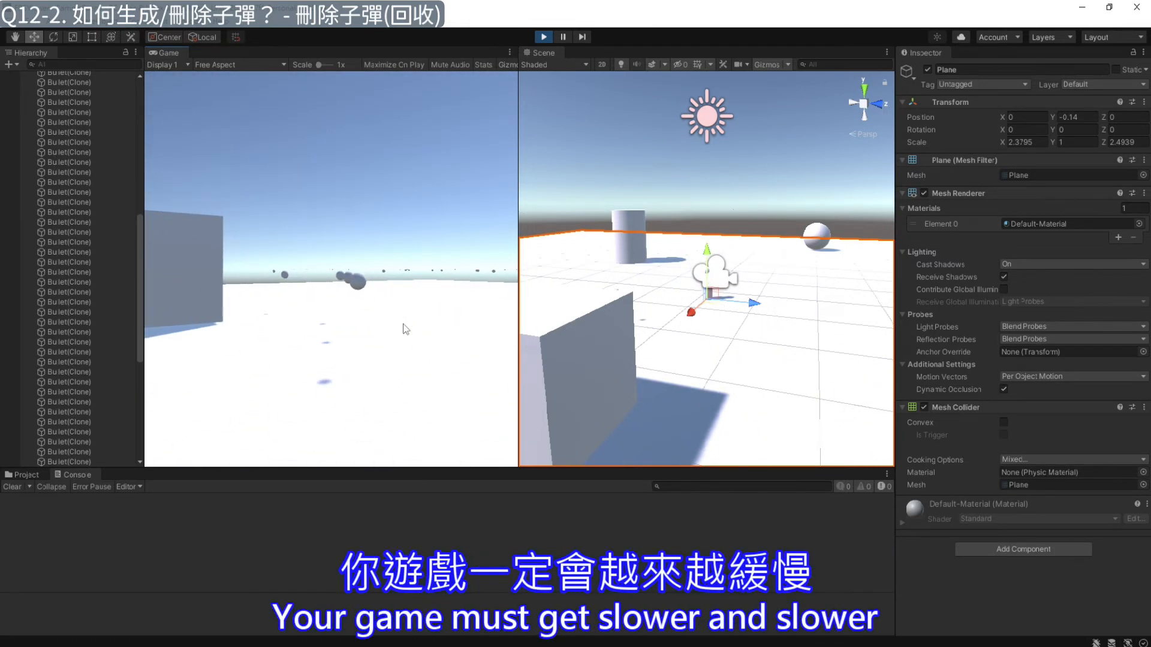
{"action": "key", "text": "d"}
{"action": "key", "text": "space"}
{"action": "key", "text": "space"}
{"action": "key", "text": "space"}
{"action": "key", "text": "space"}
{"action": "key", "text": "space"}
{"action": "key", "text": "space"}
{"action": "key", "text": "space"}
{"action": "key", "text": "space"}
{"action": "key", "text": "d"}
{"action": "key", "text": "space"}
{"action": "key", "text": "space"}
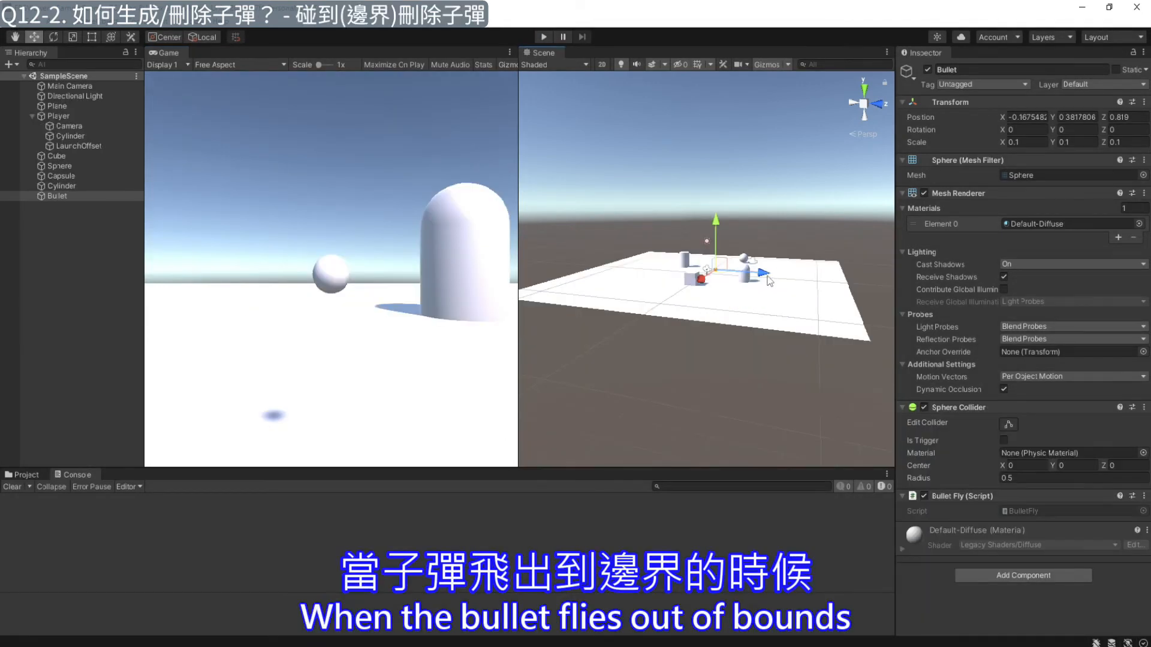
Step: Move the Bullet along the Z axis past the Plane's edge, to about Z 12.84, to find the border position
{"action": "left_click_drag", "start_coordinate": [764, 281], "coordinate": [906, 286]}
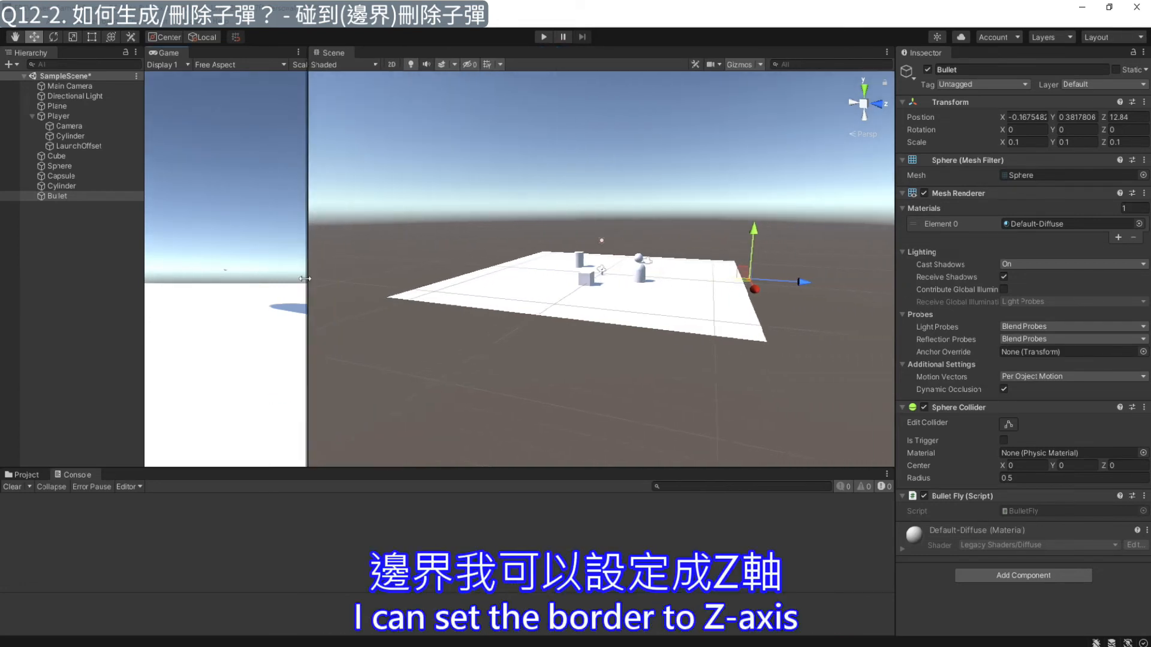
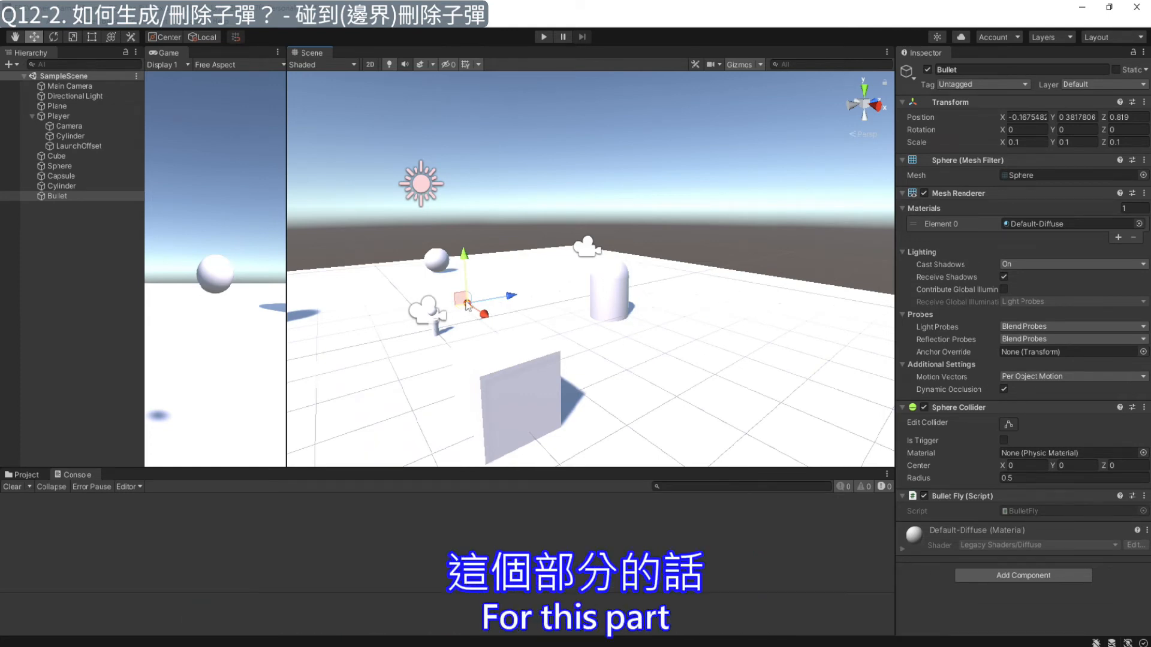
Step: In the BulletFly script, add an if block below the movement line in Update for transform.position x or z being <= -12.4 or >= 12.4
{"action": "left_click", "coordinate": [24, 475]}
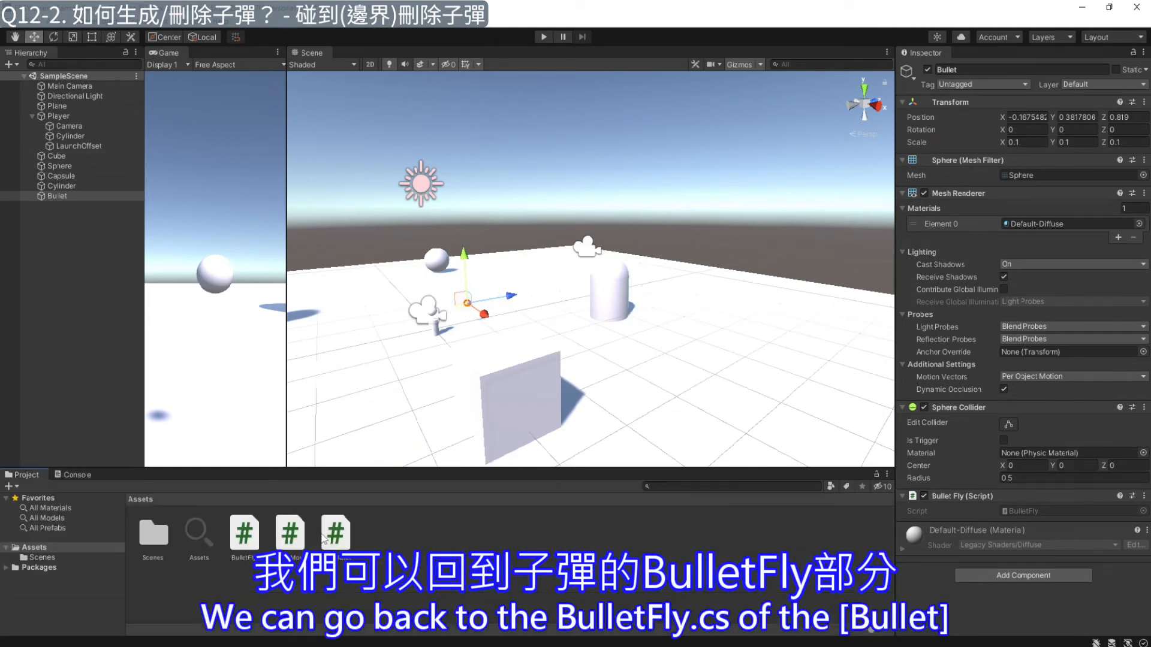
{"action": "left_click", "coordinate": [244, 538]}
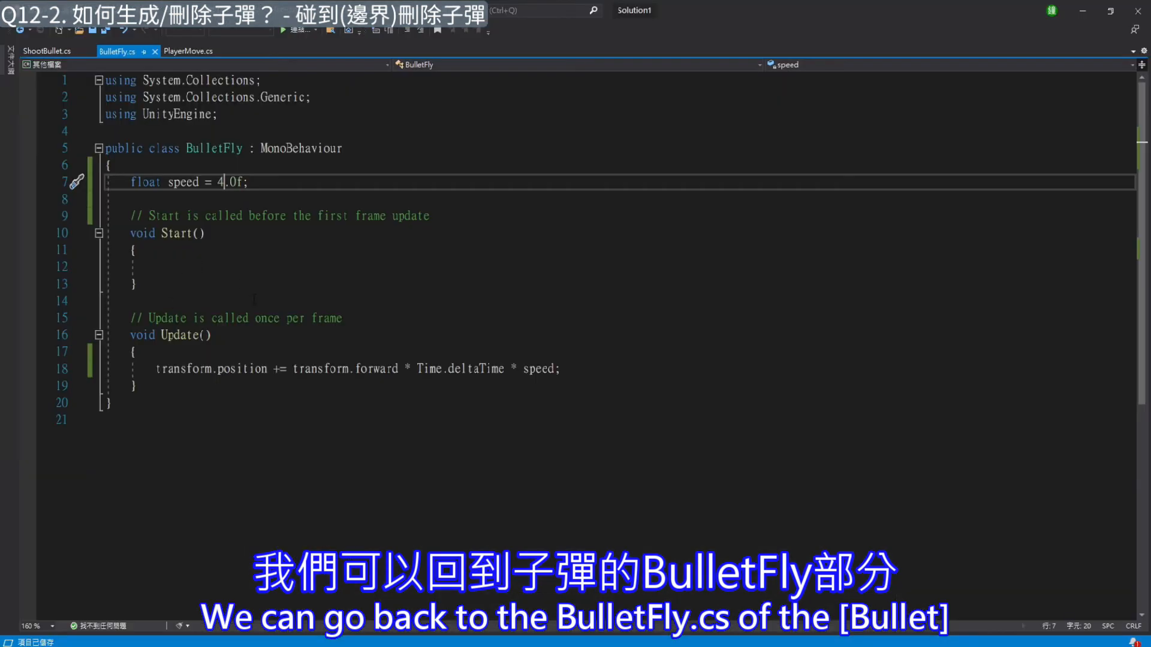
{"action": "type", "text": "if()"}
{"action": "type", "text": " {"}
{"action": "key", "text": "Return"}
{"action": "key", "text": "Up"}
{"action": "key", "text": "Up"}
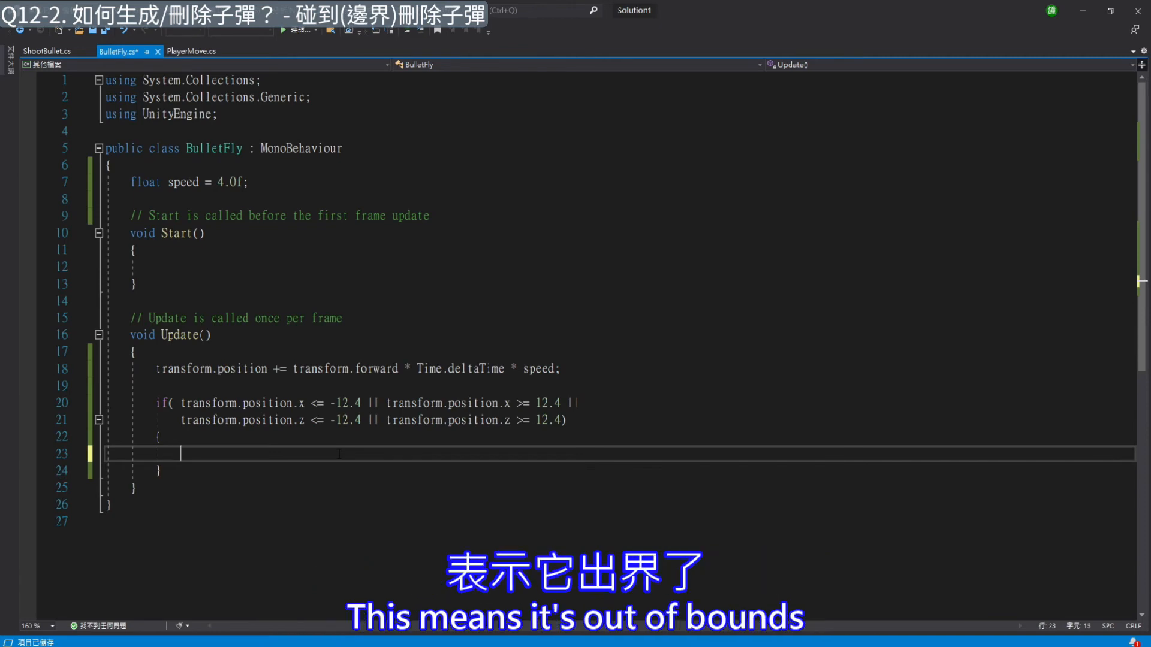
Step: Write Destroy( gameObject ); inside the out-of-bounds if block of the BulletFly script
{"action": "type", "text": "Destroy"}
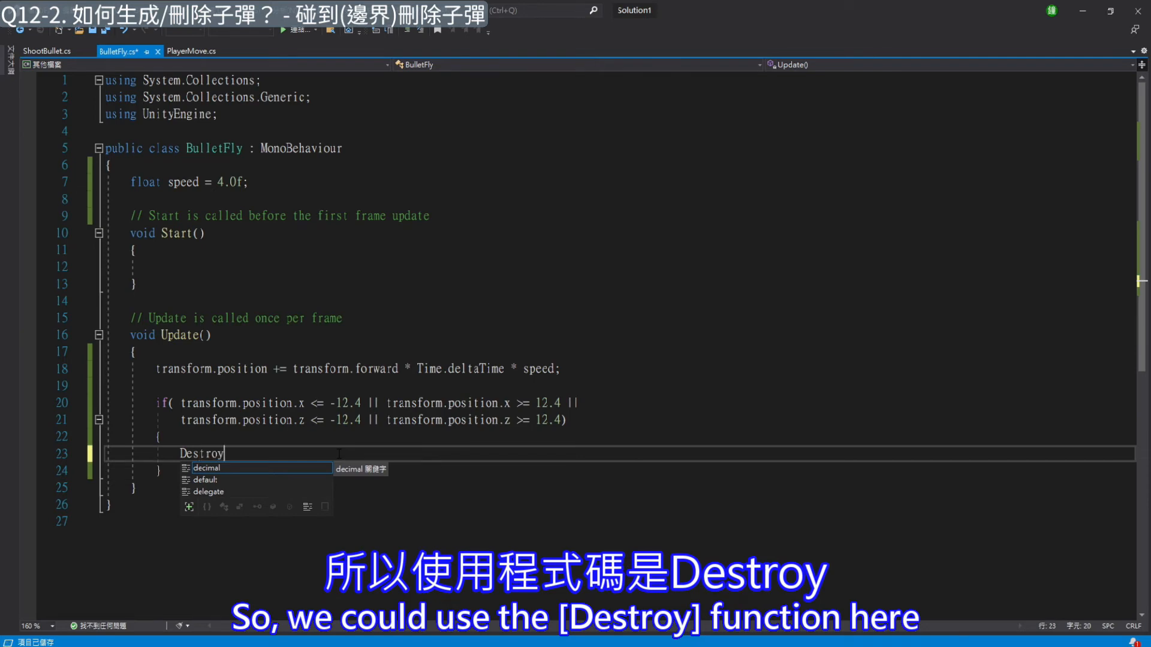
{"action": "key", "text": "BackSpace"}
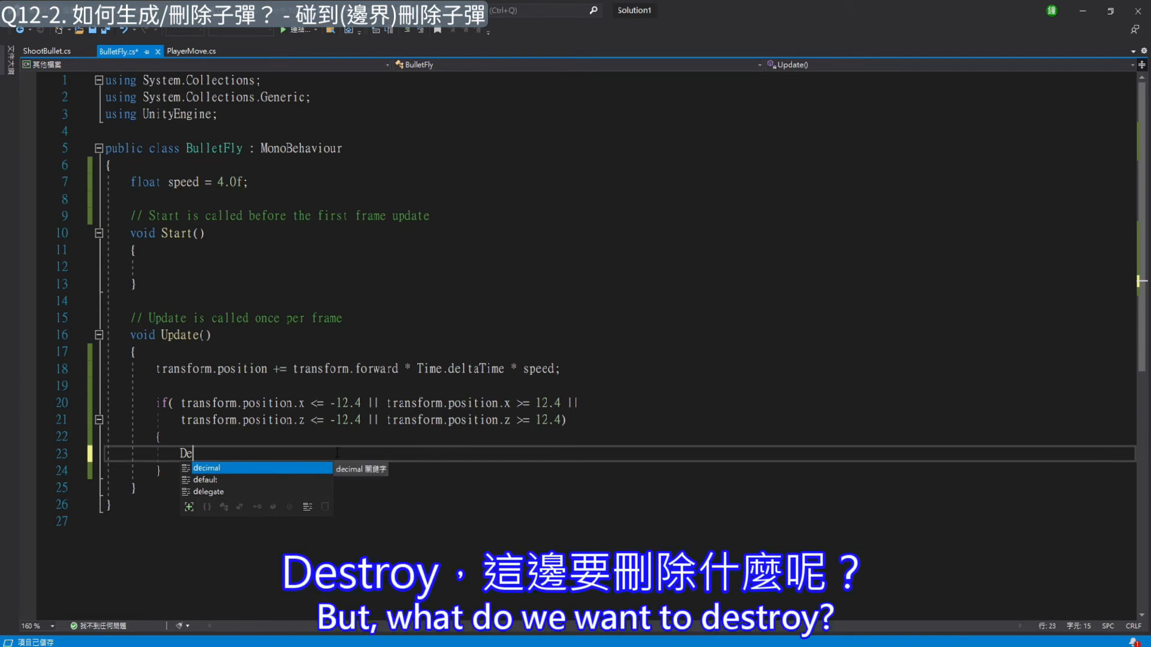
{"action": "type", "text": "troy"}
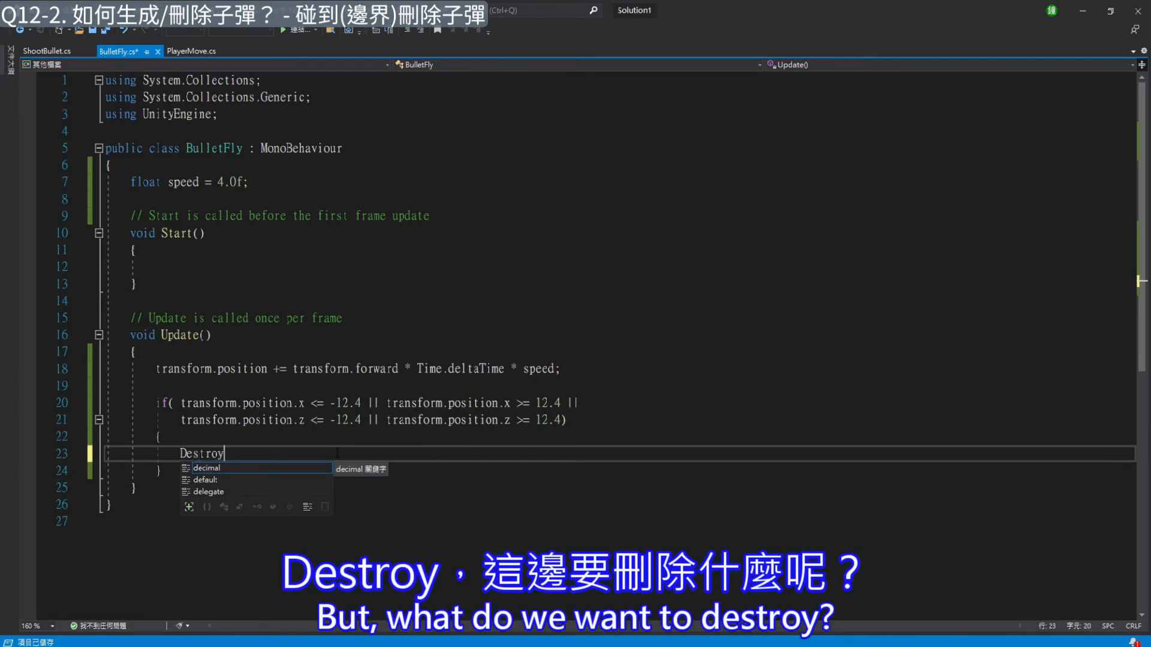
{"action": "type", "text": "(  );"}
{"action": "key", "text": "Left"}
{"action": "key", "text": "Left"}
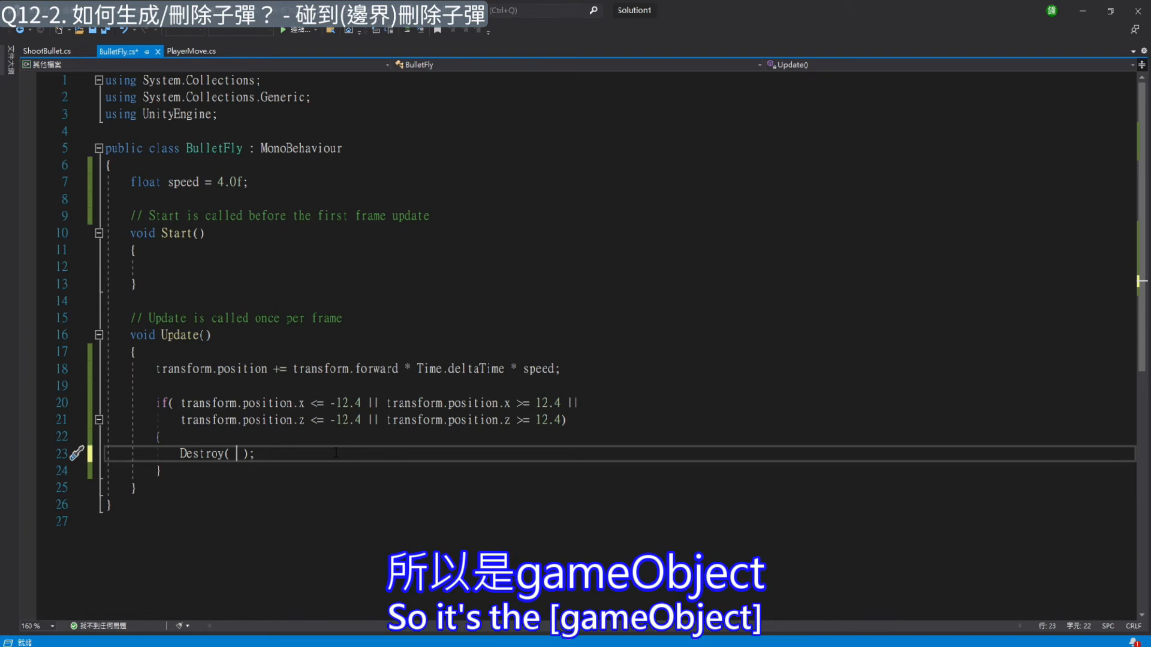
{"action": "type", "text": "game"}
{"action": "key", "text": "Caps_Lock"}
{"action": "type", "text": "ject"}
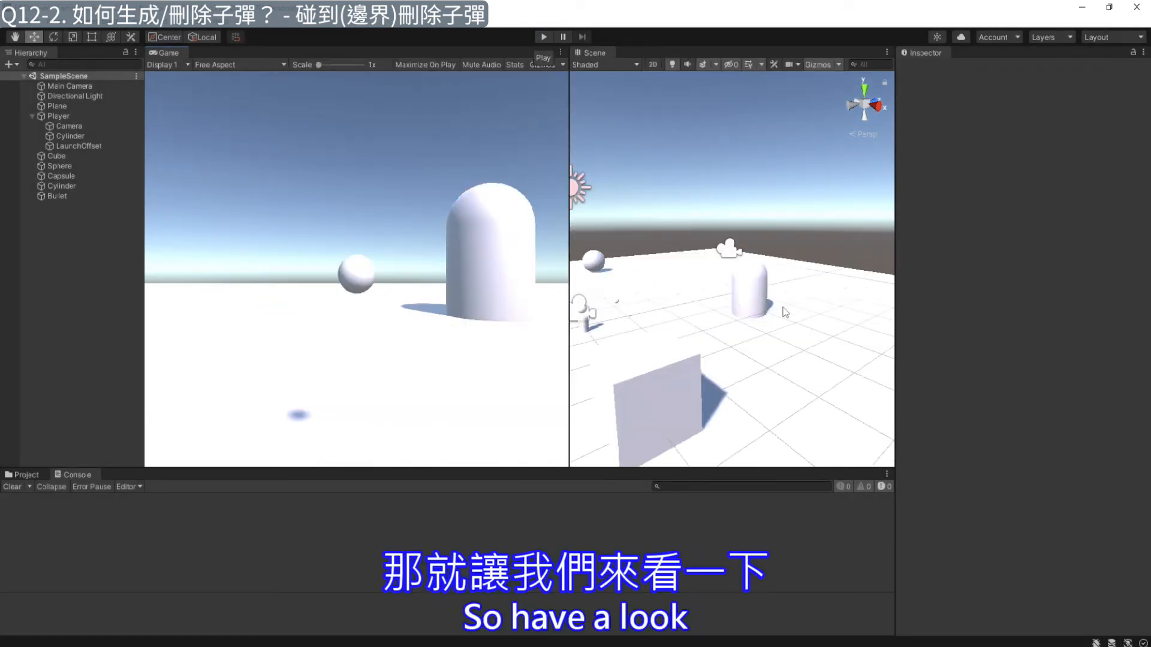
Step: Run the game and watch the Bullet fly past the world border to check its removal
{"action": "left_click_drag", "start_coordinate": [784, 308], "coordinate": [794, 373], "text": "alt"}
{"action": "left_click", "coordinate": [544, 37]}
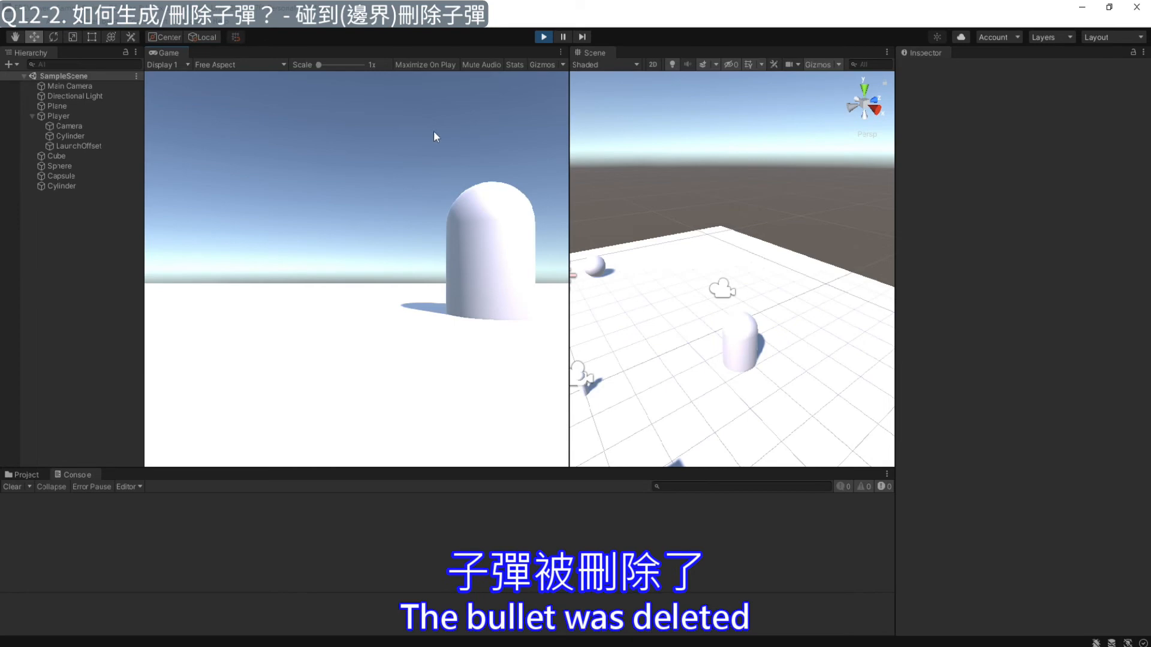
{"action": "left_click", "coordinate": [690, 333]}
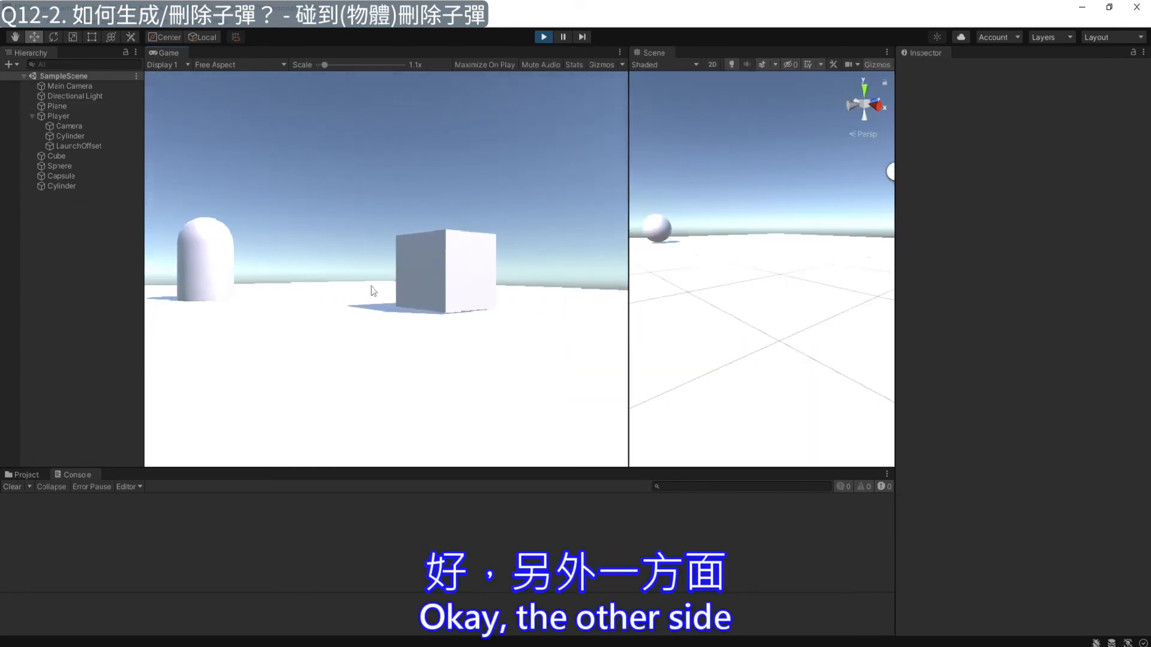
Step: Fire several bullets toward the Cube in the running game to check how they interact with it
{"action": "left_click", "coordinate": [373, 291]}
{"action": "left_click", "coordinate": [372, 292]}
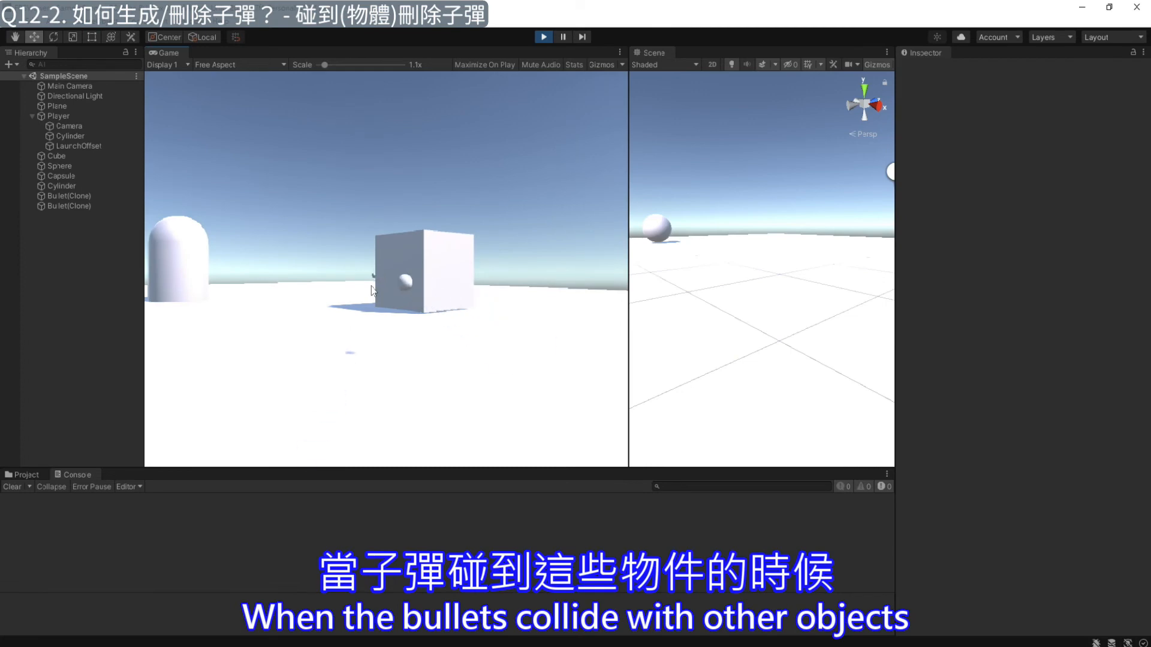
{"action": "left_click", "coordinate": [372, 288]}
{"action": "left_click", "coordinate": [371, 288]}
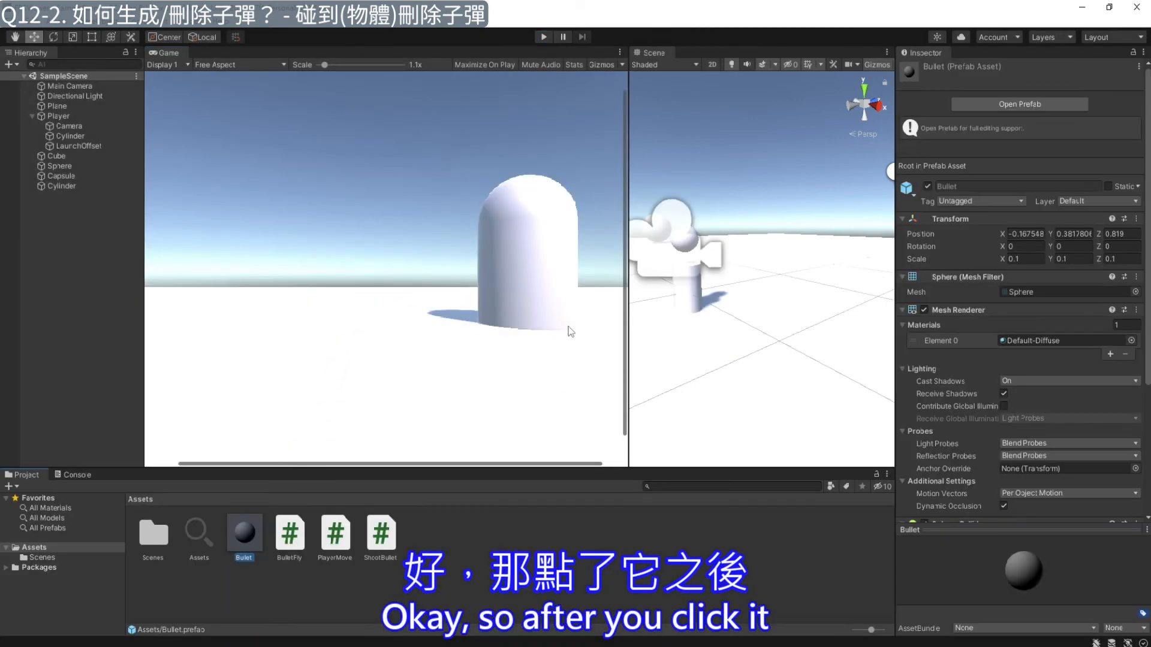
Step: Add a Physics Rigidbody component to the Bullet prefab
{"action": "scroll", "coordinate": [1082, 427], "scroll_direction": "down", "scroll_amount": 5}
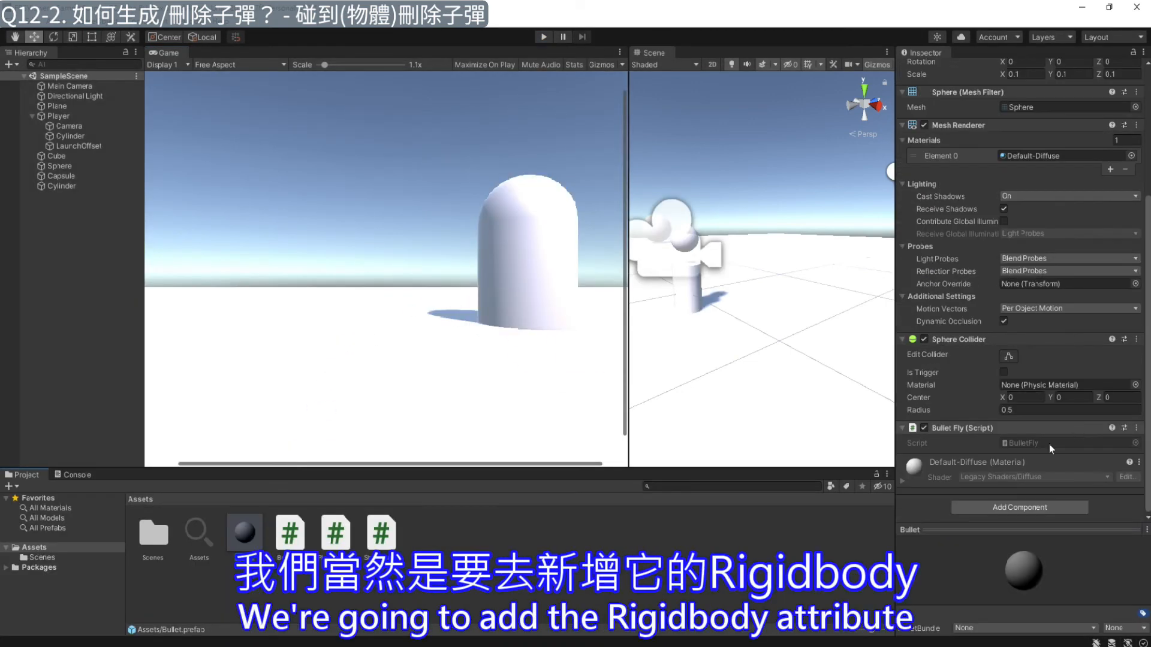
{"action": "left_click", "coordinate": [985, 507]}
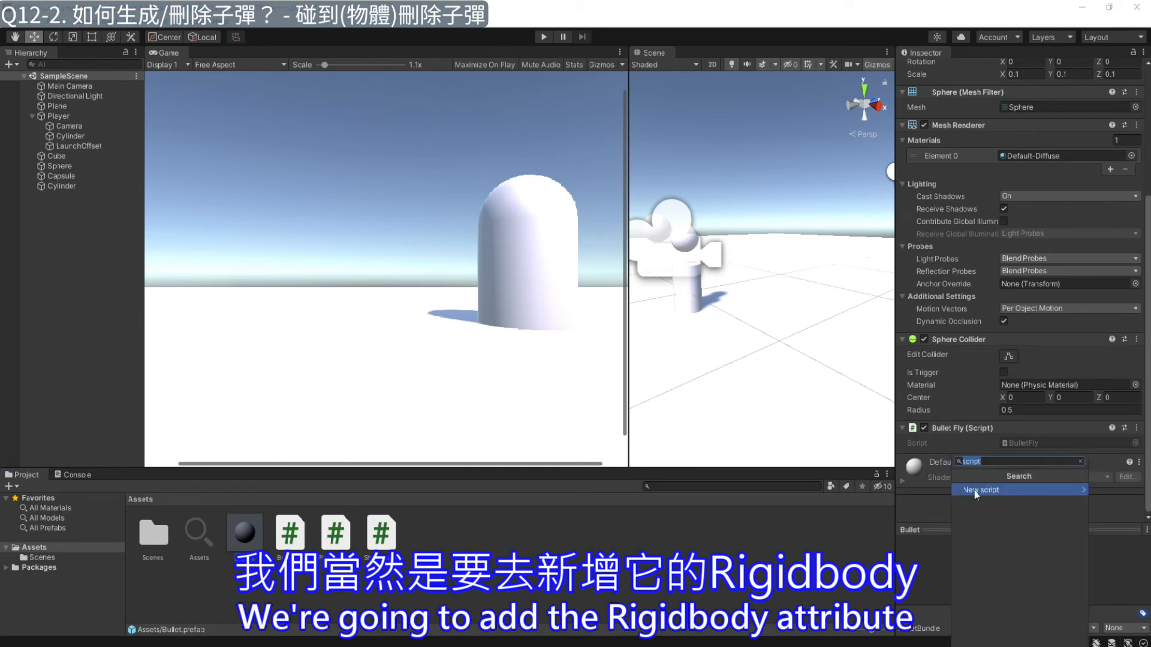
{"action": "key", "text": "BackSpace"}
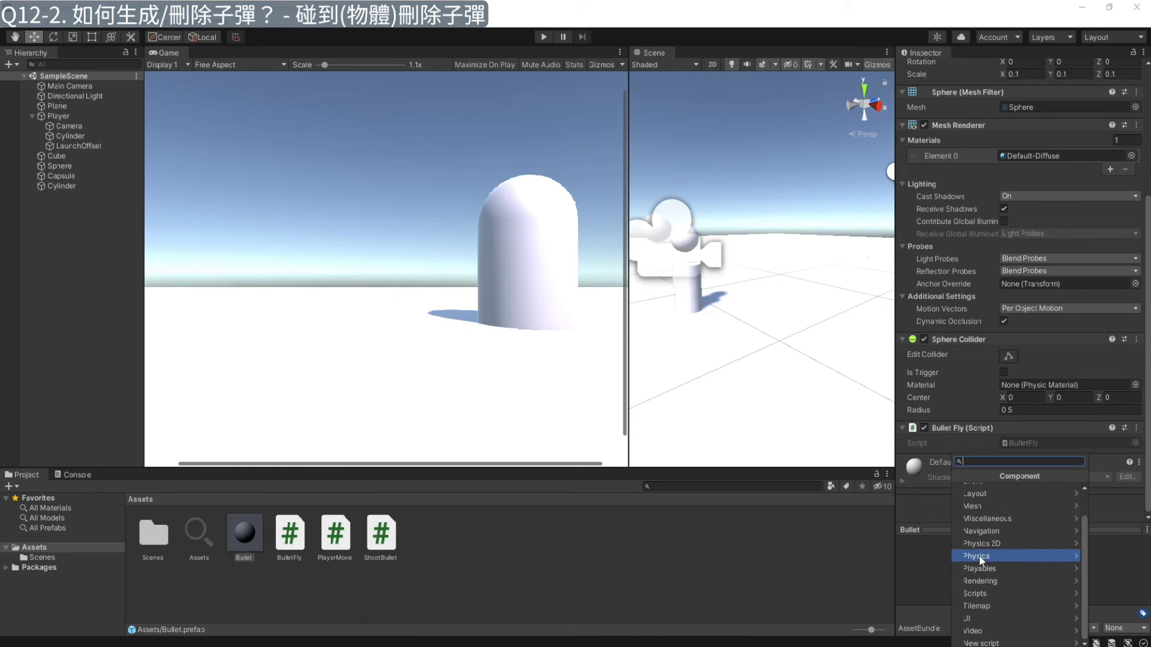
{"action": "left_click", "coordinate": [979, 555]}
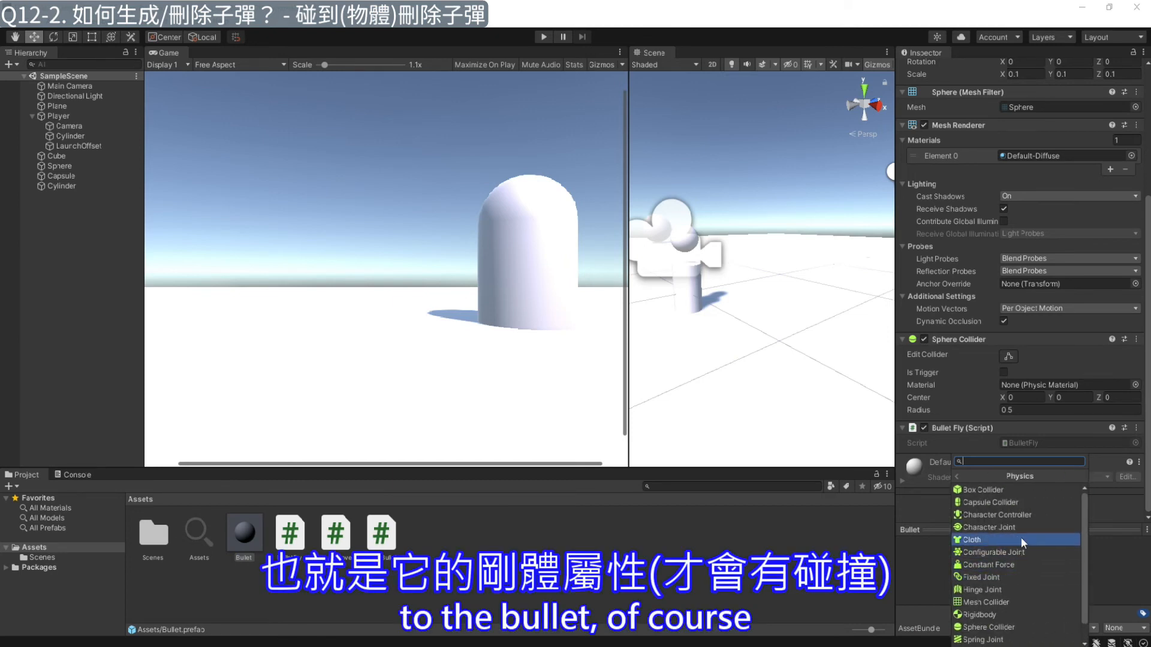
{"action": "left_click", "coordinate": [979, 615]}
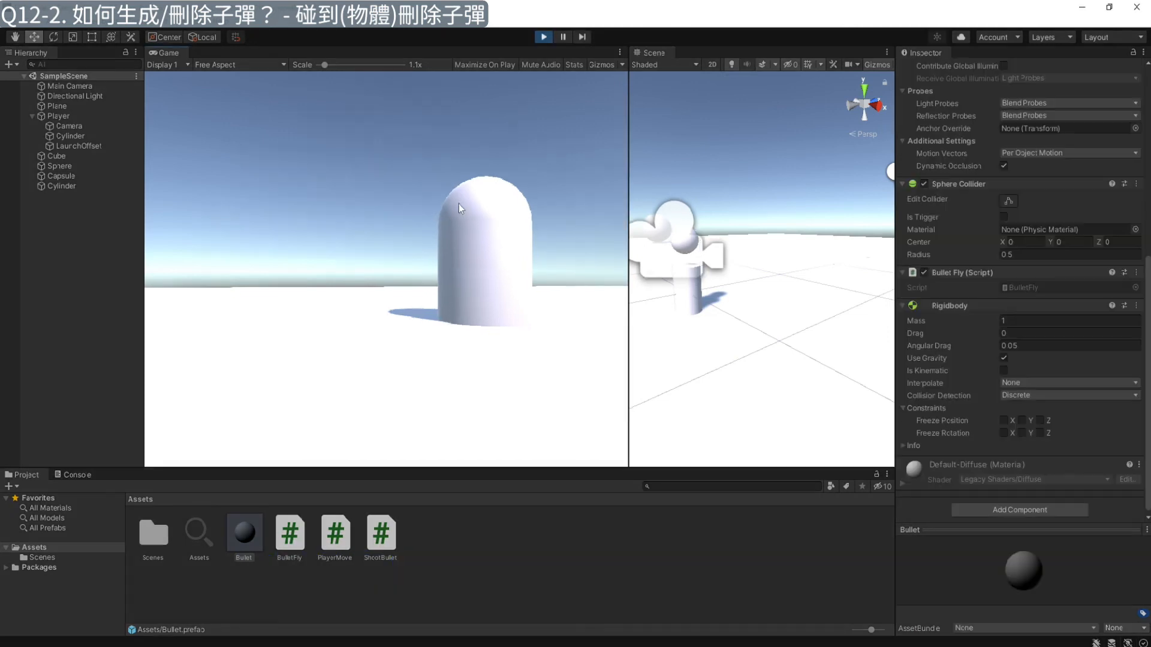
Step: Fire a series of bullets near the Capsule to examine their flight under gravity, and stop the game
{"action": "left_click", "coordinate": [458, 204]}
{"action": "key", "text": "d"}
{"action": "left_click", "coordinate": [459, 204]}
{"action": "left_click", "coordinate": [459, 204]}
{"action": "left_click", "coordinate": [458, 204]}
{"action": "left_click", "coordinate": [458, 203]}
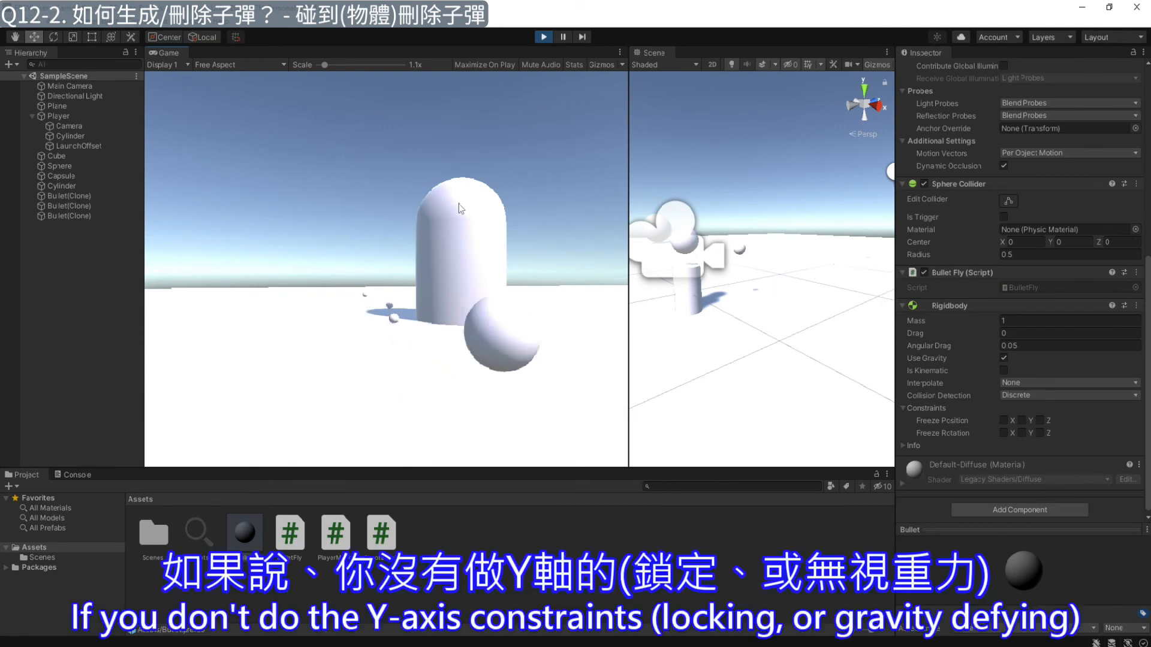
{"action": "left_click", "coordinate": [459, 204]}
{"action": "left_click", "coordinate": [459, 204]}
{"action": "left_click", "coordinate": [459, 203]}
{"action": "key", "text": "a"}
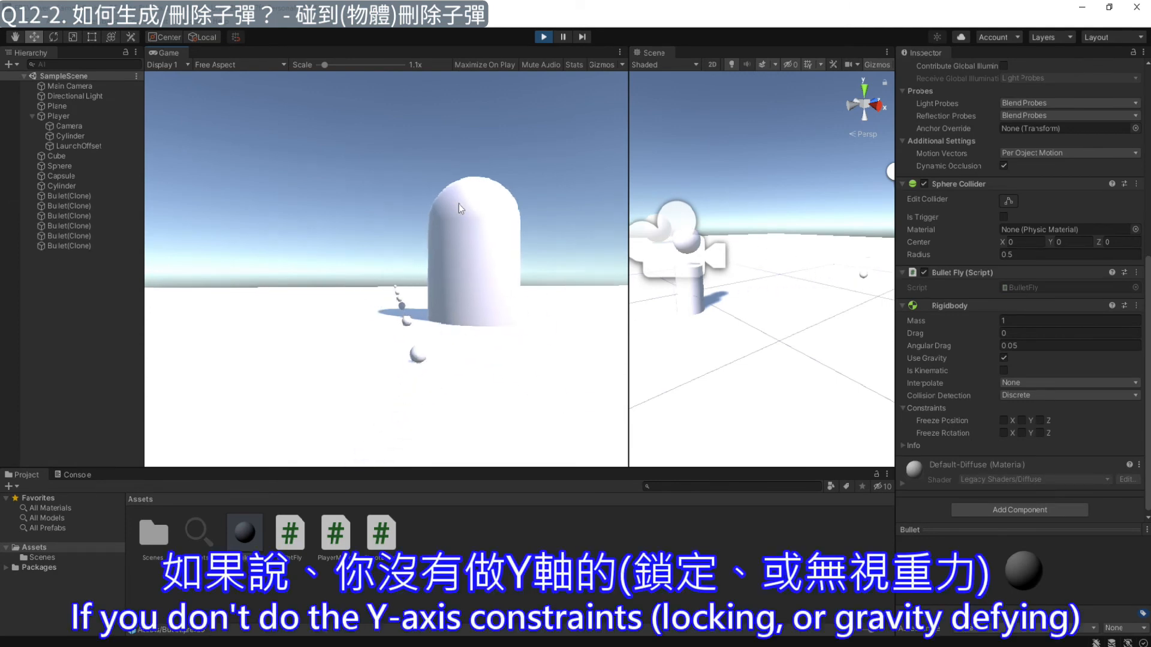
{"action": "left_click", "coordinate": [458, 204]}
{"action": "left_click", "coordinate": [458, 203]}
{"action": "left_click", "coordinate": [458, 204]}
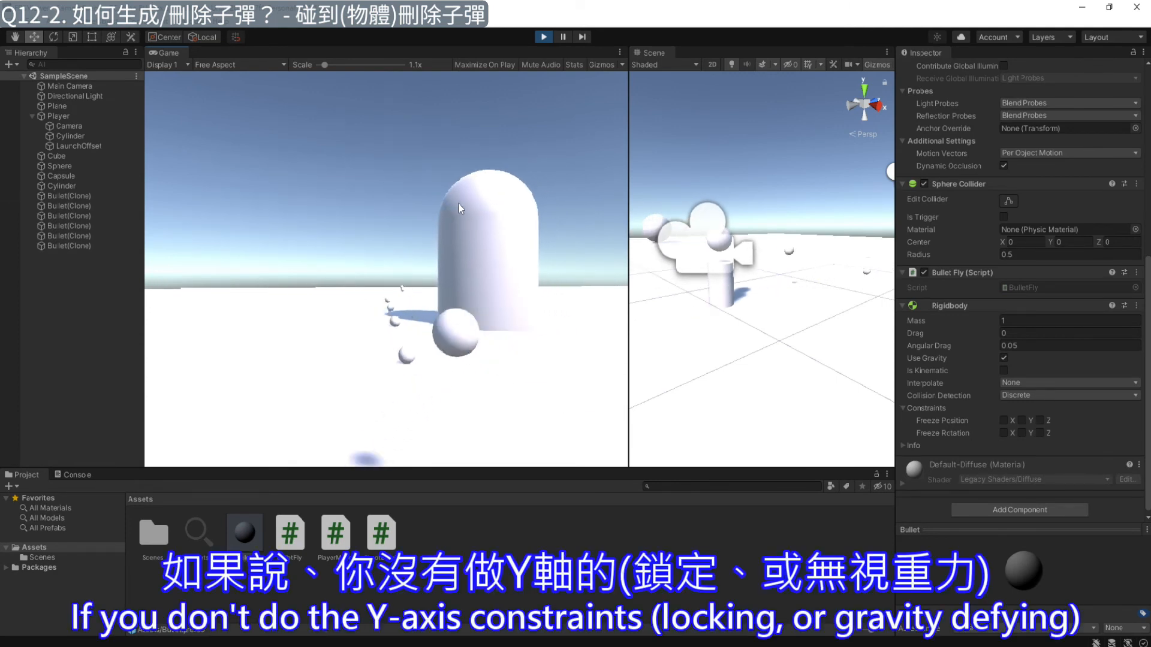
{"action": "left_click", "coordinate": [458, 204]}
{"action": "left_click", "coordinate": [458, 204]}
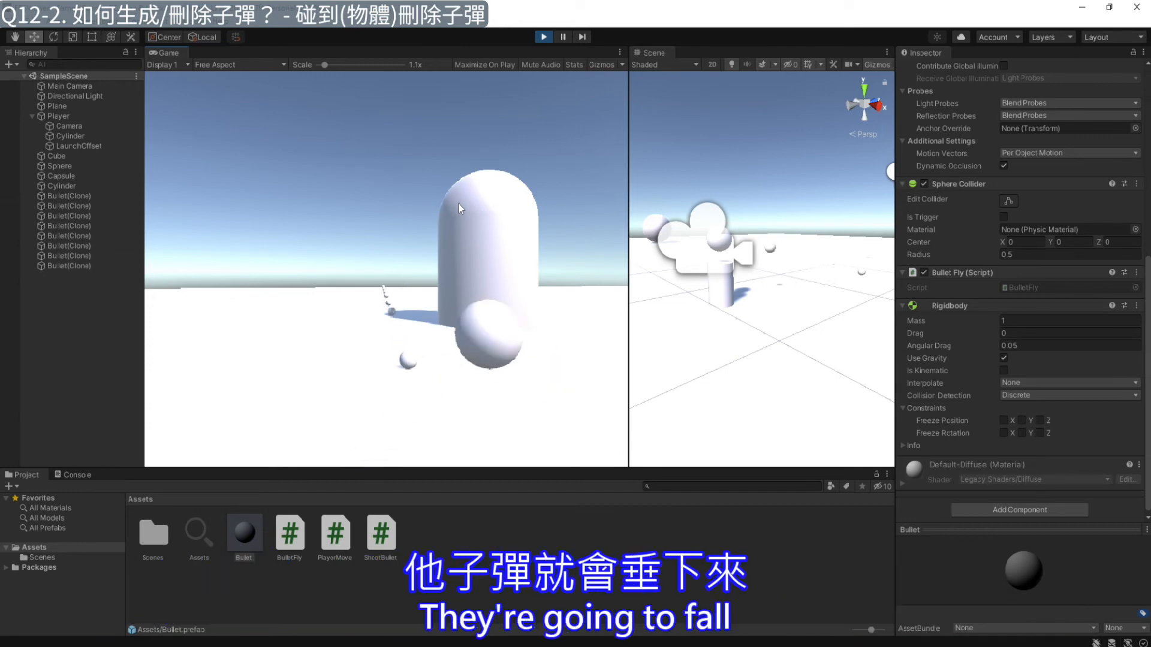
{"action": "left_click", "coordinate": [459, 204]}
{"action": "left_click", "coordinate": [459, 204]}
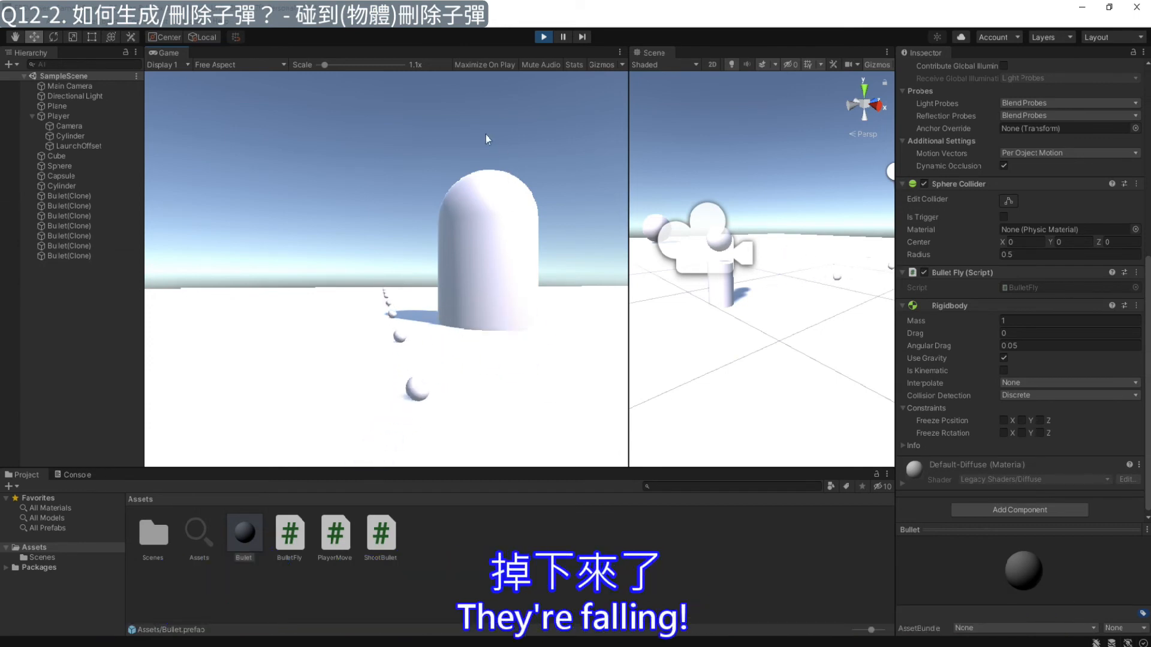
{"action": "left_click", "coordinate": [544, 36]}
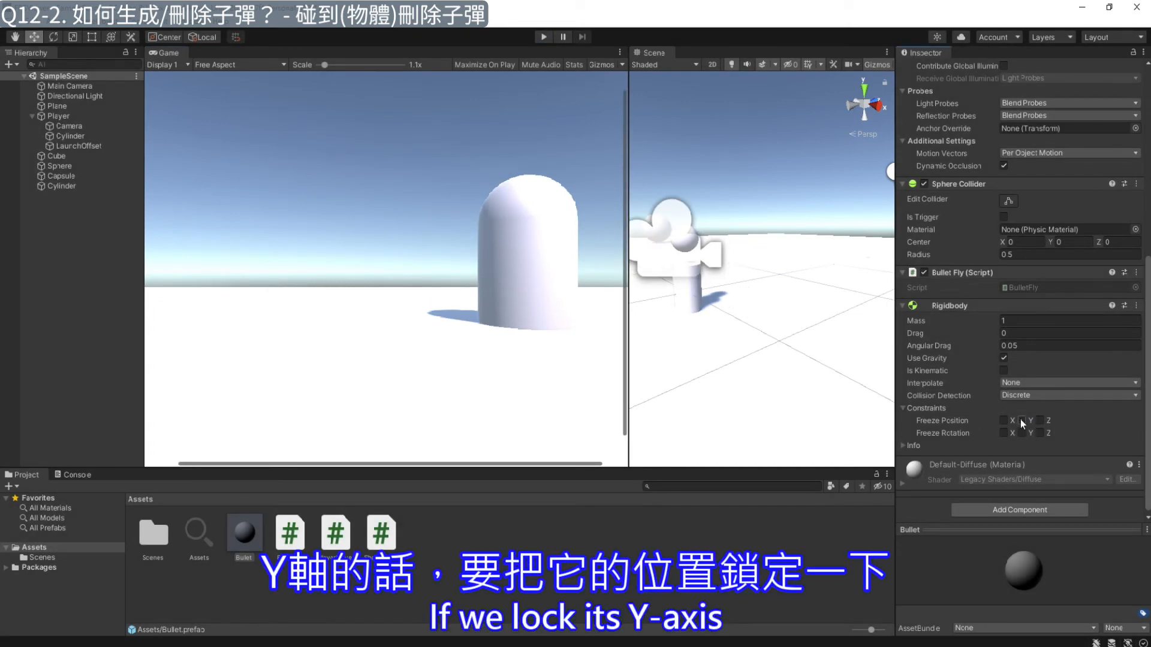
Step: Freeze the Y position in the Bullet prefab's Rigidbody constraints and run the game to test-fire bullets beside the Capsule
{"action": "left_click", "coordinate": [1021, 421]}
{"action": "left_click", "coordinate": [542, 36]}
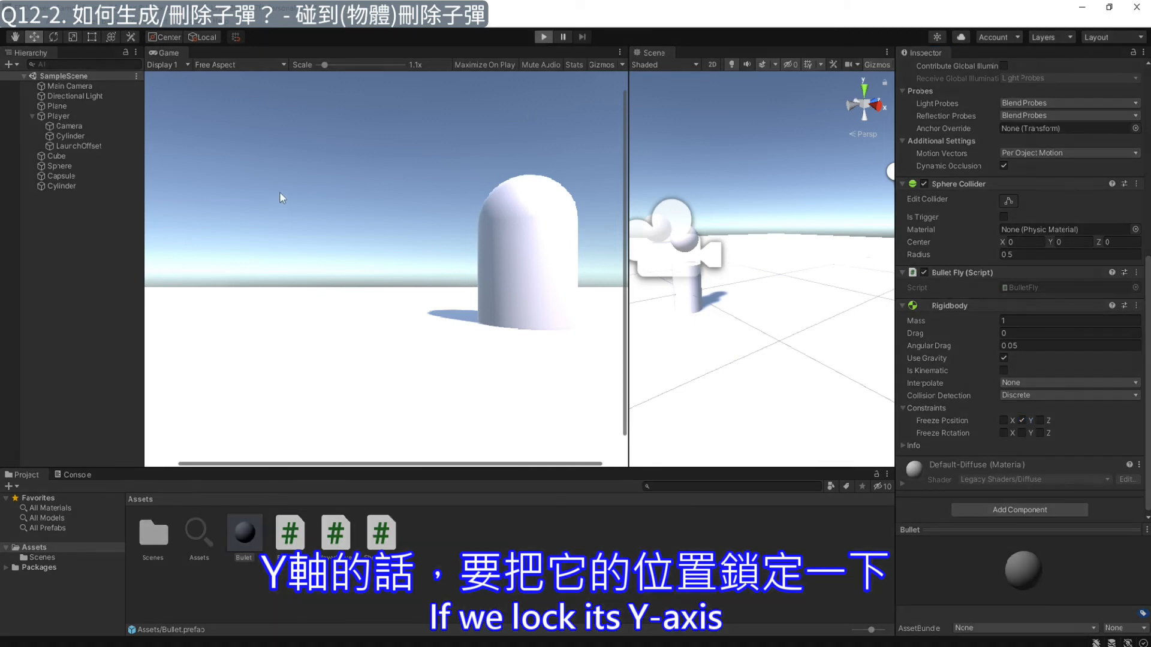
{"action": "left_click", "coordinate": [574, 274]}
{"action": "left_click", "coordinate": [574, 273]}
{"action": "left_click", "coordinate": [575, 274]}
{"action": "left_click", "coordinate": [574, 273]}
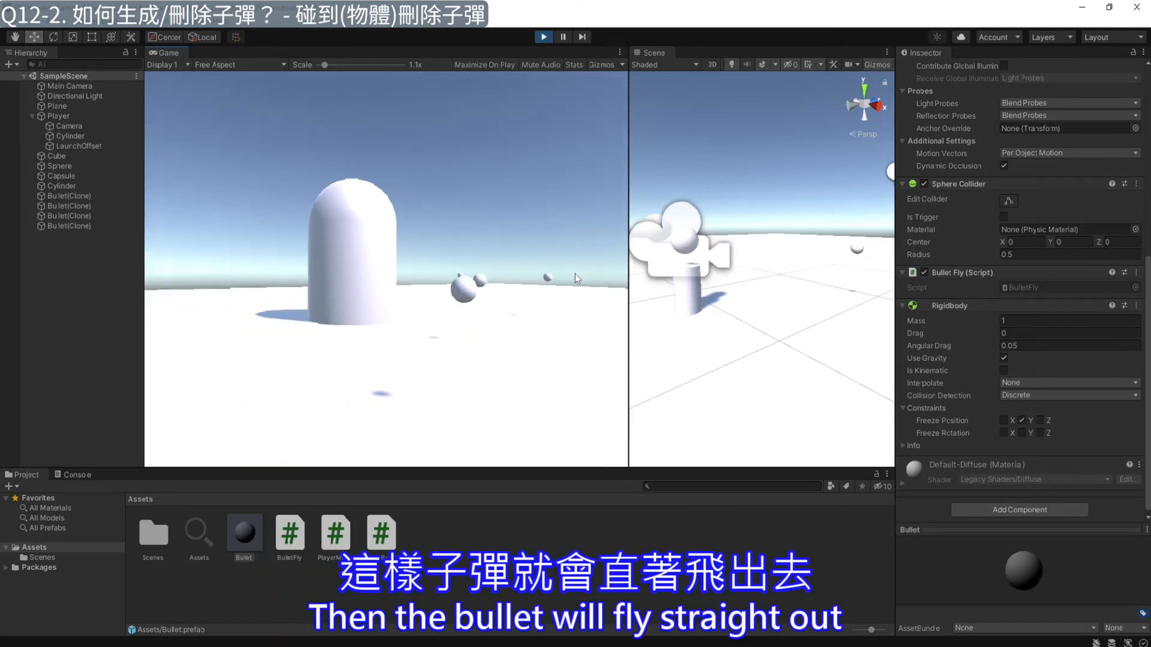
{"action": "left_click", "coordinate": [574, 273]}
{"action": "left_click", "coordinate": [574, 274]}
{"action": "left_click", "coordinate": [574, 273]}
{"action": "left_click", "coordinate": [574, 274]}
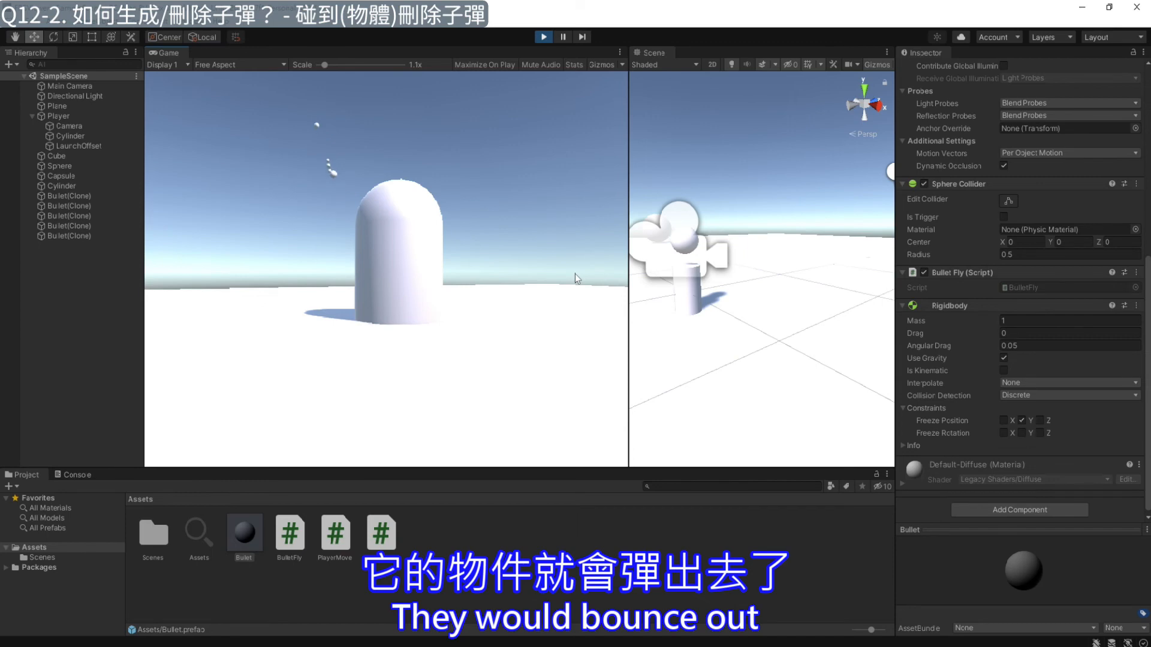
Step: Fire more bullets at the Capsule while moving and turning the Player to examine the collisions
{"action": "left_click", "coordinate": [574, 274]}
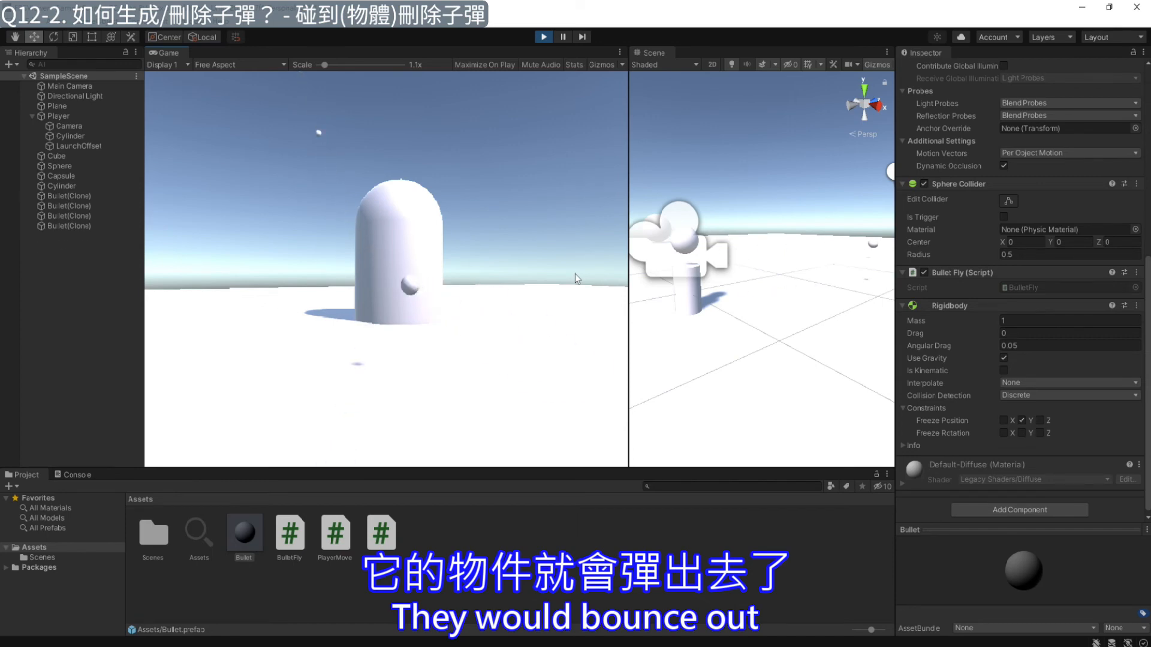
{"action": "left_click", "coordinate": [574, 274]}
{"action": "key", "text": "d"}
{"action": "left_click", "coordinate": [574, 274]}
{"action": "key", "text": "a"}
{"action": "left_click", "coordinate": [575, 273]}
{"action": "key", "text": "a"}
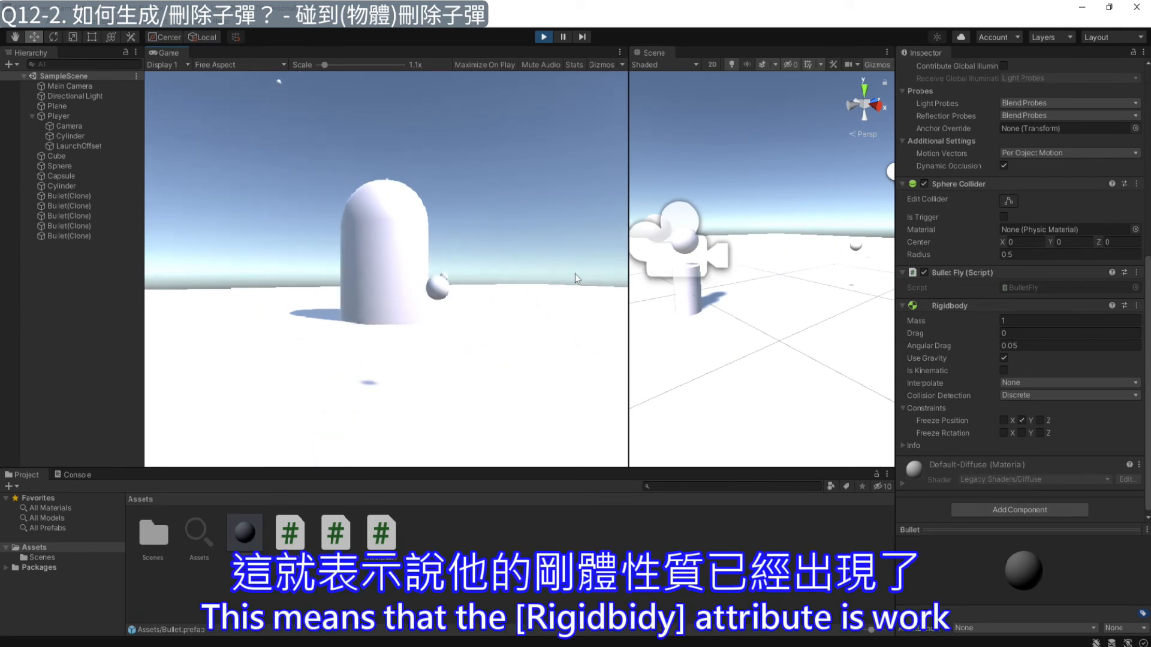
{"action": "left_click", "coordinate": [574, 273]}
{"action": "left_click", "coordinate": [574, 274]}
{"action": "left_click", "coordinate": [574, 273]}
{"action": "key", "text": "w"}
{"action": "left_click", "coordinate": [574, 273]}
{"action": "left_click", "coordinate": [575, 273]}
{"action": "key", "text": "s"}
{"action": "left_click", "coordinate": [575, 274]}
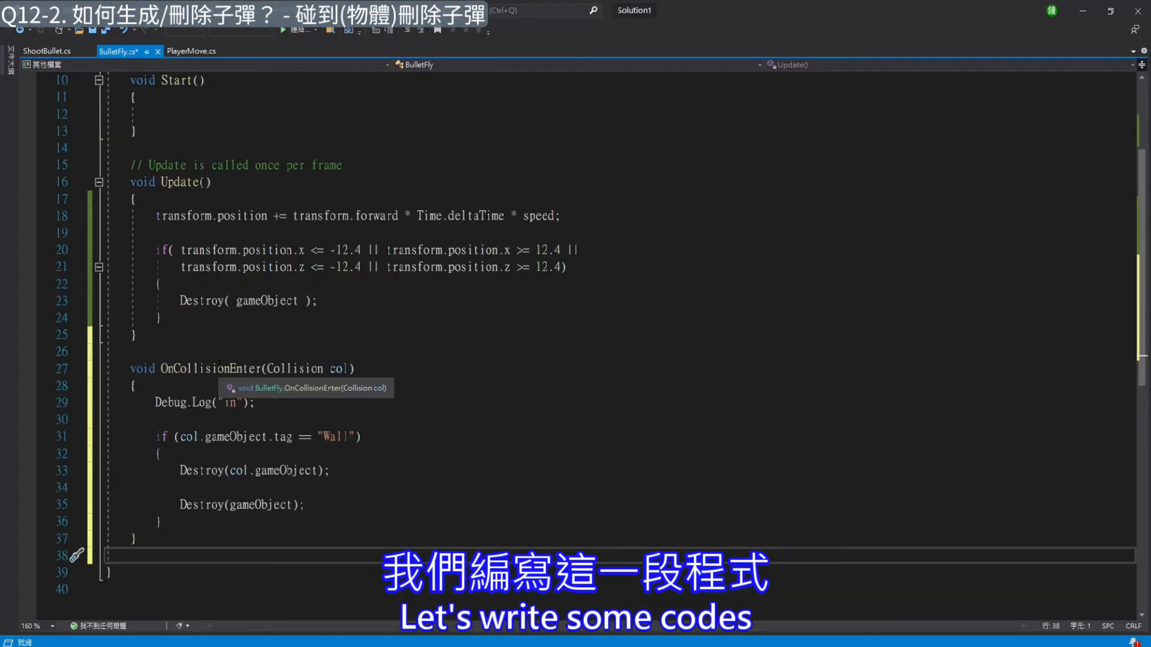
Step: Save the BulletFly script with its OnCollisionEnter(Collision col) method
{"action": "double_click", "coordinate": [187, 368]}
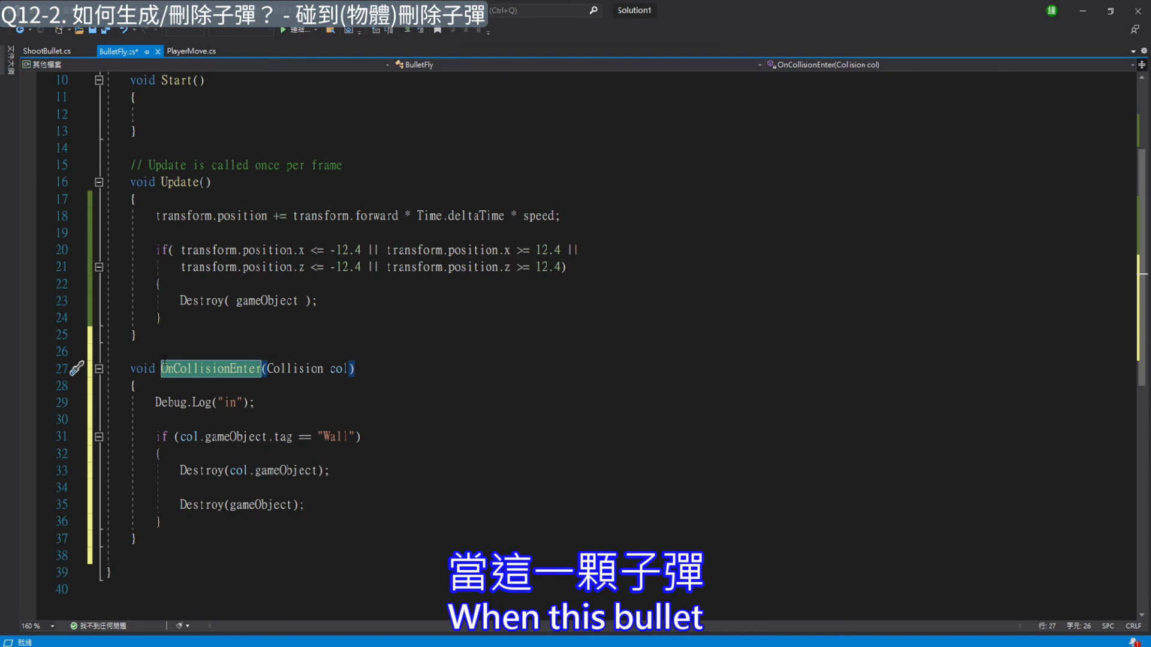
{"action": "key", "text": "Up"}
{"action": "key", "text": "ctrl+s"}
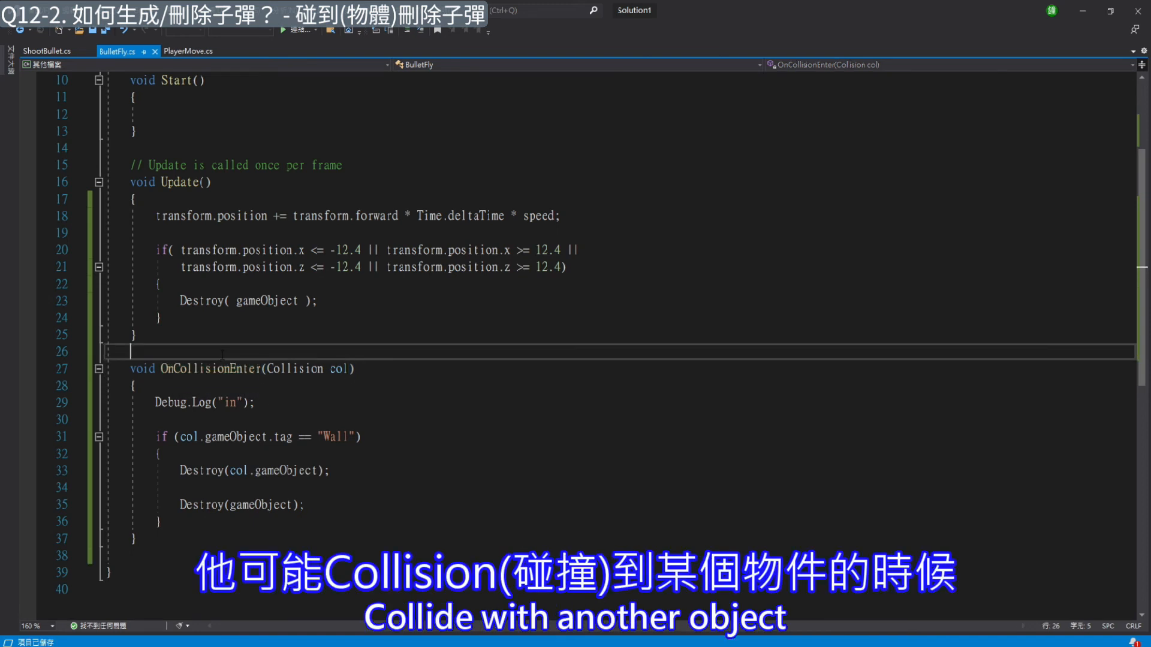
Step: Examine the signature of the OnCollisionEnter method and its Collision parameter col in the BulletFly script
{"action": "double_click", "coordinate": [209, 368]}
{"action": "left_click", "coordinate": [382, 369]}
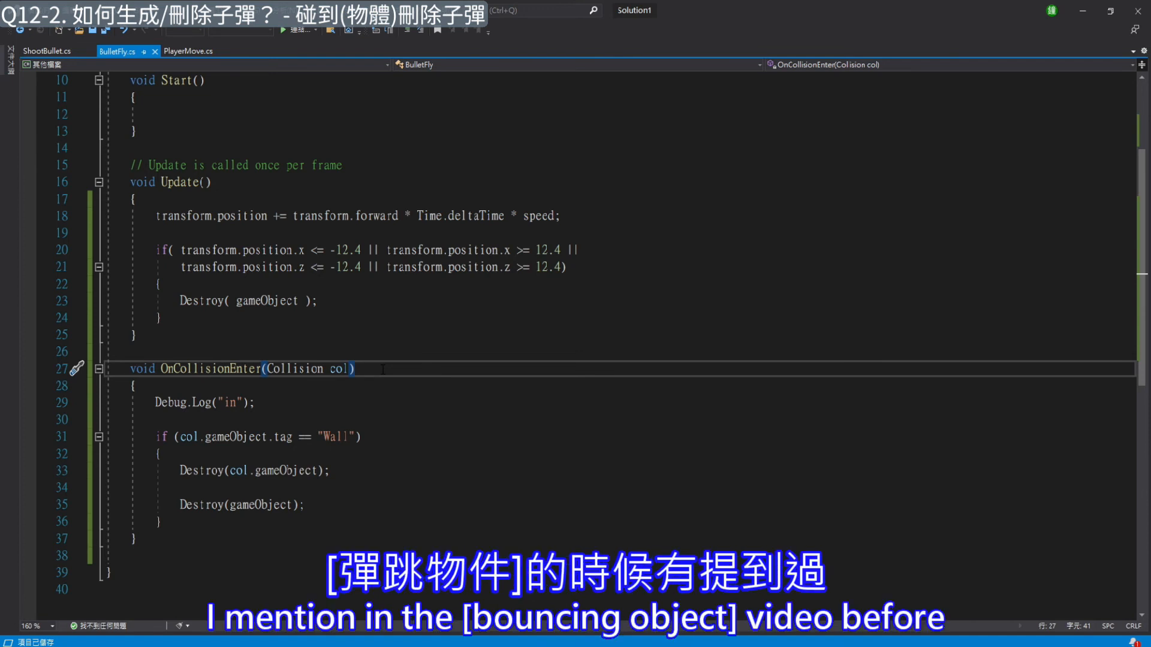
{"action": "key", "text": "Left"}
{"action": "key", "text": "Left"}
{"action": "key", "text": "Left"}
{"action": "key", "text": "Left"}
{"action": "key", "text": "Left"}
{"action": "key", "text": "Left"}
{"action": "key", "text": "Left"}
{"action": "key", "text": "Left"}
{"action": "key", "text": "Left"}
{"action": "key", "text": "Left"}
{"action": "key", "text": "Left"}
{"action": "key", "text": "Left"}
{"action": "key", "text": "Left"}
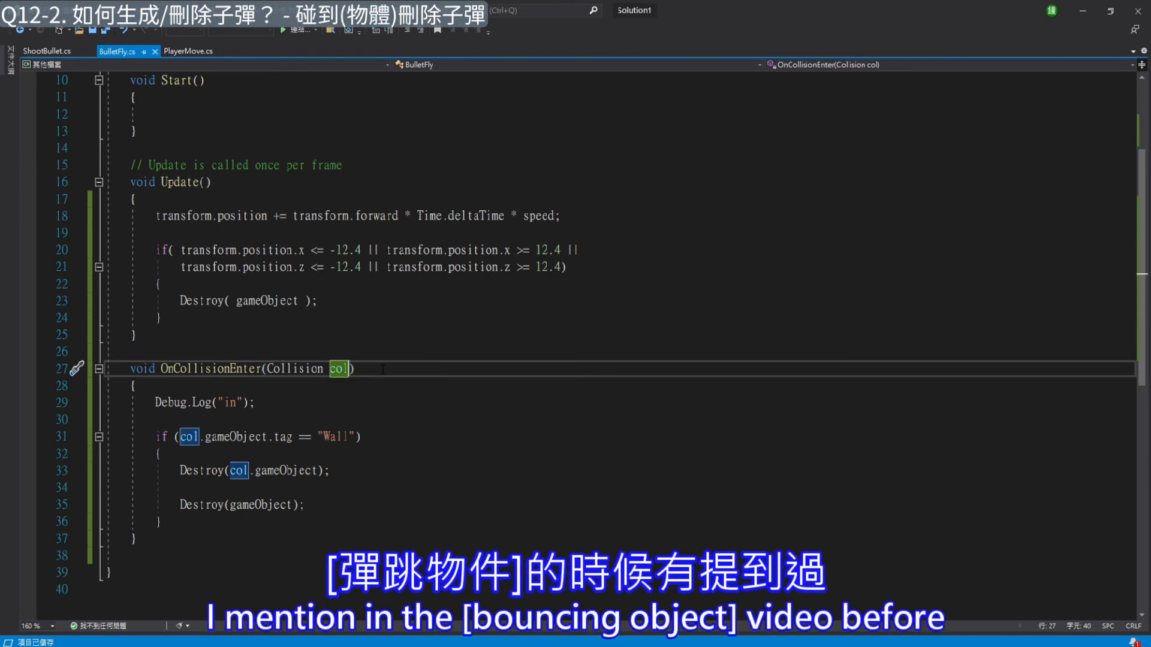
Step: Delete the Debug.Log("in"); line and the blank line below it from OnCollisionEnter, and review the "Wall" tag condition and both Destroy calls
{"action": "key", "text": "Down"}
{"action": "key", "text": "Down"}
{"action": "key", "text": "Home"}
{"action": "key", "text": "shift+Down"}
{"action": "key", "text": "shift+Down"}
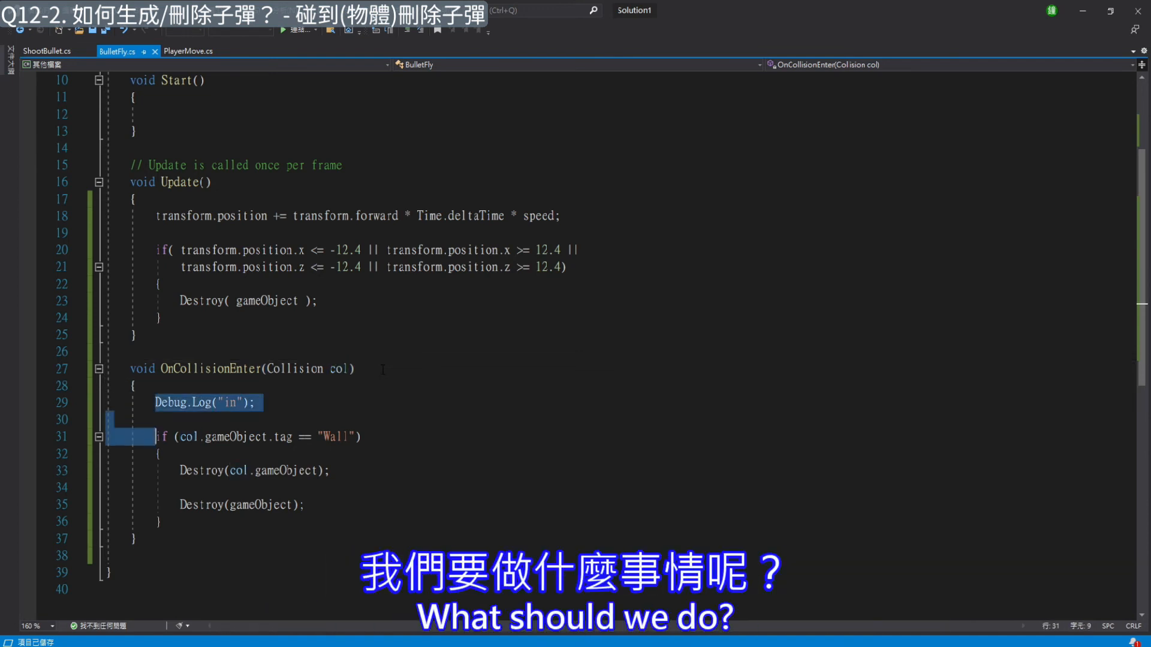
{"action": "key", "text": "Delete"}
{"action": "key", "text": "End"}
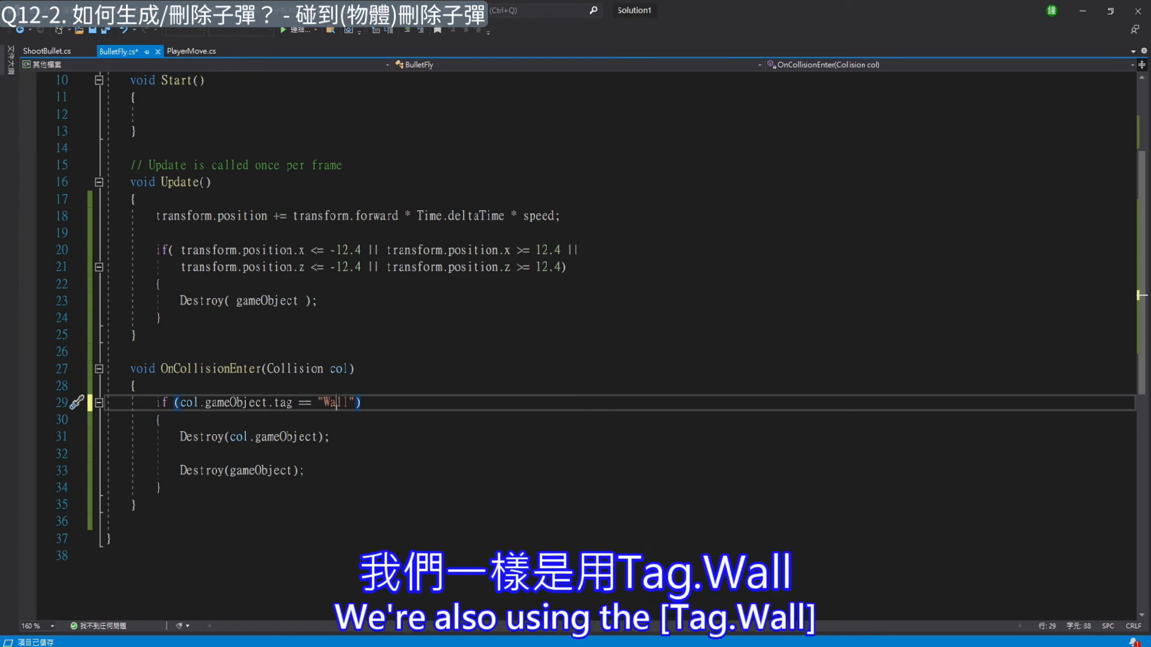
{"action": "key", "text": "End"}
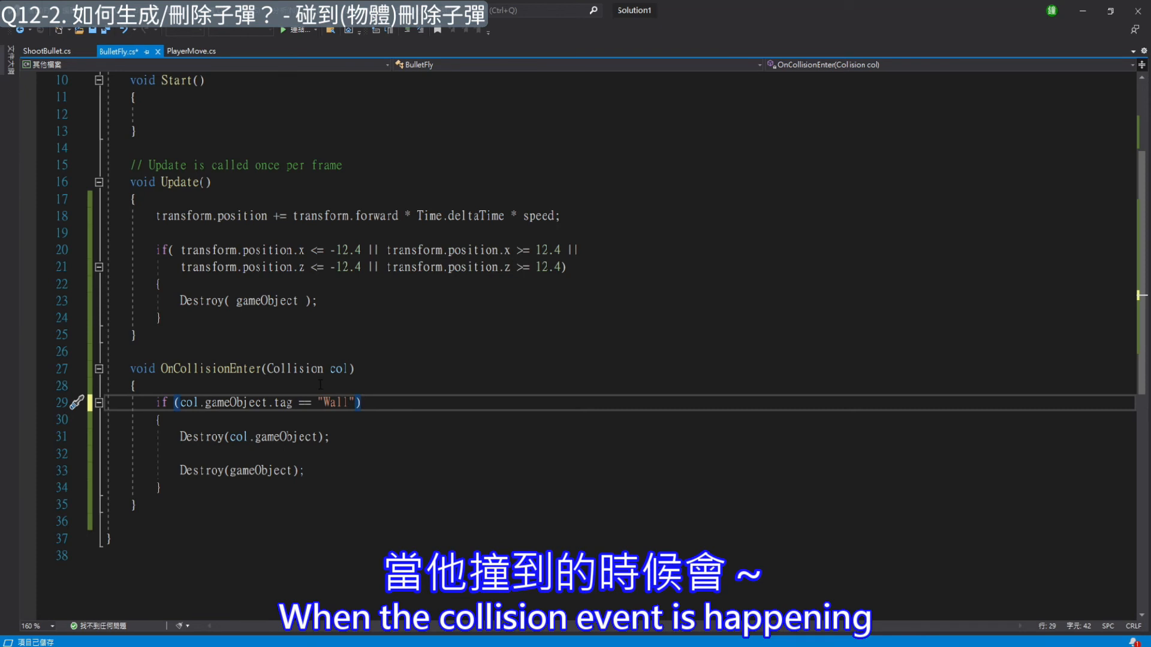
{"action": "double_click", "coordinate": [273, 438]}
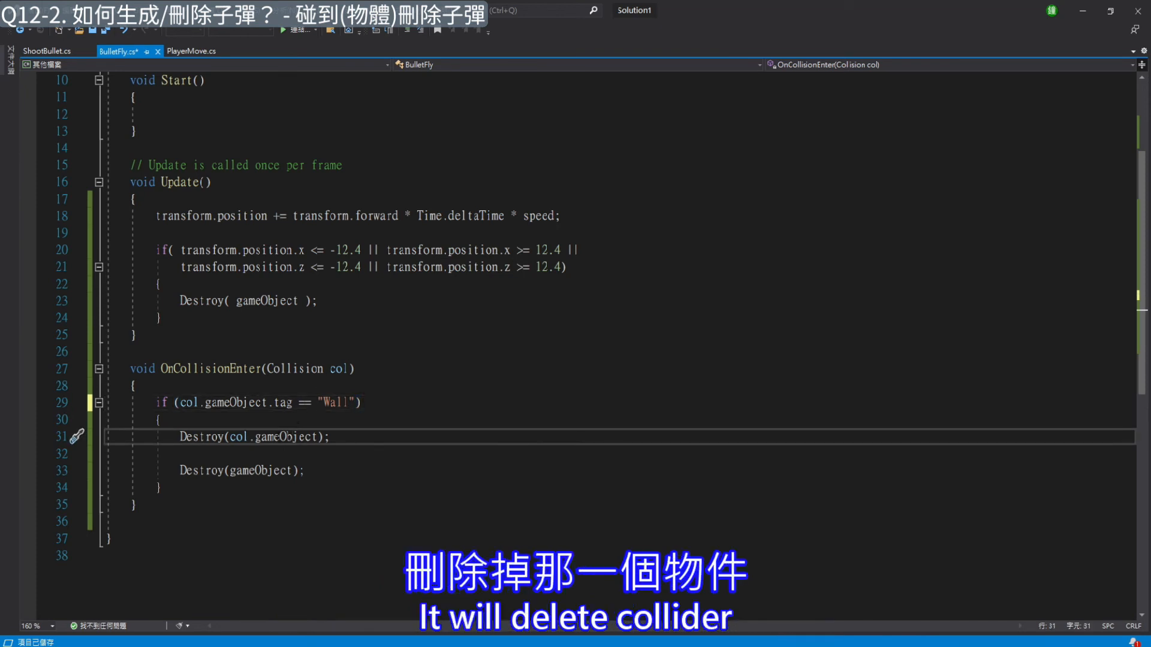
{"action": "double_click", "coordinate": [265, 472]}
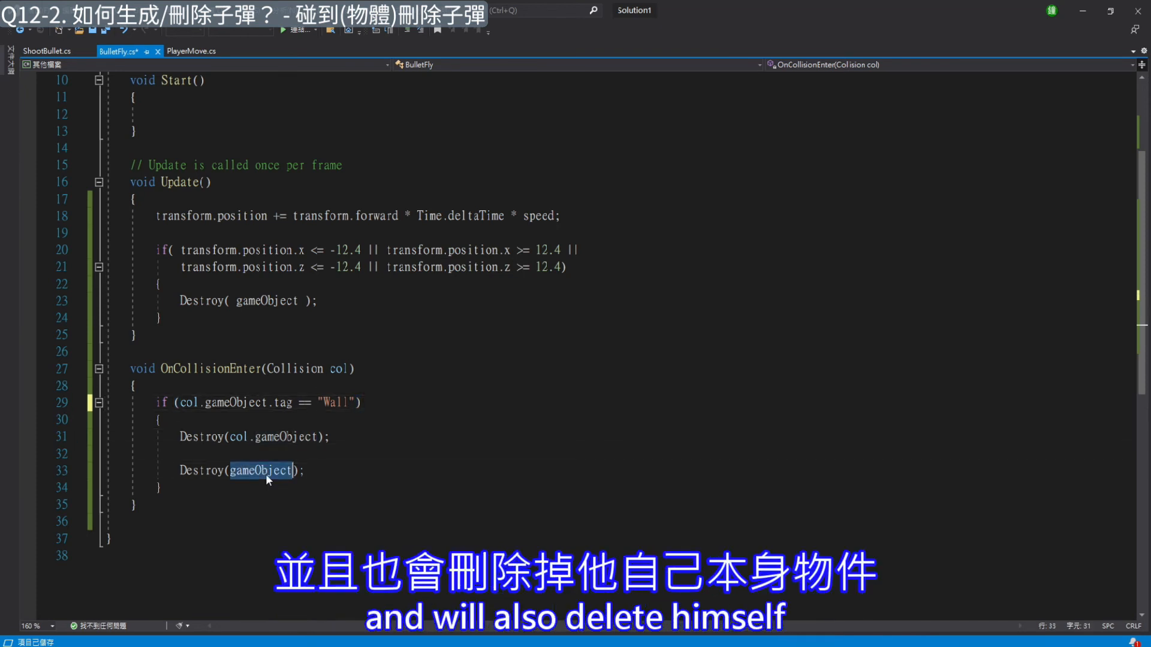
{"action": "left_click", "coordinate": [346, 470]}
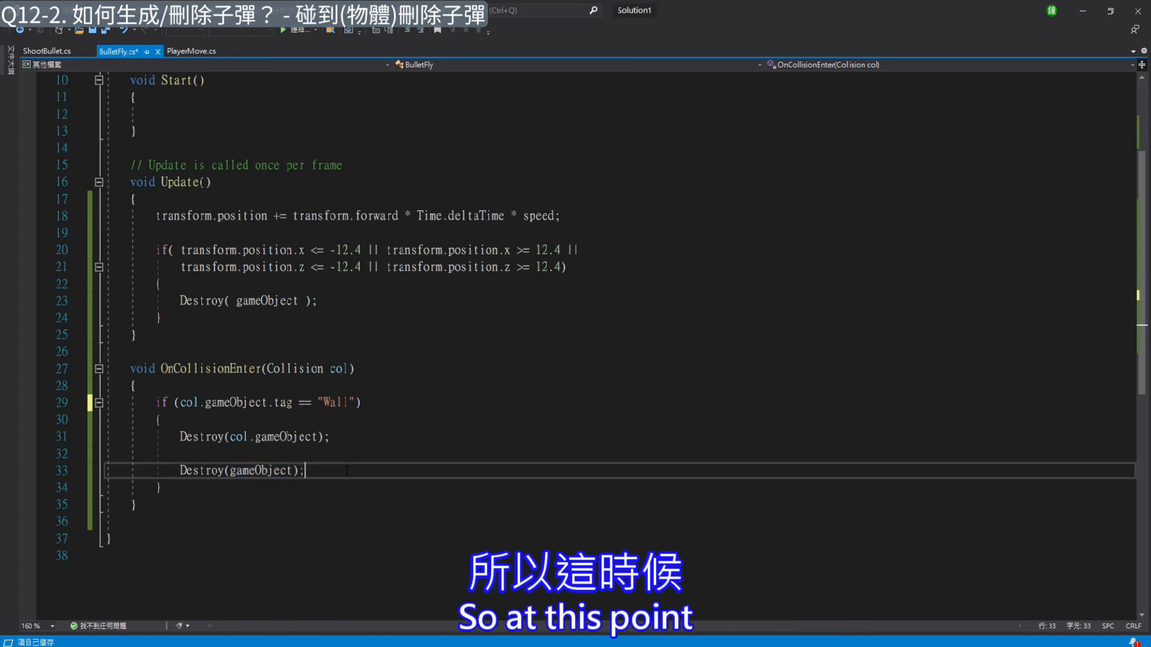
Step: Switch to Unity and, starting from the Capsule's tag setting, add a new tag named Wall to the project
{"action": "left_click", "coordinate": [780, 642]}
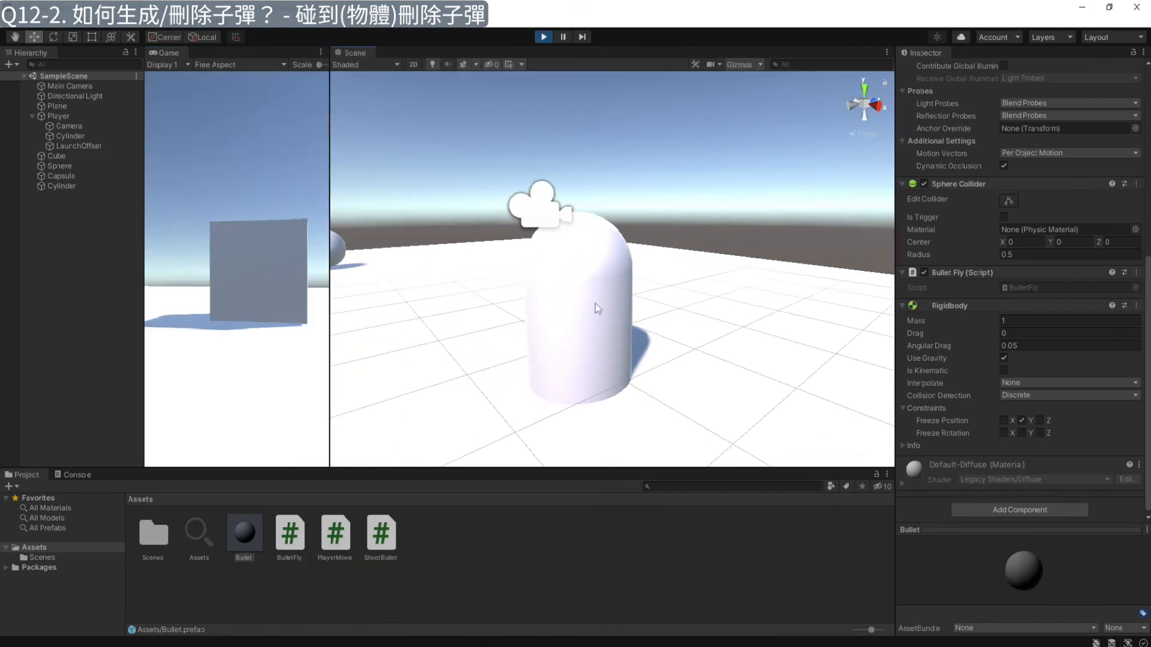
{"action": "left_click", "coordinate": [584, 331]}
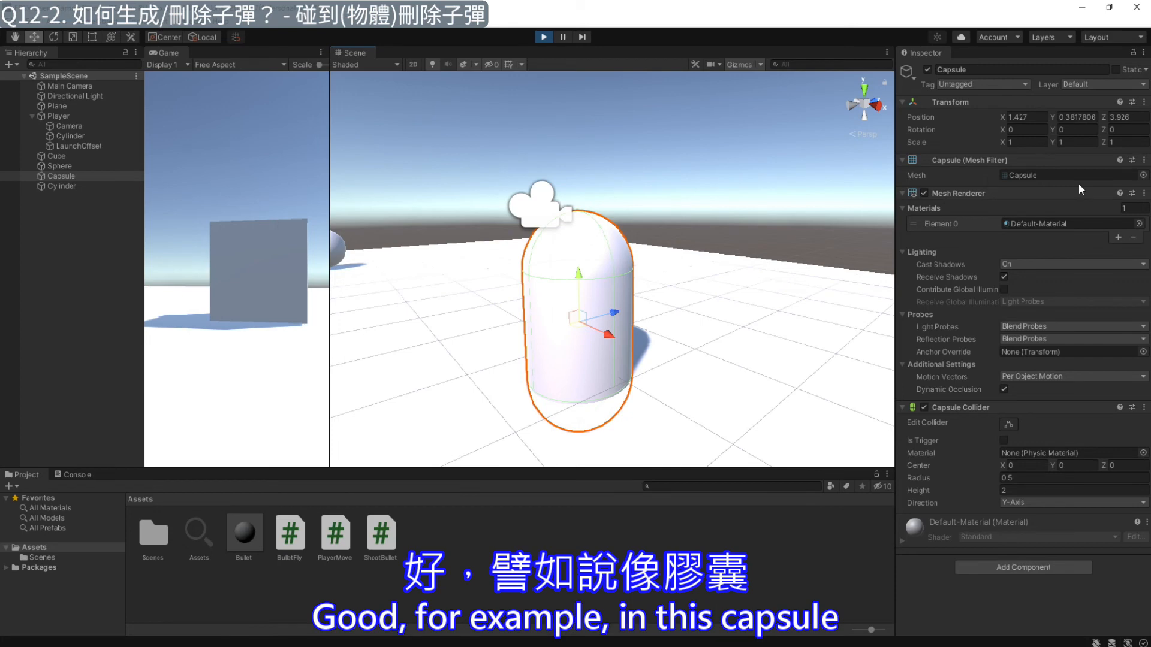
{"action": "left_click", "coordinate": [983, 85]}
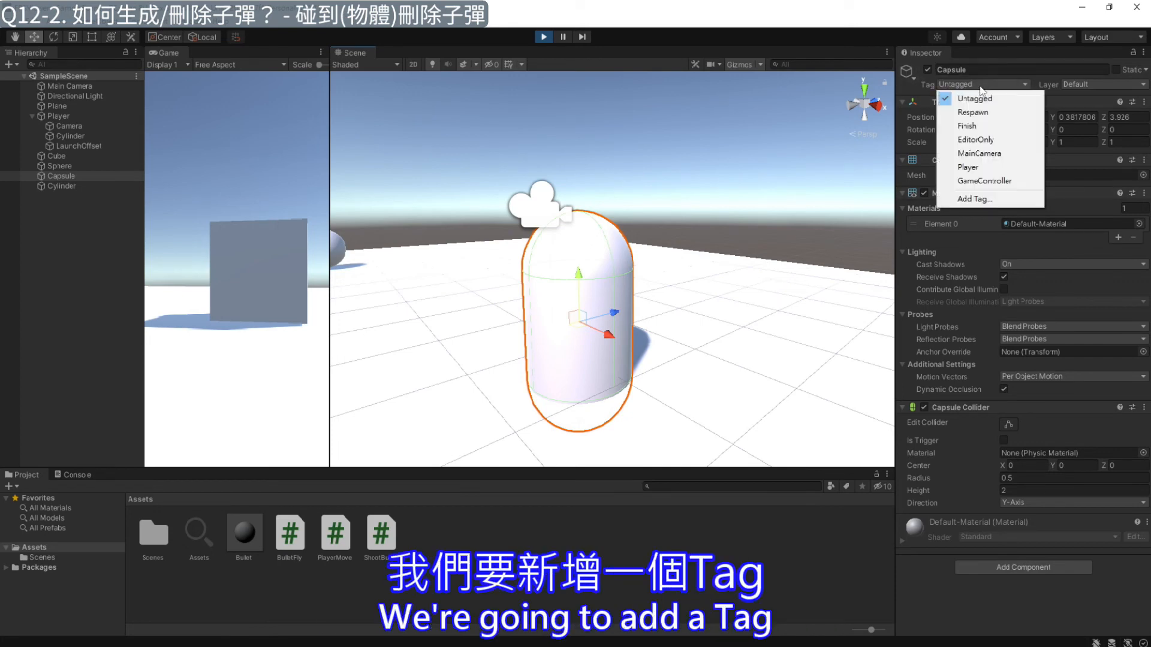
{"action": "left_click", "coordinate": [952, 204]}
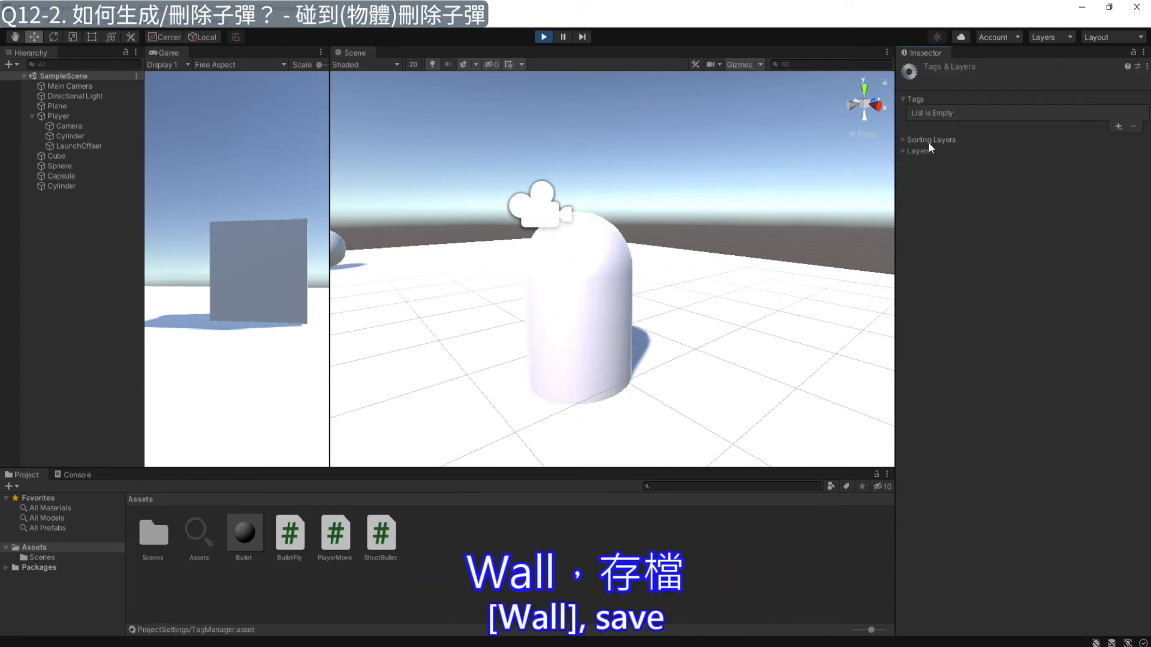
{"action": "left_click", "coordinate": [1118, 127]}
{"action": "key", "text": "Caps_Lock"}
{"action": "type", "text": "W"}
{"action": "key", "text": "Caps_Lock"}
{"action": "type", "text": "all"}
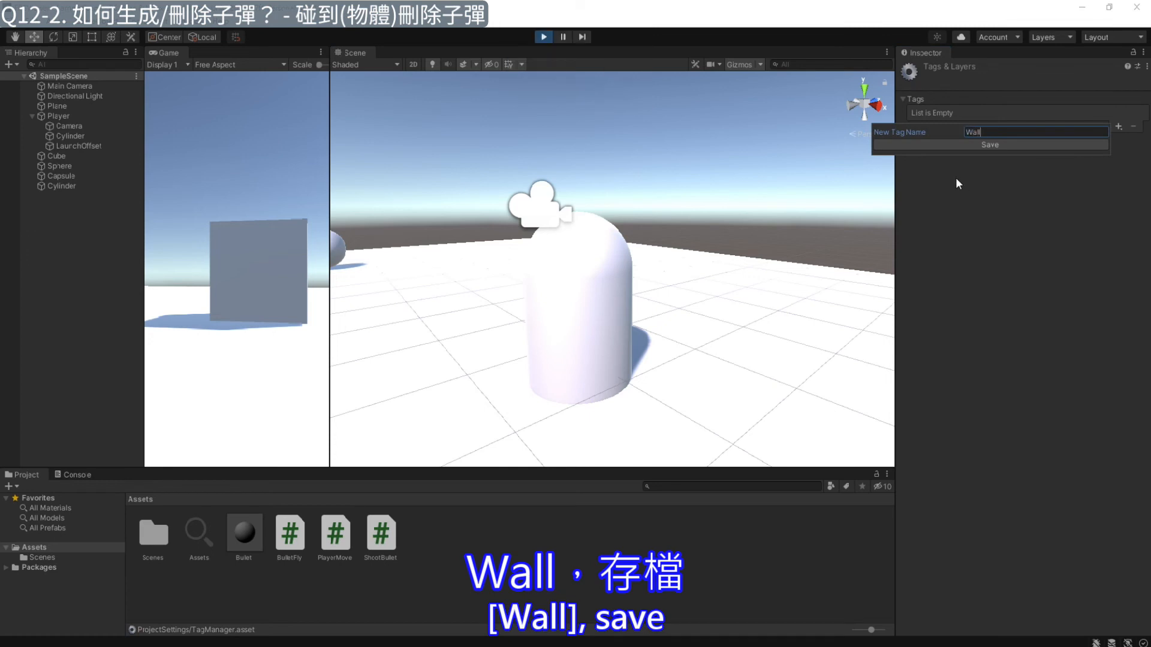
{"action": "left_click", "coordinate": [967, 147]}
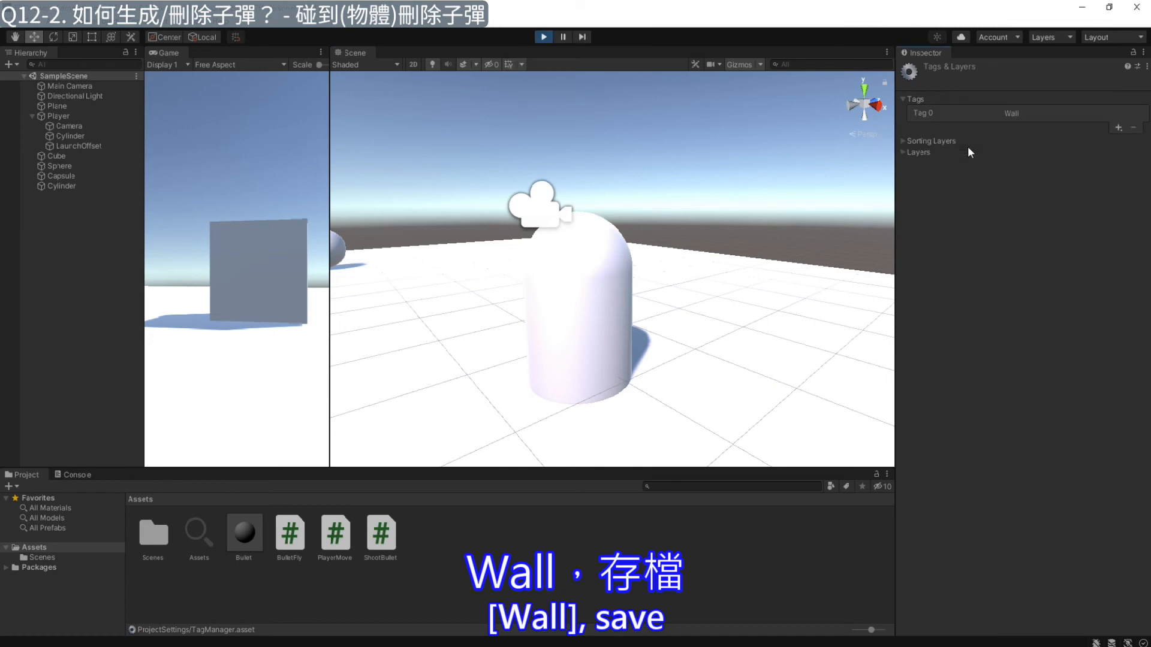
Step: Assign the Wall tag to the Capsule and the Cylinder
{"action": "left_click", "coordinate": [603, 289]}
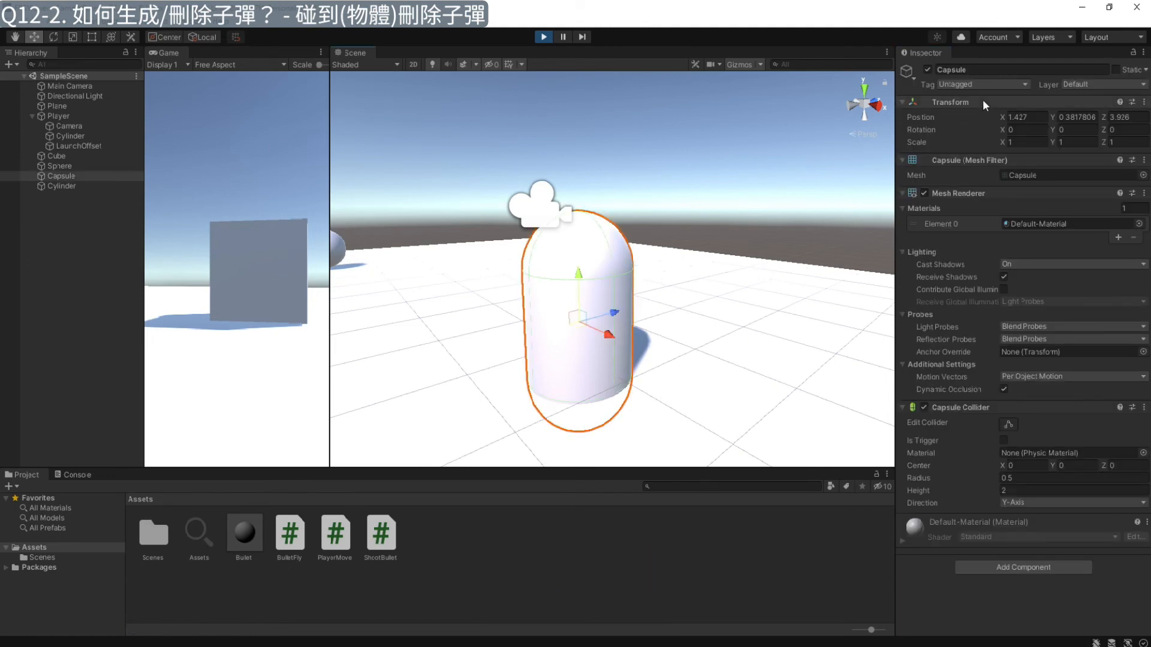
{"action": "left_click", "coordinate": [983, 84]}
{"action": "left_click", "coordinate": [959, 197]}
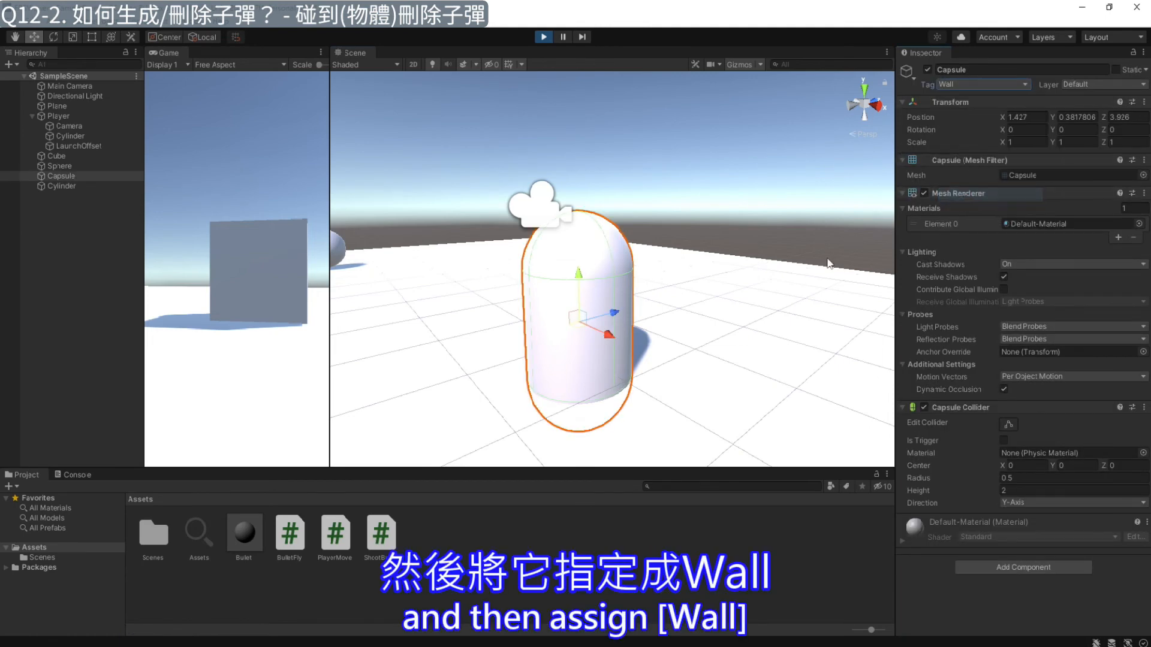
{"action": "left_click_drag", "start_coordinate": [791, 205], "coordinate": [352, 294], "text": "alt"}
{"action": "left_click_drag", "start_coordinate": [689, 197], "coordinate": [581, 187], "text": "alt"}
{"action": "left_click", "coordinate": [616, 103]}
{"action": "left_click_drag", "start_coordinate": [735, 113], "coordinate": [681, 313], "text": "alt"}
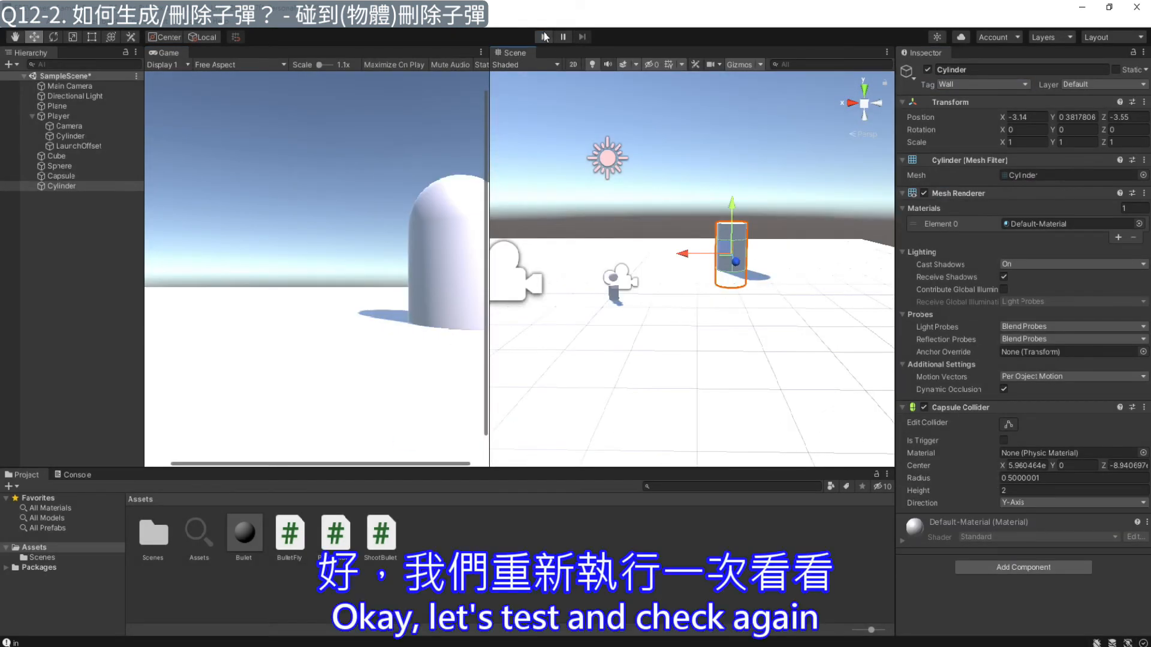
Step: Run the game and fire bullets at the Capsule while turning the Player to test the Wall collision
{"action": "left_click", "coordinate": [544, 36]}
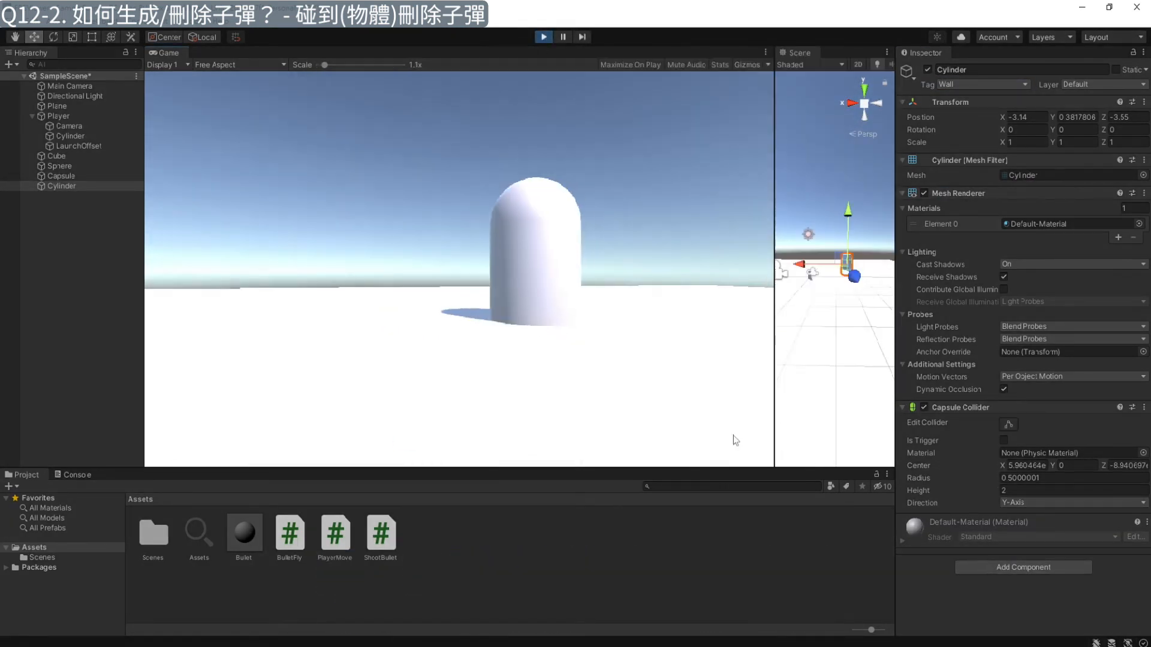
{"action": "left_click", "coordinate": [732, 435]}
{"action": "key", "text": "d"}
{"action": "left_click", "coordinate": [733, 435]}
{"action": "key", "text": "d"}
{"action": "left_click", "coordinate": [733, 436]}
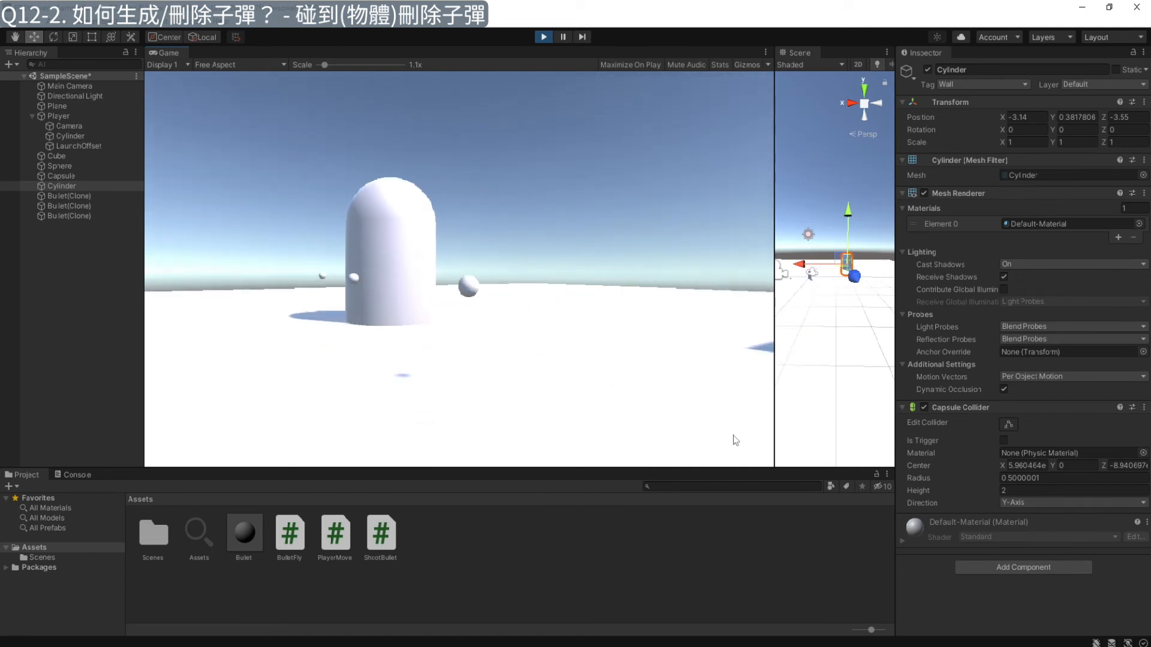
{"action": "key", "text": "d"}
{"action": "key", "text": "d"}
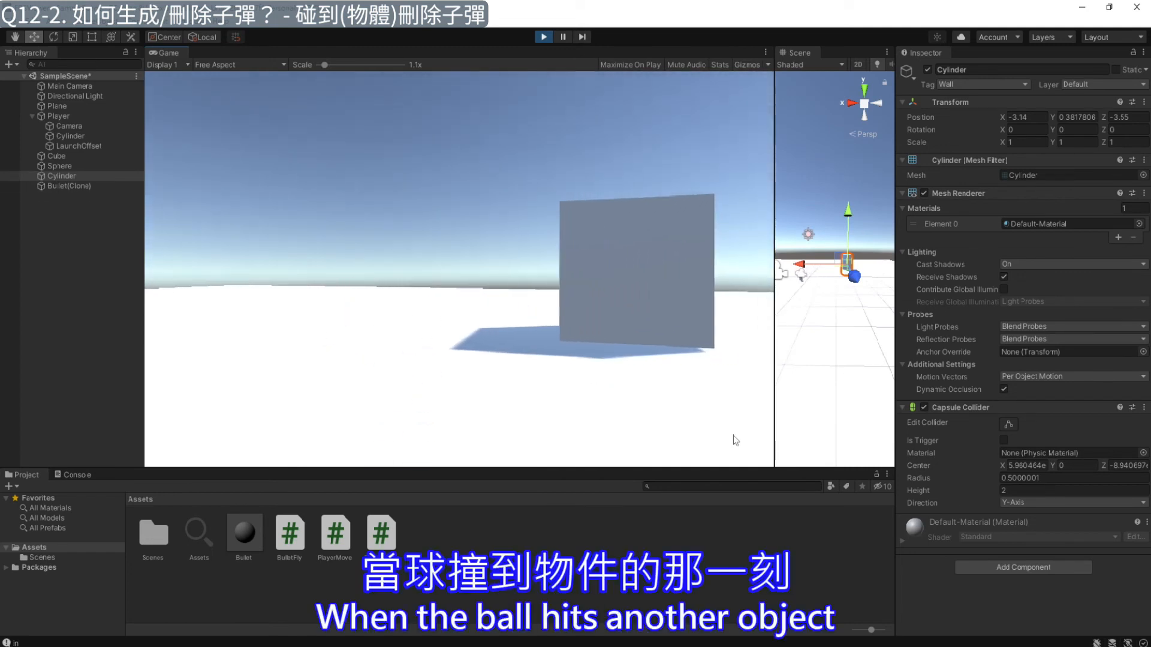
Step: Fire a bullet at the Cube and move the Player around to check the collision deletion
{"action": "left_click", "coordinate": [733, 435]}
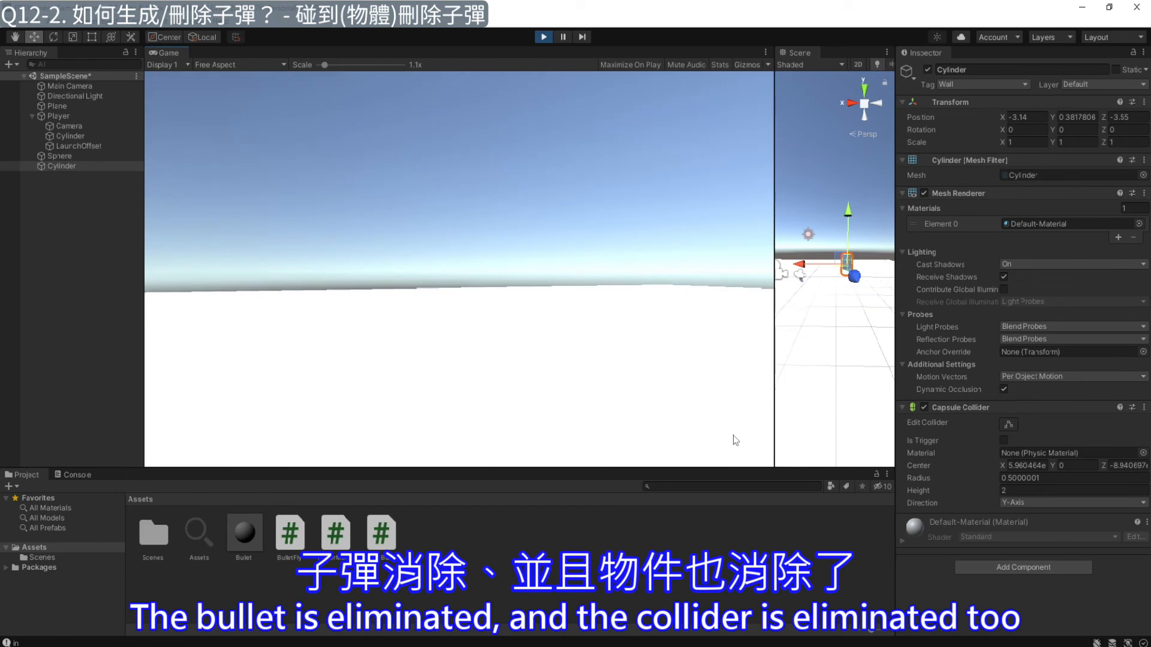
{"action": "key", "text": "d"}
{"action": "key", "text": "w"}
{"action": "key", "text": "s"}
{"action": "left_click", "coordinate": [733, 435]}
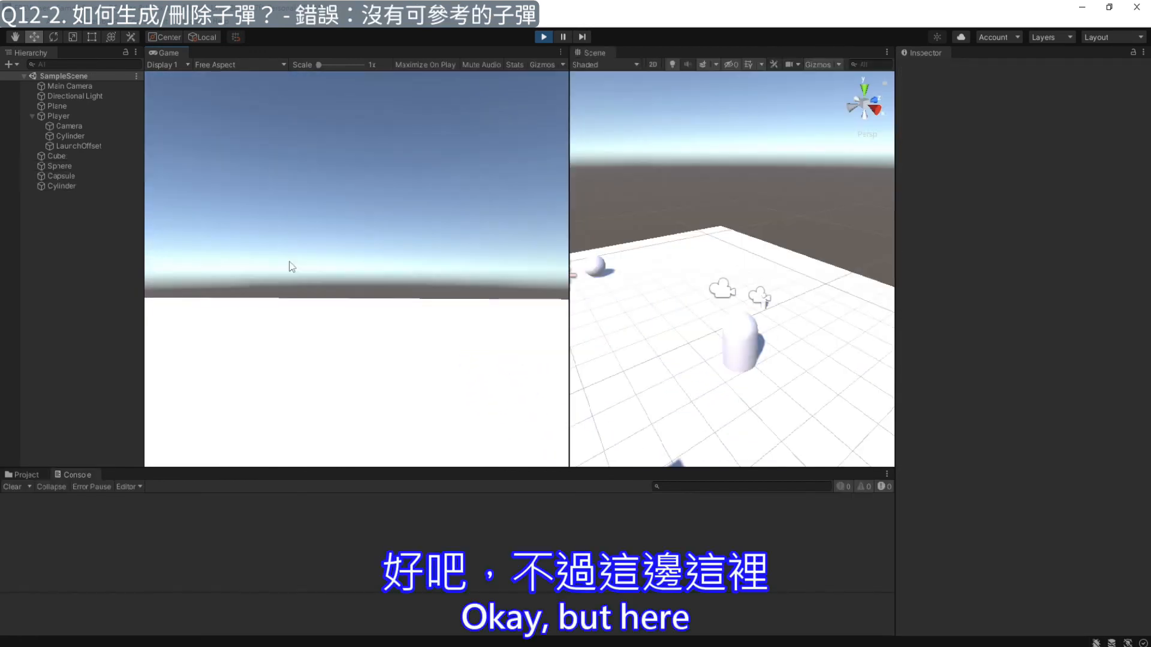
Step: Fire repeatedly in the running game to test shooting once the original Bullet object has been destroyed
{"action": "key", "text": "s"}
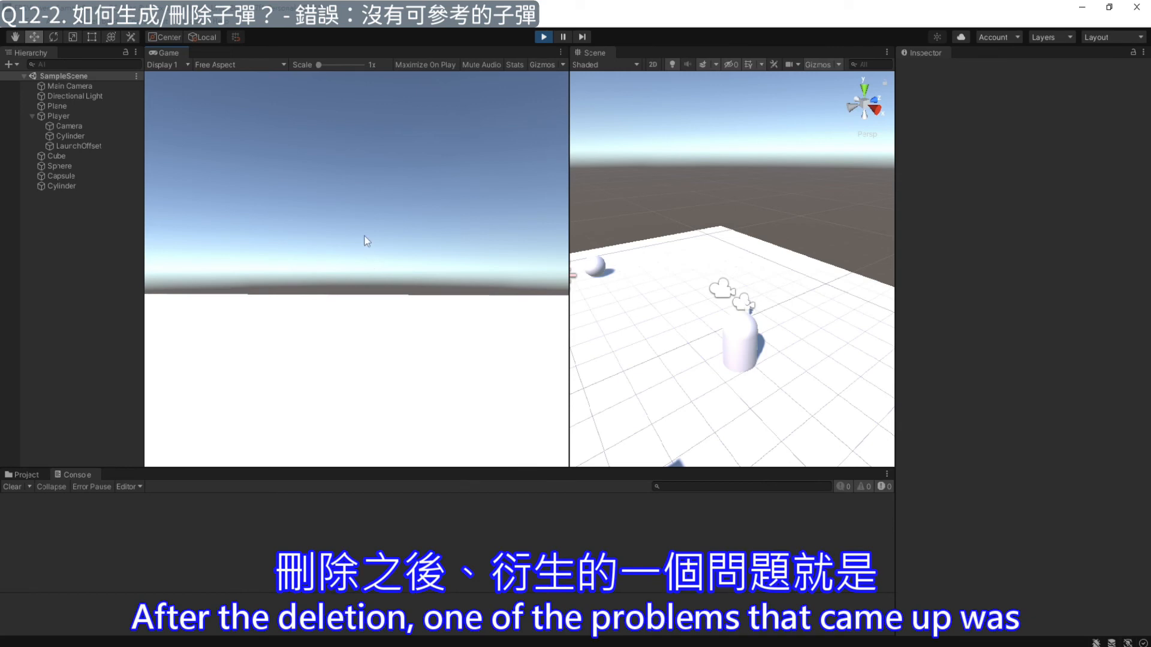
{"action": "left_click", "coordinate": [376, 277]}
{"action": "left_click", "coordinate": [376, 278]}
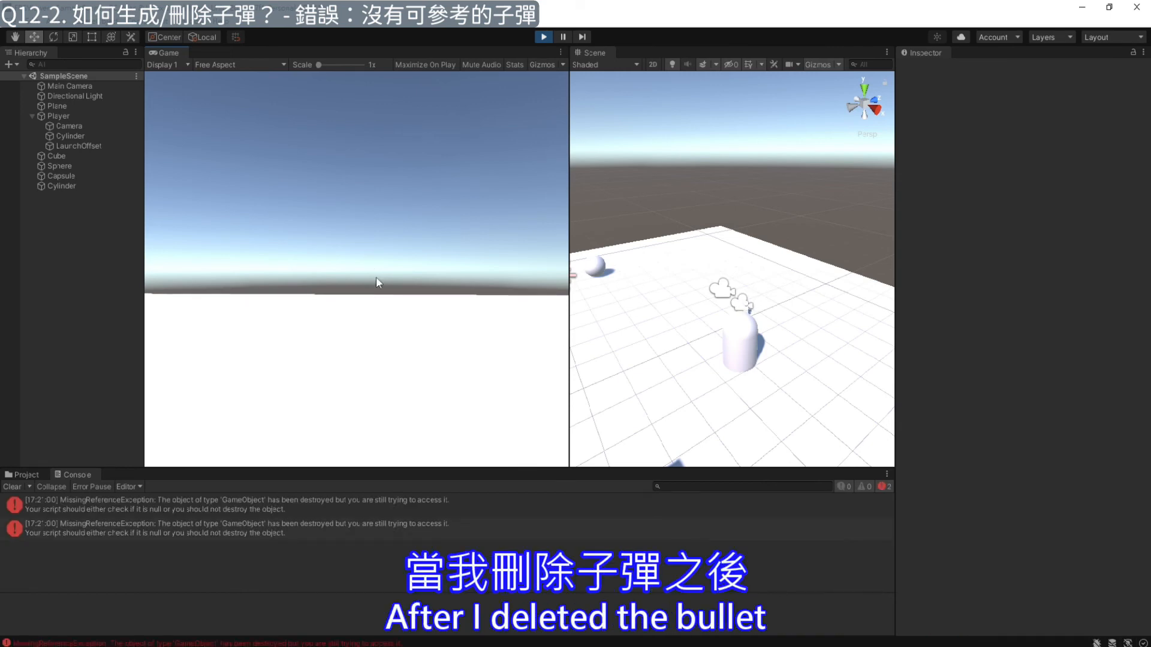
{"action": "left_click", "coordinate": [377, 278]}
{"action": "key", "text": "space"}
{"action": "key", "text": "space"}
{"action": "key", "text": "space"}
{"action": "key", "text": "space"}
{"action": "key", "text": "space"}
{"action": "key", "text": "space"}
{"action": "key", "text": "space"}
{"action": "key", "text": "space"}
{"action": "key", "text": "space"}
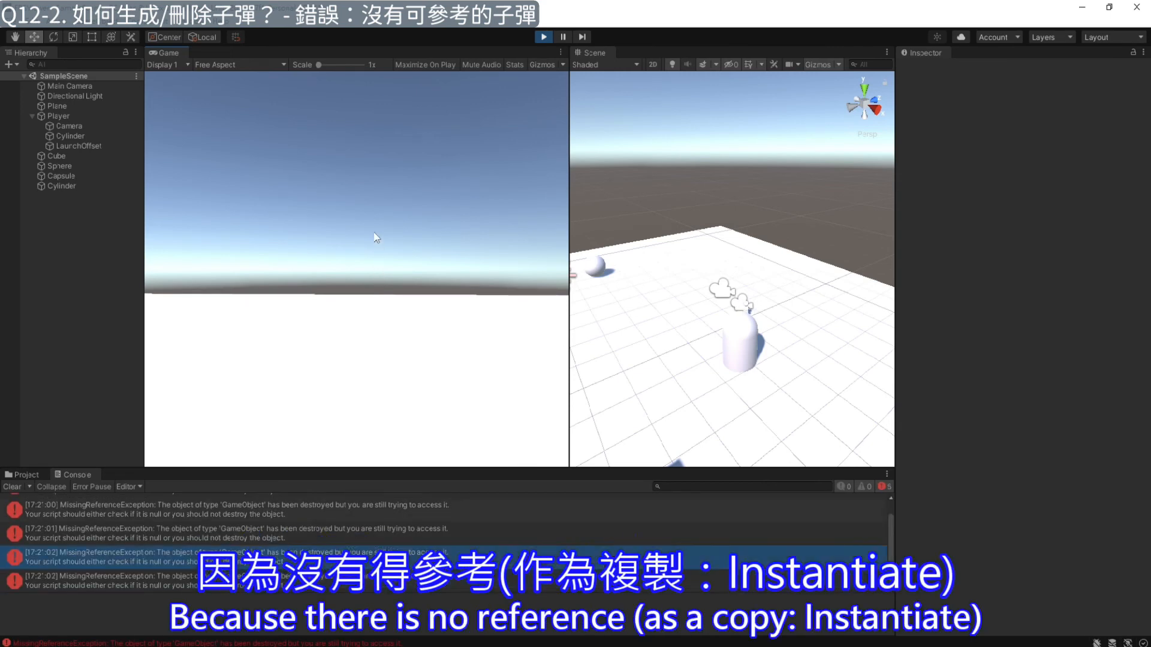
{"action": "key", "text": "space"}
{"action": "key", "text": "space"}
{"action": "key", "text": "space"}
{"action": "key", "text": "space"}
{"action": "key", "text": "space"}
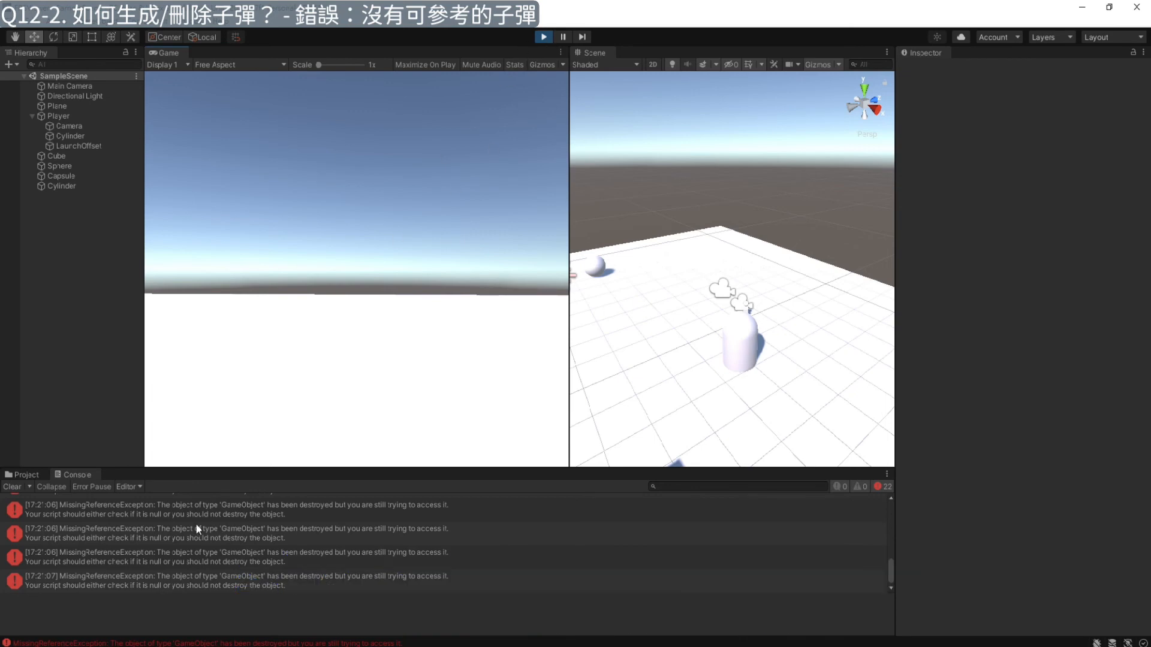
Step: Examine the details of the latest MissingReferenceException in the Console
{"action": "left_click", "coordinate": [93, 581]}
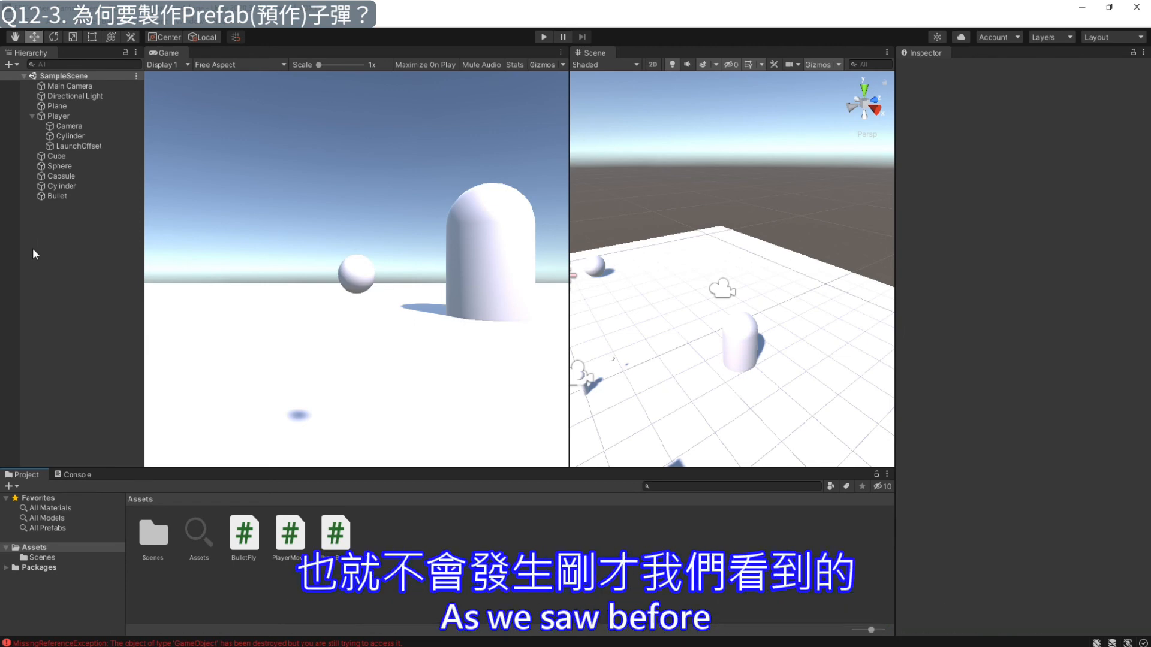
{"action": "left_click", "coordinate": [73, 475]}
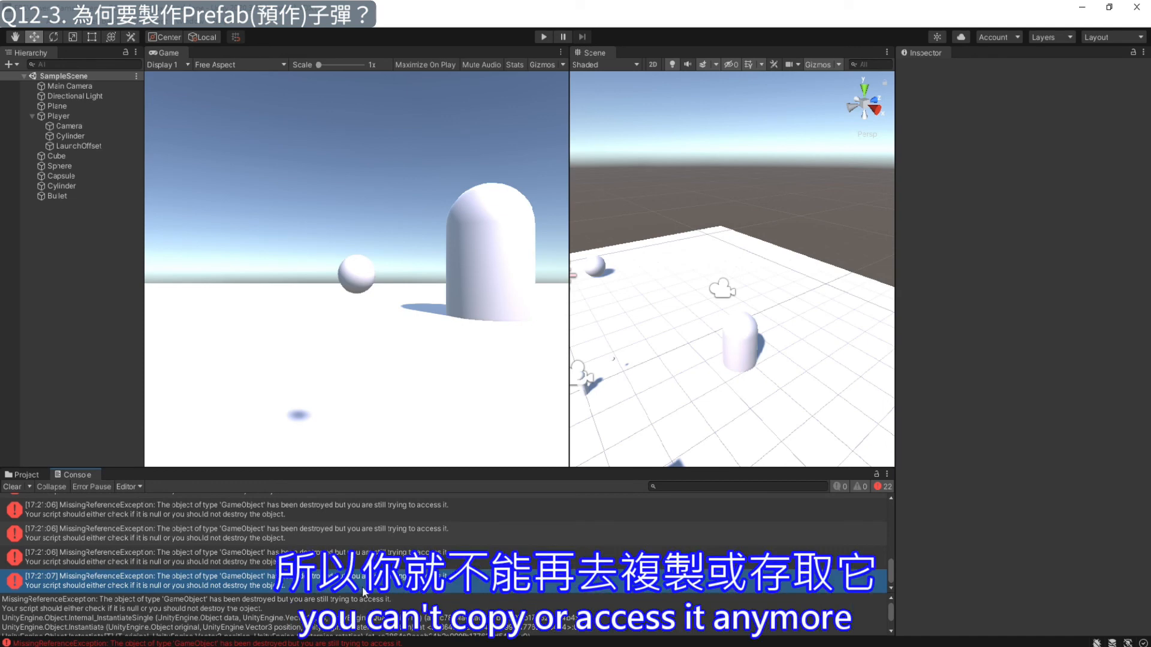
Step: Turn the scene's Bullet object into a prefab in the Assets folder and save the scene
{"action": "left_click", "coordinate": [24, 475]}
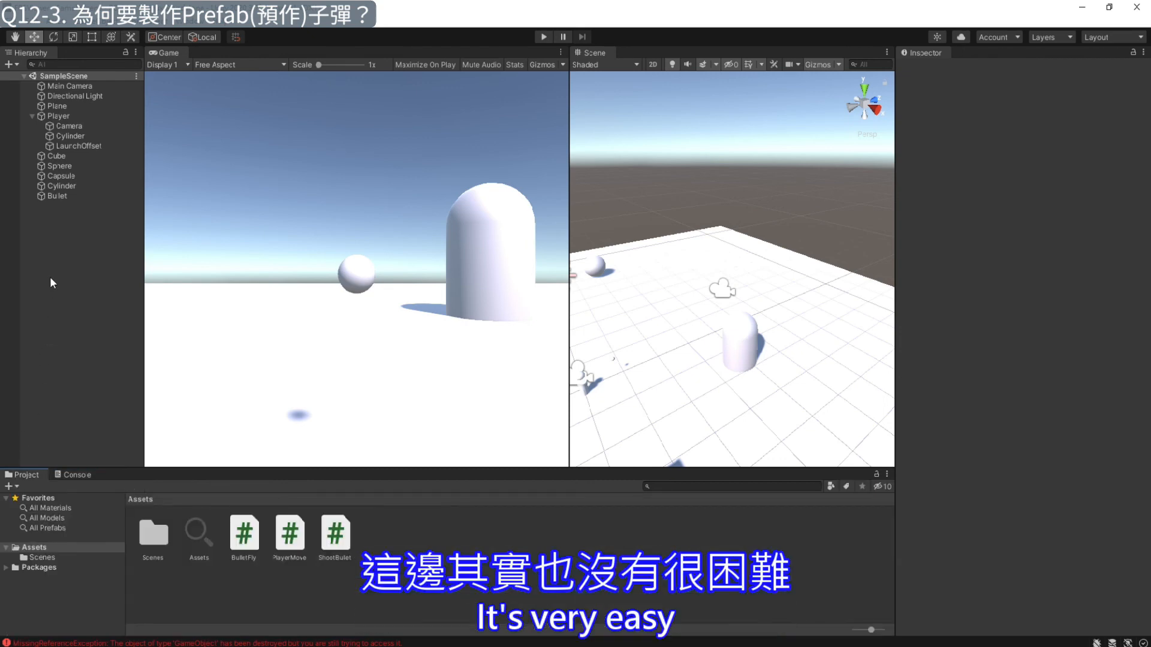
{"action": "left_click", "coordinate": [56, 195]}
{"action": "left_click_drag", "start_coordinate": [79, 195], "coordinate": [406, 564]}
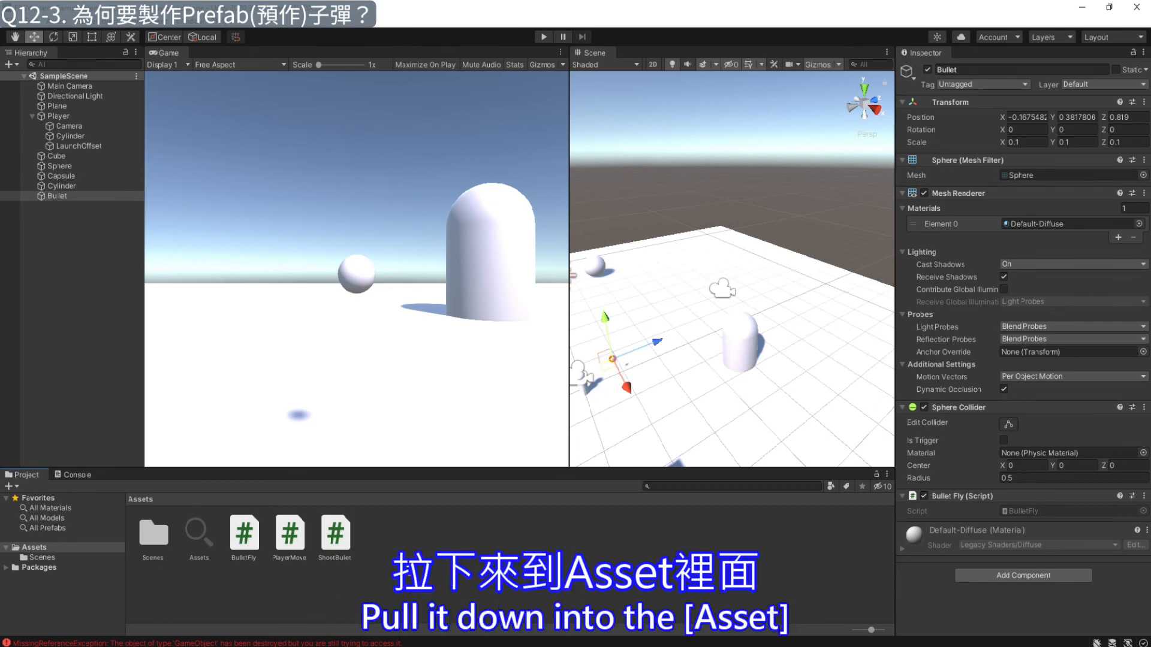
{"action": "left_click_drag", "start_coordinate": [406, 565], "coordinate": [407, 565]}
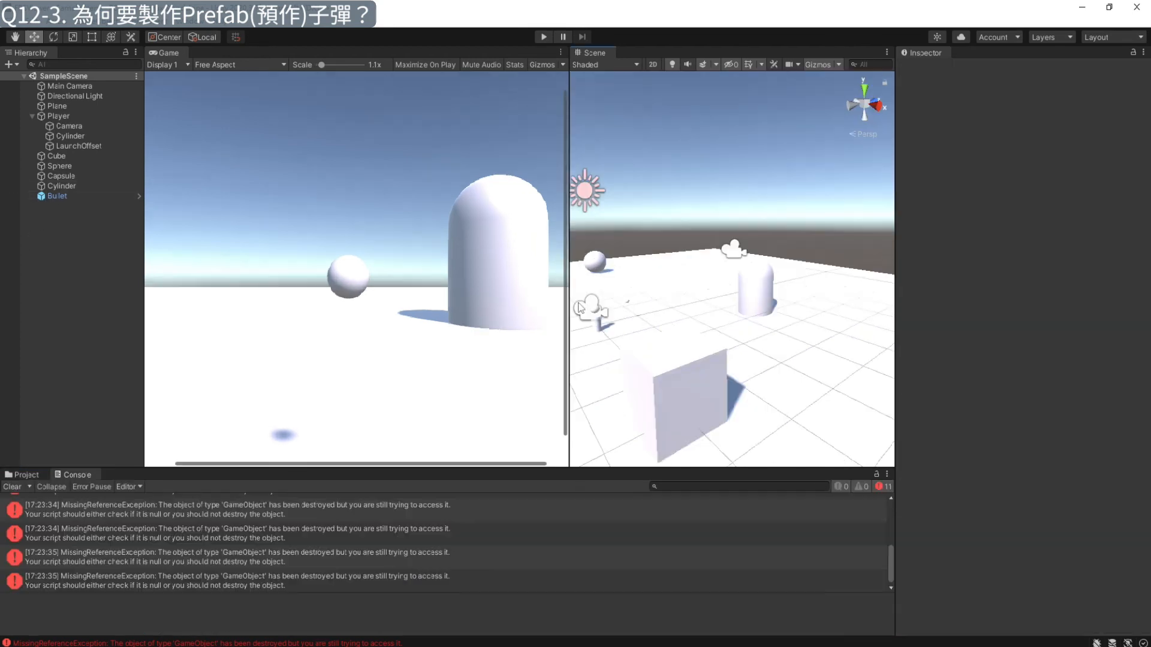
{"action": "left_click_drag", "start_coordinate": [563, 270], "coordinate": [409, 269]}
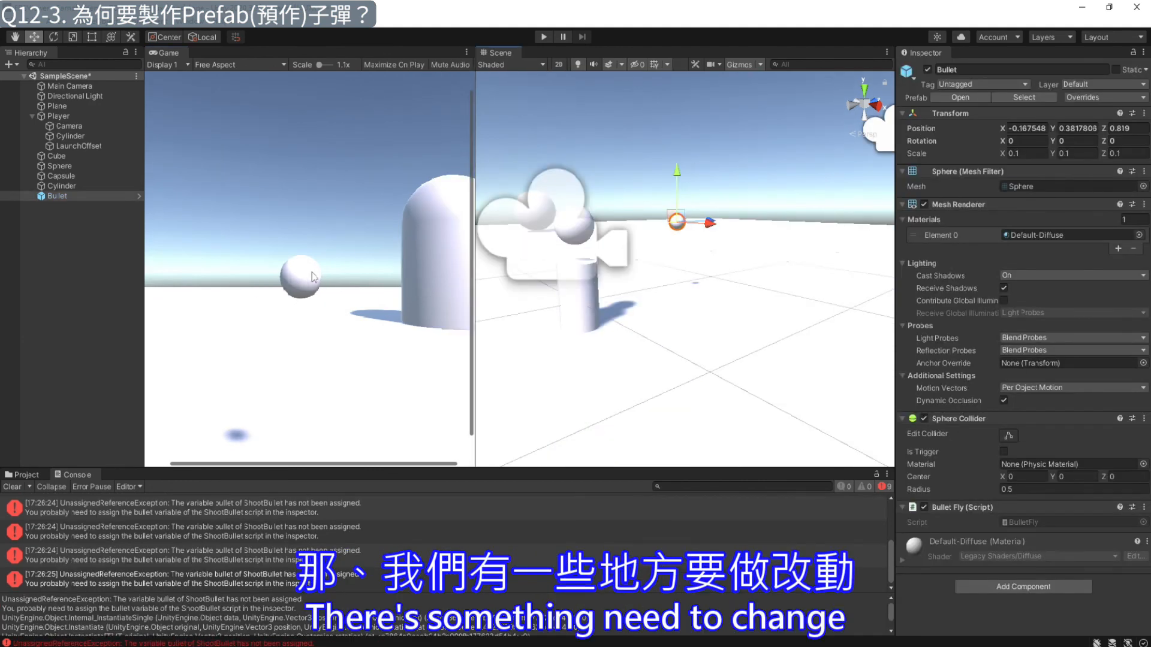
{"action": "left_click", "coordinate": [87, 262]}
{"action": "key", "text": "ctrl+s"}
Step: Set the Bullet reference of the Player's Shoot Bullet script to the Bullet prefab from the project assets
{"action": "left_click", "coordinate": [69, 115]}
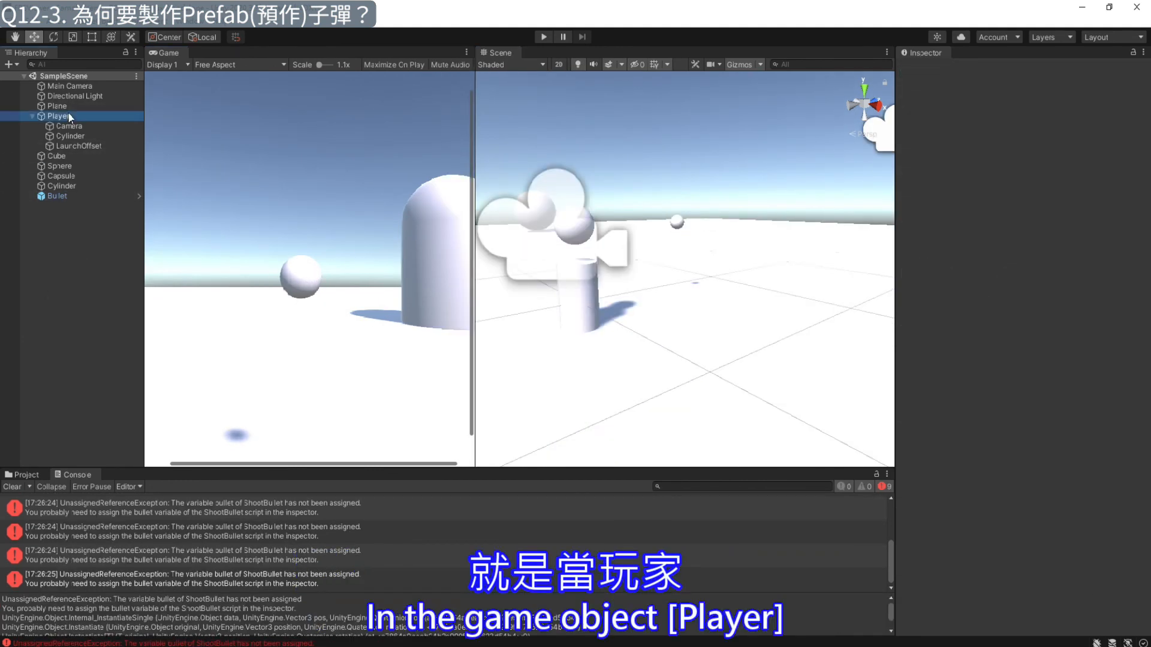
{"action": "scroll", "coordinate": [1073, 542], "scroll_direction": "down", "scroll_amount": 3}
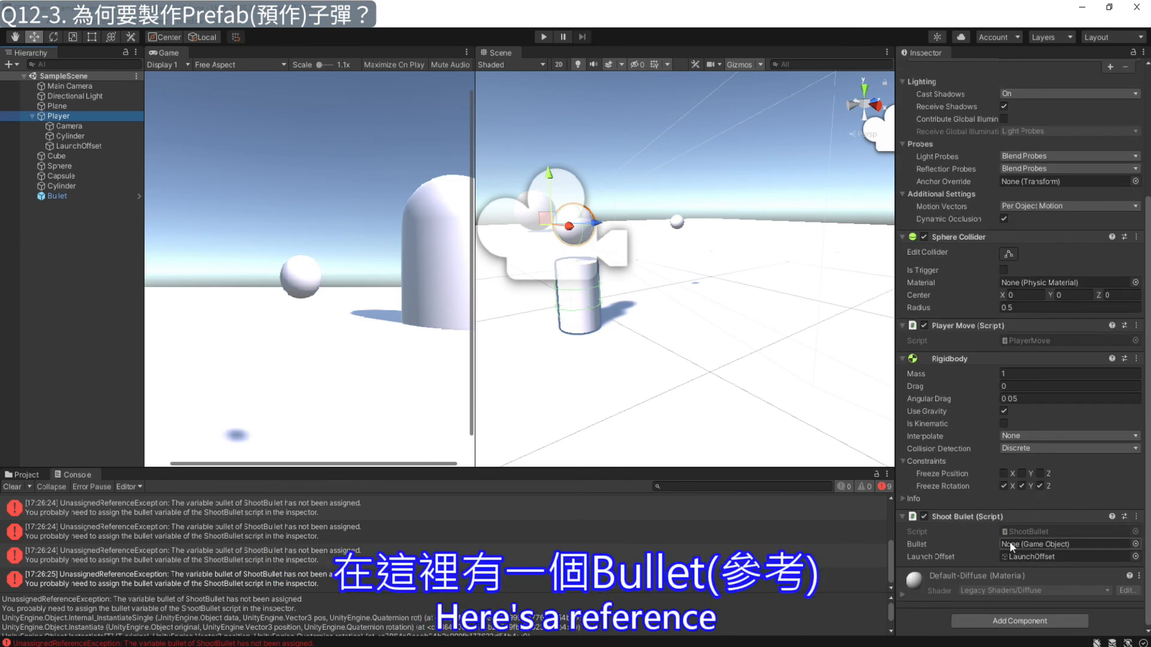
{"action": "left_click", "coordinate": [1135, 544]}
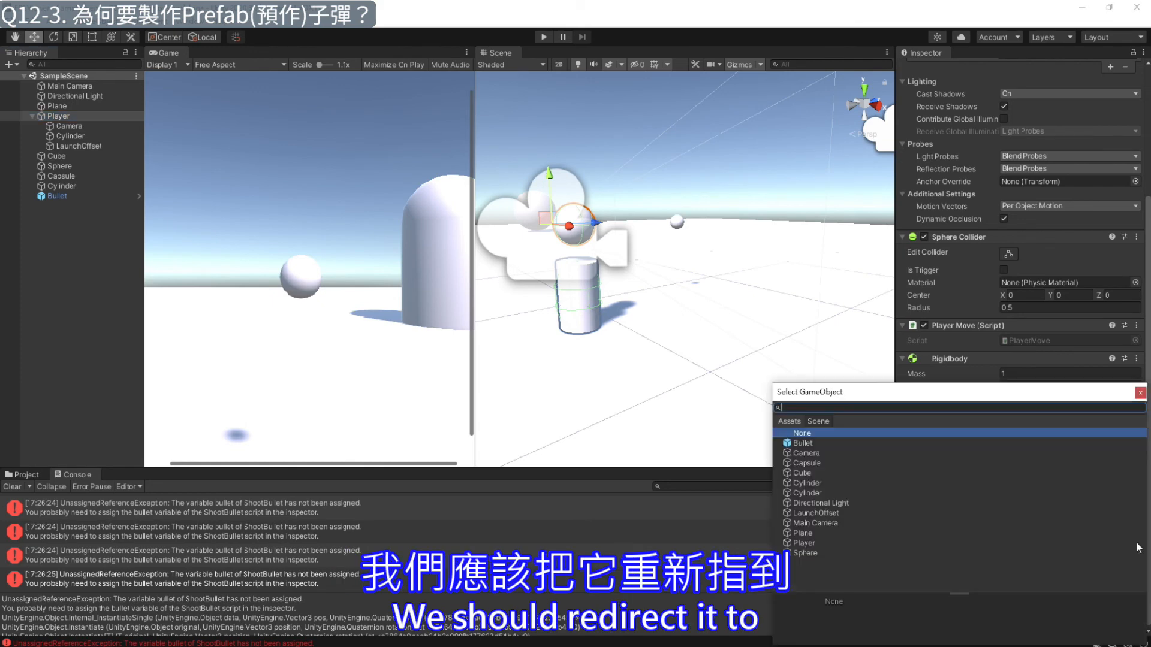
{"action": "left_click", "coordinate": [789, 422]}
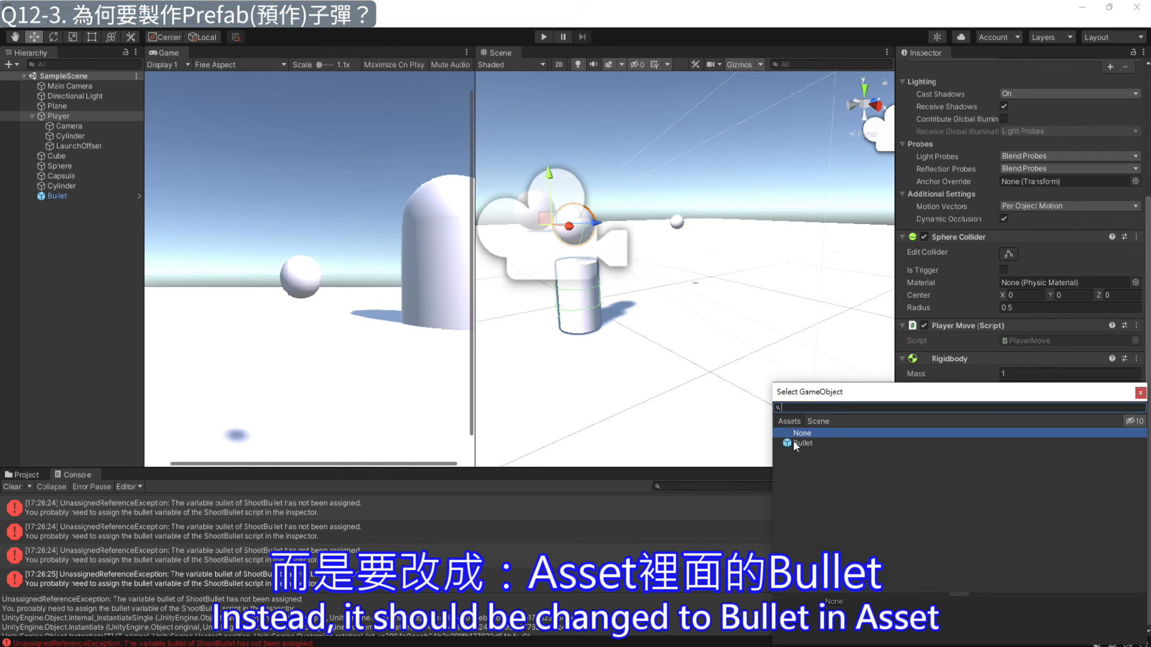
{"action": "left_click", "coordinate": [803, 444]}
{"action": "double_click", "coordinate": [812, 442]}
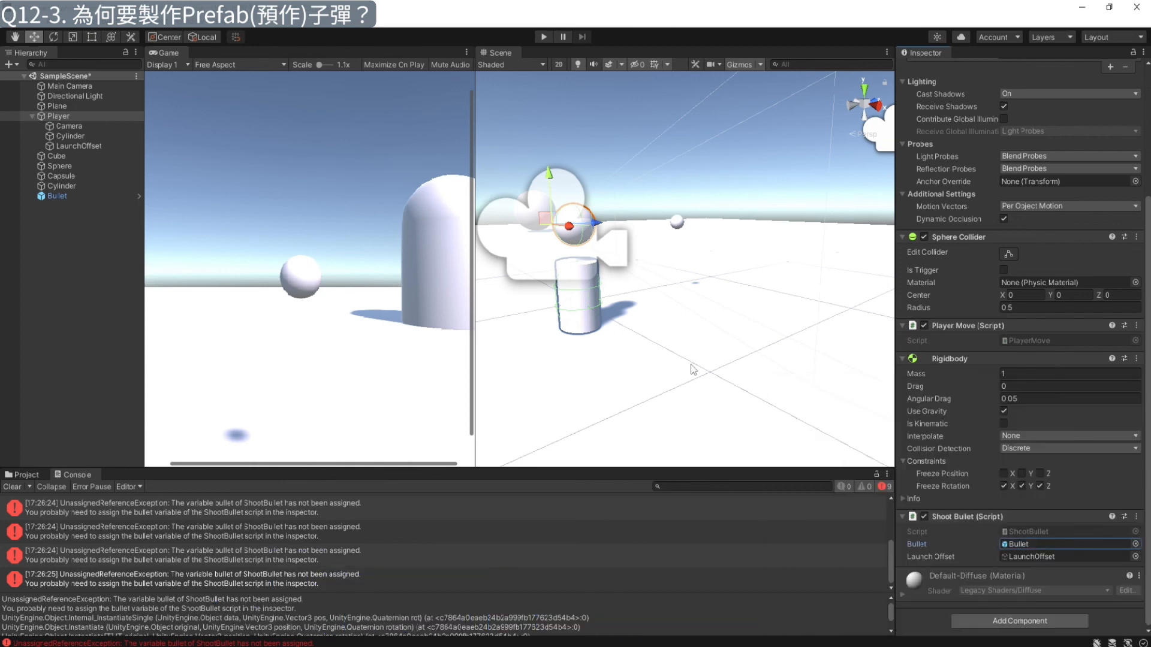
{"action": "left_click", "coordinate": [43, 311]}
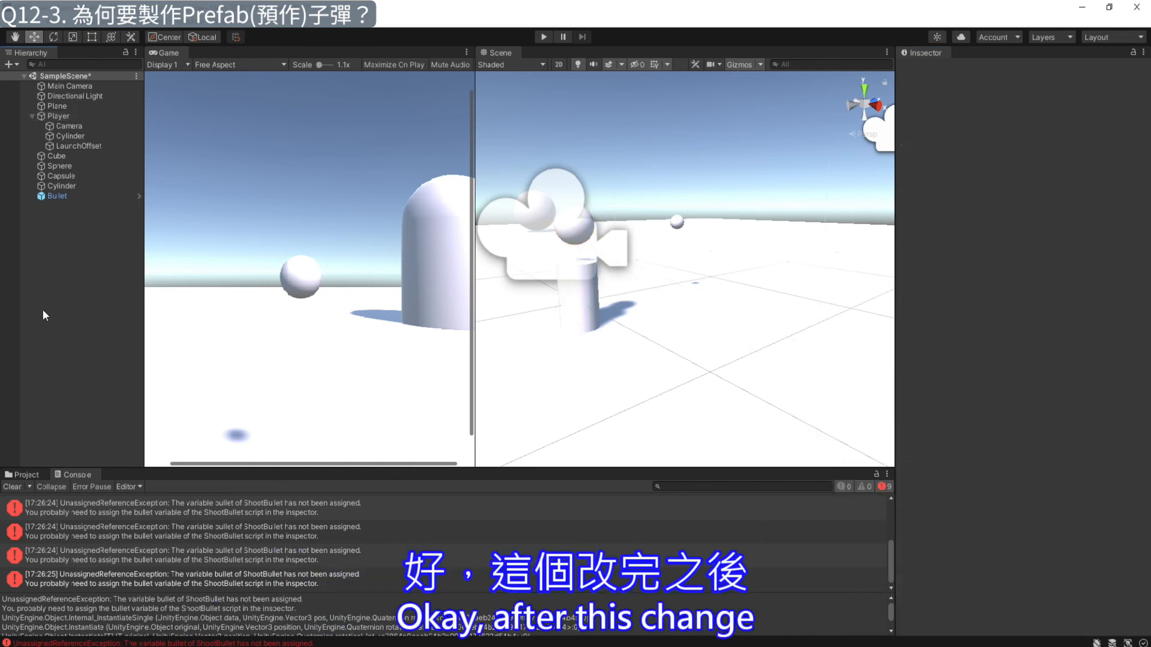
Step: Delete the original Bullet object from the scene and widen the Game view
{"action": "left_click", "coordinate": [677, 222]}
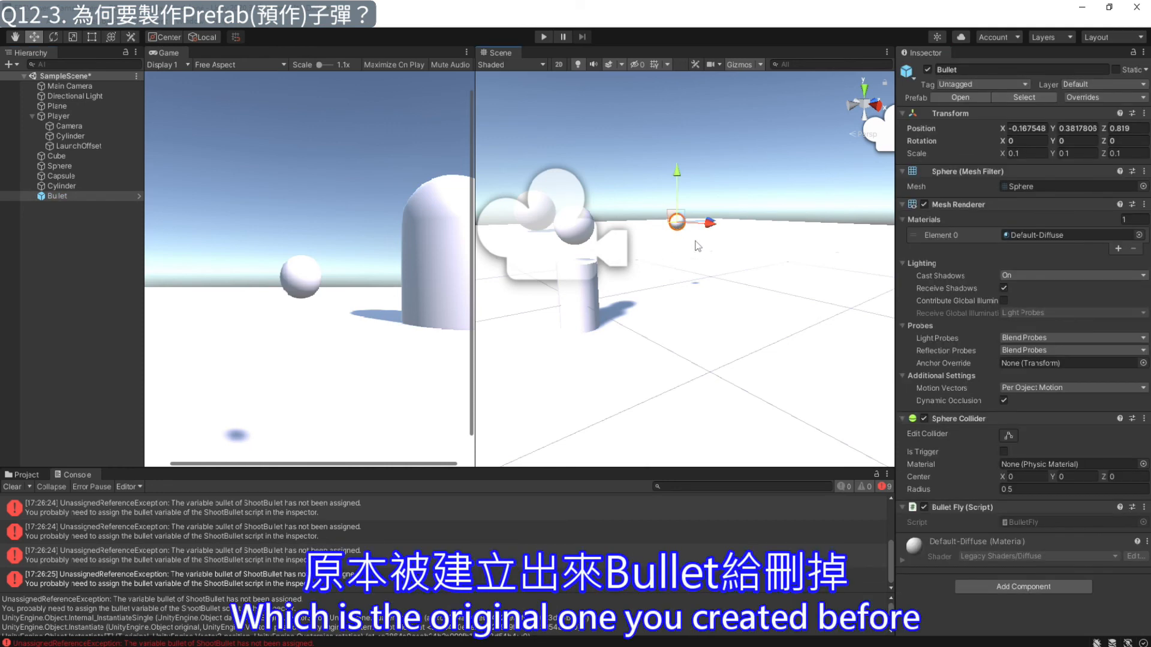
{"action": "key", "text": "Delete"}
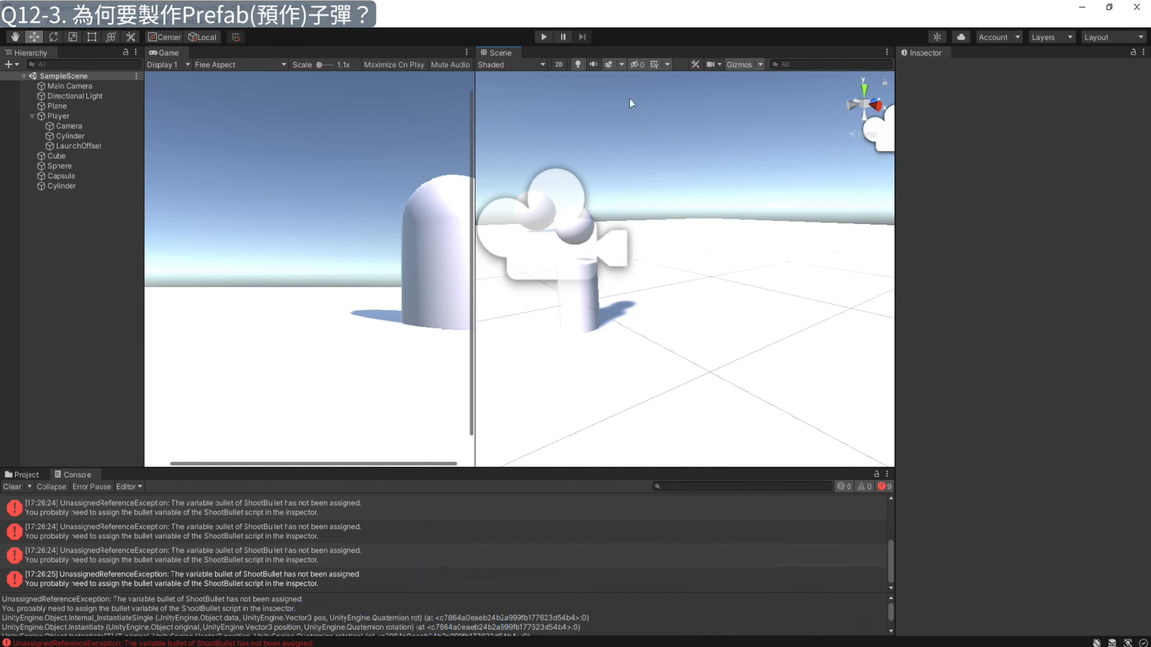
{"action": "left_click_drag", "start_coordinate": [477, 128], "coordinate": [628, 111]}
Step: Run the game and fire several bullets toward the world border to test shooting from the prefab
{"action": "left_click", "coordinate": [544, 37]}
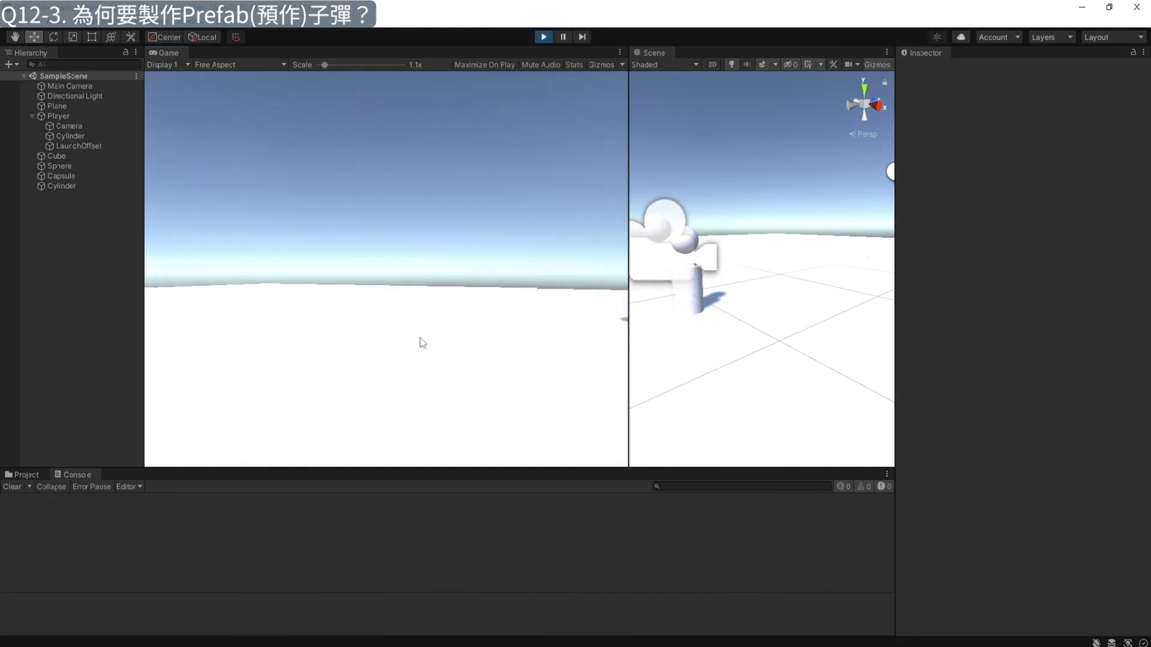
{"action": "left_click", "coordinate": [420, 337]}
{"action": "left_click", "coordinate": [421, 338]}
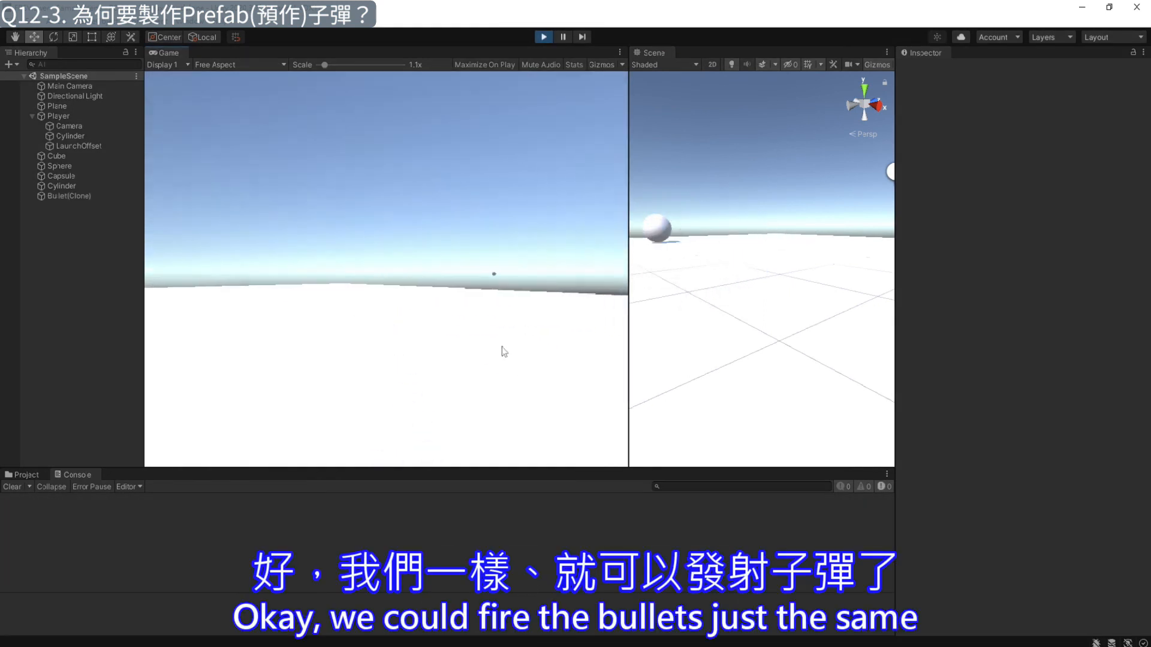
{"action": "left_click", "coordinate": [423, 325]}
{"action": "left_click", "coordinate": [422, 324]}
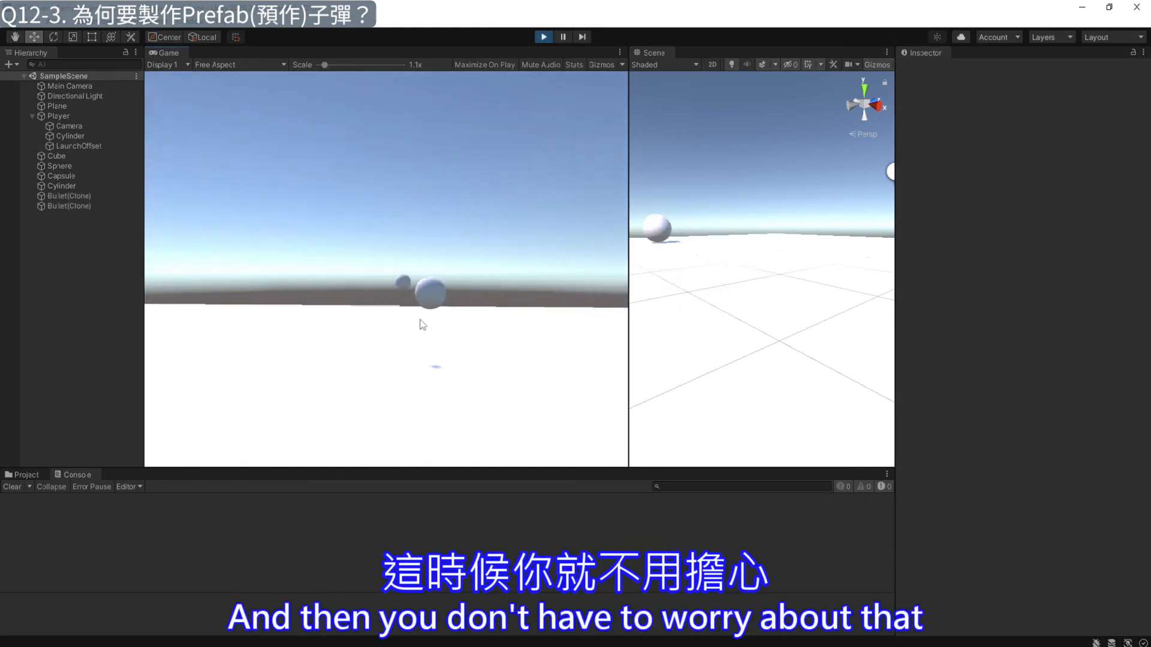
{"action": "left_click", "coordinate": [422, 324]}
{"action": "left_click", "coordinate": [423, 324]}
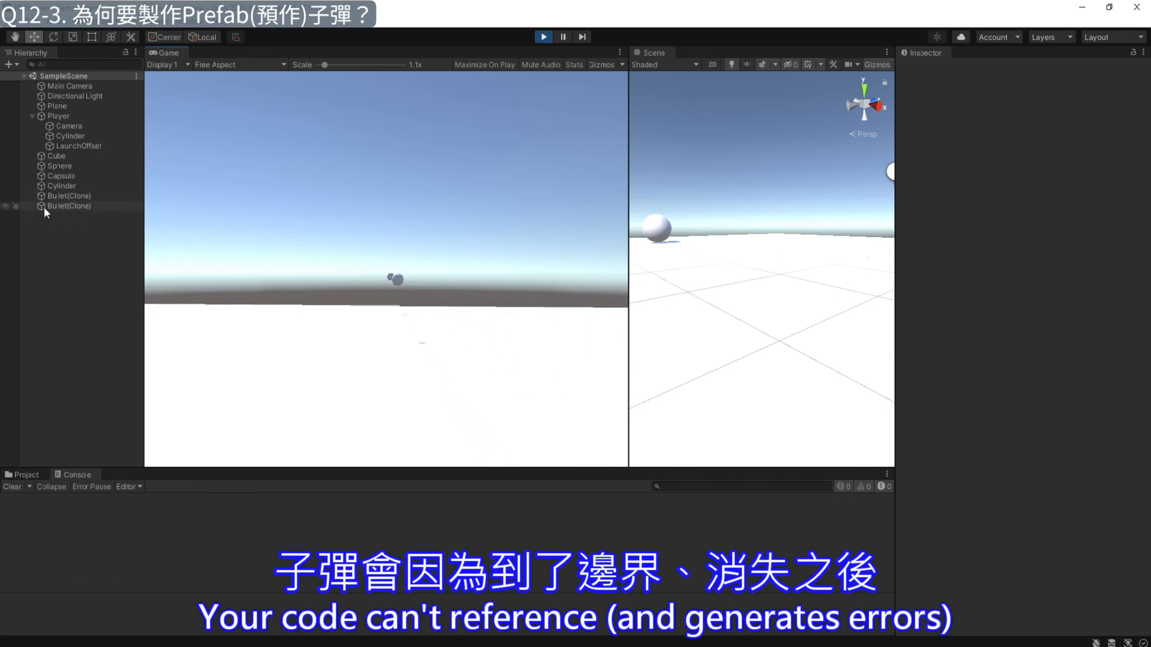
Step: Fire a burst of bullets while turning the Player to check that prefab bullets can still be created
{"action": "key", "text": "a"}
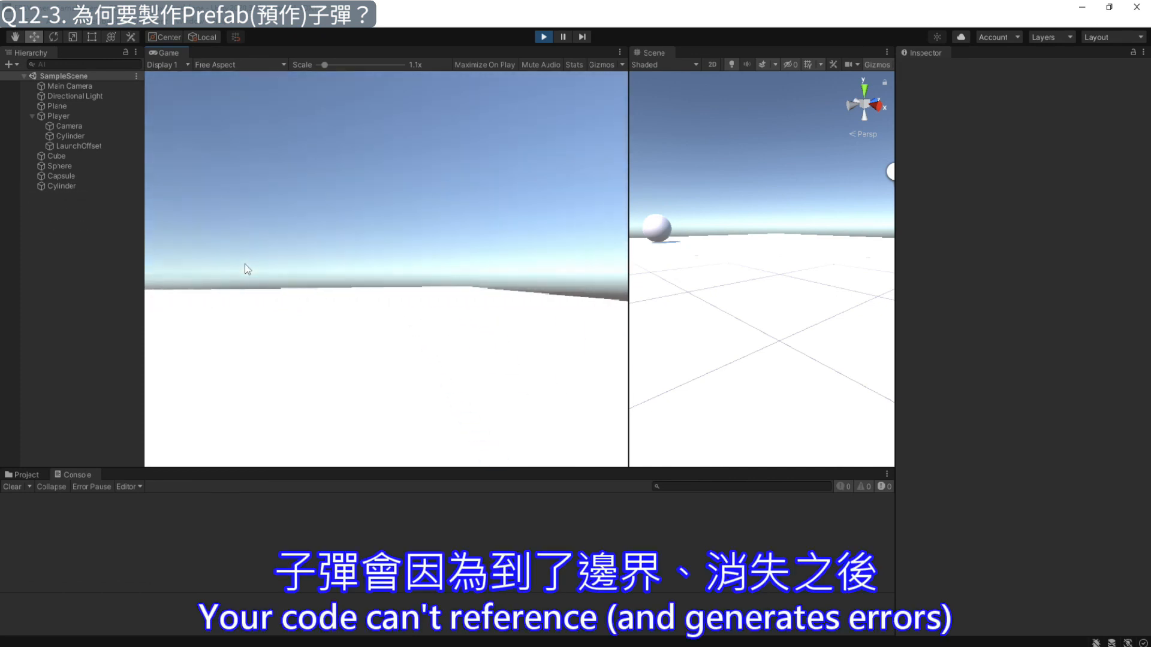
{"action": "left_click", "coordinate": [245, 264]}
{"action": "left_click", "coordinate": [245, 264]}
{"action": "left_click", "coordinate": [244, 264]}
{"action": "left_click", "coordinate": [245, 264]}
{"action": "key", "text": "a"}
{"action": "left_click", "coordinate": [245, 264]}
{"action": "left_click", "coordinate": [245, 264]}
{"action": "left_click", "coordinate": [245, 264]}
{"action": "left_click", "coordinate": [245, 264]}
{"action": "left_click", "coordinate": [245, 264]}
{"action": "key", "text": "a"}
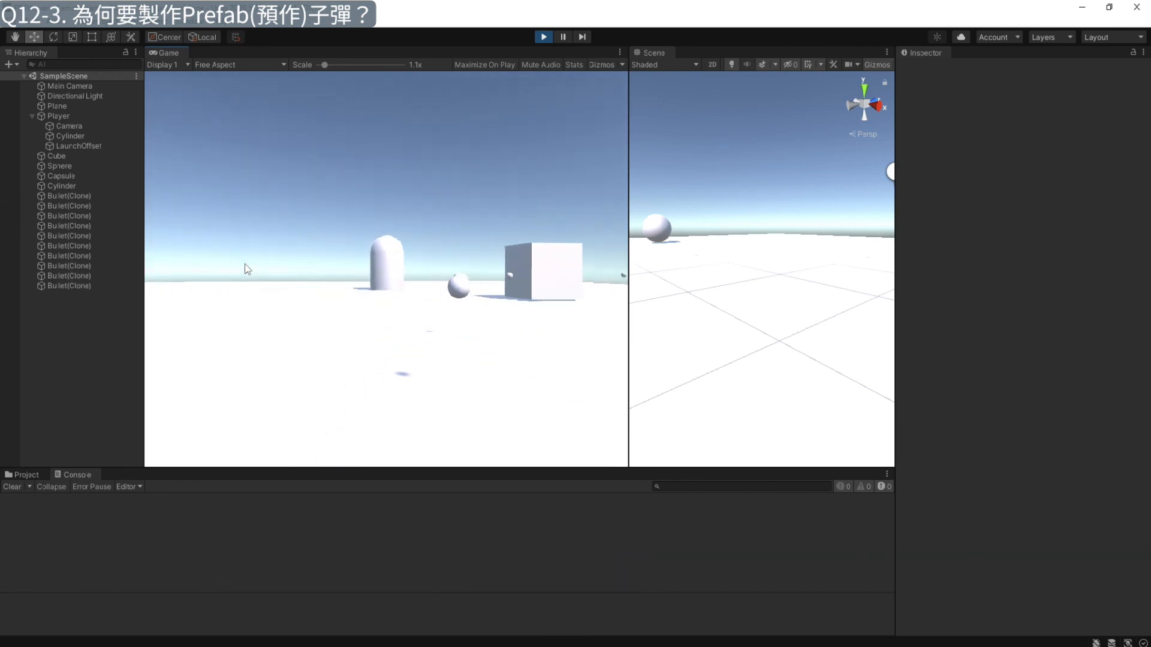